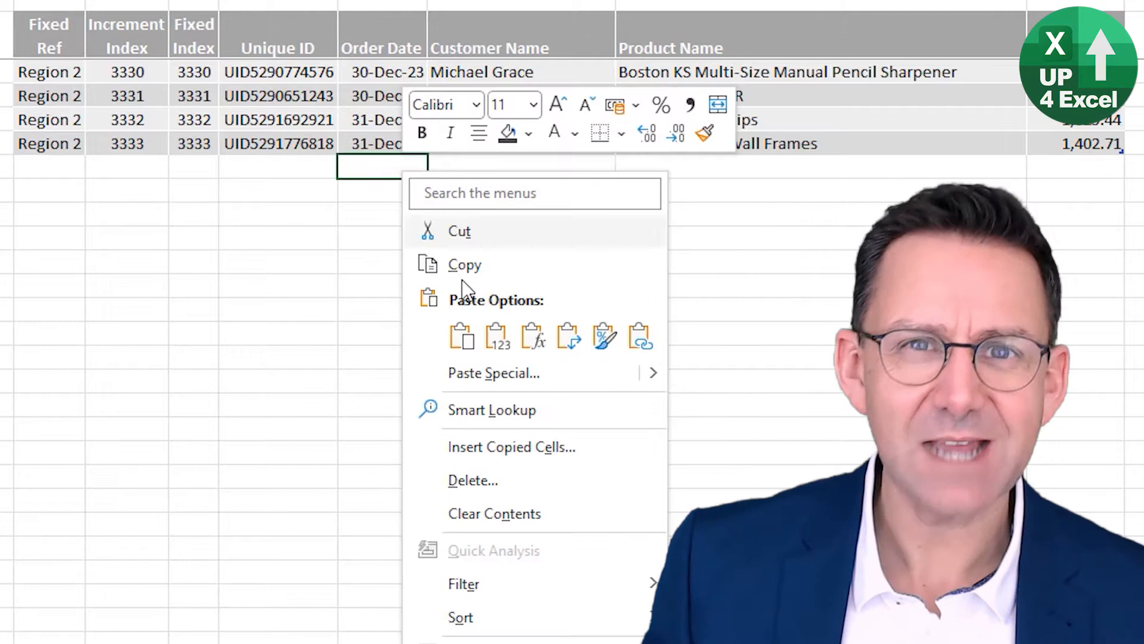
# Paste the copied orders below the table's last row and fill Region 2 down the Fixed Ref column
pyautogui.click(389, 268)
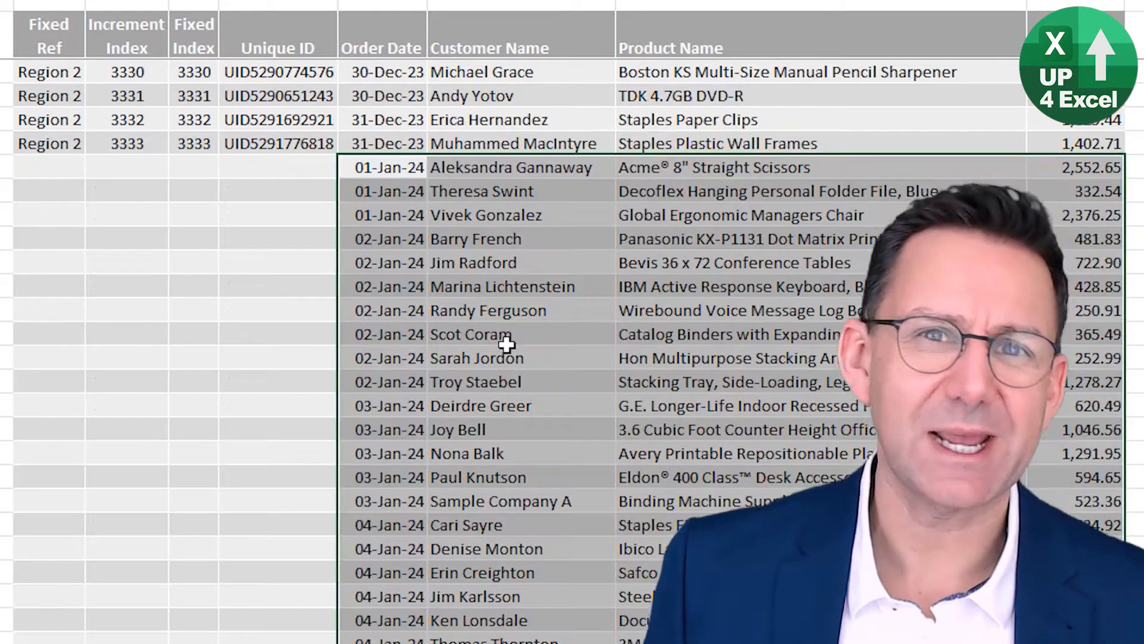
pyautogui.moveTo(63, 161); pyautogui.dragTo(281, 641)
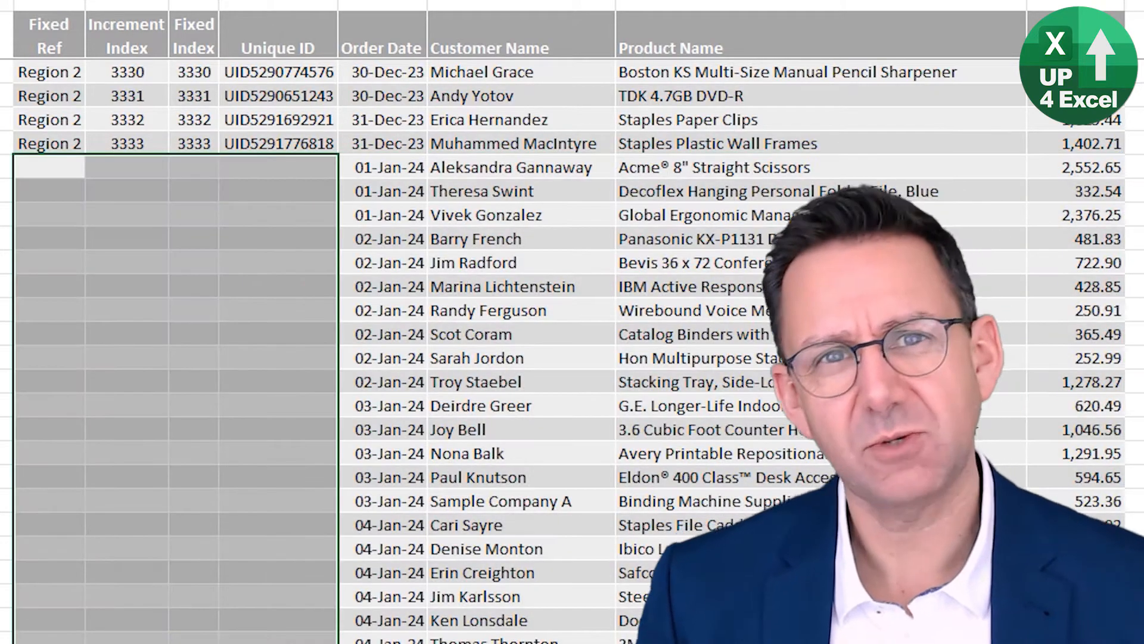
pyautogui.moveTo(60, 99); pyautogui.dragTo(71, 145)
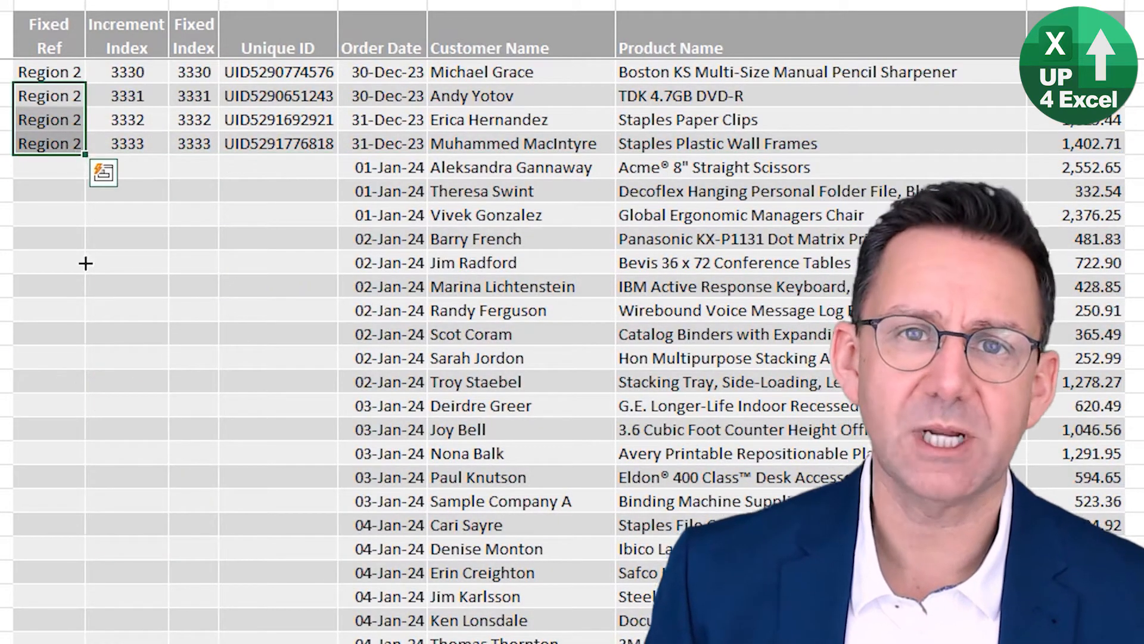
pyautogui.moveTo(85, 263); pyautogui.dragTo(87, 534)
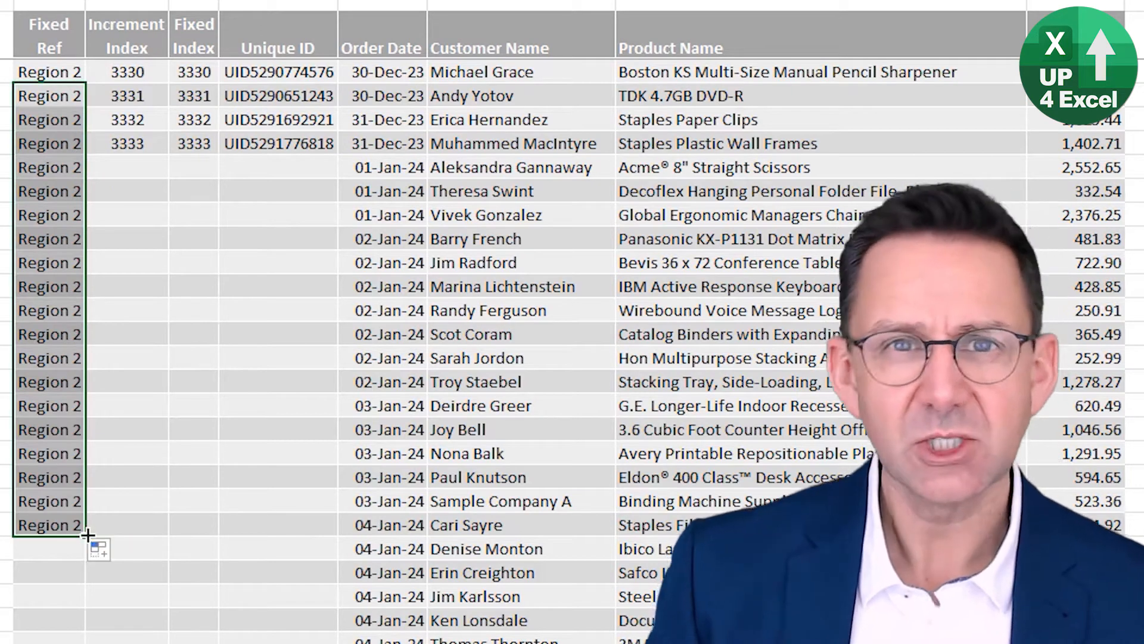
pyautogui.doubleClick(87, 535)
# Extend the Increment Index and Fixed Index series from 3332 and 3333 down through the newly added rows
pyautogui.moveTo(153, 117); pyautogui.dragTo(159, 140)
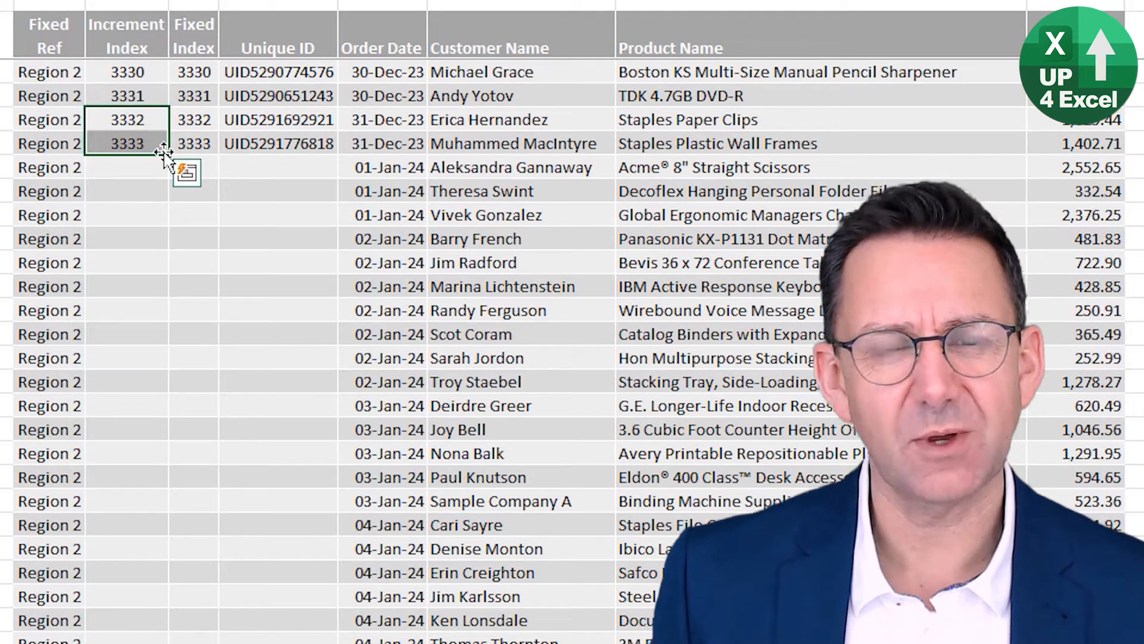
pyautogui.doubleClick(164, 153)
pyautogui.click(194, 144)
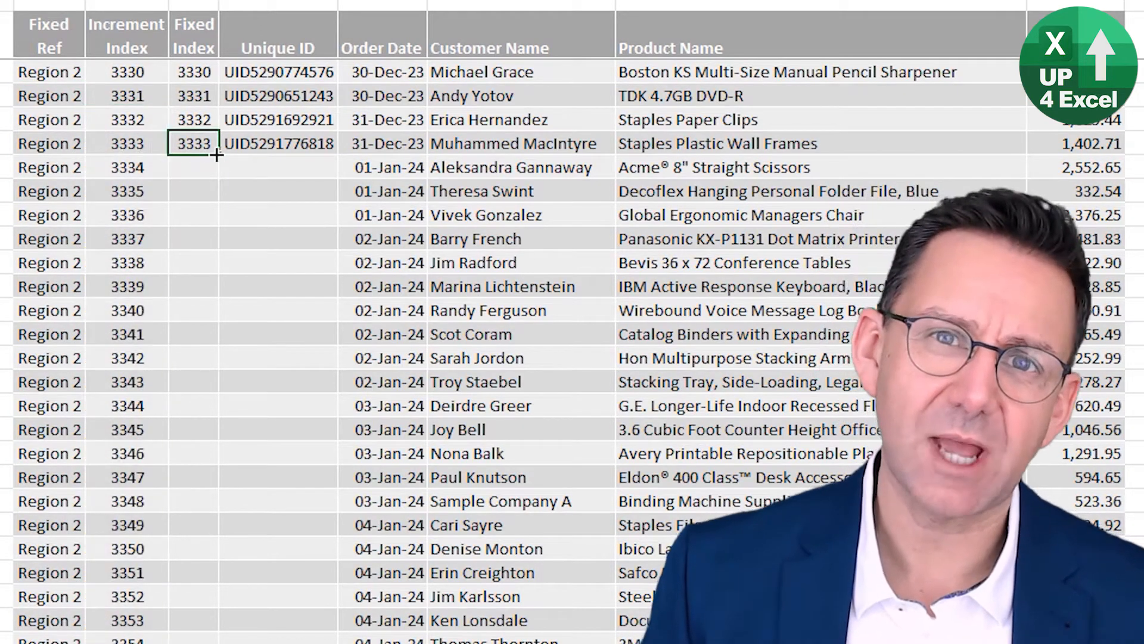
pyautogui.moveTo(198, 117); pyautogui.dragTo(186, 143)
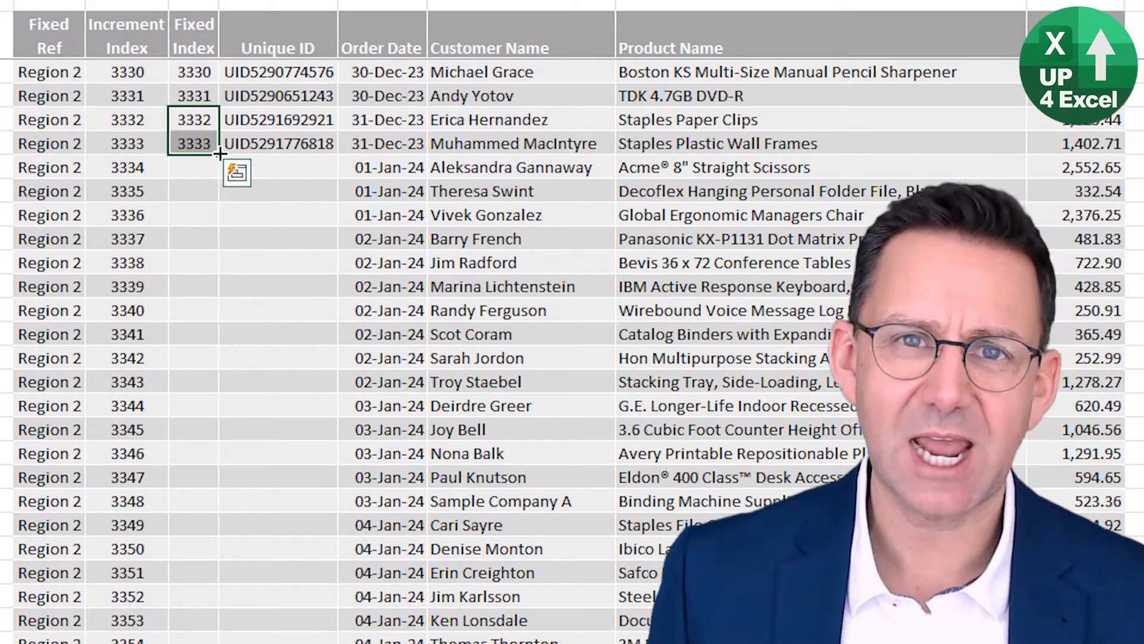
pyautogui.doubleClick(220, 154)
# Enter ???? in the first empty Unique ID cell beside the new orders
pyautogui.click(278, 168)
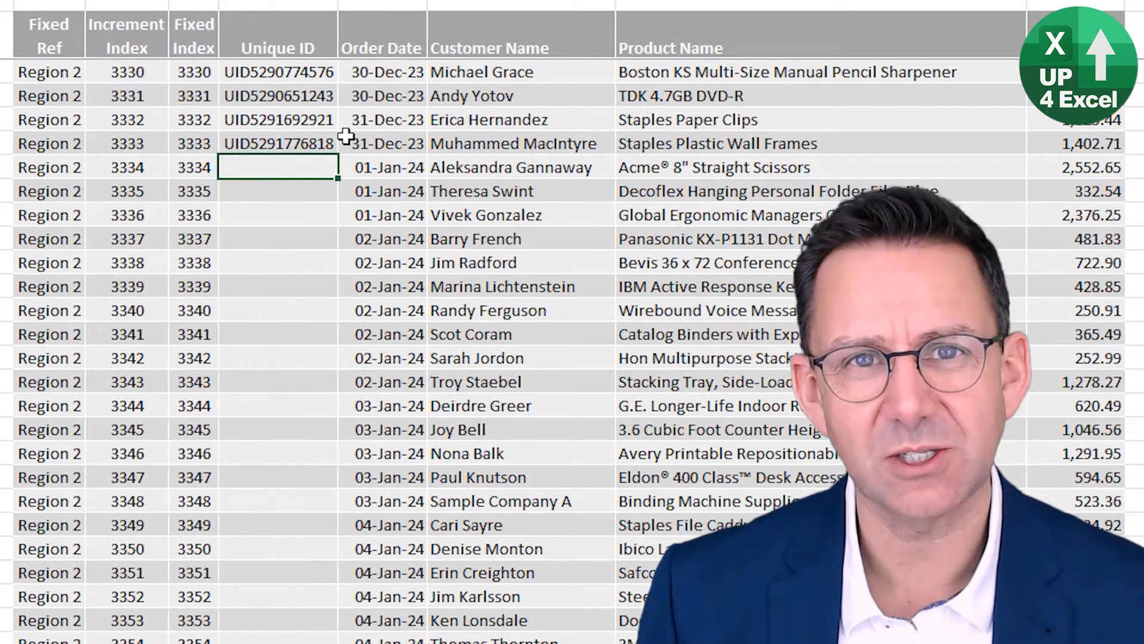
pyautogui.write('????')
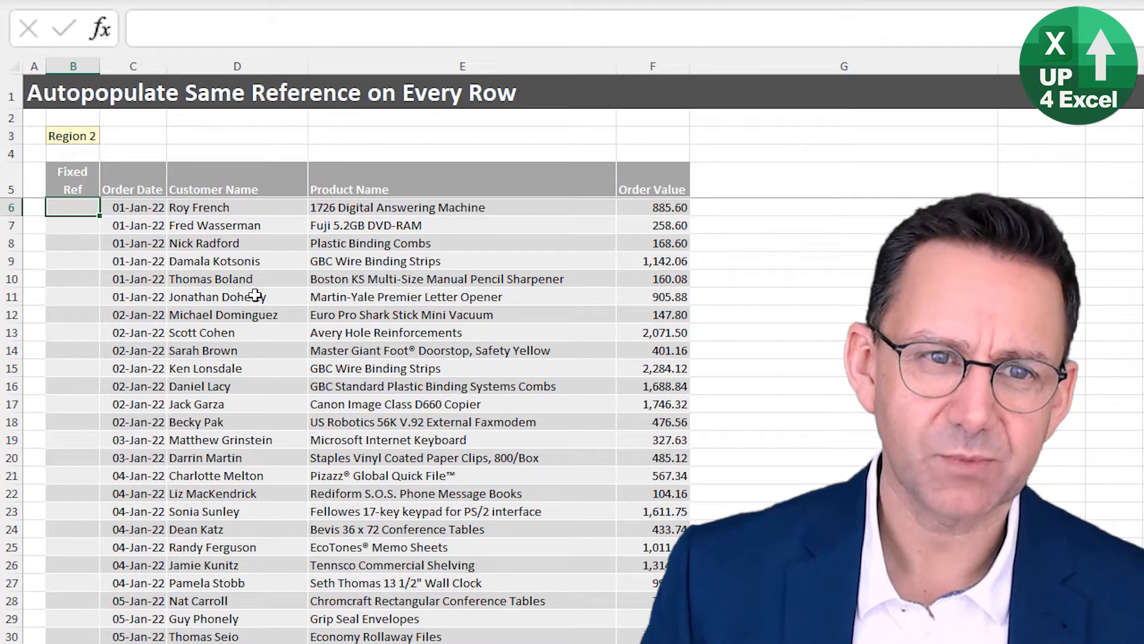
# Copy Region 2 from B3 and paste it as values down the whole Fixed Ref column
pyautogui.press('Up')
pyautogui.press('Up')
pyautogui.press('Up')
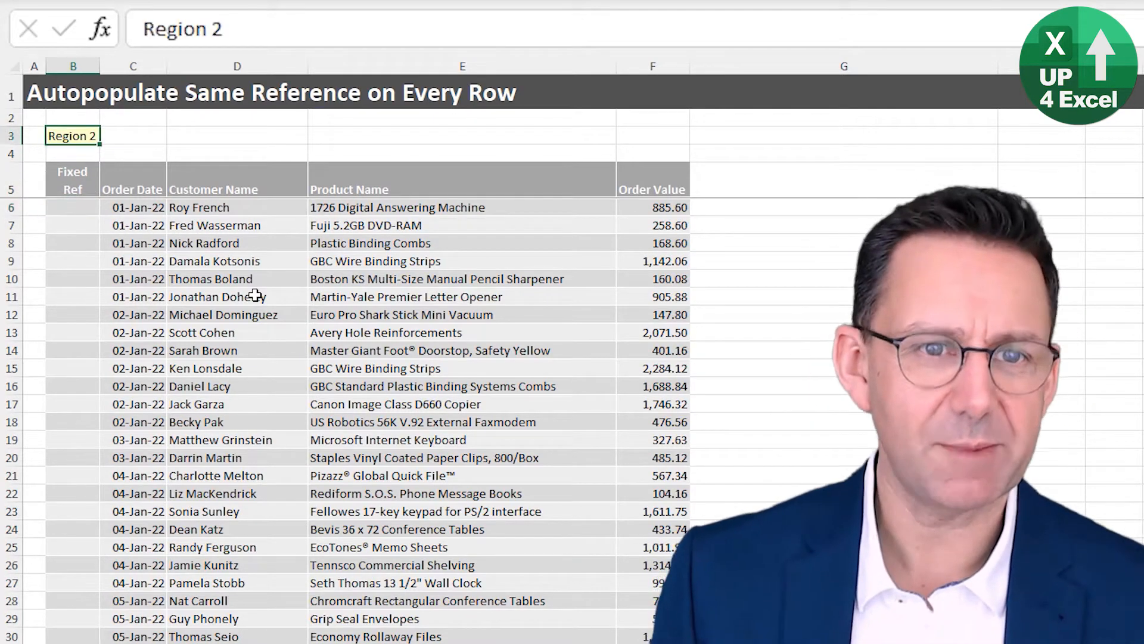
pyautogui.hotkey('ctrl', 'c')
pyautogui.press('Down')
pyautogui.press('Down')
pyautogui.press('Down')
pyautogui.hotkey('ctrl', 'shift', 'Down')
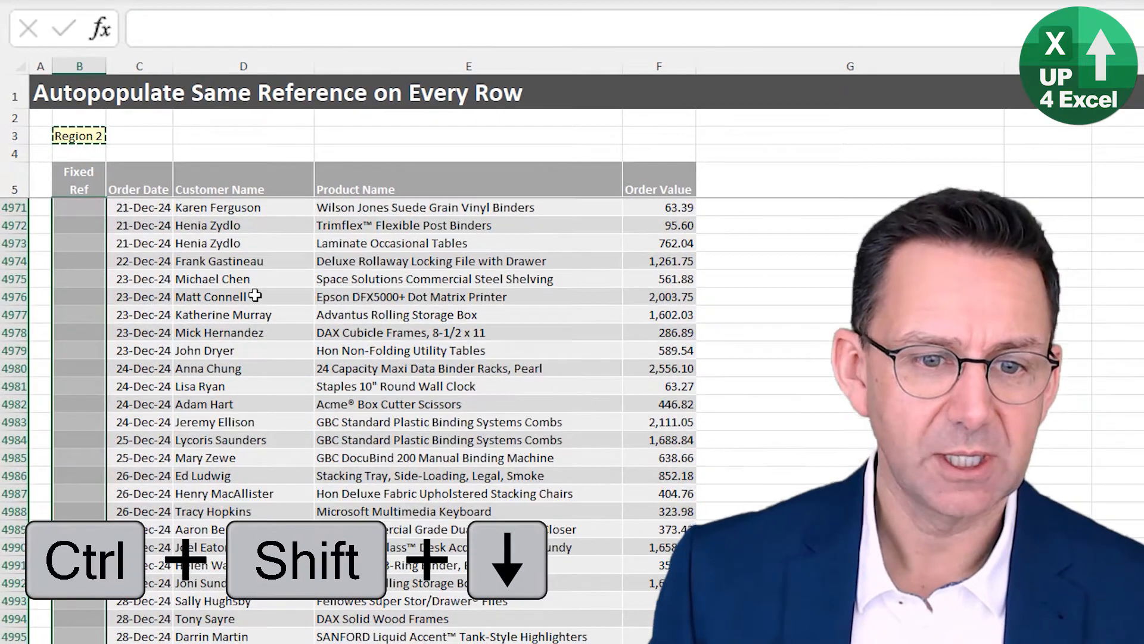
pyautogui.hotkey('alt', 'h')
pyautogui.press('v')
pyautogui.press('v')
pyautogui.write('v')
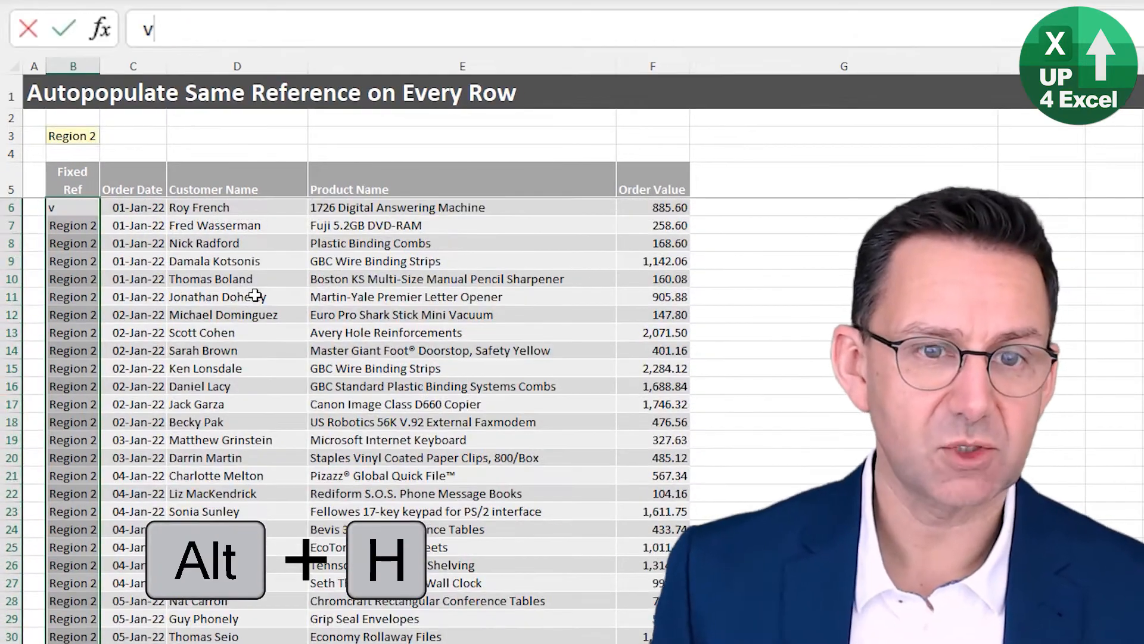
pyautogui.press('Up')
pyautogui.press('Down')
pyautogui.hotkey('ctrl', 'z')
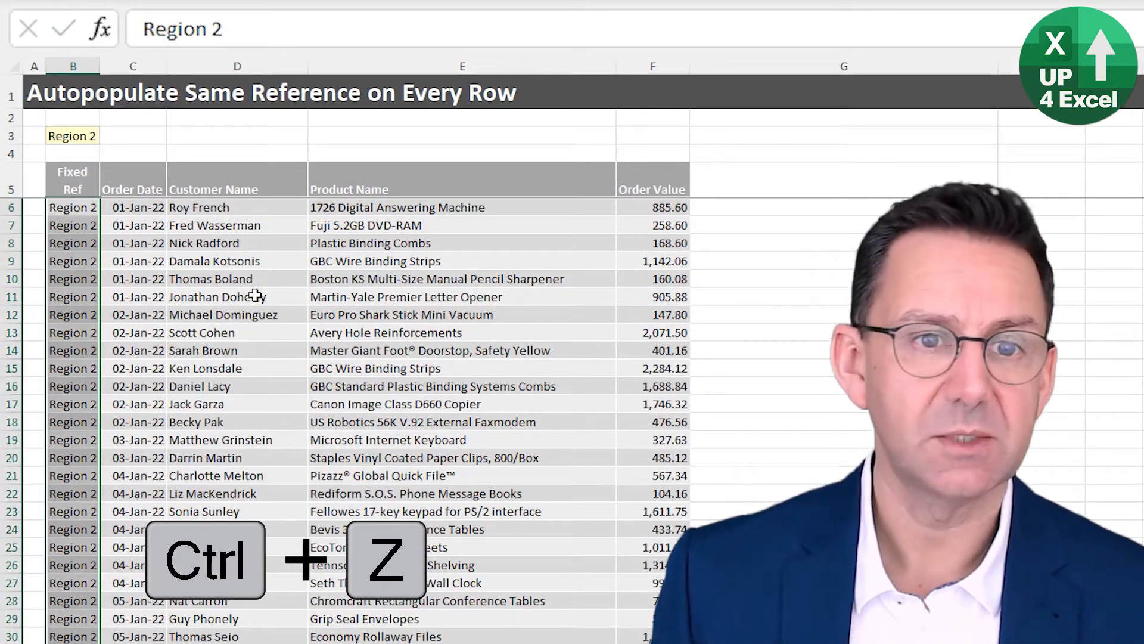
# Copy the orders from the New Data sheet and paste them directly below the table, starting at C5006
pyautogui.press('Down')
pyautogui.hotkey('ctrl', 'Down')
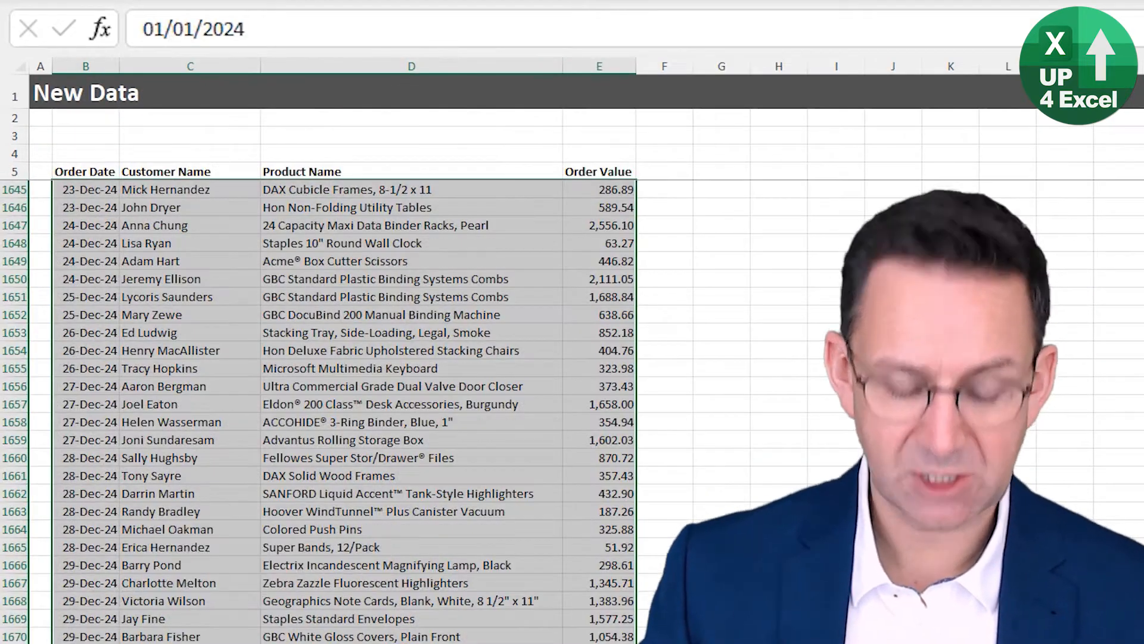
pyautogui.hotkey('ctrl', 'c')
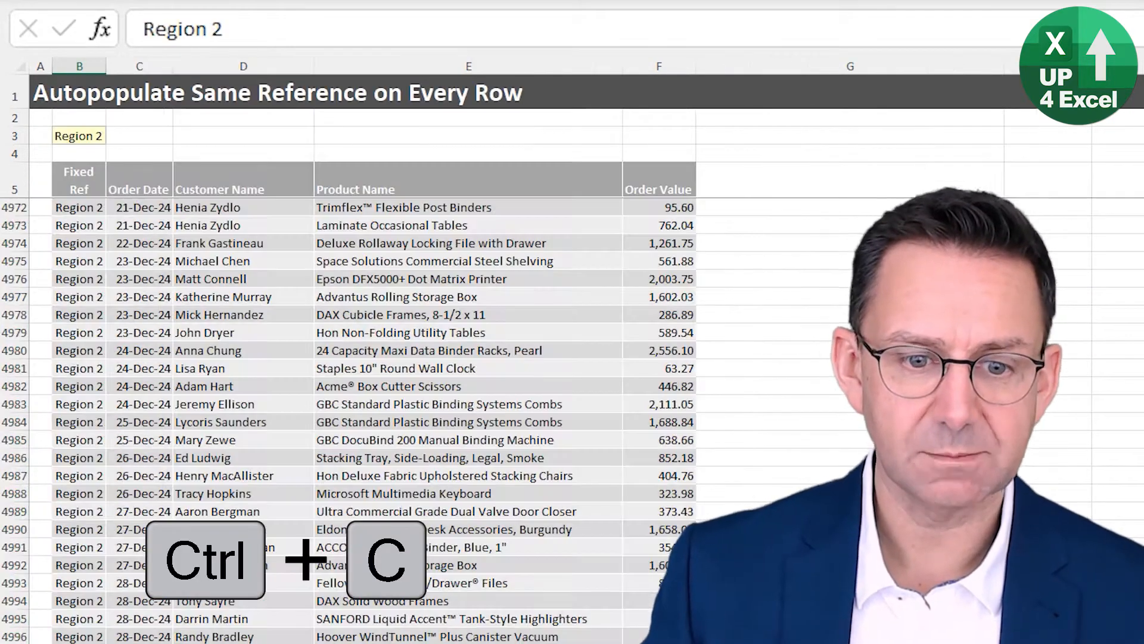
pyautogui.scroll(-8, 191, 506)
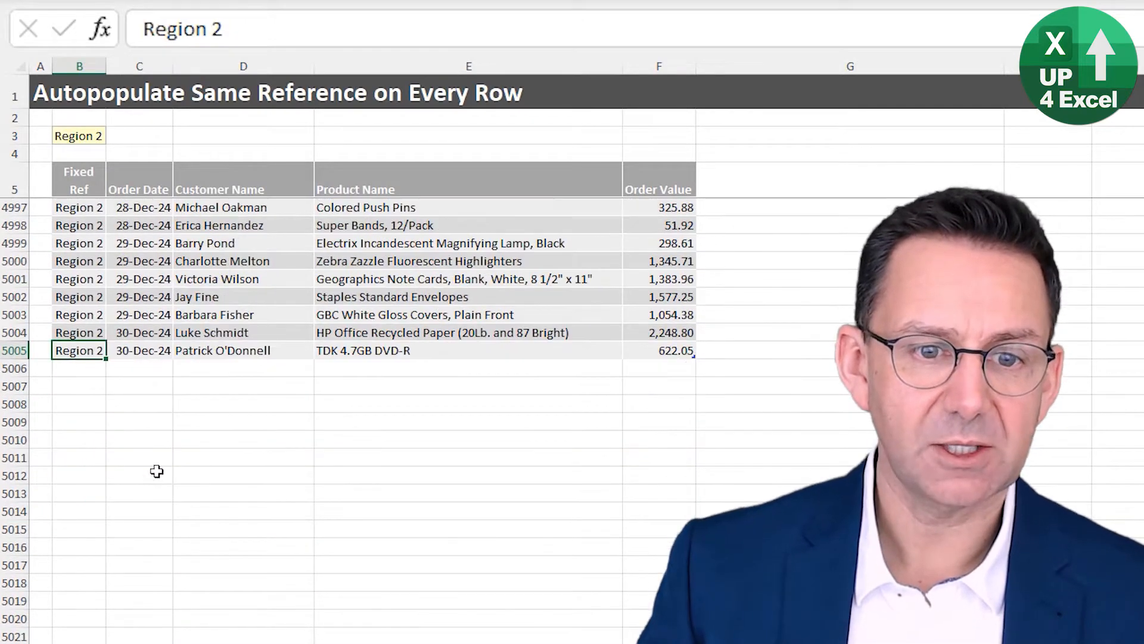
pyautogui.click(154, 371)
pyautogui.rightClick(153, 371)
pyautogui.click(227, 474)
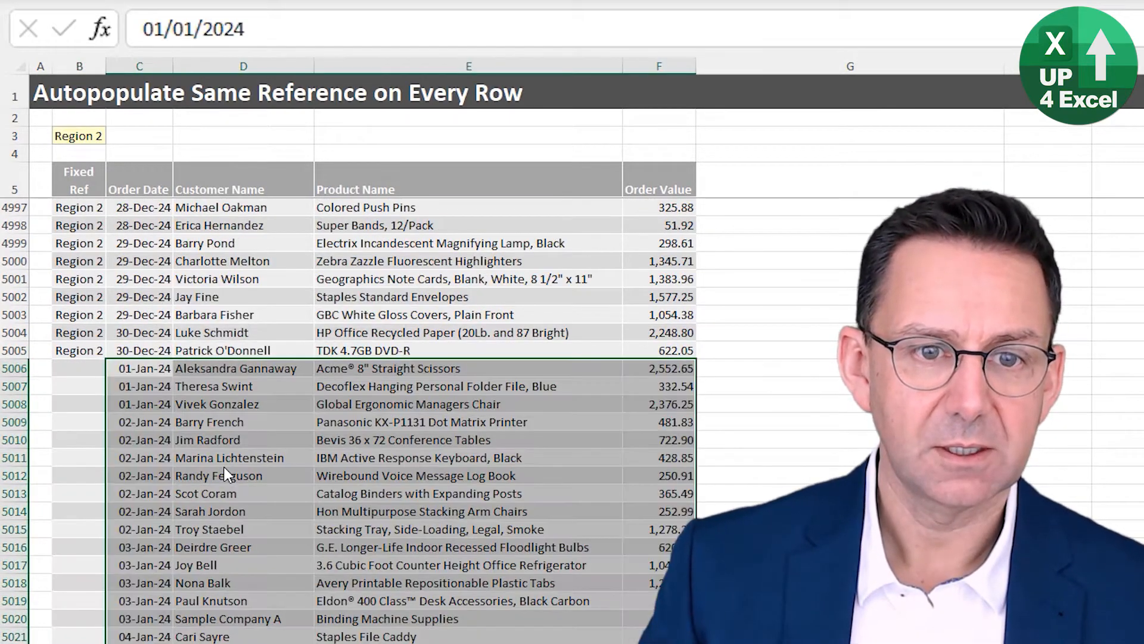
# Examine the Fixed Ref cells beside the newly pasted orders
pyautogui.click(66, 381)
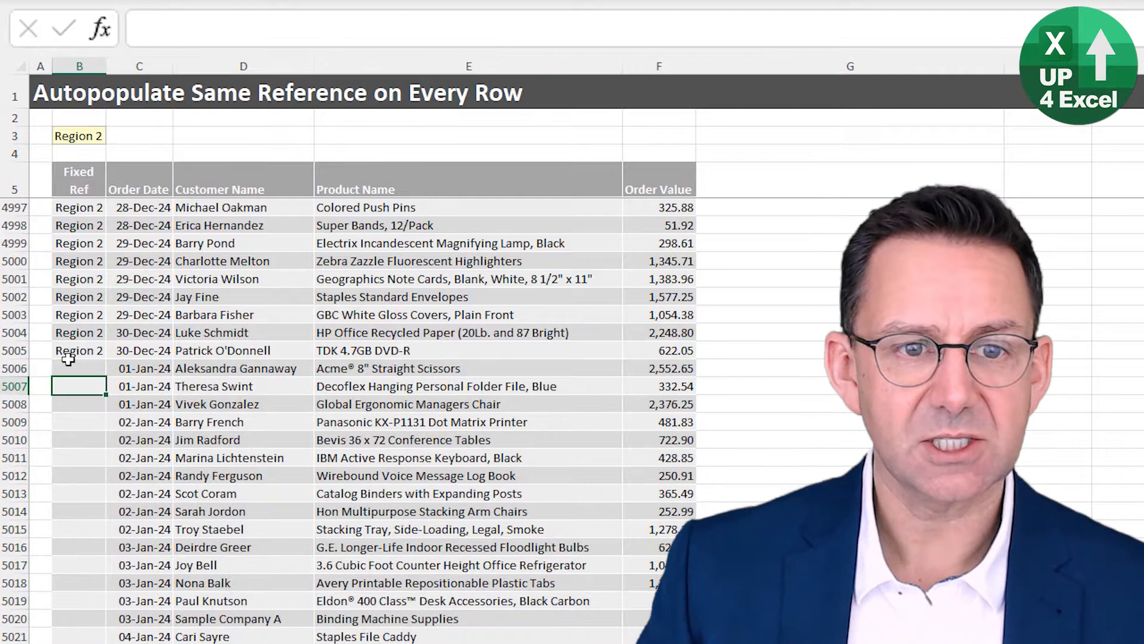
pyautogui.click(79, 421)
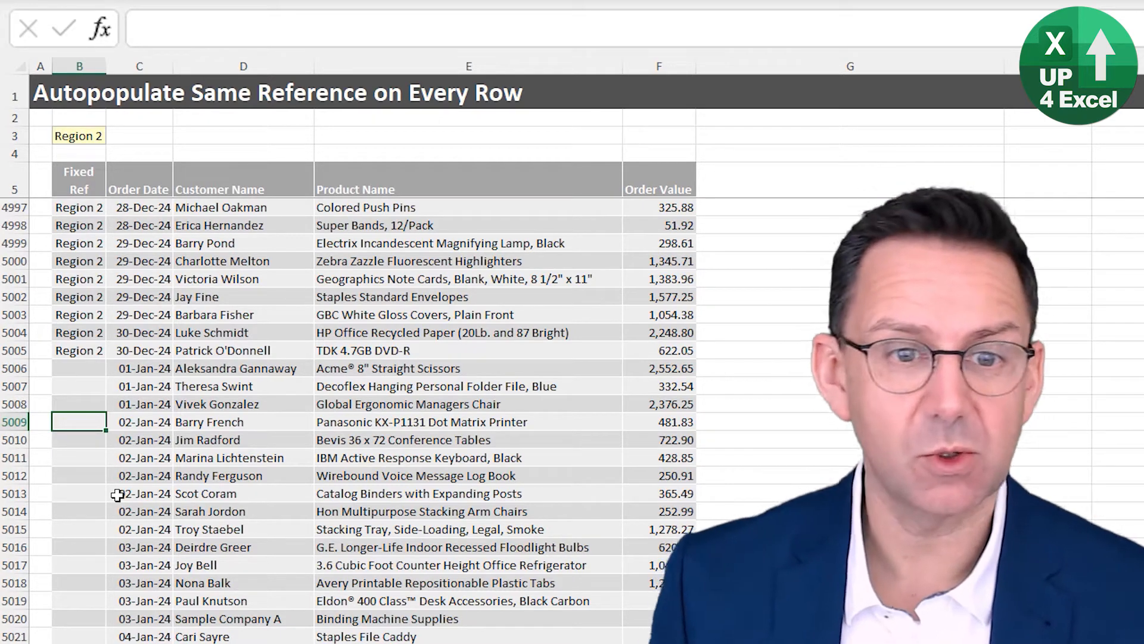
pyautogui.hotkey('ctrl', 'Up')
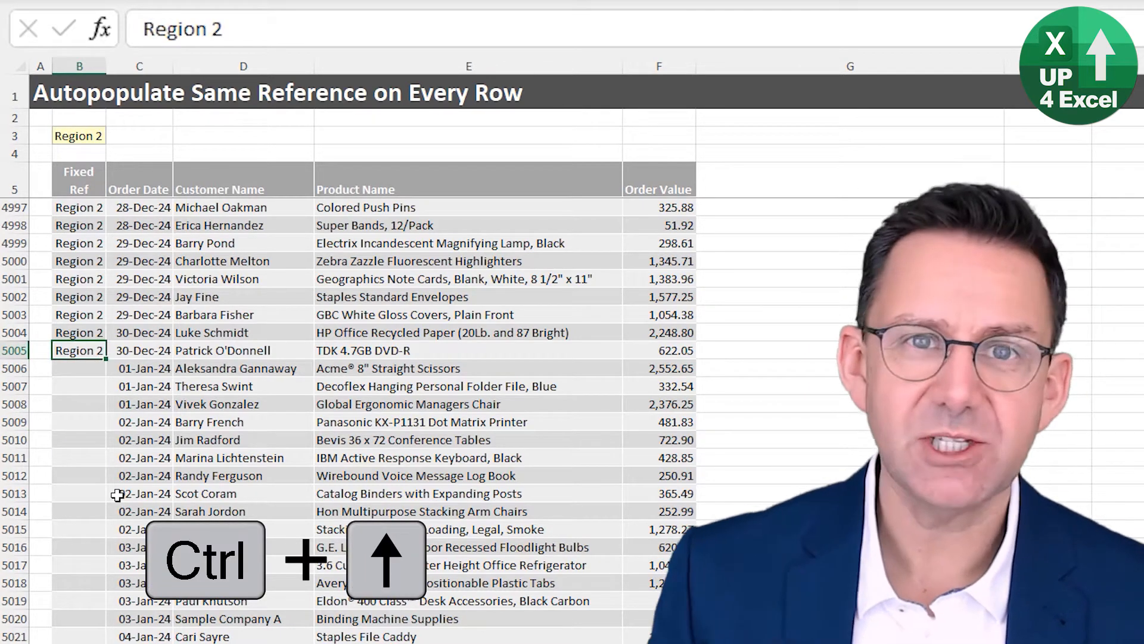
# Undo the pasted orders and the Region 2 fill in the Fixed Ref column
pyautogui.press('Down')
pyautogui.hotkey('ctrl', 'z')
pyautogui.hotkey('ctrl', 'z')
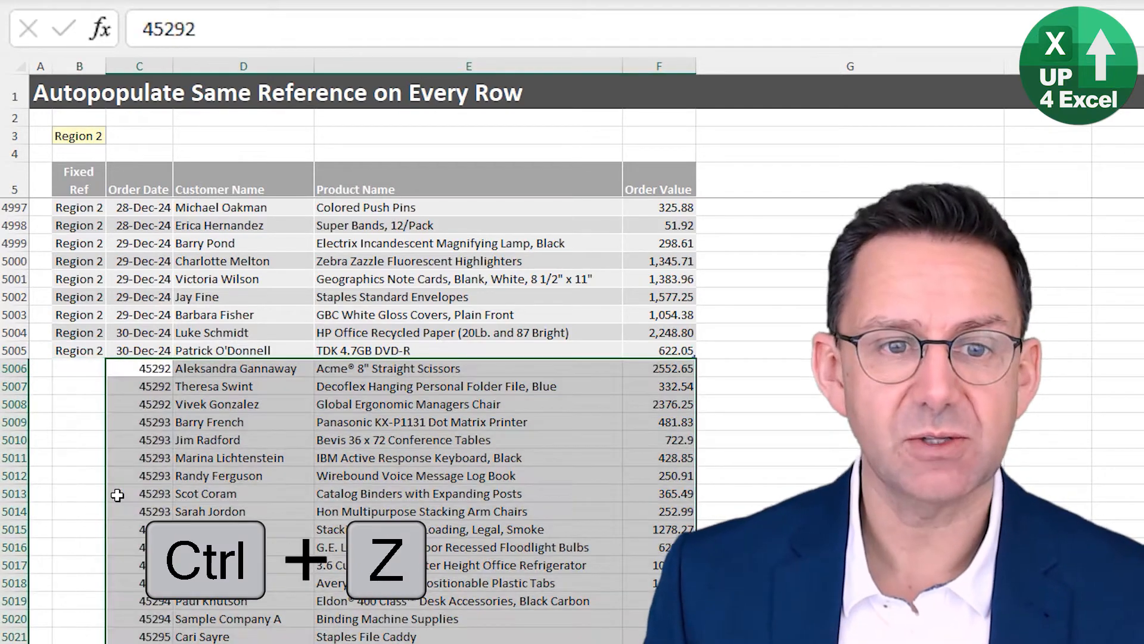
pyautogui.hotkey('ctrl', 'Up')
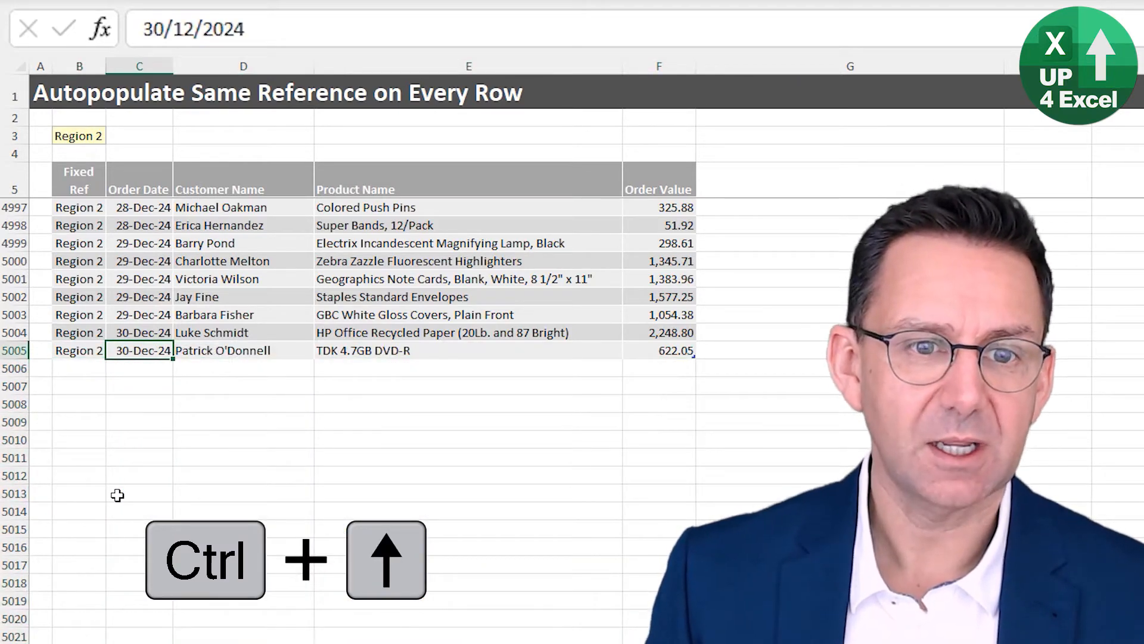
pyautogui.hotkey('ctrl', 'Up')
pyautogui.press('Down')
pyautogui.press('Left')
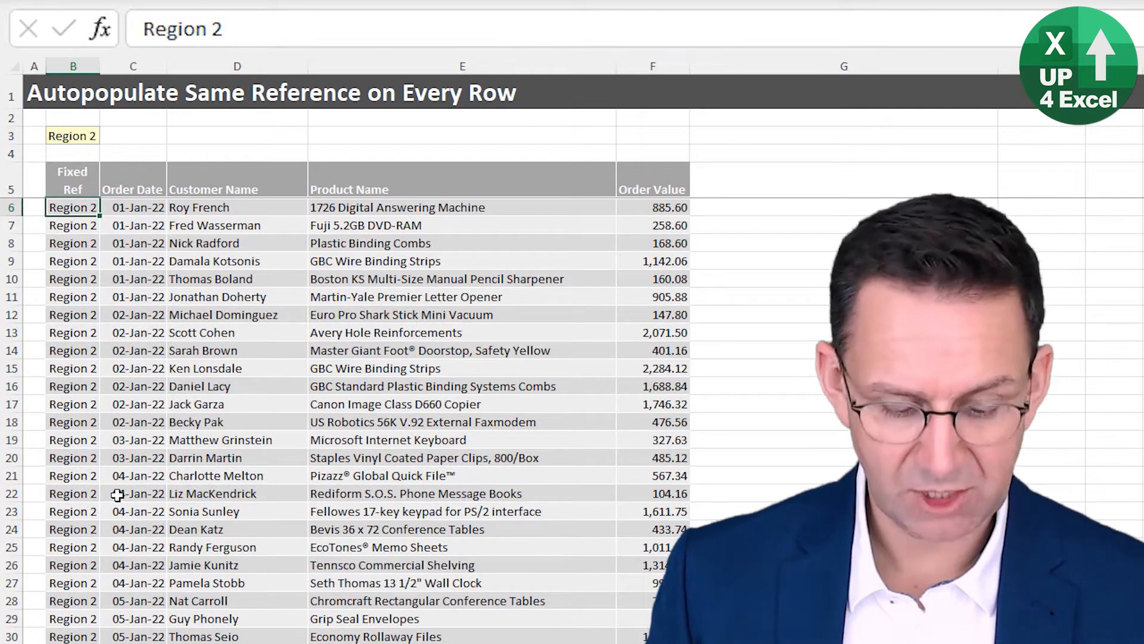
pyautogui.hotkey('ctrl', 'z')
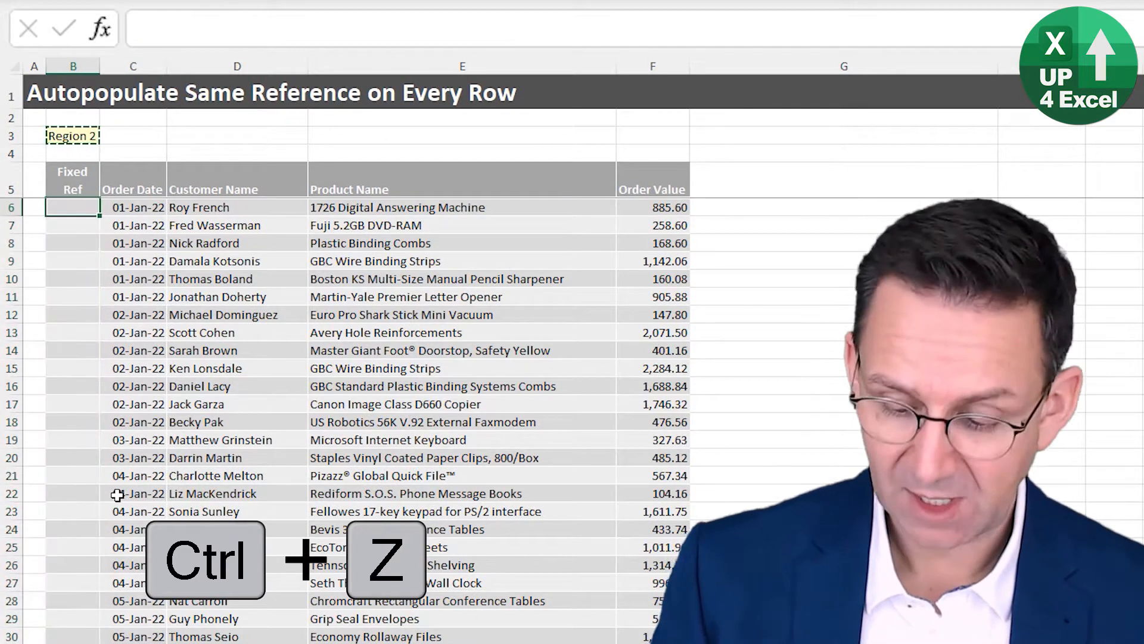
# Enter the formula ="Region 2" in B6 as the calculated formula for the Fixed Ref column
pyautogui.write('=')
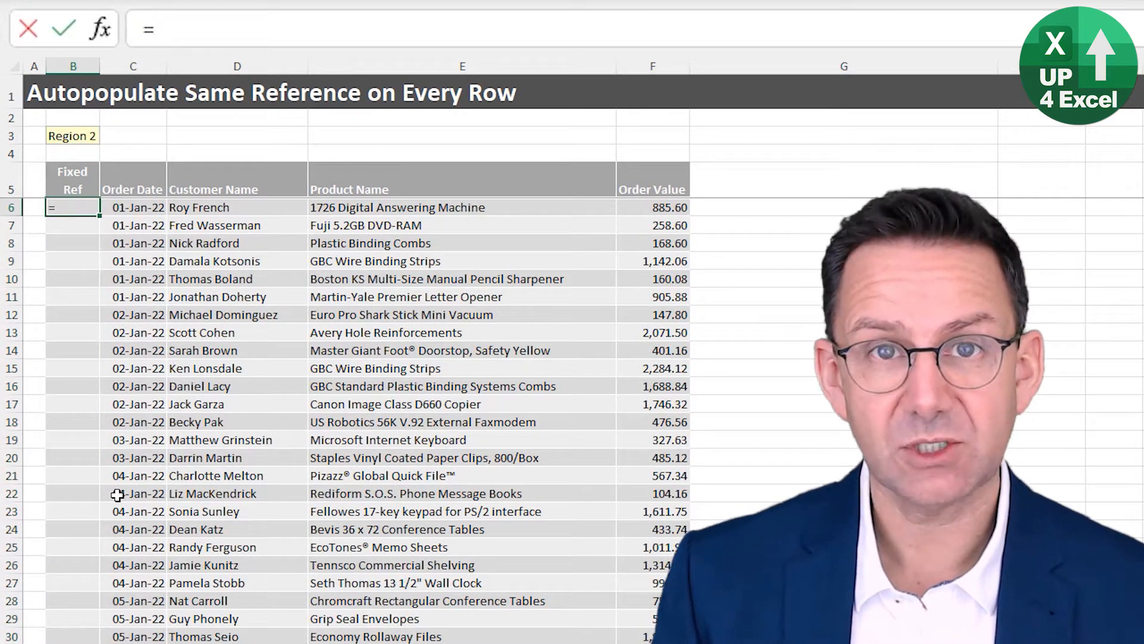
pyautogui.write('"')
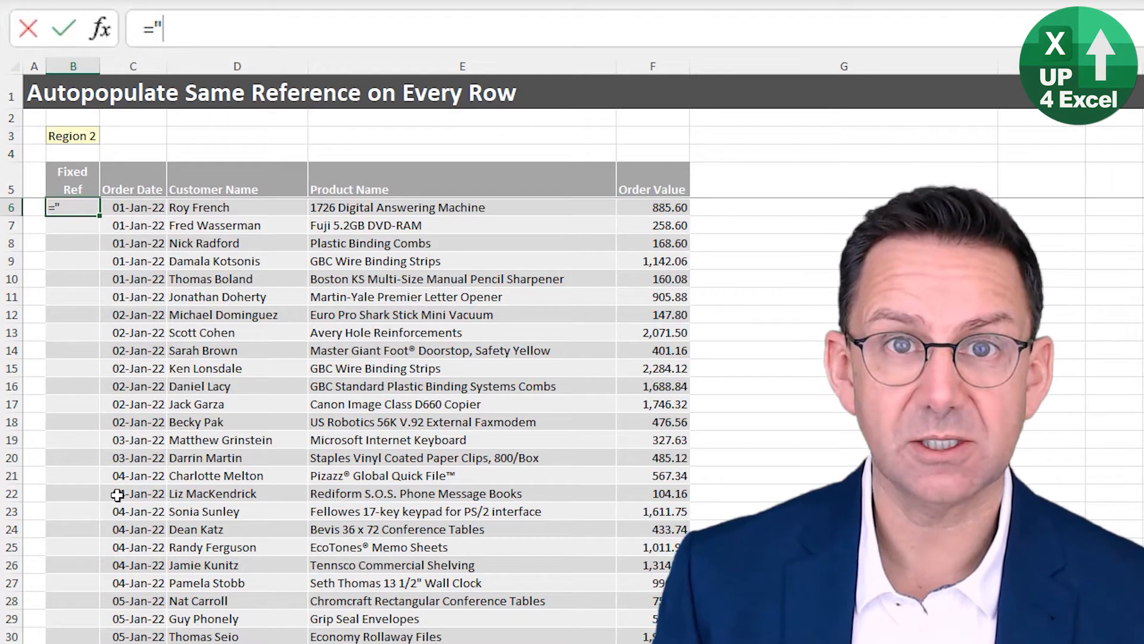
pyautogui.write('Region')
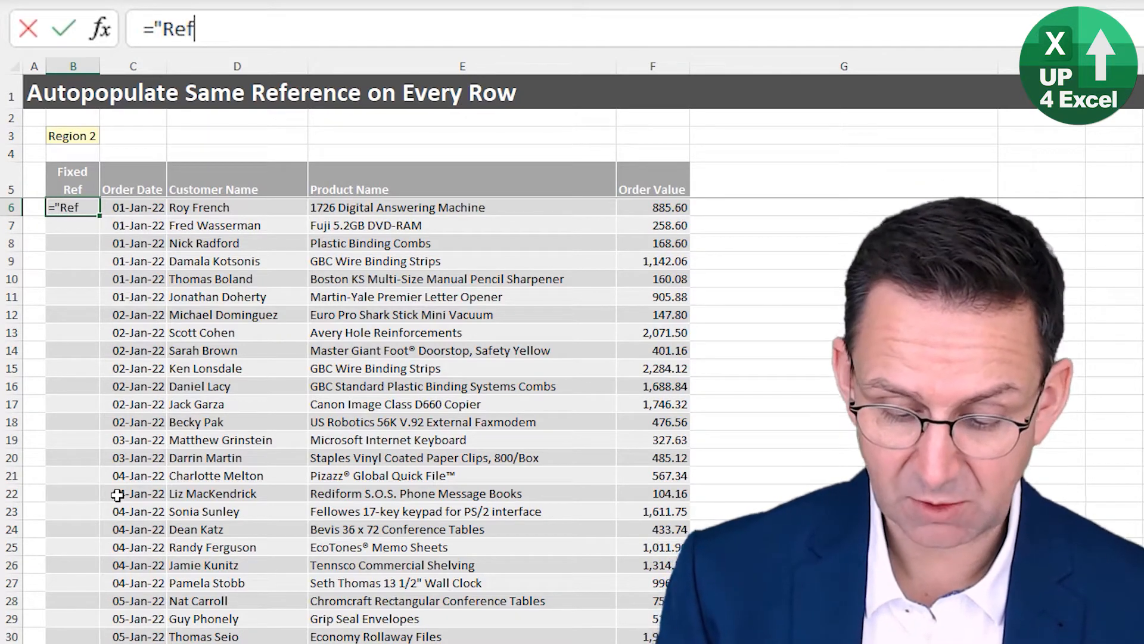
pyautogui.write(' 2"')
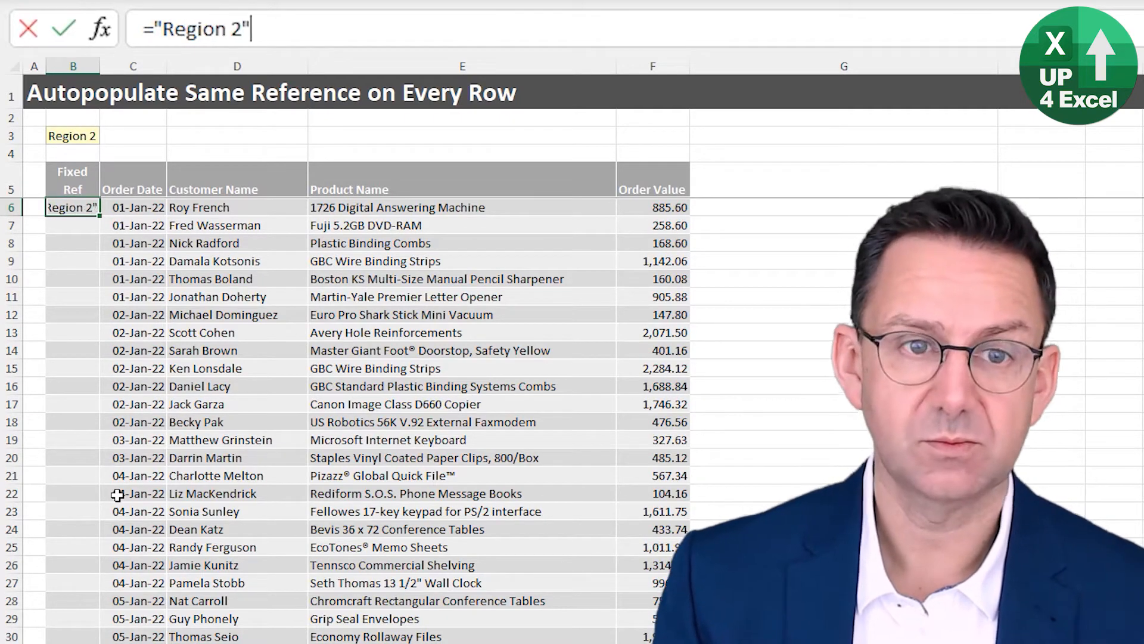
pyautogui.press('Return')
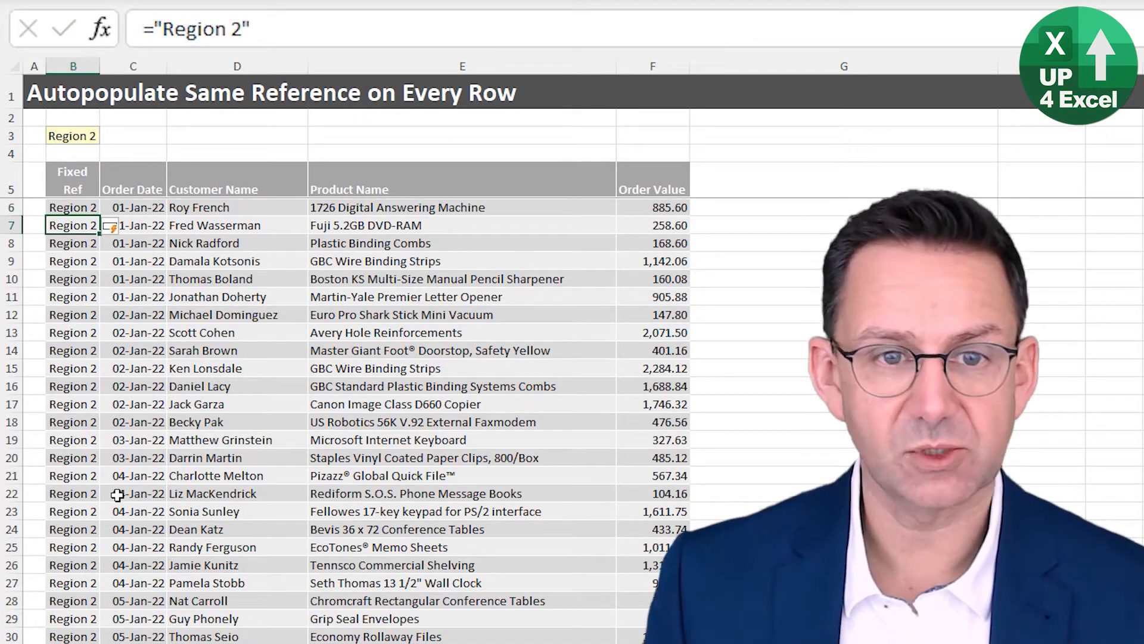
# Copy the New Data orders, paste them below the table from C5006, and check the Fixed Ref cell beside the first one
pyautogui.hotkey('ctrl', 'Down')
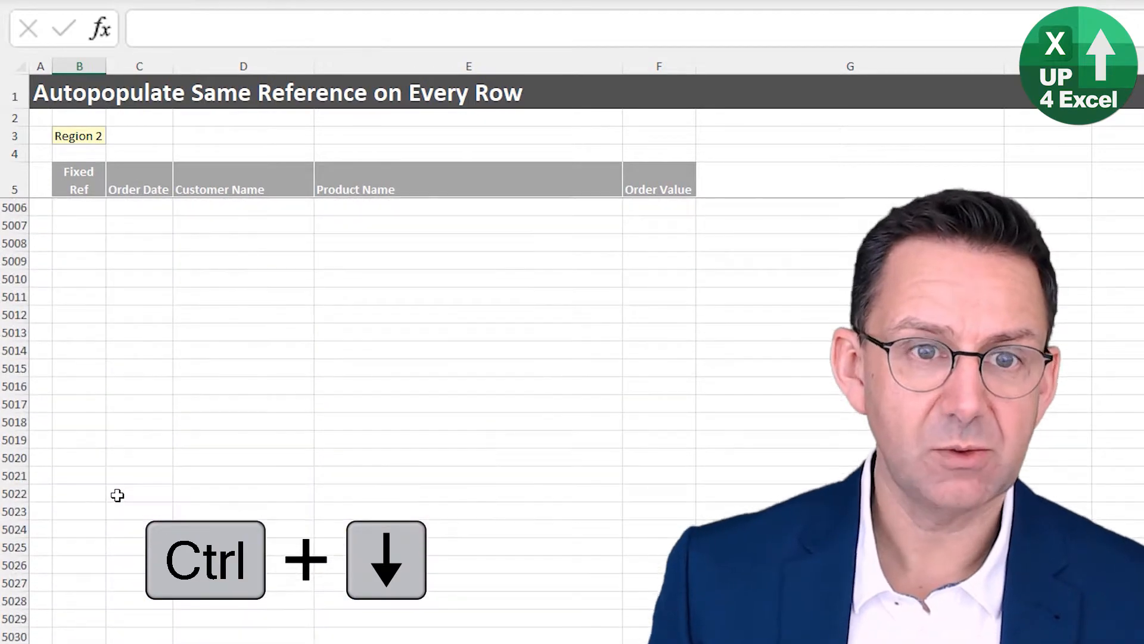
pyautogui.scroll(4, 129, 436)
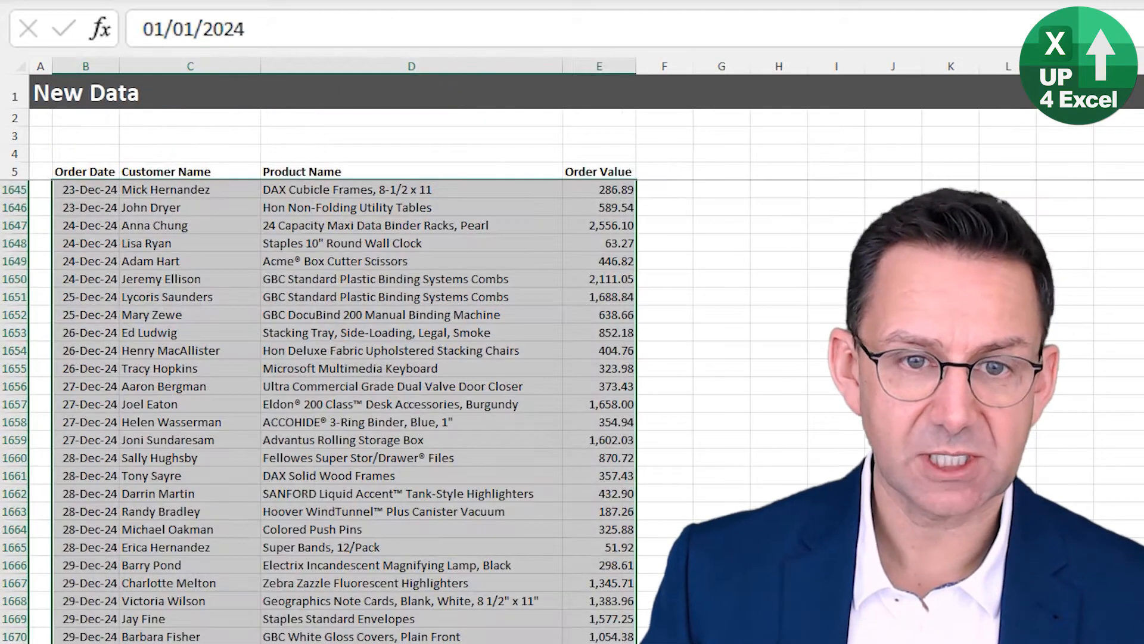
pyautogui.hotkey('ctrl', 'c')
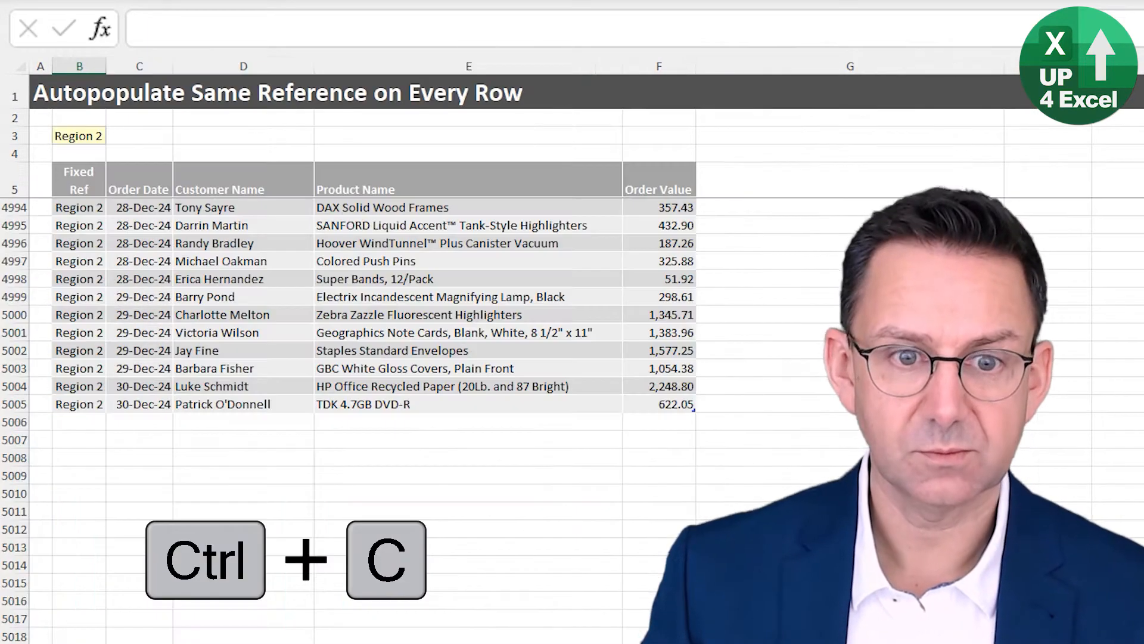
pyautogui.rightClick(159, 424)
pyautogui.click(206, 469)
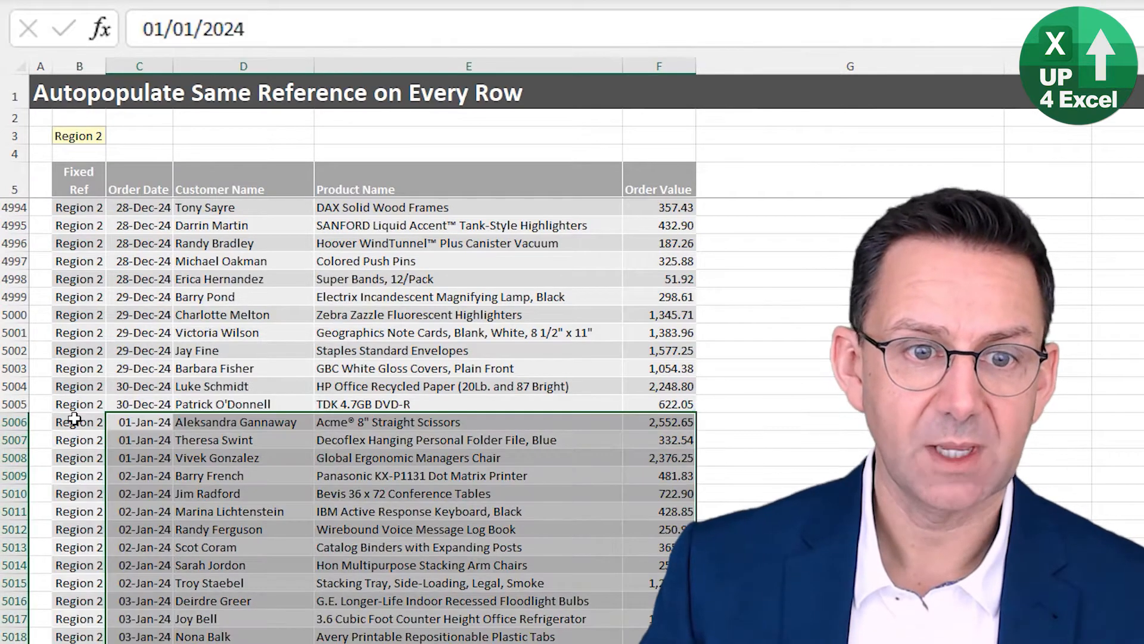
pyautogui.click(76, 420)
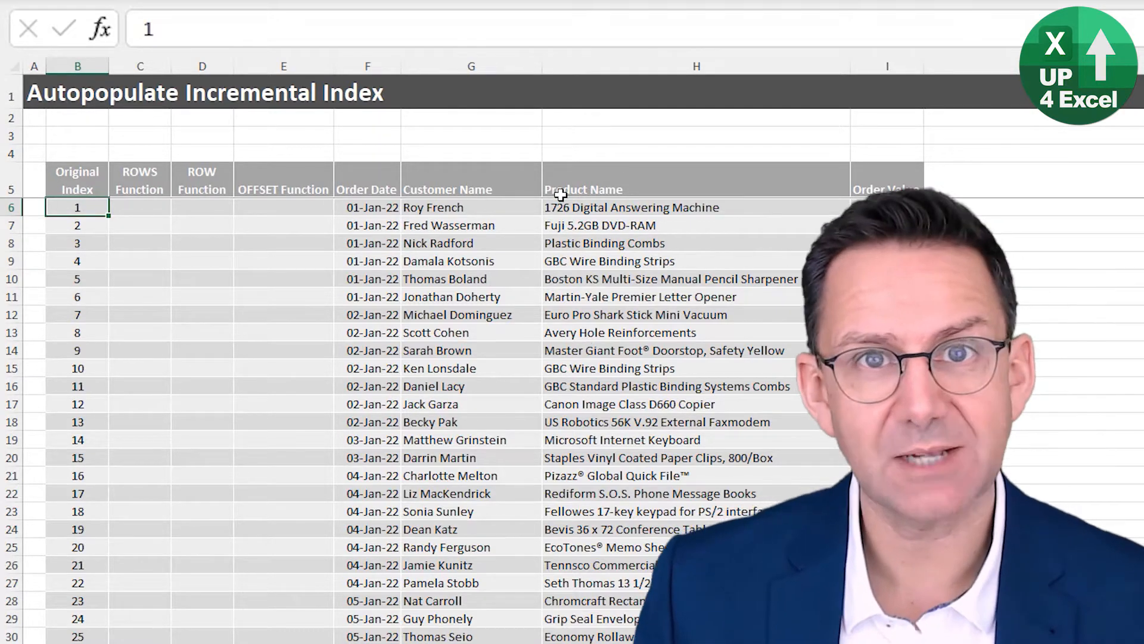
# Examine the Original Index formula in B7 on the Autopopulate Incremental Index sheet
pyautogui.click(82, 232)
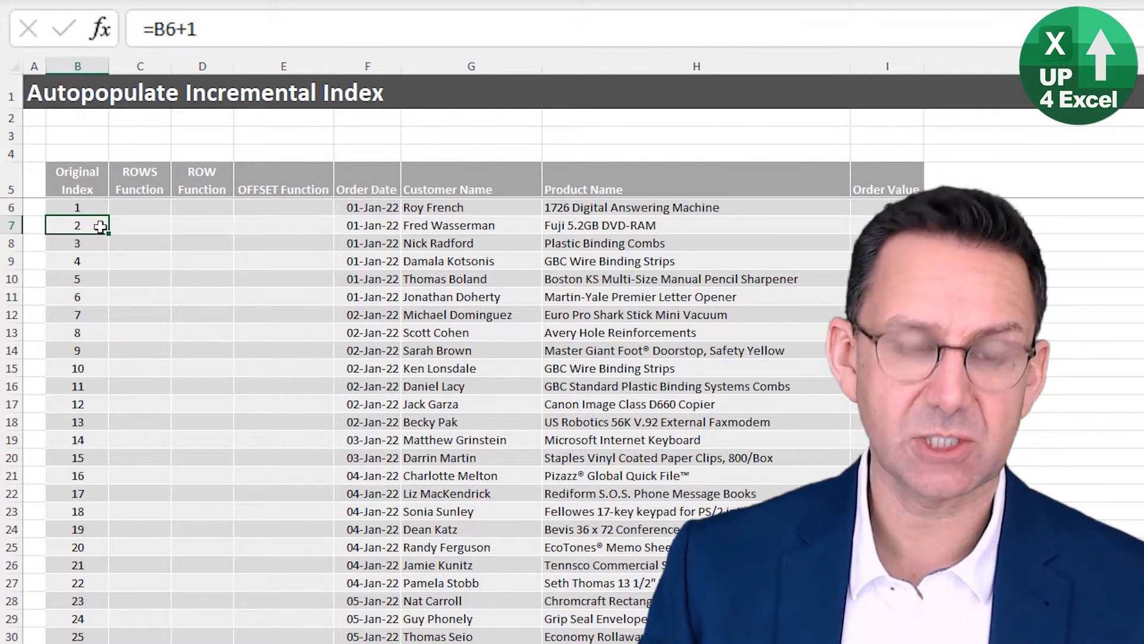
# Examine the Original Index formulas in B7 and B8 and in the last rows of the table
pyautogui.press('F2')
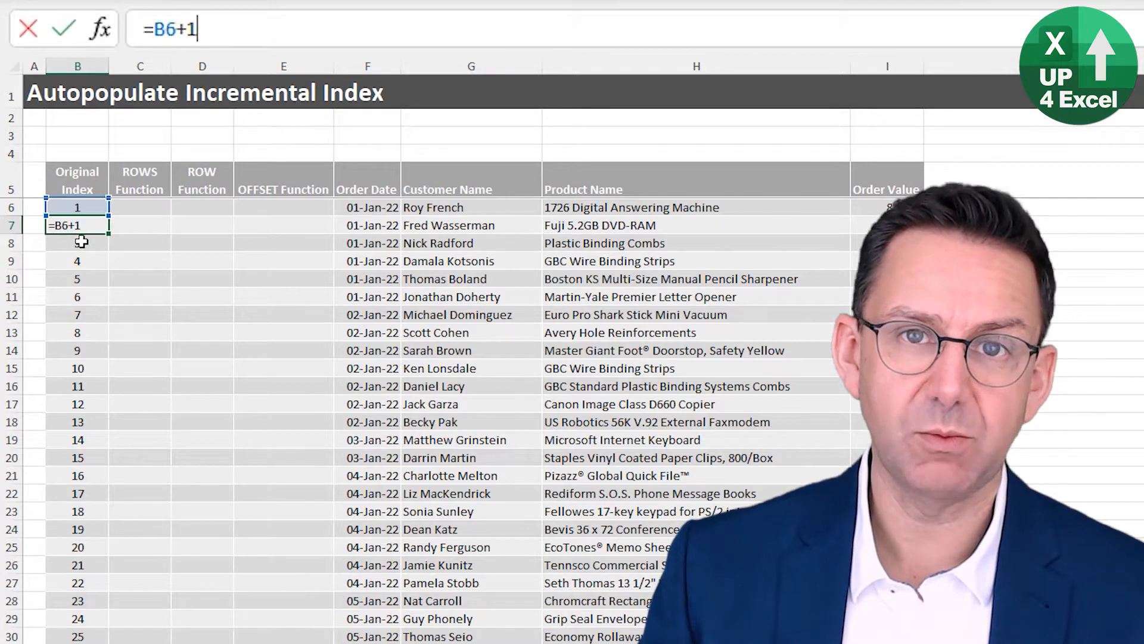
pyautogui.press('Return')
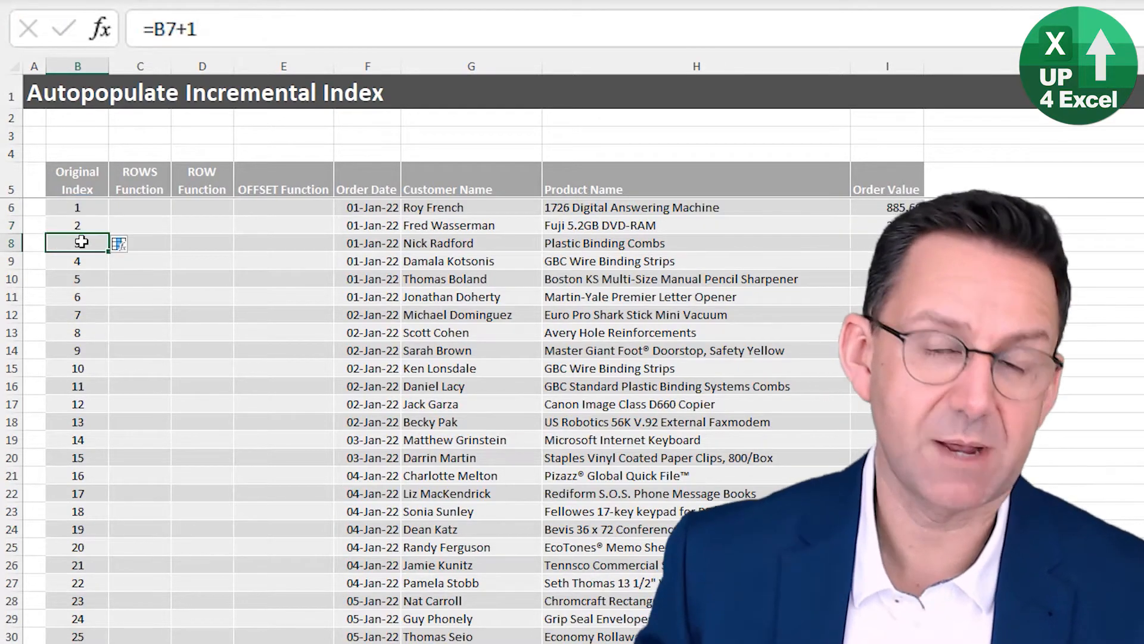
pyautogui.hotkey('ctrl', 'Down')
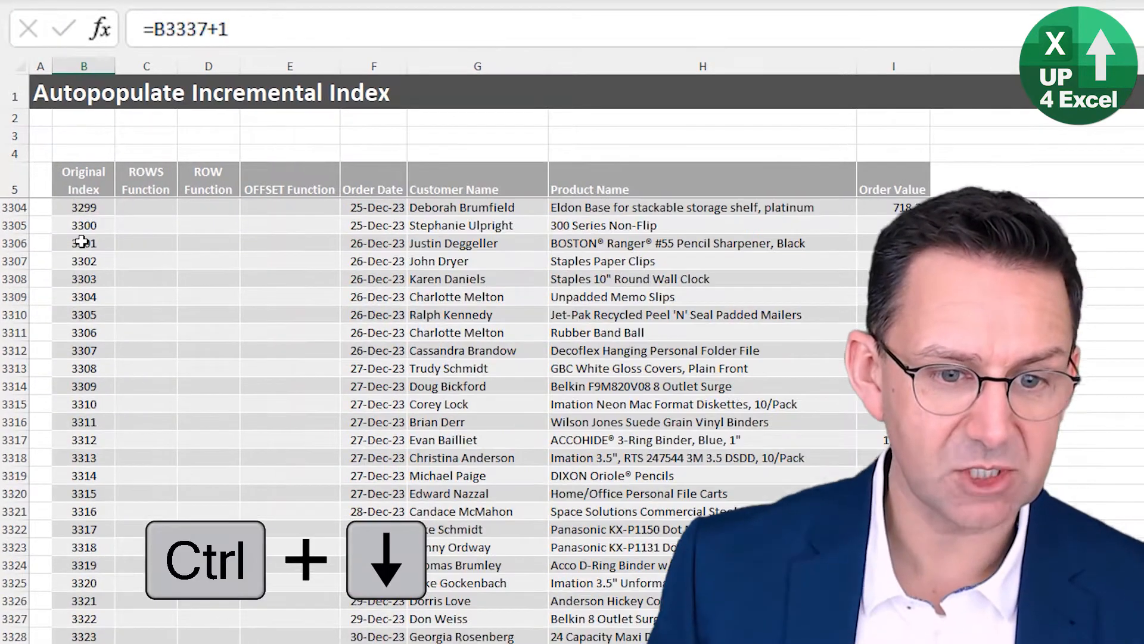
pyautogui.press('Up')
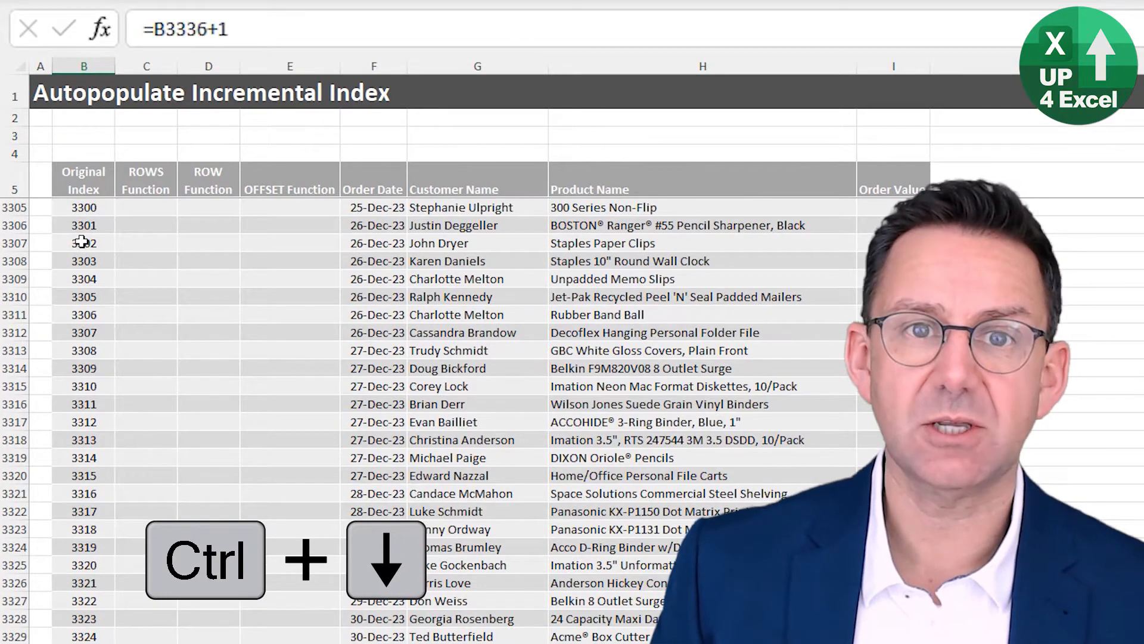
pyautogui.scroll(-11, 375, 308)
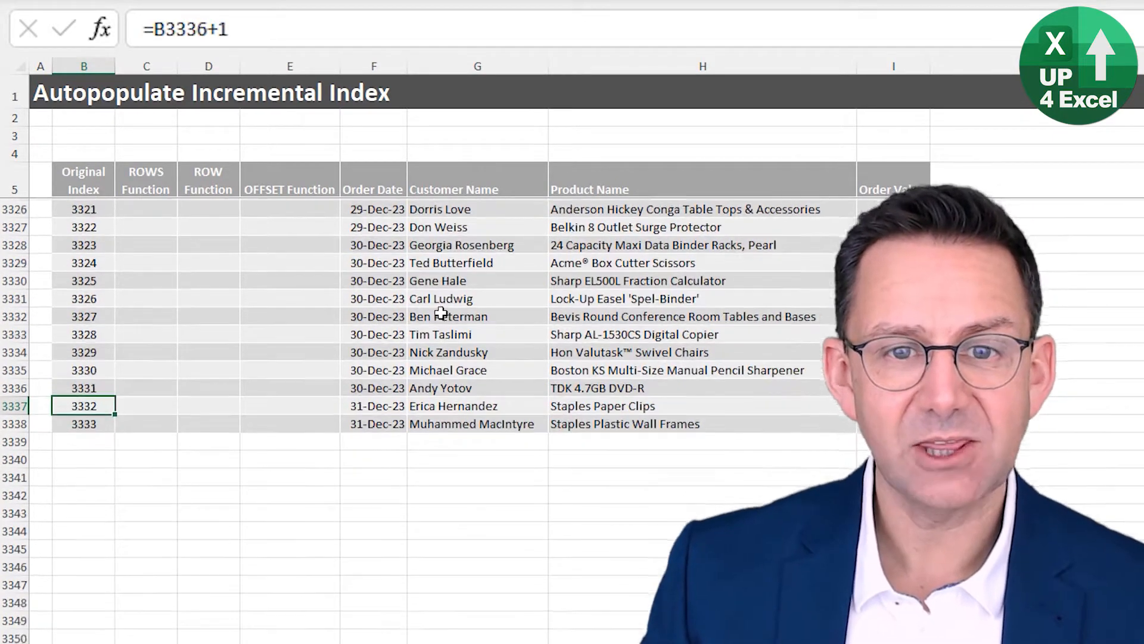
# Copy the New Data orders, paste them below the table from F3339, and check the Original Index cells in B3338 and B3339
pyautogui.scroll(2, 303, 530)
pyautogui.hotkey('ctrl', 'pagedown')
pyautogui.hotkey('ctrl', 'shift', 'Right')
pyautogui.hotkey('ctrl', 'shift', 'Down')
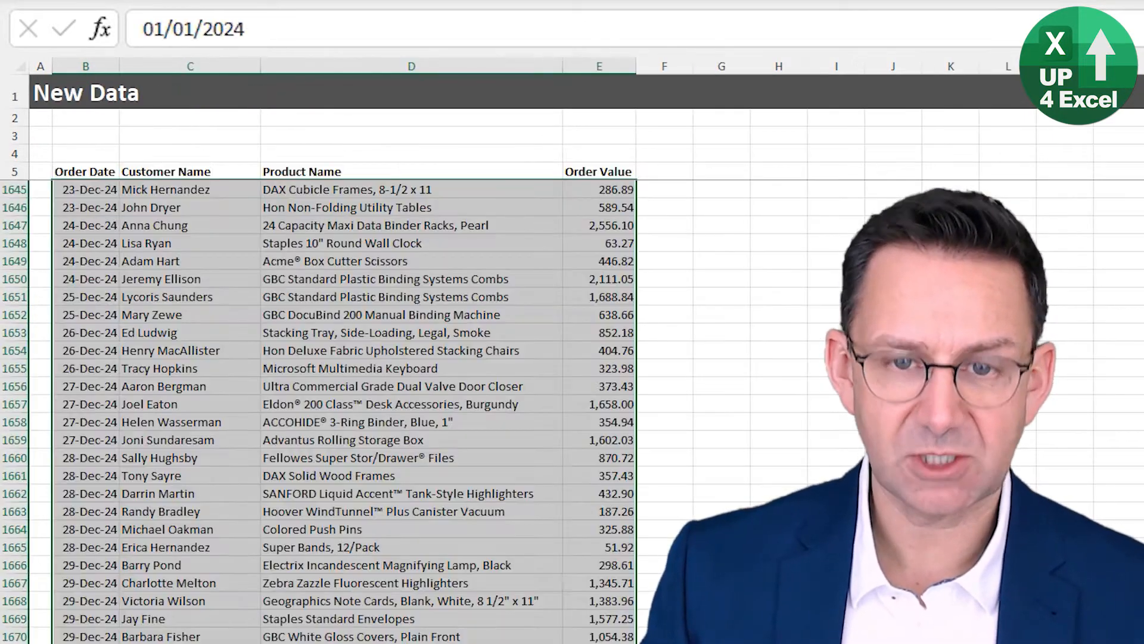
pyautogui.hotkey('ctrl', 'c')
pyautogui.hotkey('ctrl', 'pageup')
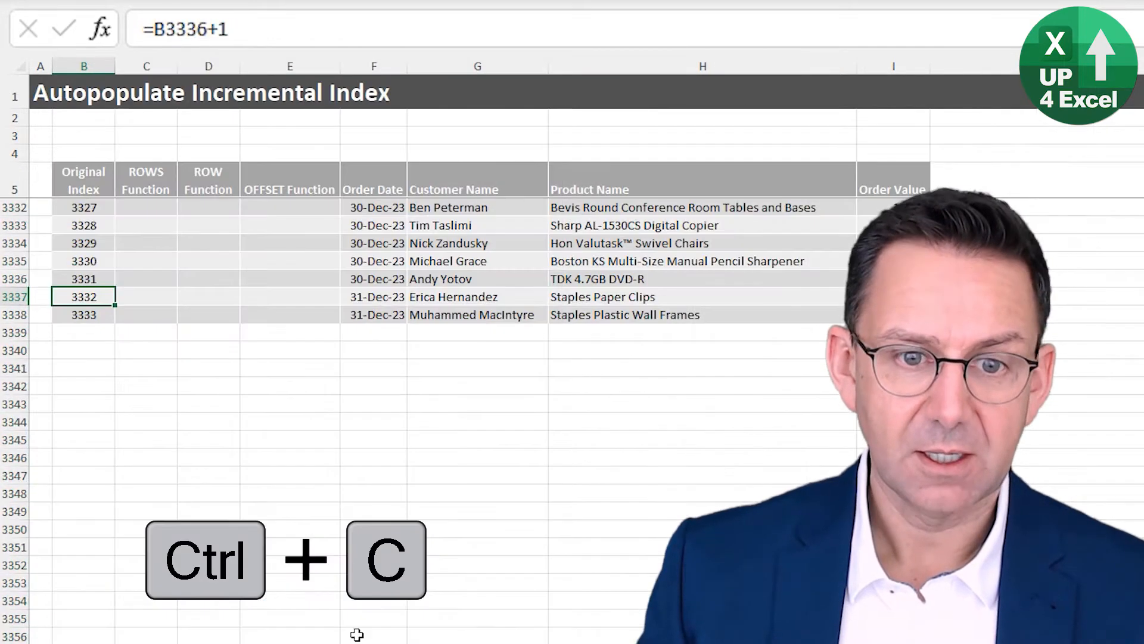
pyautogui.rightClick(371, 343)
pyautogui.click(442, 454)
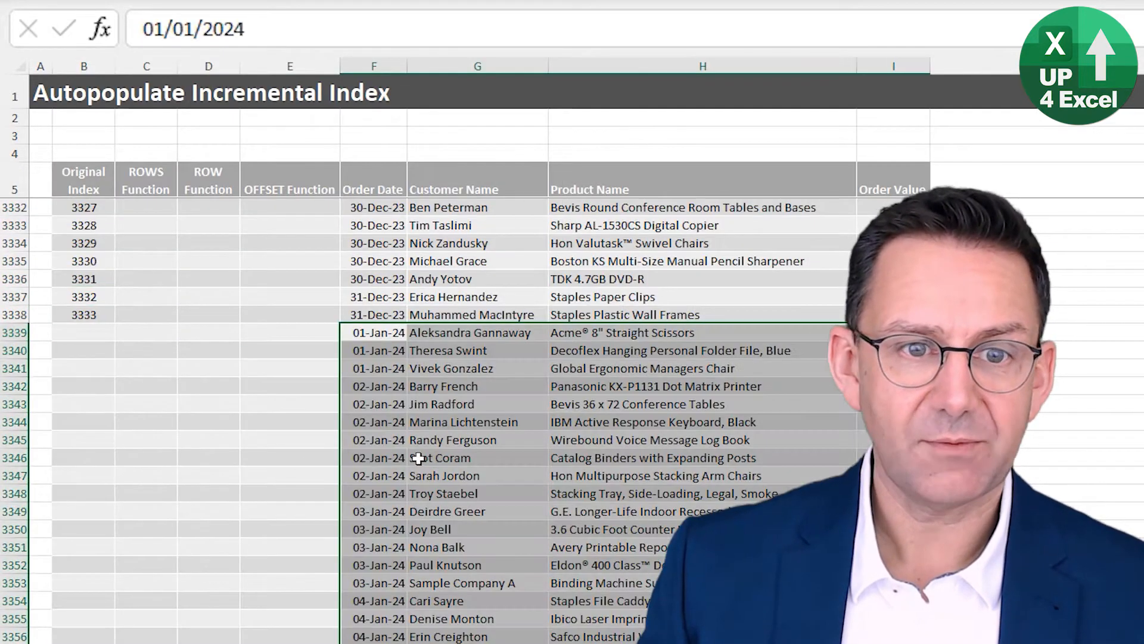
pyautogui.click(92, 335)
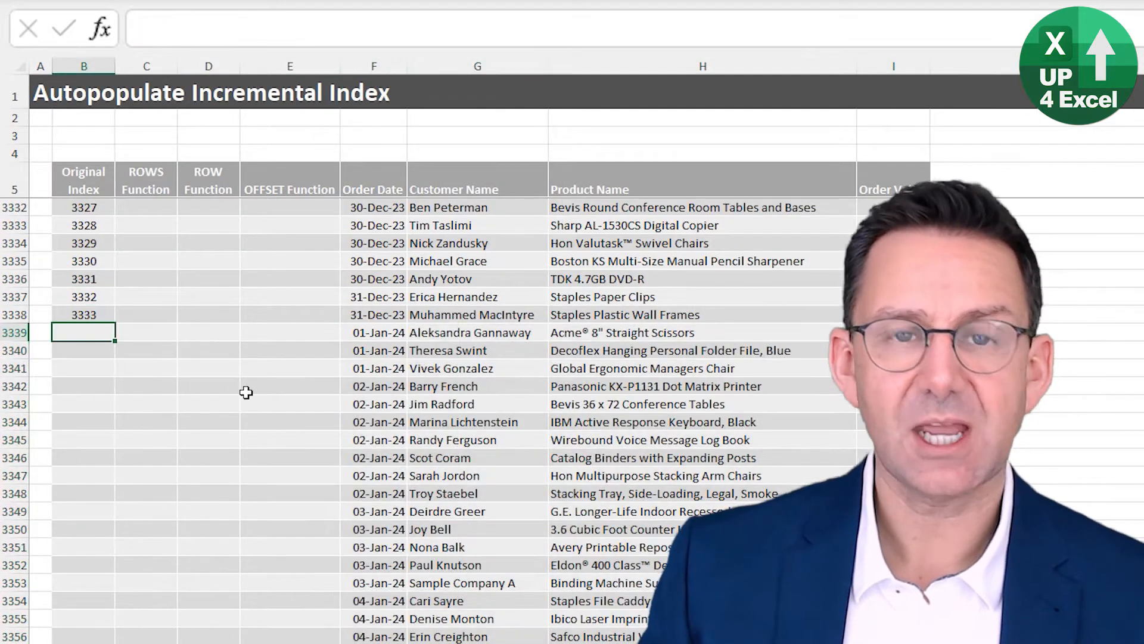
pyautogui.click(97, 314)
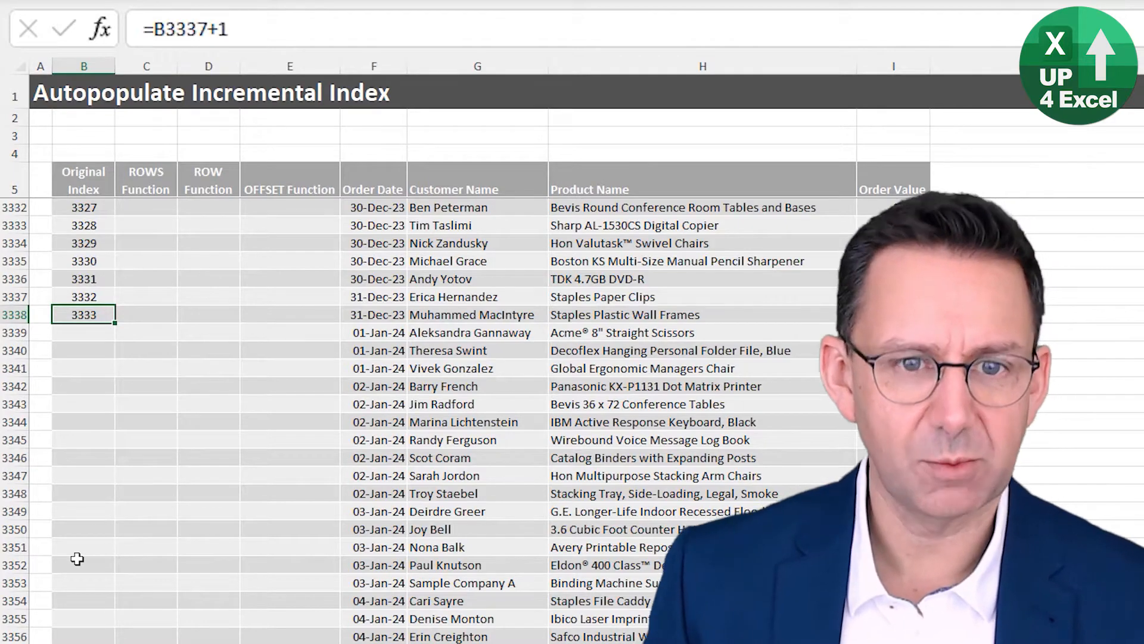
# Undo the paste of the new orders below the incremental index table
pyautogui.hotkey('ctrl', 'z')
pyautogui.hotkey('ctrl', 'z')
pyautogui.hotkey('ctrl', 'Up')
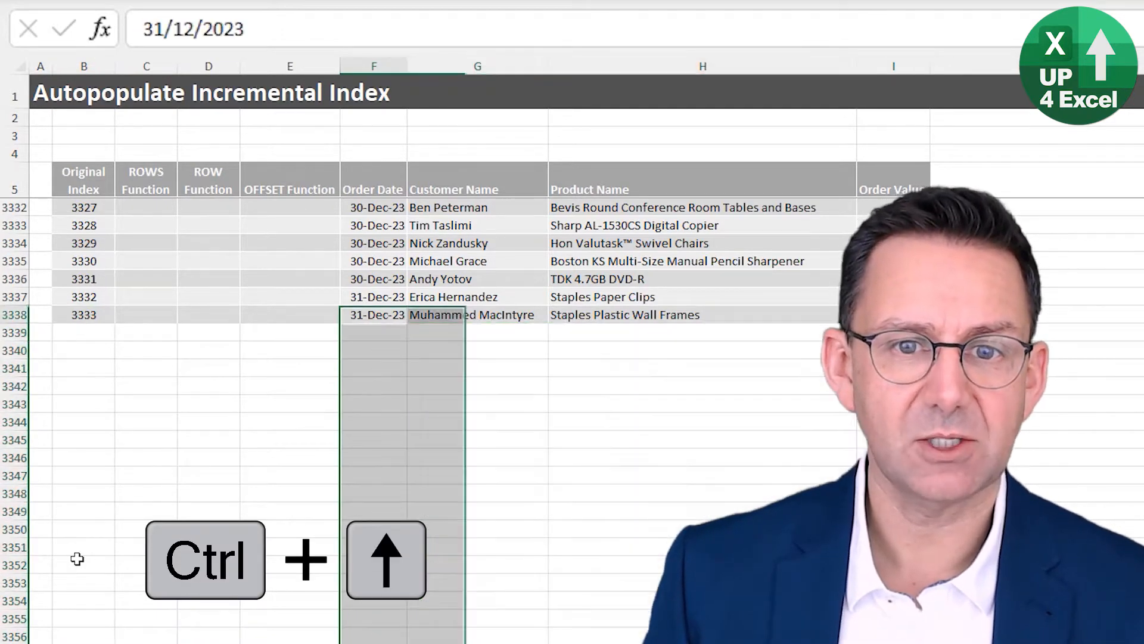
# Enter =ROWS(tblIncrement[[#Headers],[ROWS Function]]:[@[ROWS Function]]) in C6 as the calculated formula for the ROWS Function column
pyautogui.hotkey('ctrl', 'Up')
pyautogui.press('Down')
pyautogui.press('Left')
pyautogui.press('Left')
pyautogui.press('Left')
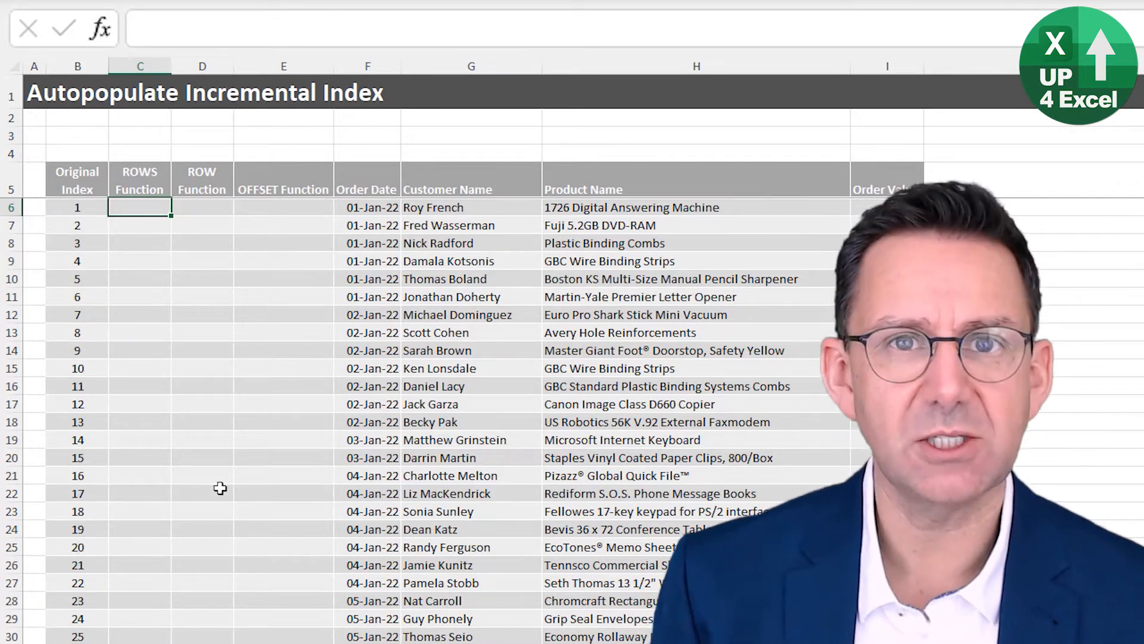
pyautogui.write('=rows')
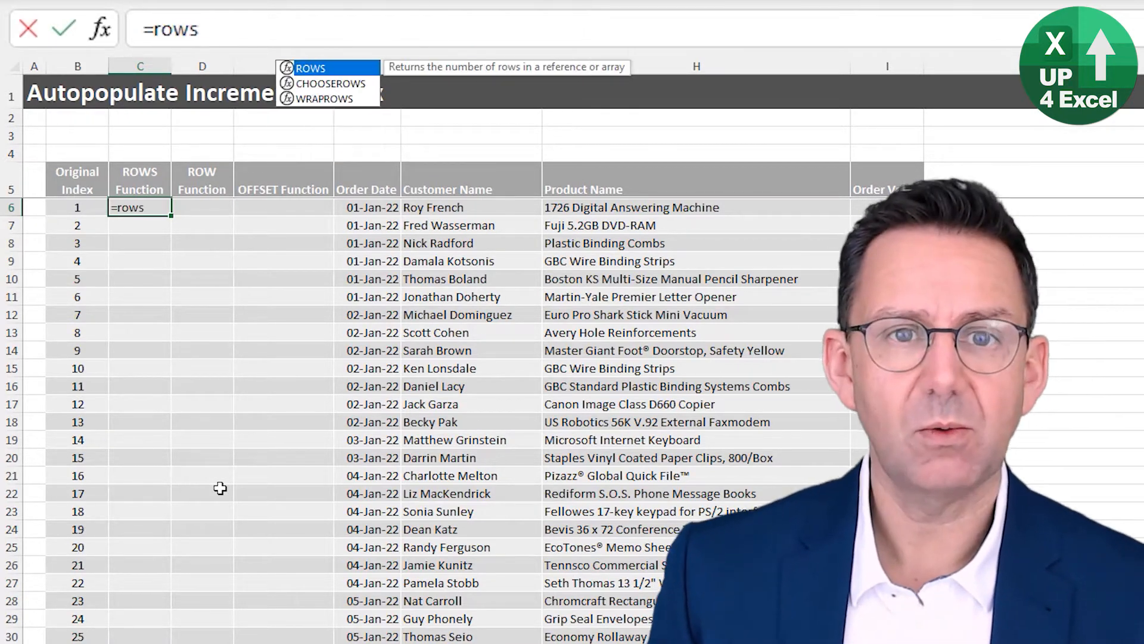
pyautogui.press('Tab')
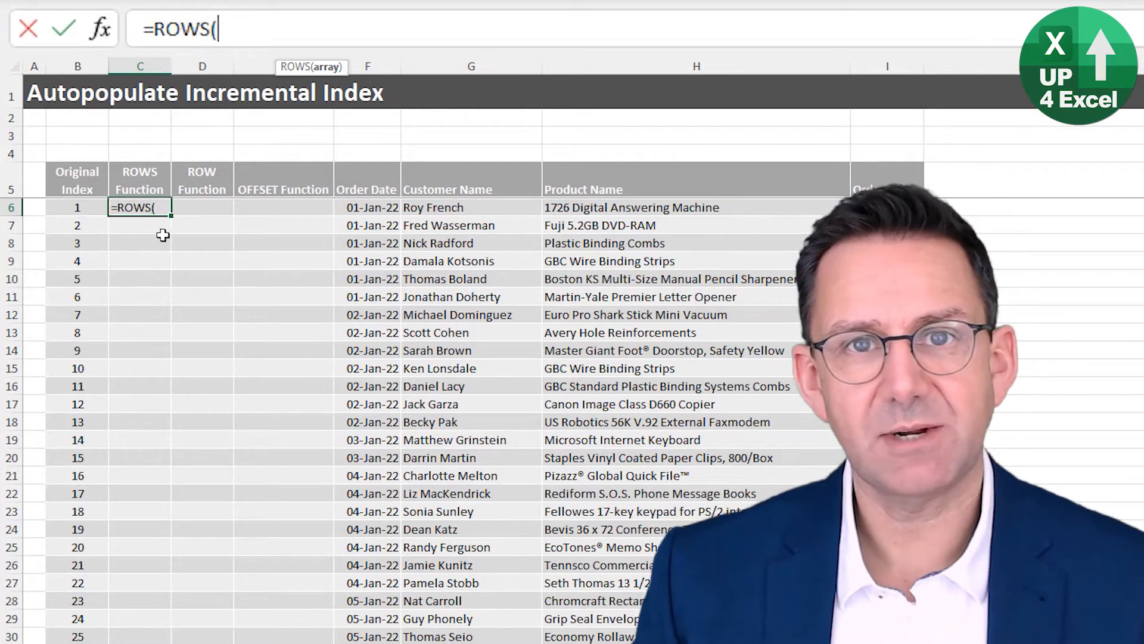
pyautogui.click(146, 180)
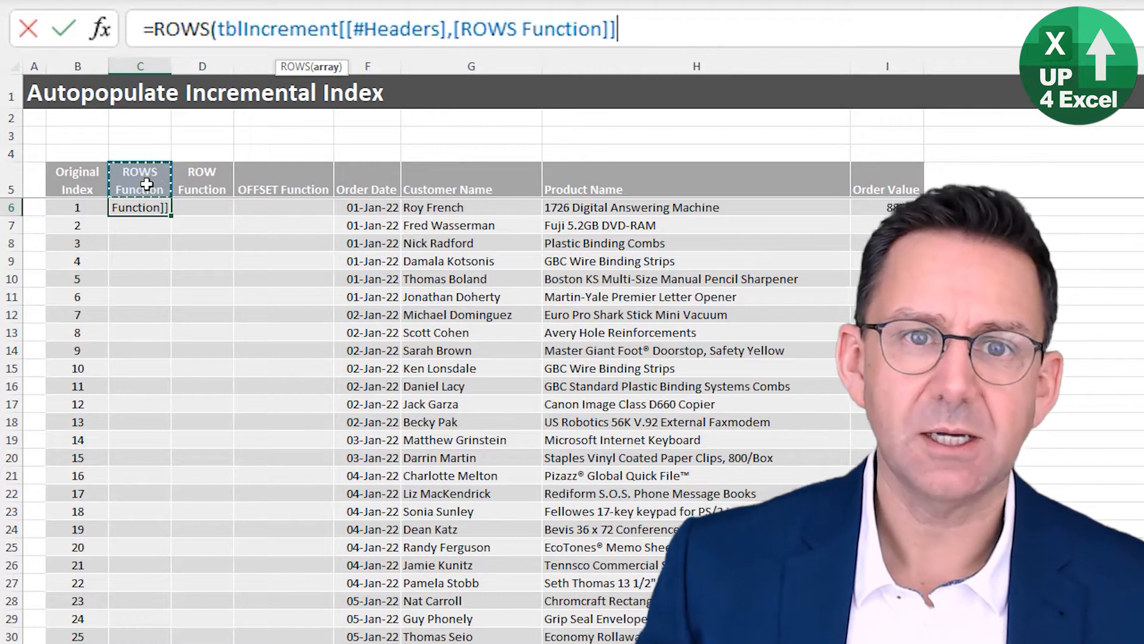
pyautogui.click(660, 20)
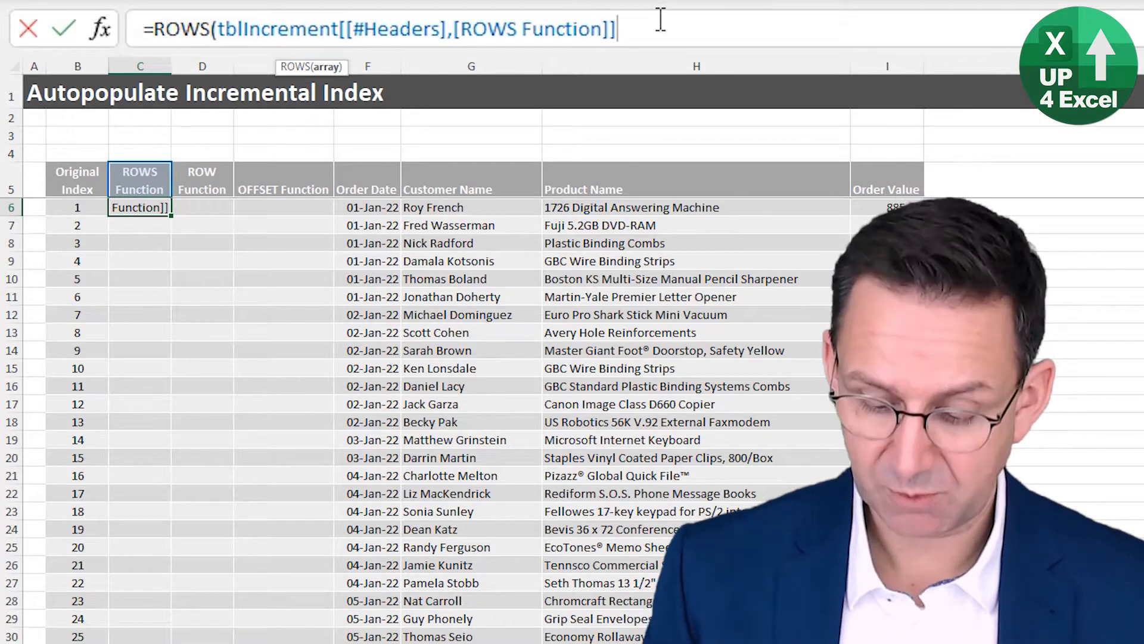
pyautogui.write(':')
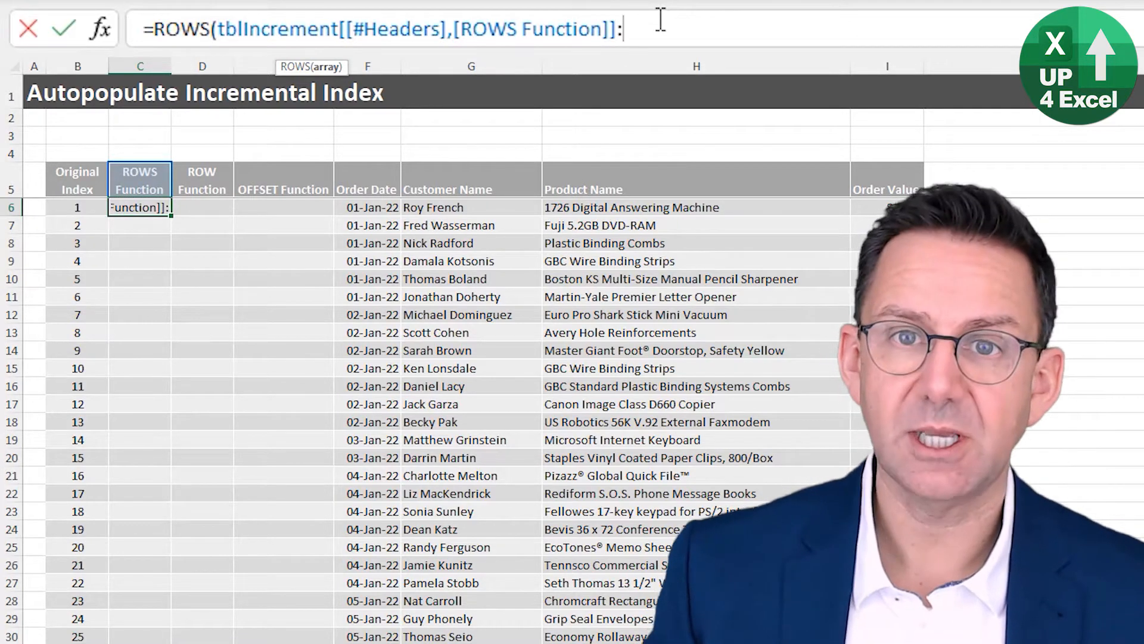
pyautogui.click(145, 206)
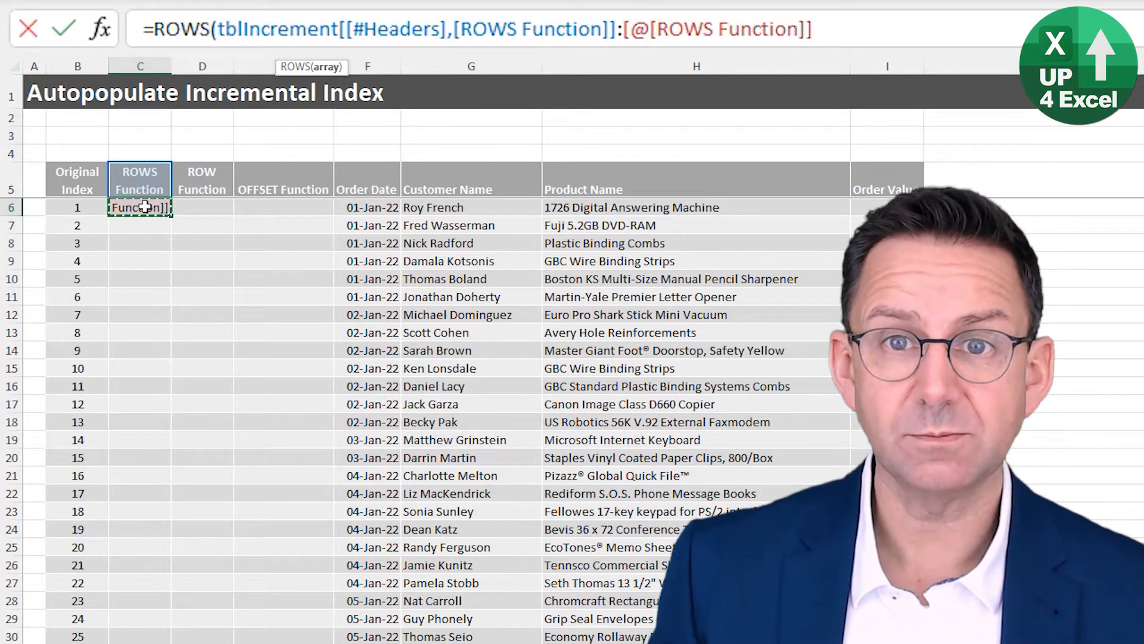
pyautogui.write(')')
pyautogui.press('Return')
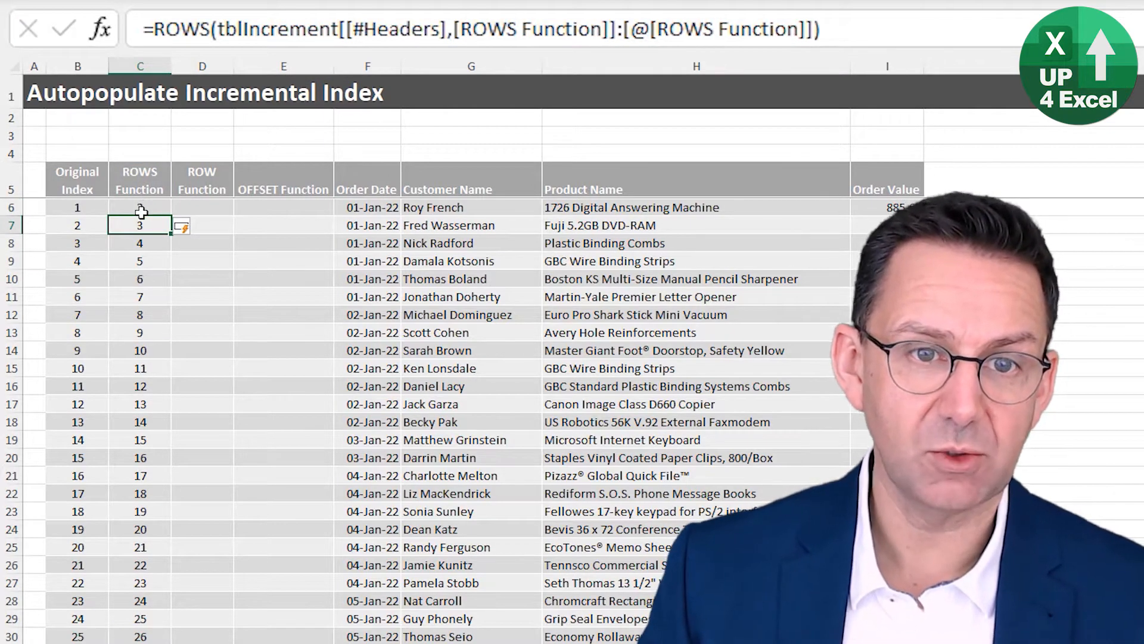
# Append -1 to the ROWS formula in C6 so the index leaves out the header row
pyautogui.click(161, 213)
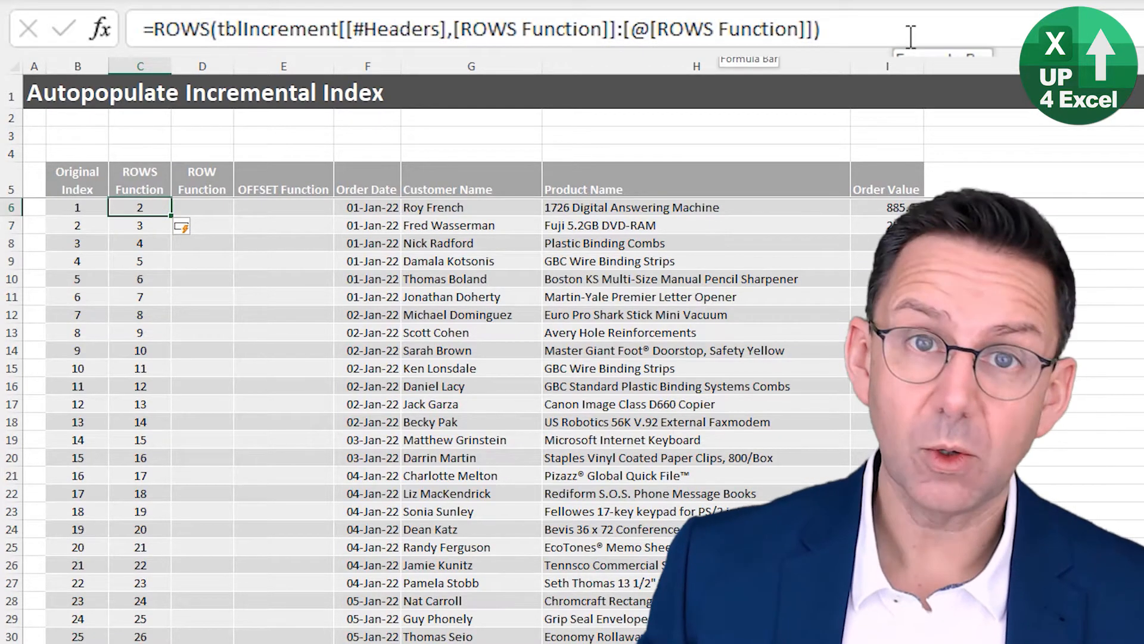
pyautogui.click(863, 13)
pyautogui.write('-1')
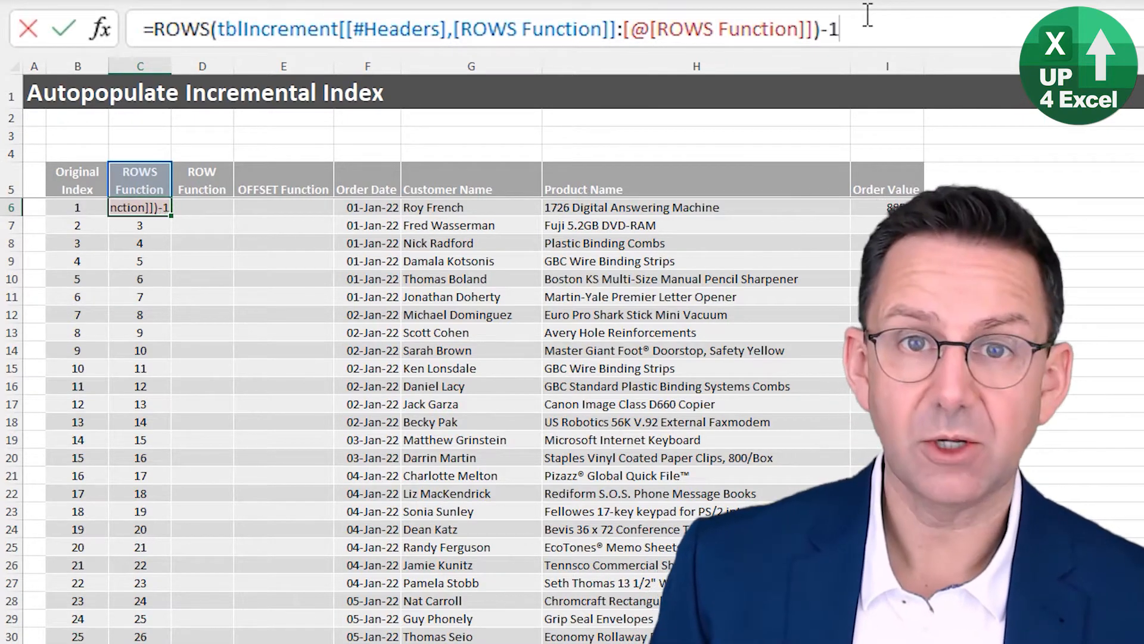
pyautogui.press('Return')
pyautogui.press('Up')
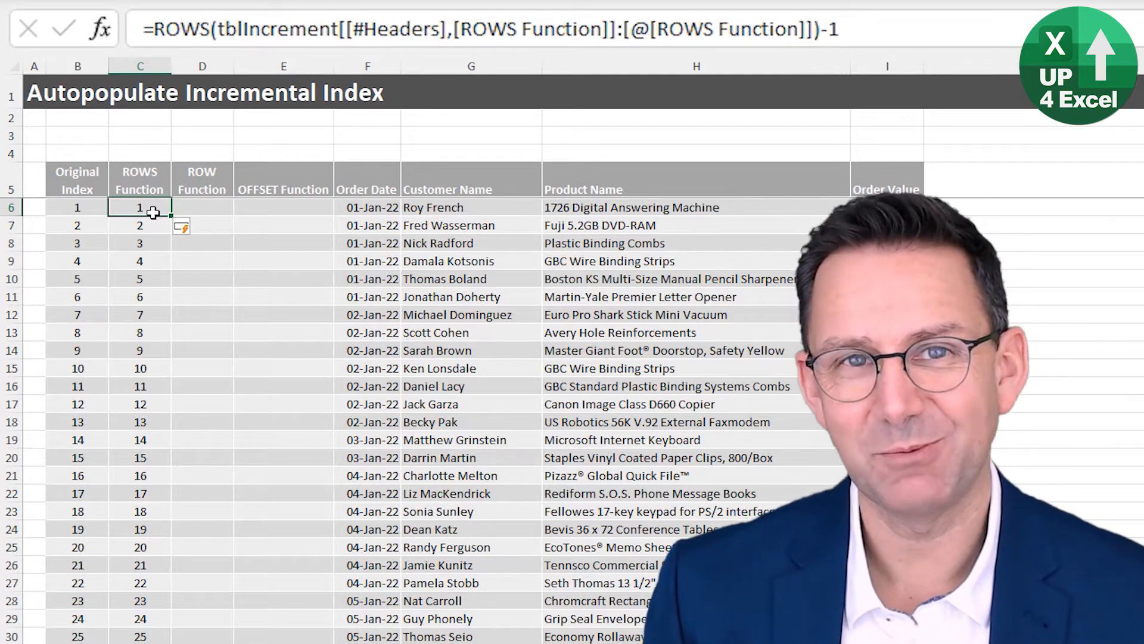
# Enter =ROW([@[ROW Function]])-ROW(tblIncrement[[#Headers],[ROW Function]]) in D6 as the calculated formula for the ROW Function column
pyautogui.press('Right')
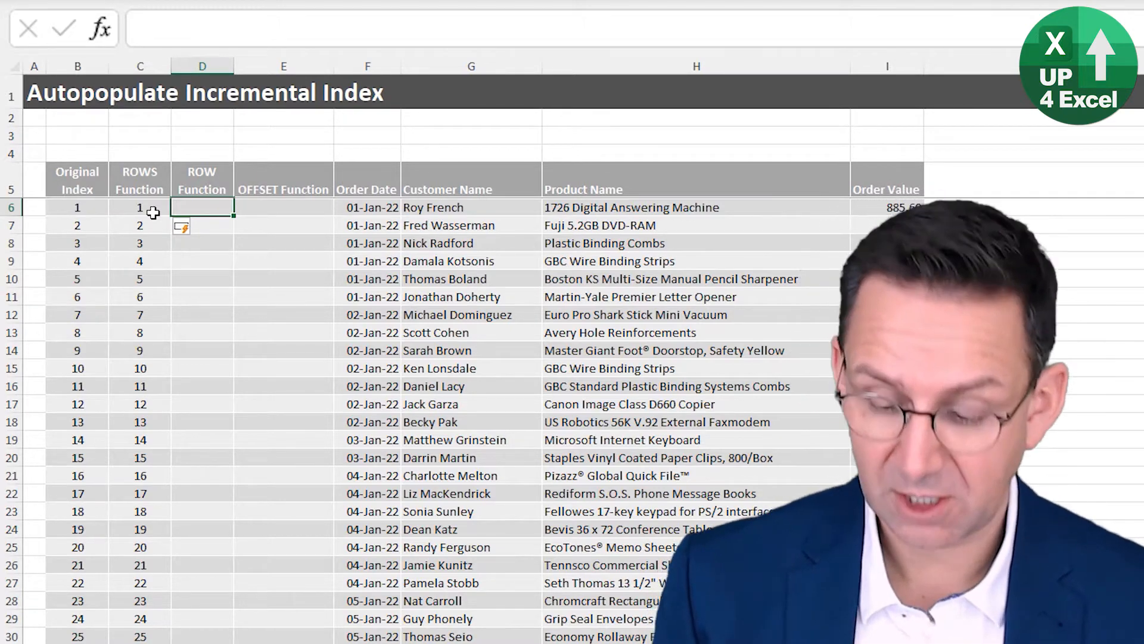
pyautogui.write('=')
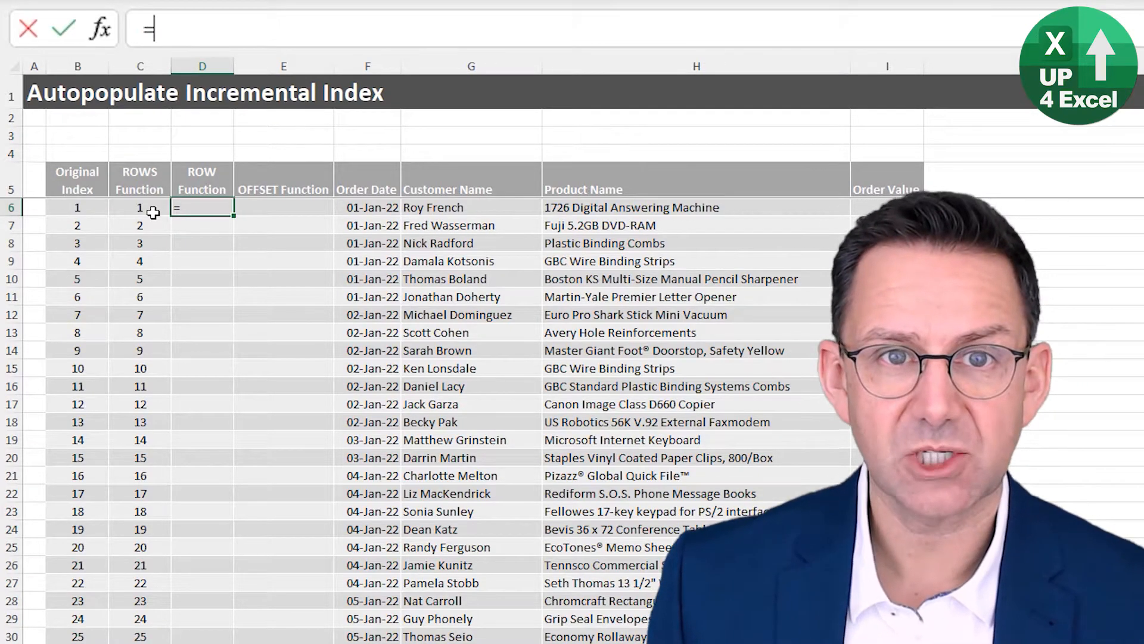
pyautogui.write('r')
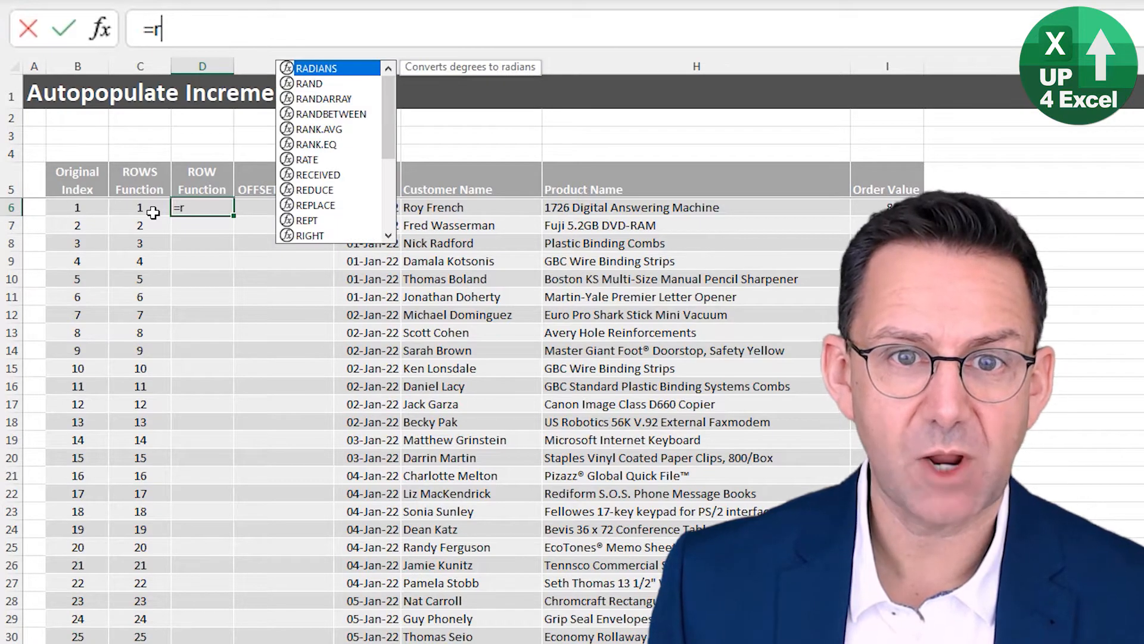
pyautogui.write('ow(')
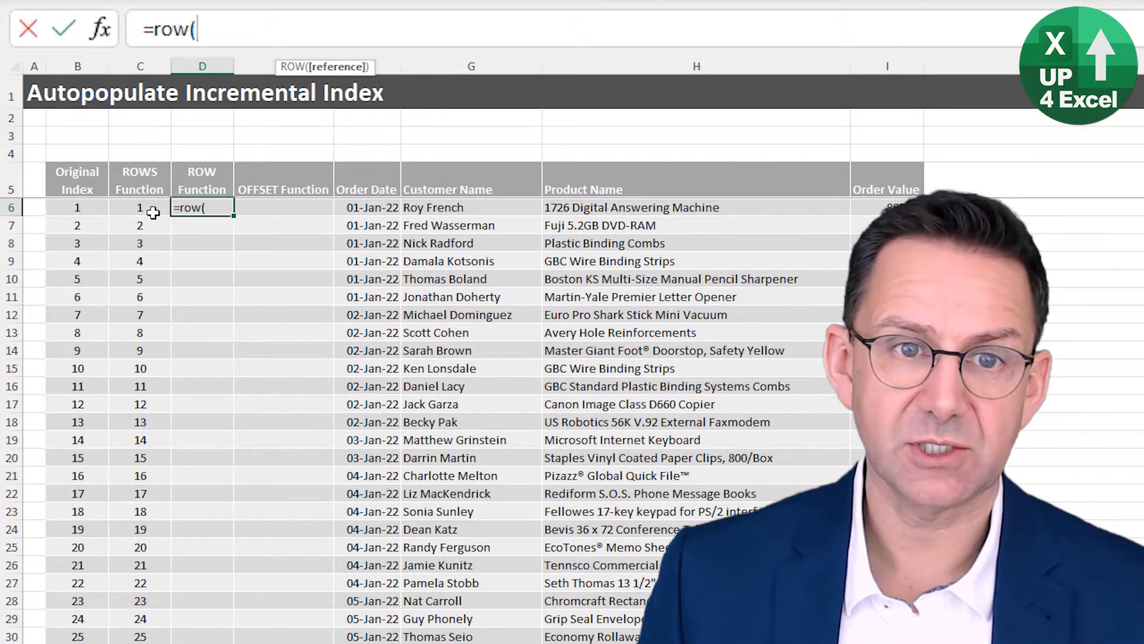
pyautogui.click(192, 209)
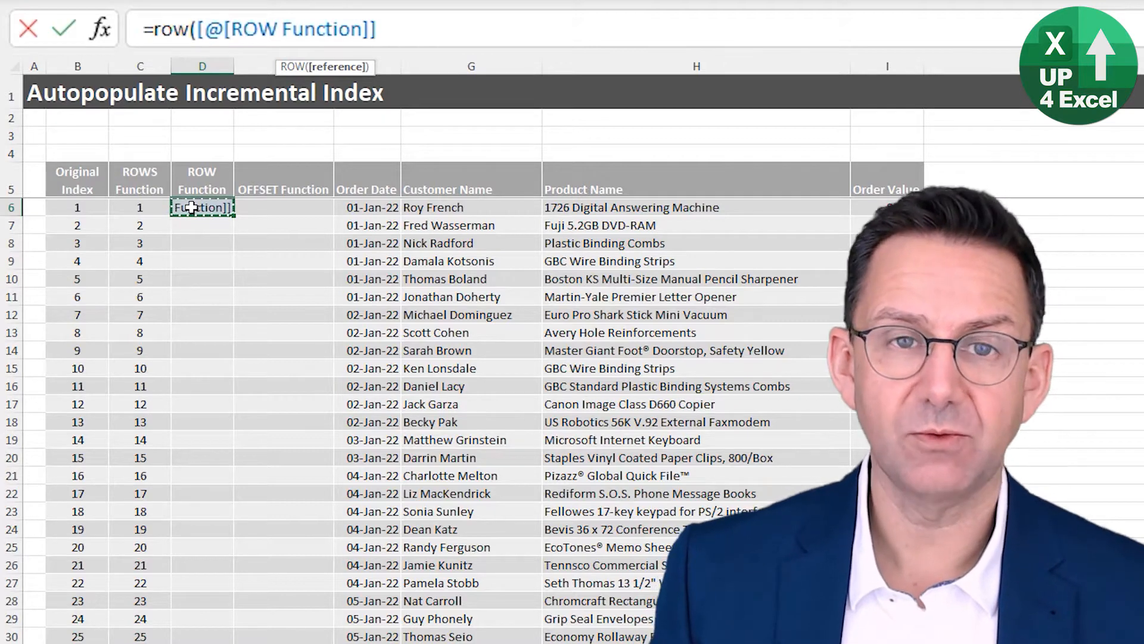
pyautogui.write(')')
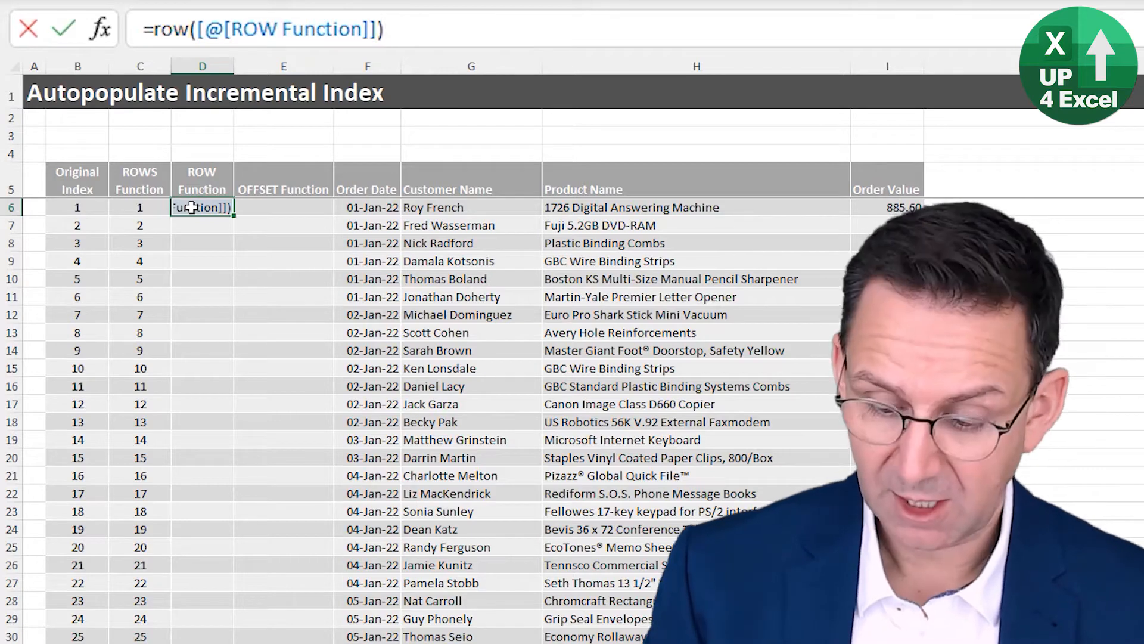
pyautogui.write('-row(')
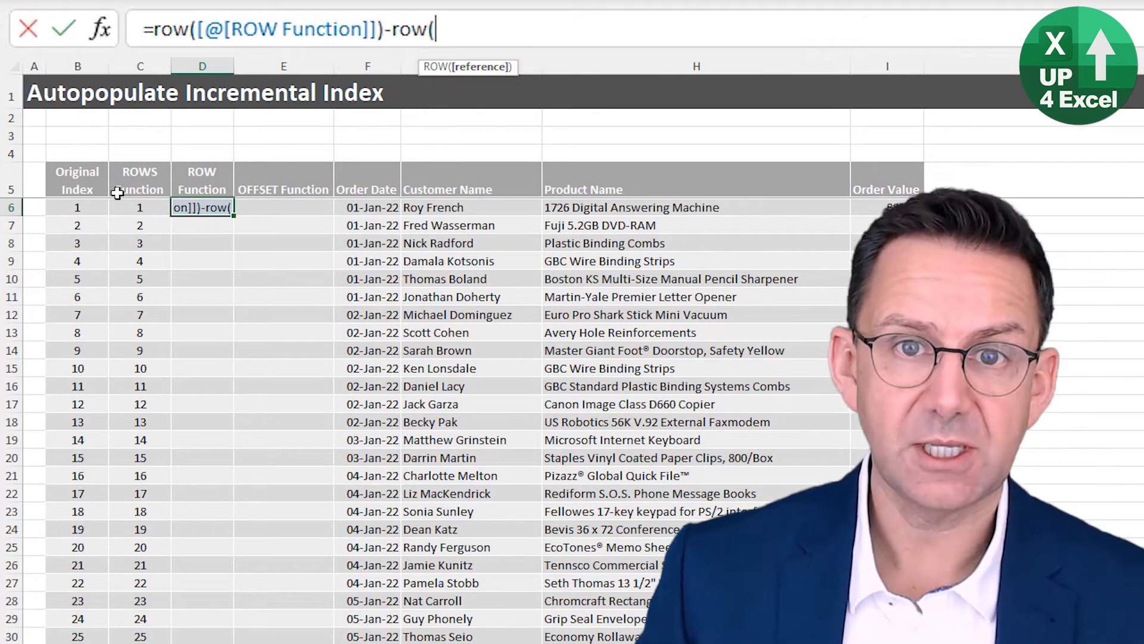
pyautogui.click(200, 184)
pyautogui.write(')')
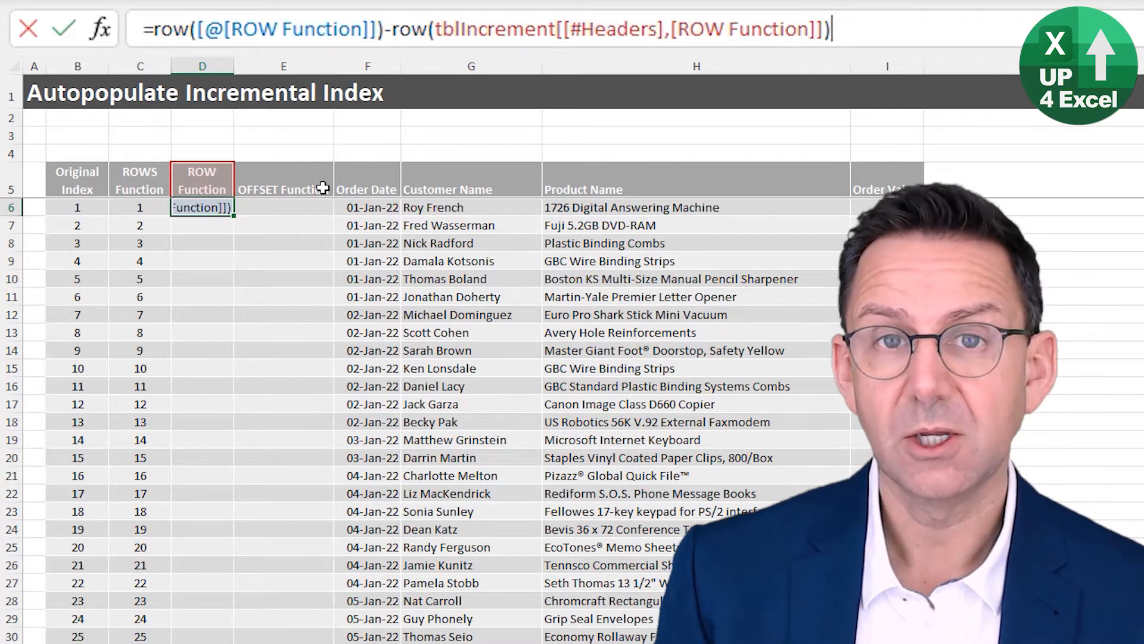
pyautogui.press('Return')
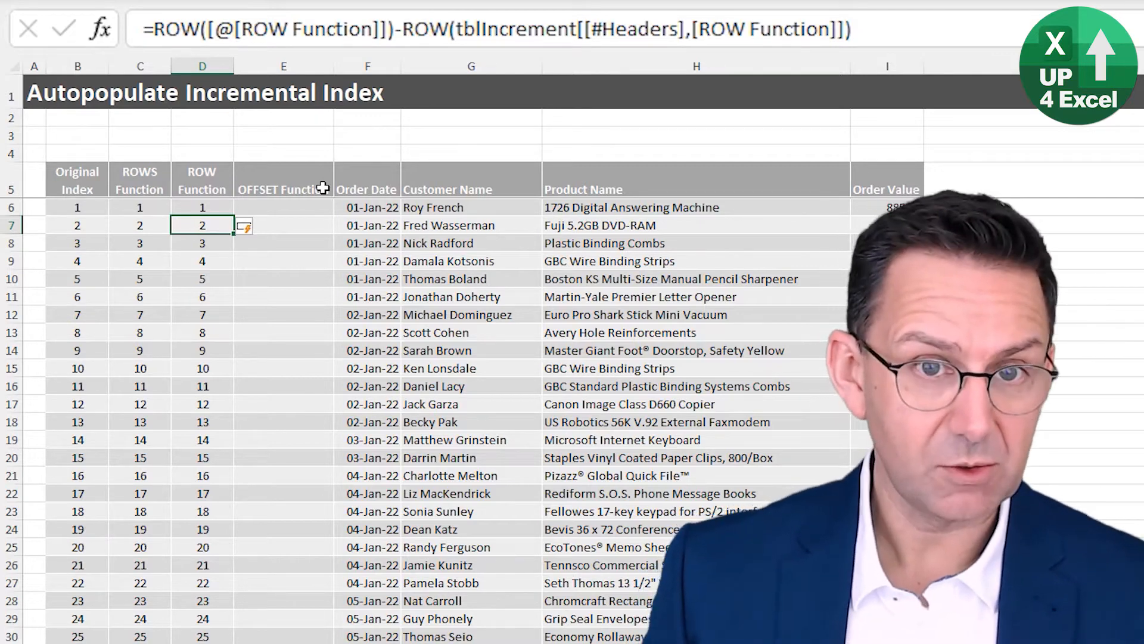
pyautogui.press('Left')
pyautogui.press('Right')
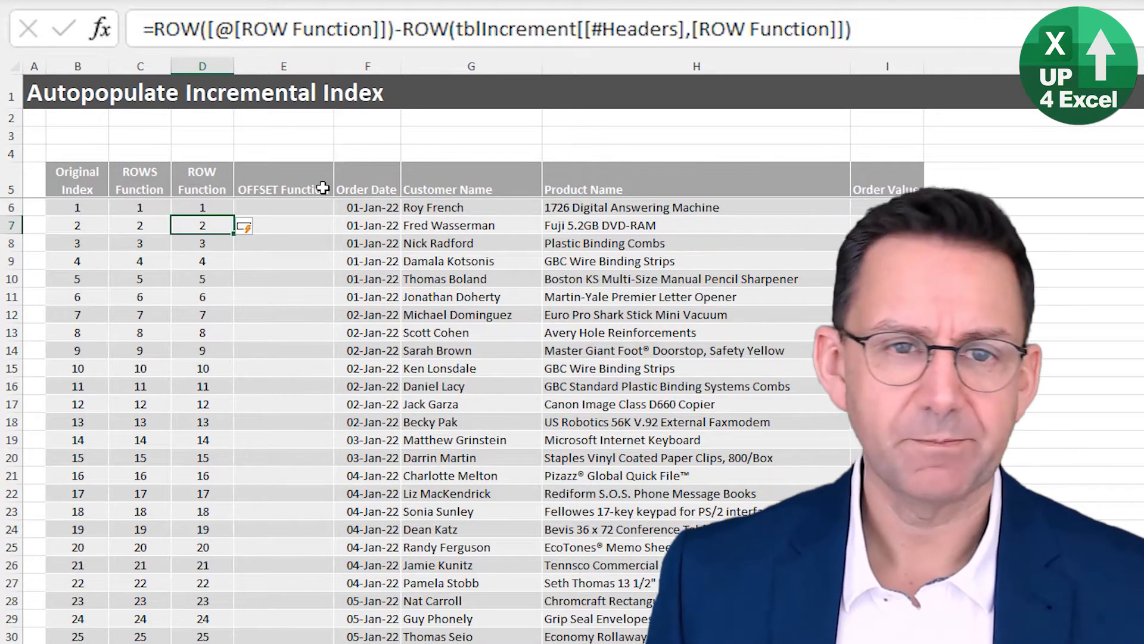
# Insert a blank sheet row at row 3 above the table and check the first ROW and ROWS Function cells
pyautogui.click(19, 137)
pyautogui.rightClick(19, 138)
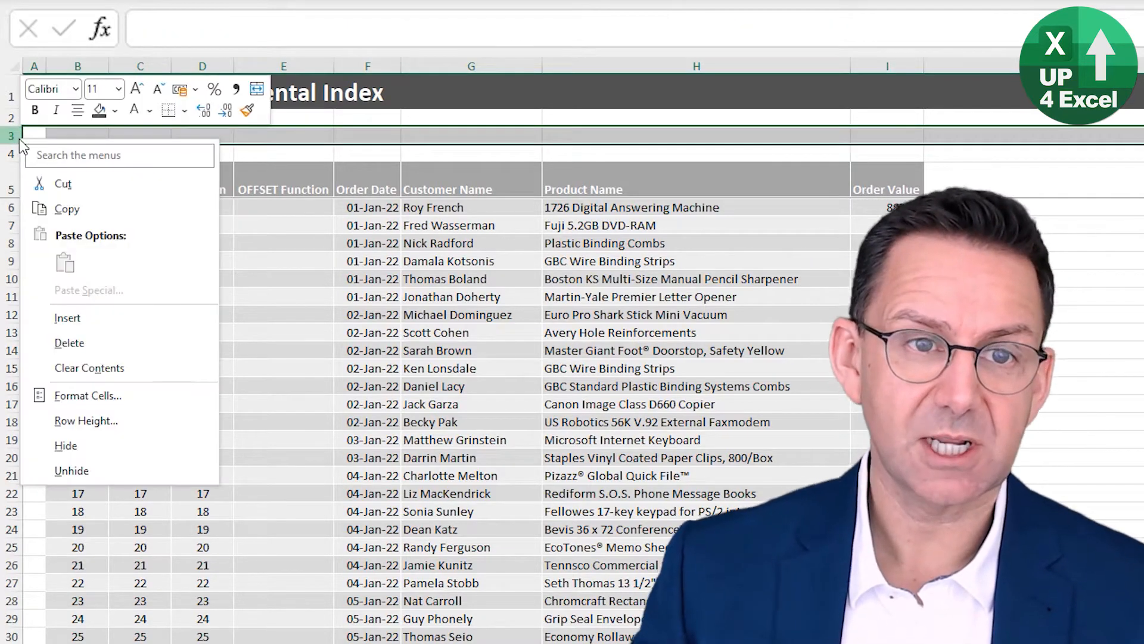
pyautogui.click(90, 318)
pyautogui.click(203, 233)
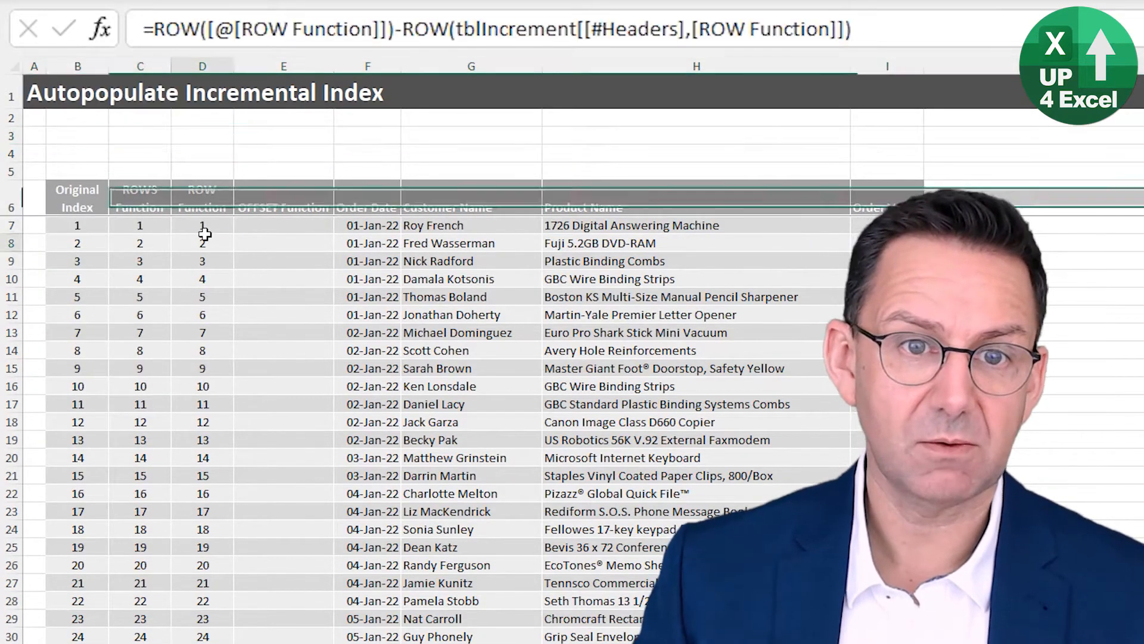
pyautogui.click(121, 230)
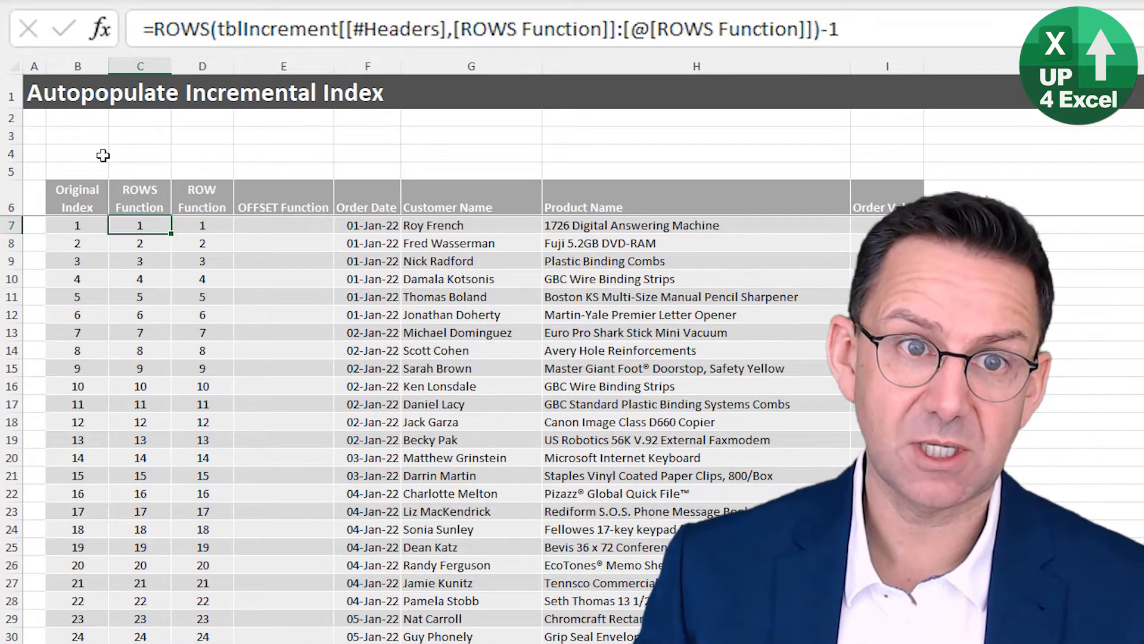
# Insert a blank sheet column before the Original Index column and check the second ROWS Function cell
pyautogui.click(99, 67)
pyautogui.rightClick(98, 67)
pyautogui.click(172, 248)
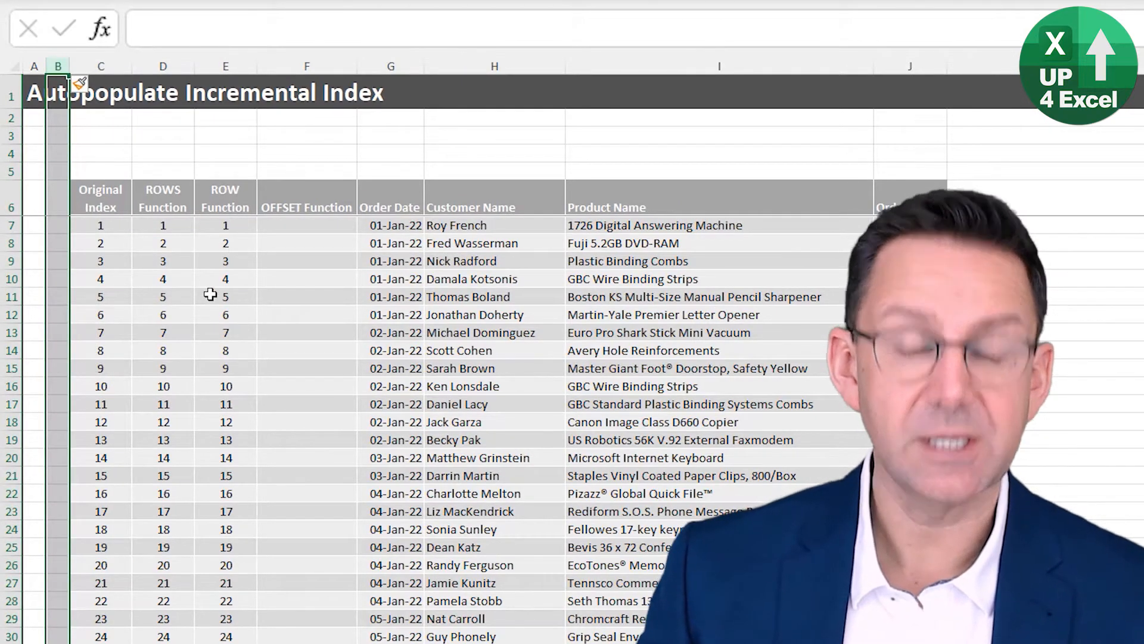
pyautogui.click(146, 242)
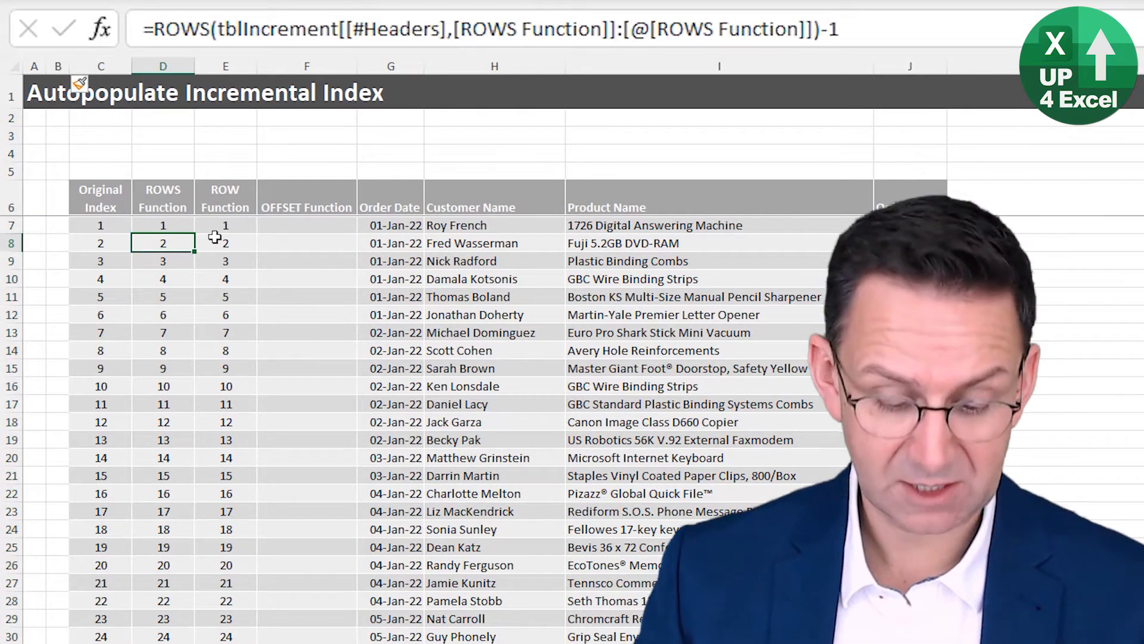
# Undo the inserted blank column and the inserted blank row above the table
pyautogui.hotkey('ctrl', 'z')
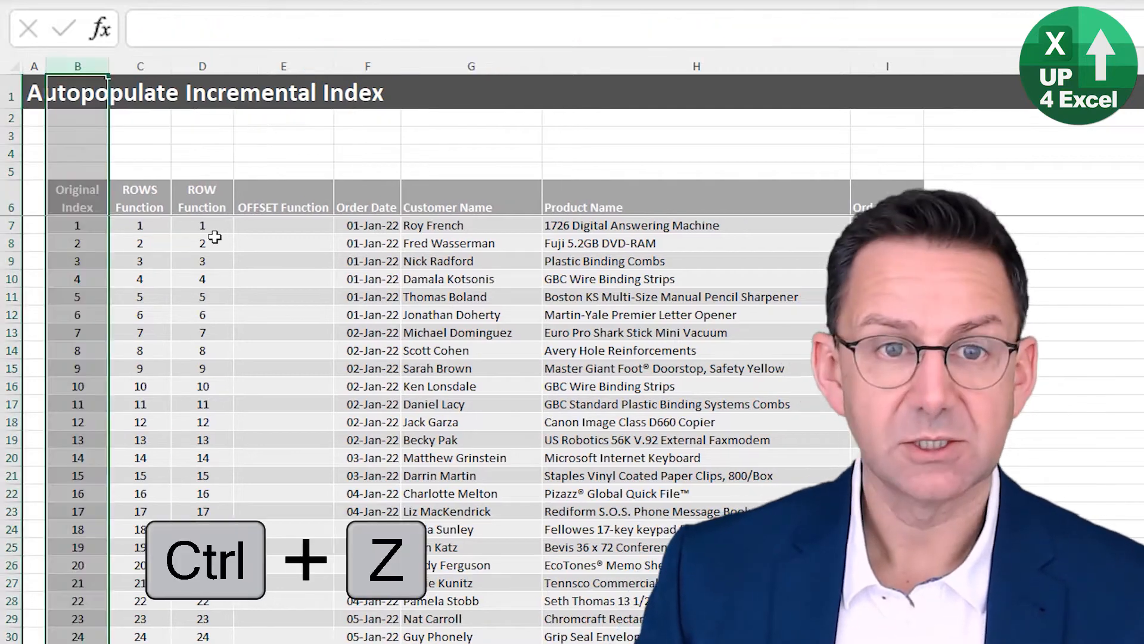
pyautogui.hotkey('ctrl', 'z')
pyautogui.click(219, 190)
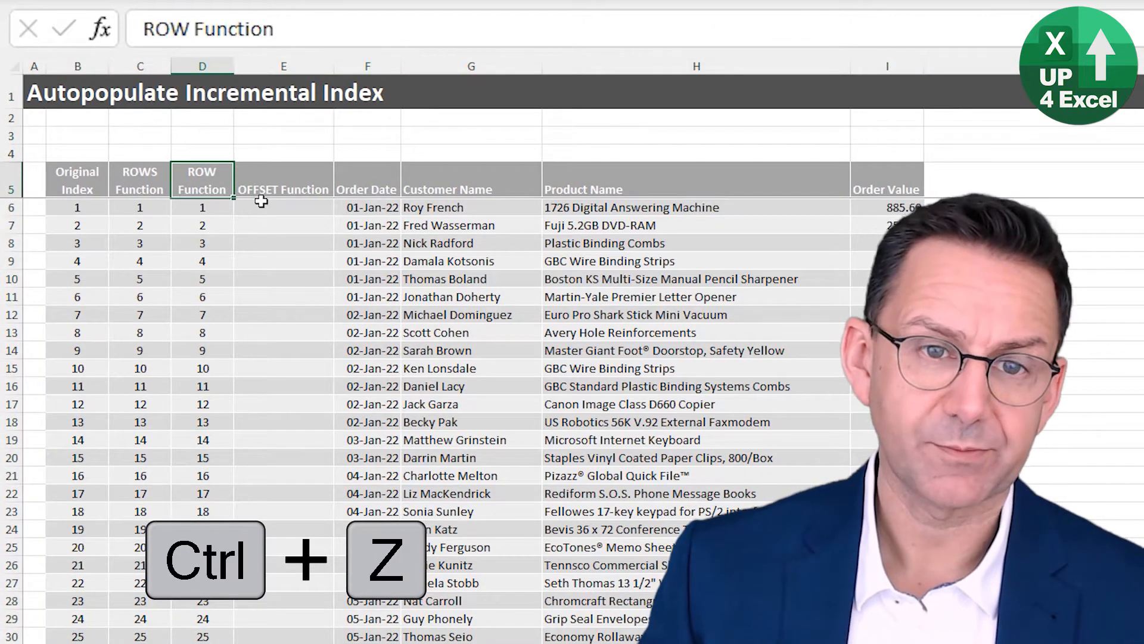
# Enter =OFFSET([@[OFFSET Function]],-1,0) in E6 as the calculated formula for the OFFSET Function column
pyautogui.moveTo(261, 201); pyautogui.dragTo(266, 192)
pyautogui.press('Up')
pyautogui.press('Down')
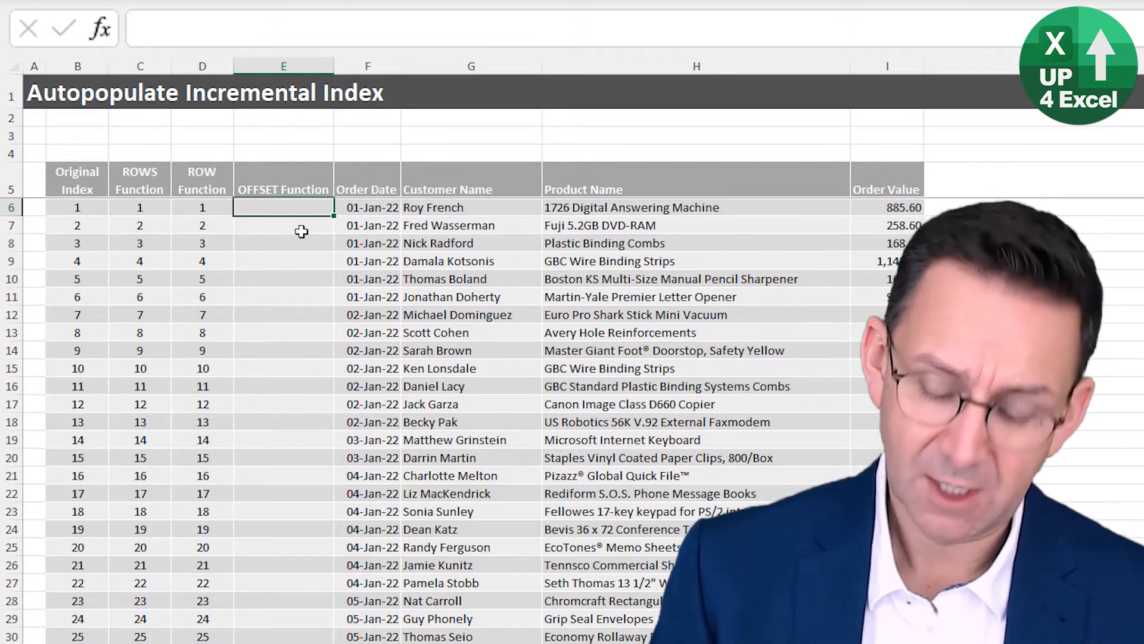
pyautogui.write('=')
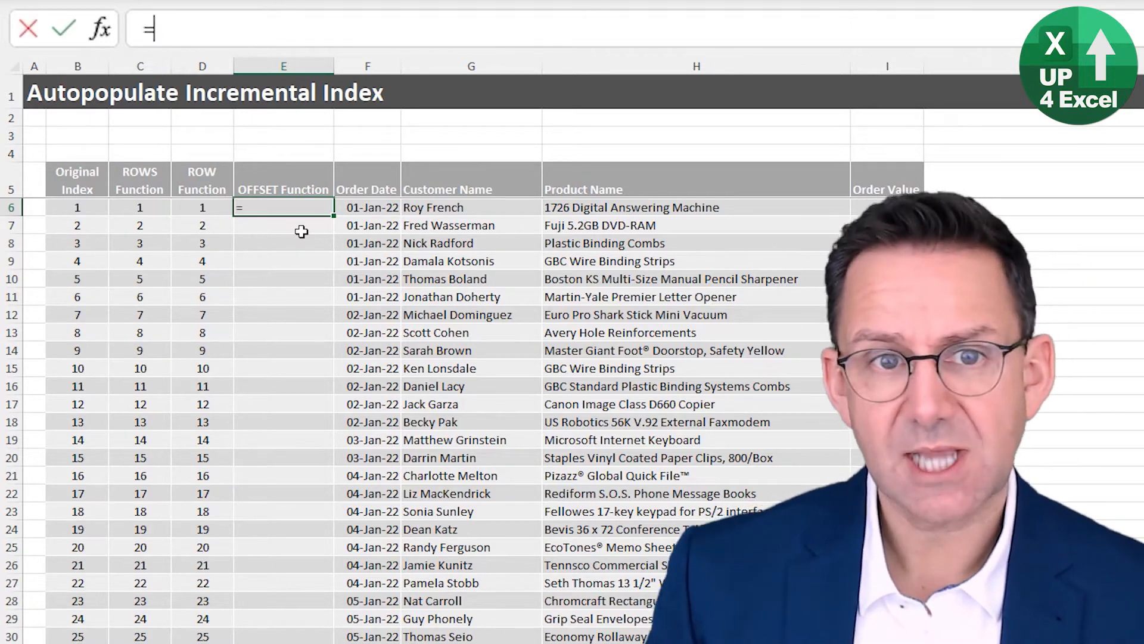
pyautogui.write('of')
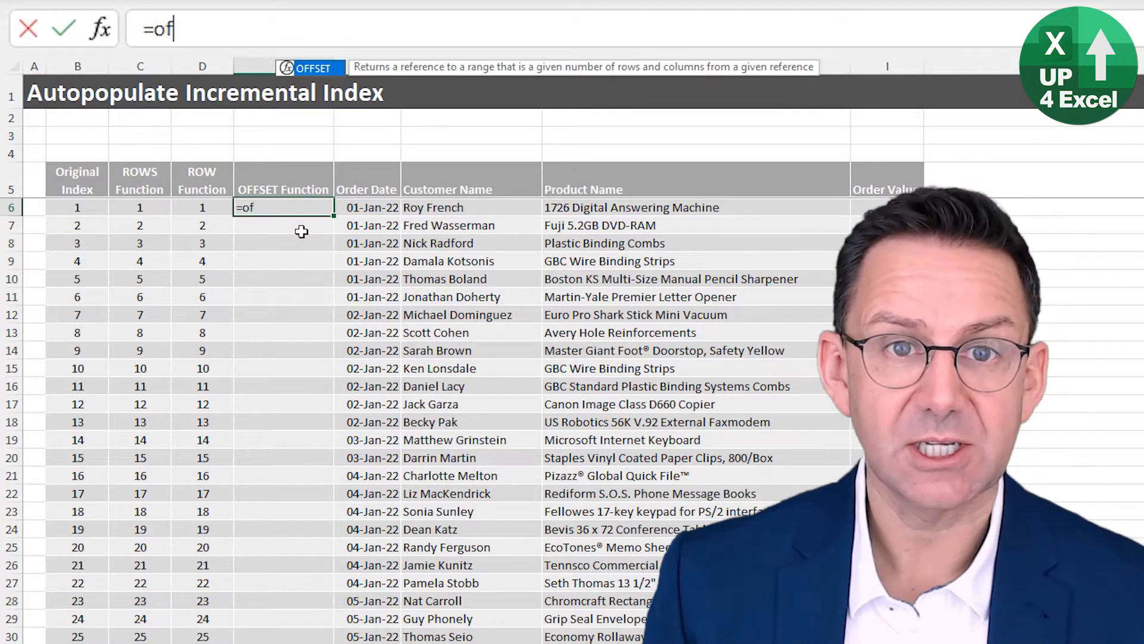
pyautogui.press('Tab')
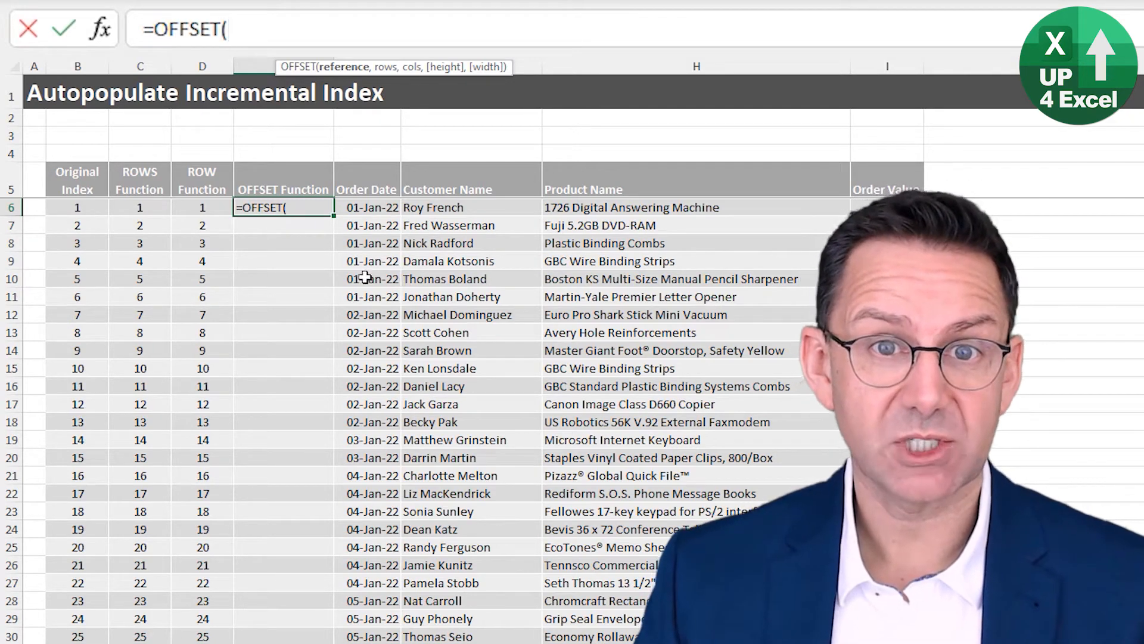
pyautogui.click(313, 207)
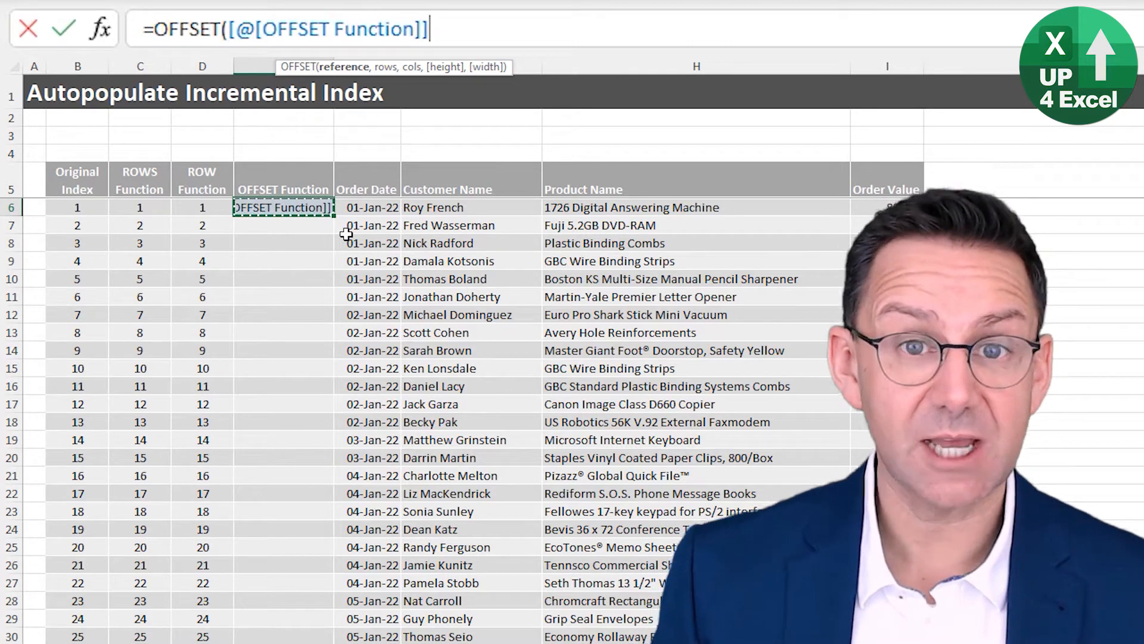
pyautogui.write(',')
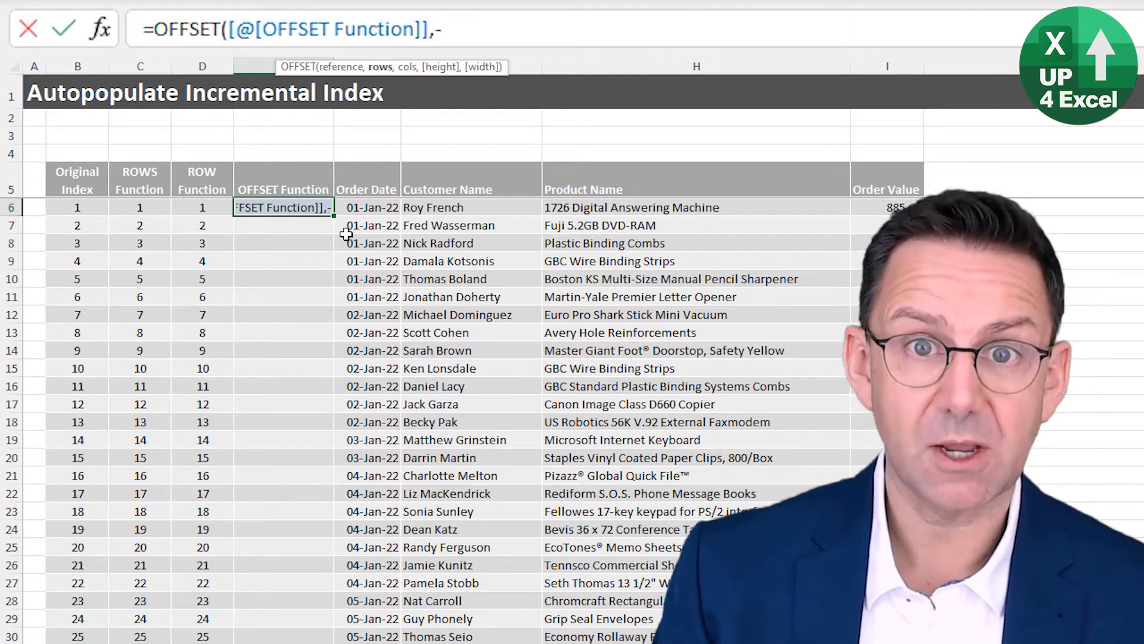
pyautogui.write('-1')
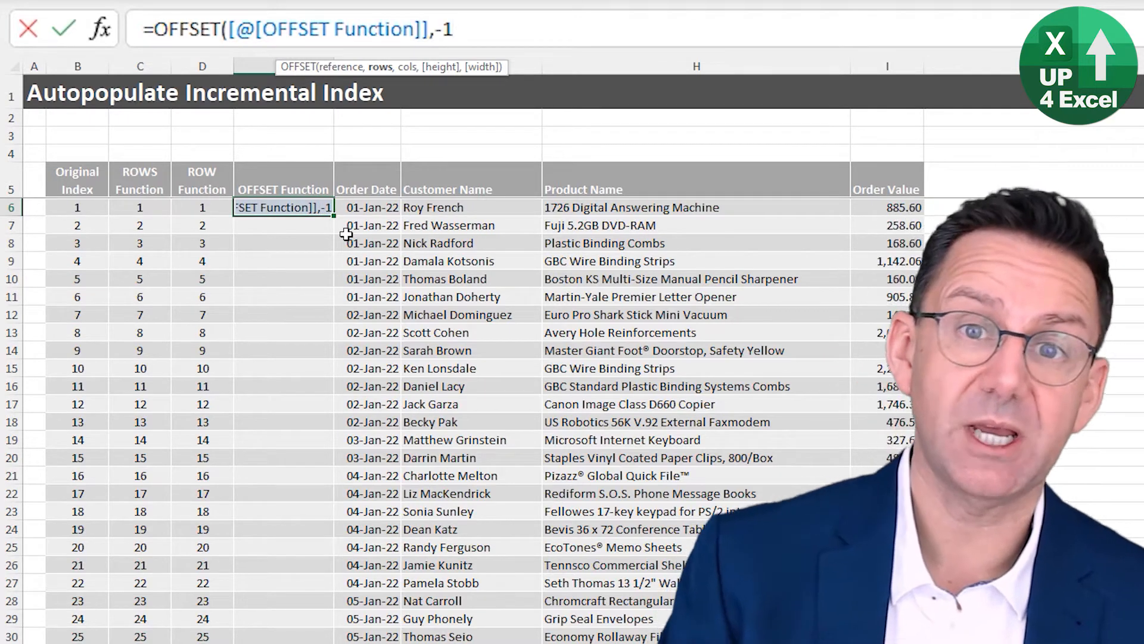
pyautogui.write(',0')
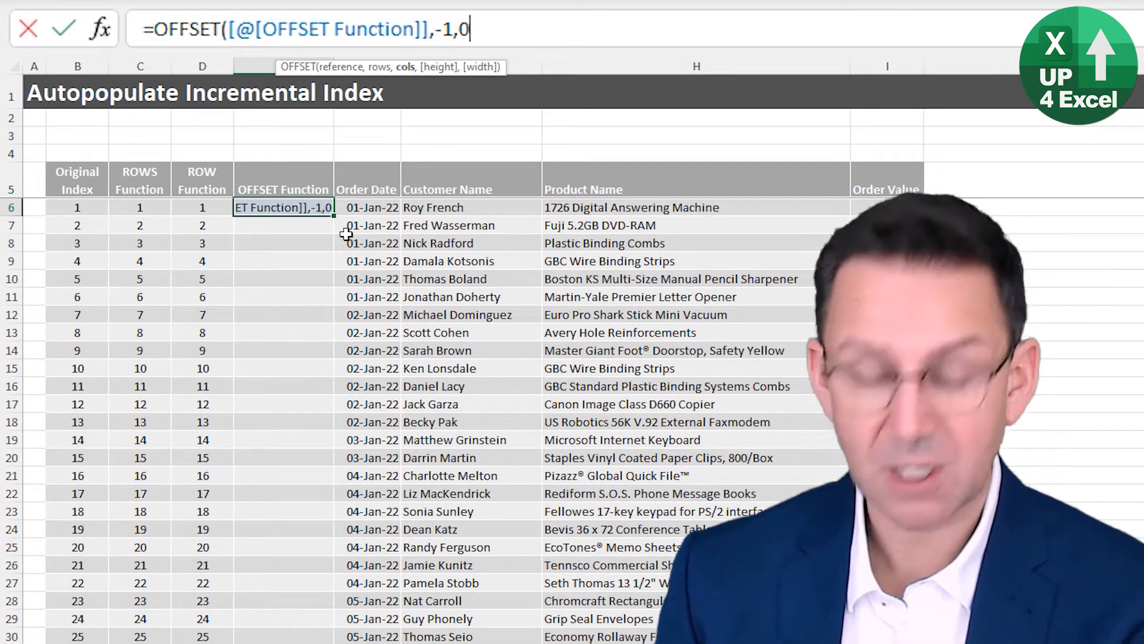
pyautogui.write(')')
pyautogui.press('Return')
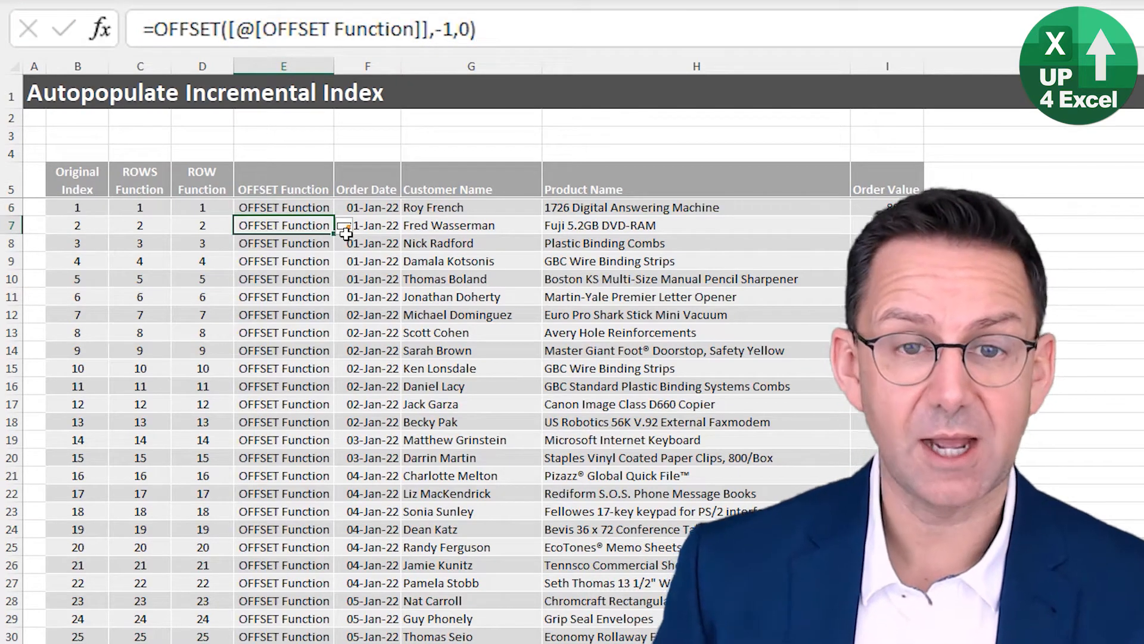
# Examine the OFFSET Function cells from row 6 down to row 11
pyautogui.press('Down')
pyautogui.press('Down')
pyautogui.press('Down')
pyautogui.press('Down')
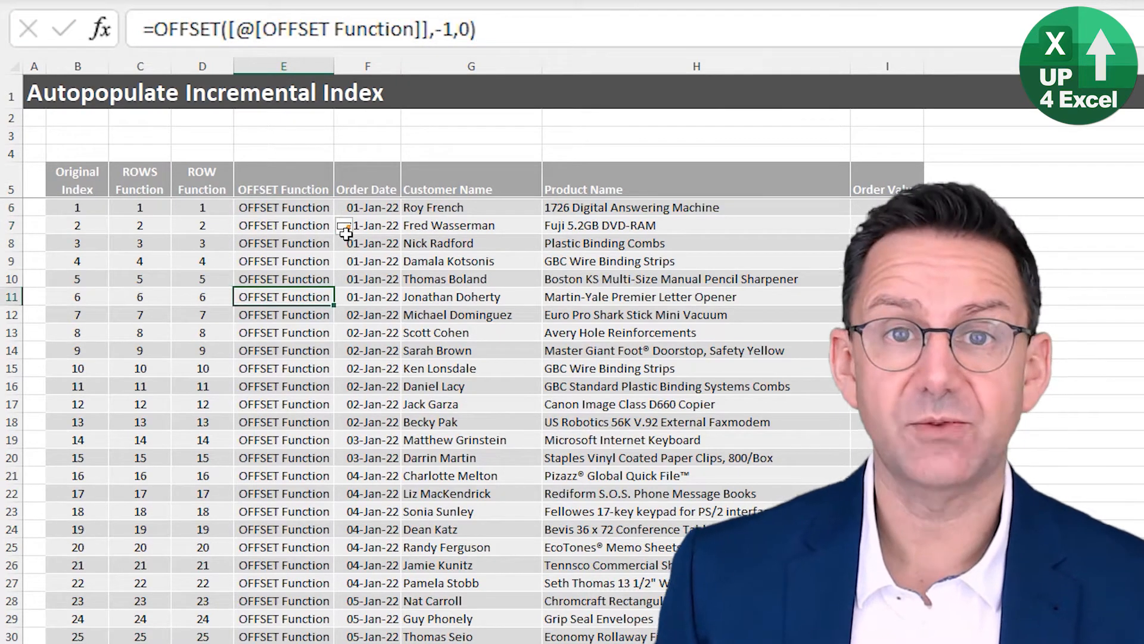
pyautogui.press('Up')
pyautogui.press('Up')
pyautogui.press('Up')
pyautogui.press('Up')
pyautogui.press('Up')
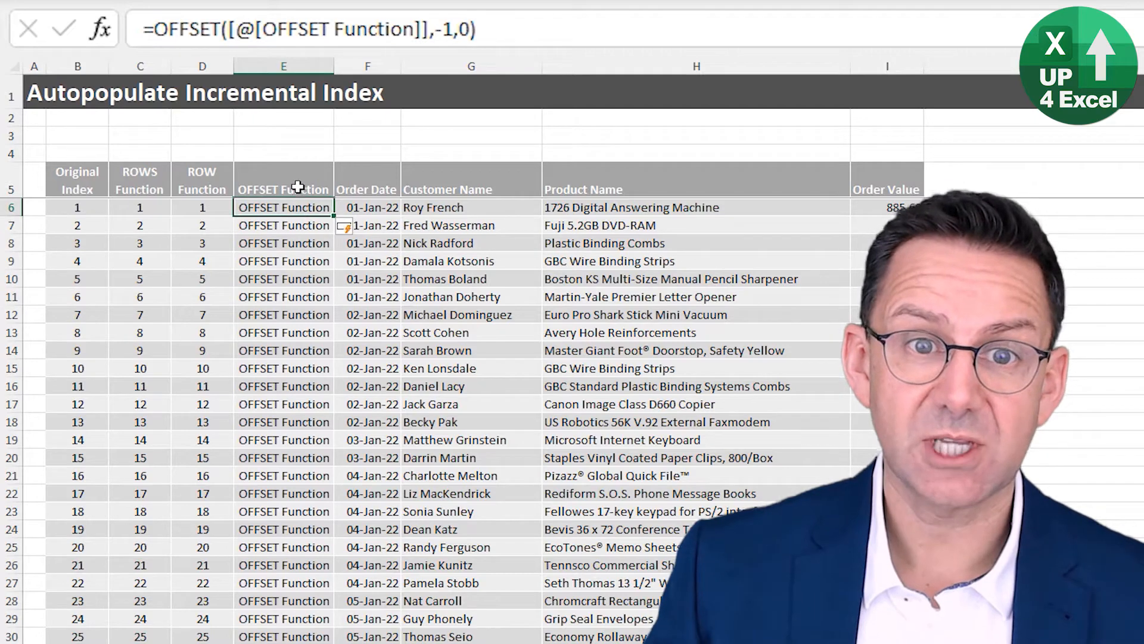
# Compare the OFFSET Function header with the column's first cells and the ROW Function cell in D6
pyautogui.click(298, 182)
pyautogui.click(287, 230)
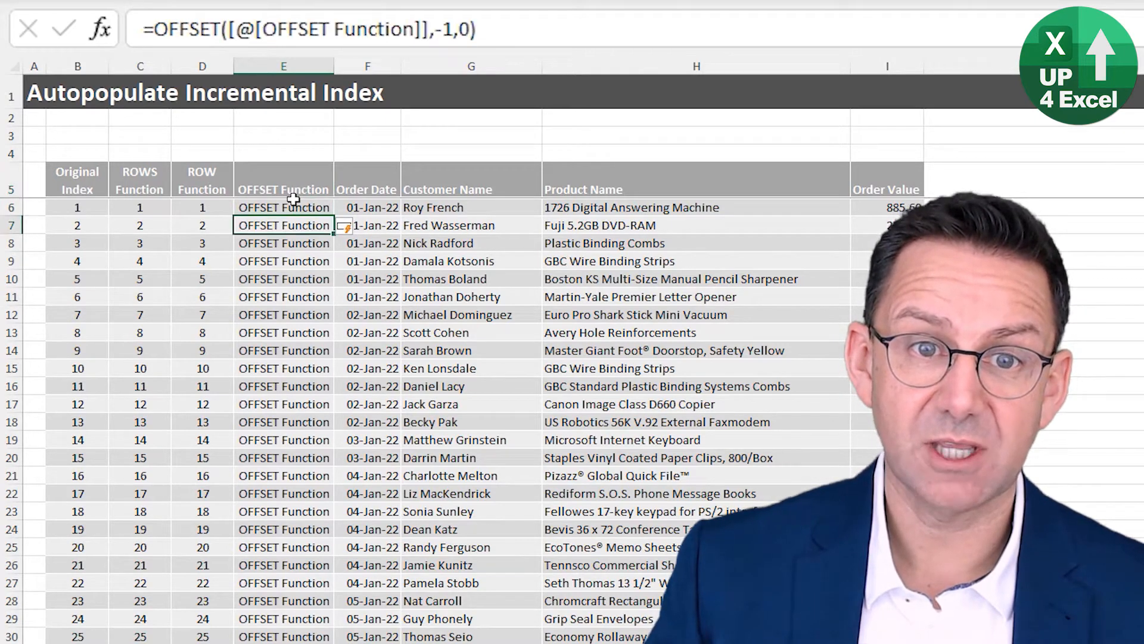
pyautogui.click(295, 207)
pyautogui.click(296, 239)
pyautogui.click(298, 226)
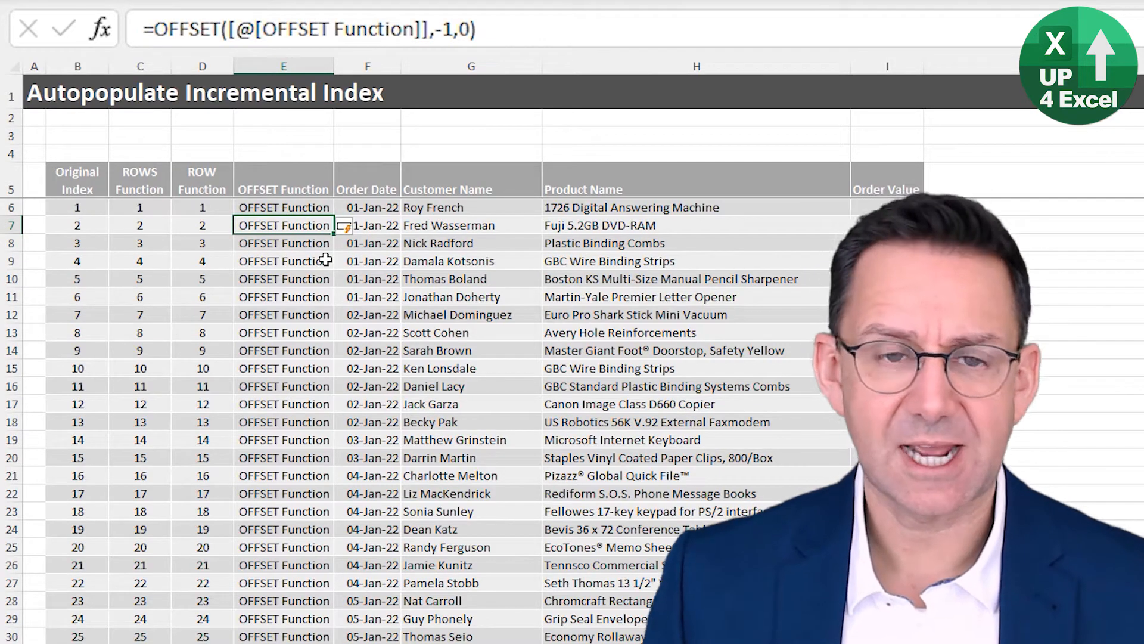
pyautogui.click(295, 209)
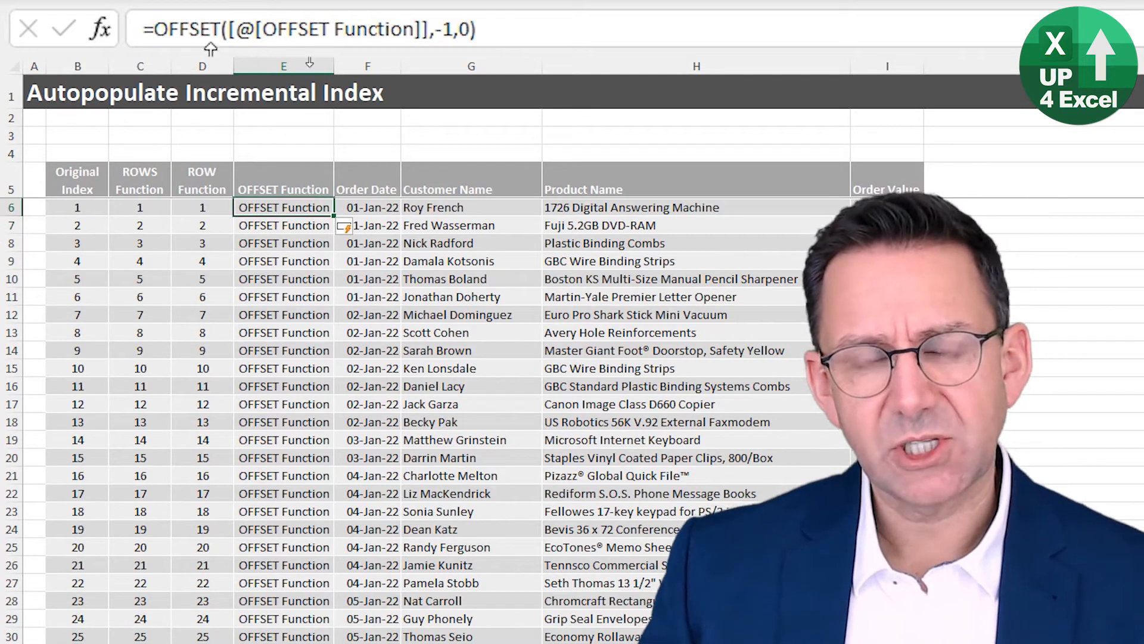
pyautogui.click(195, 207)
pyautogui.click(253, 209)
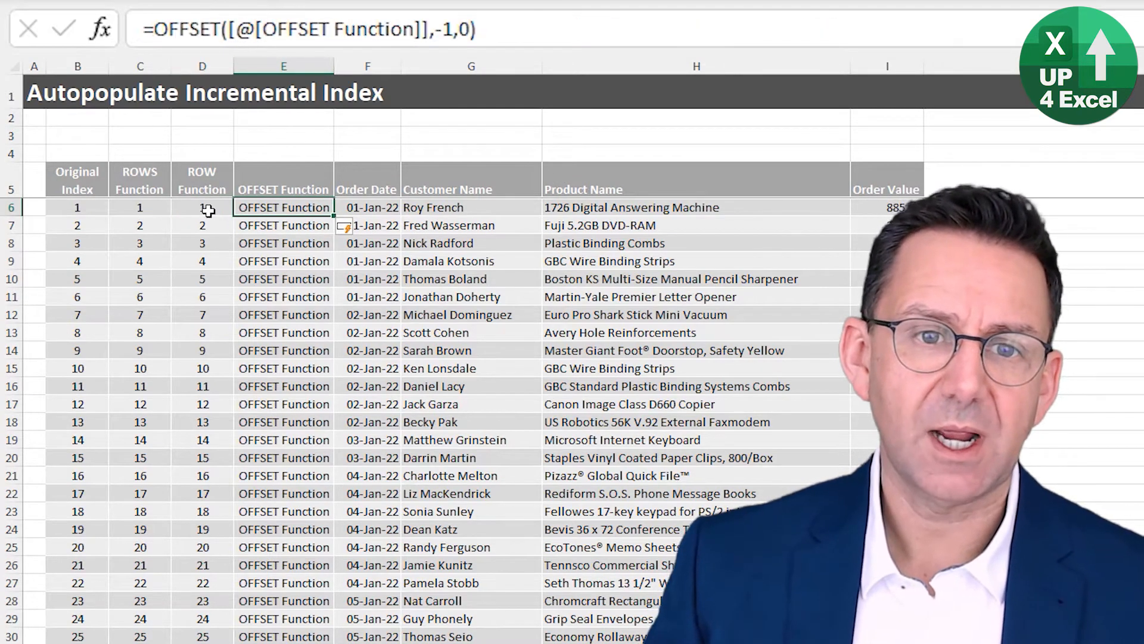
pyautogui.click(207, 210)
pyautogui.click(281, 207)
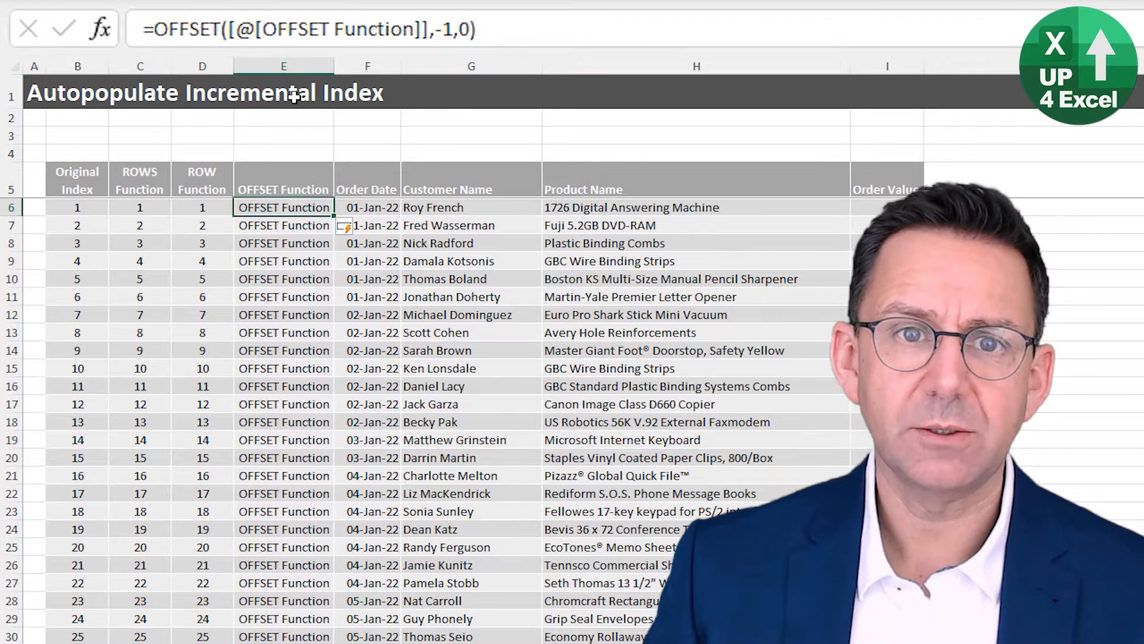
# Change the formula in E6 to =IF([@[ROW Function]]=1,1000,OFFSET([@[OFFSET Function]],-1,0)+1)
pyautogui.click(159, 29)
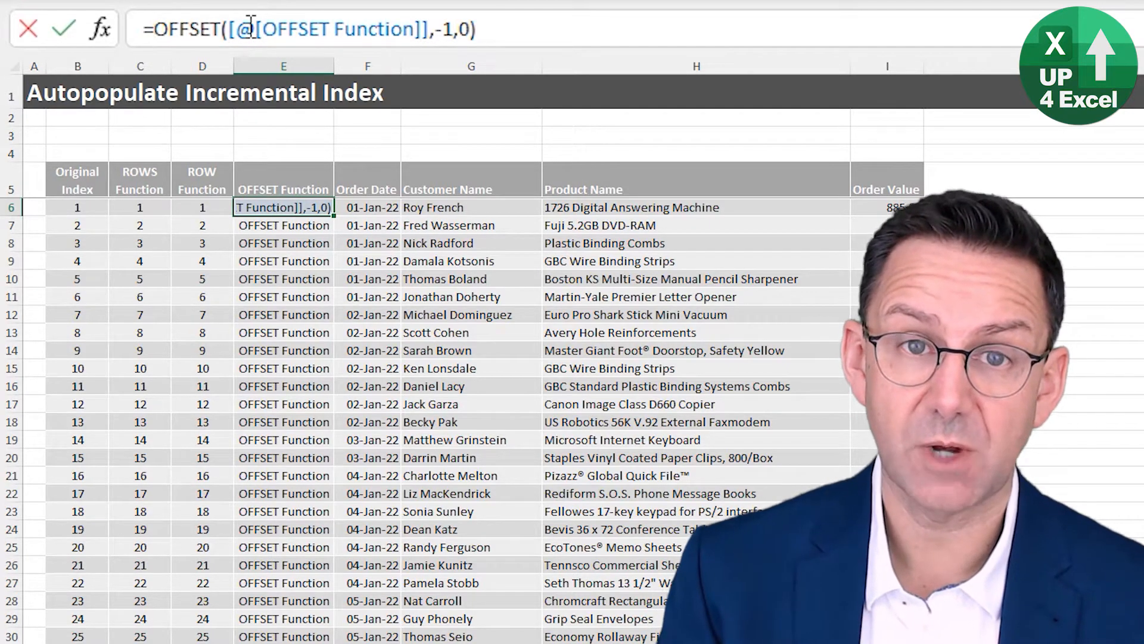
pyautogui.write('if')
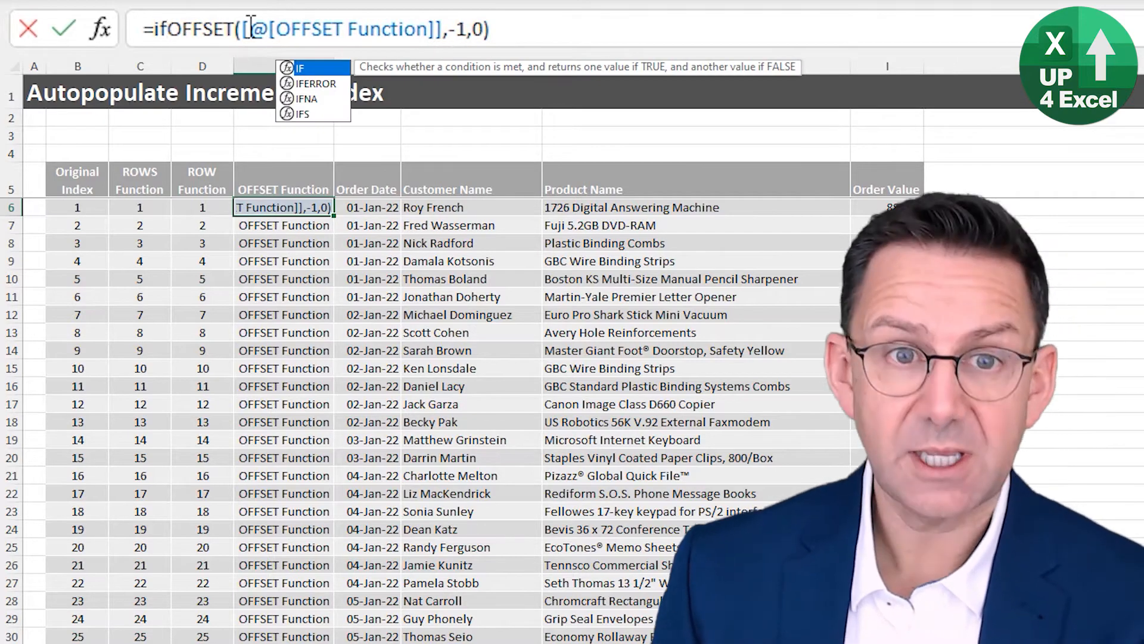
pyautogui.write('(')
pyautogui.click(206, 206)
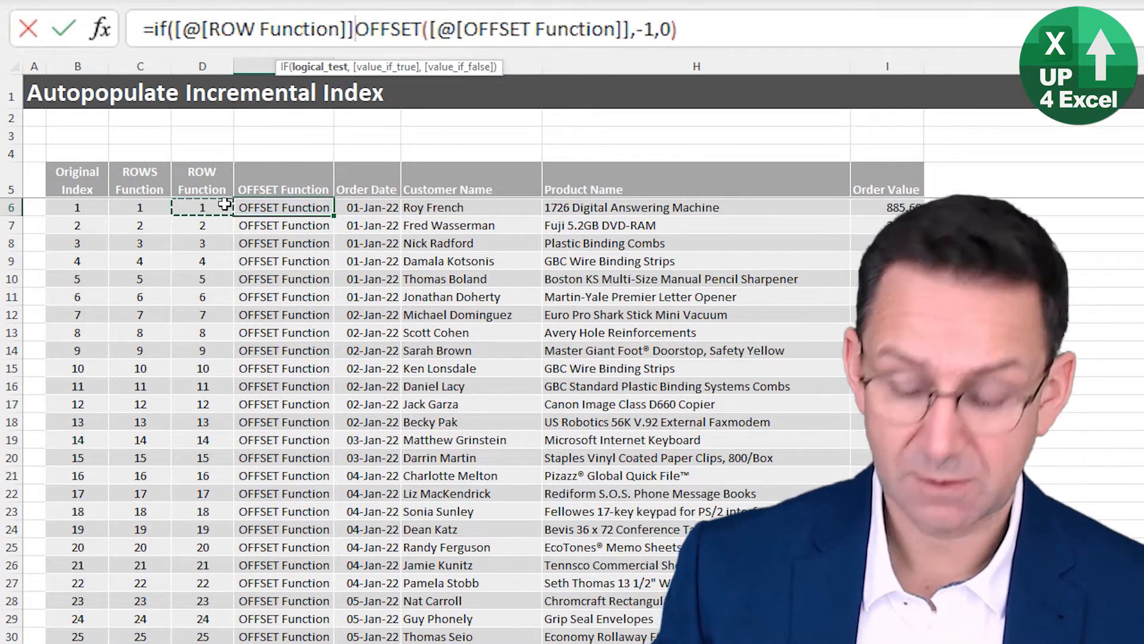
pyautogui.write('=1,')
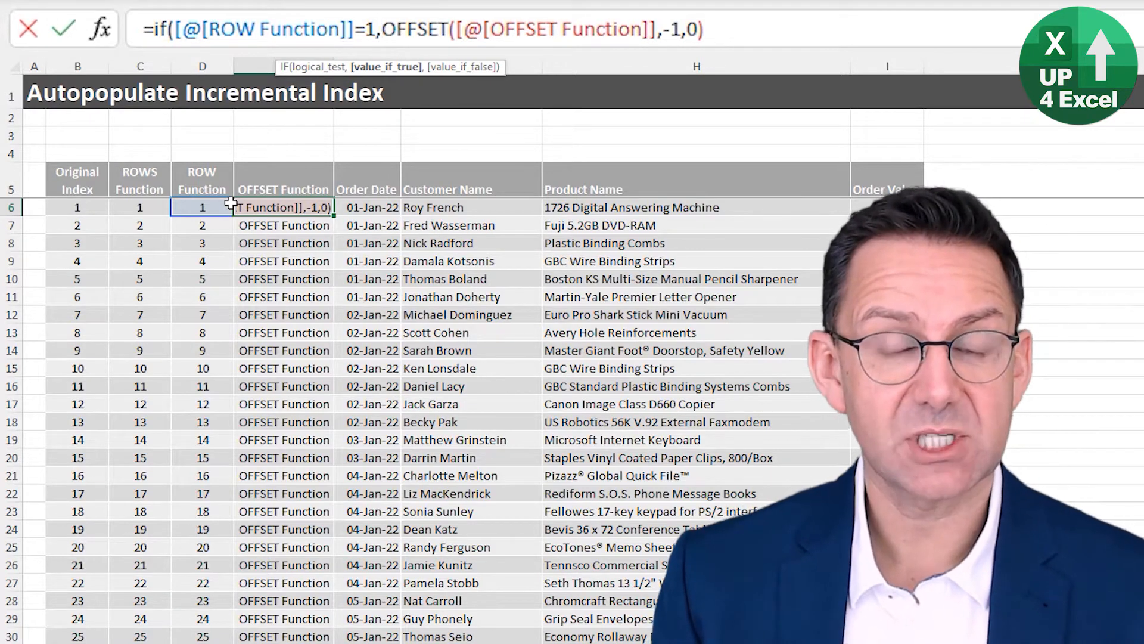
pyautogui.write('1000')
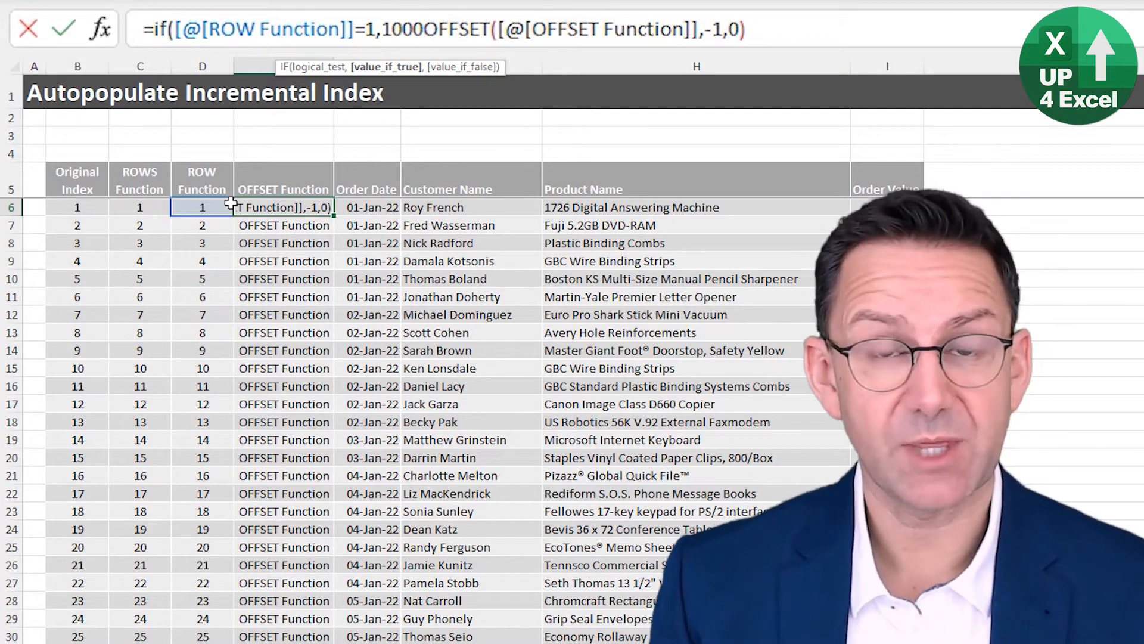
pyautogui.write(',')
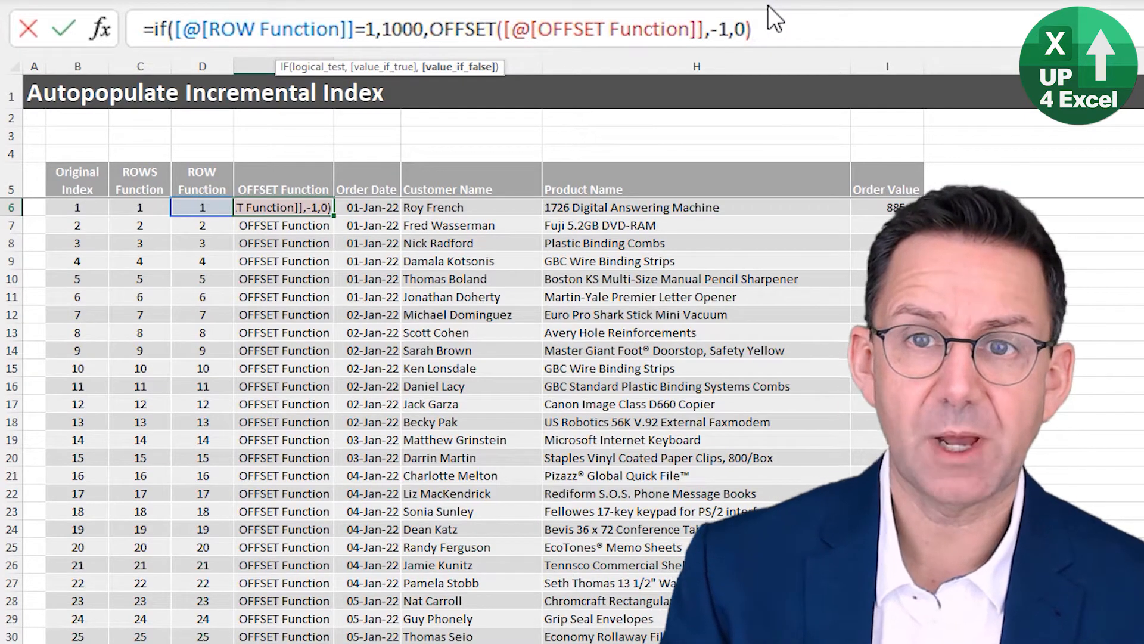
pyautogui.write('+1')
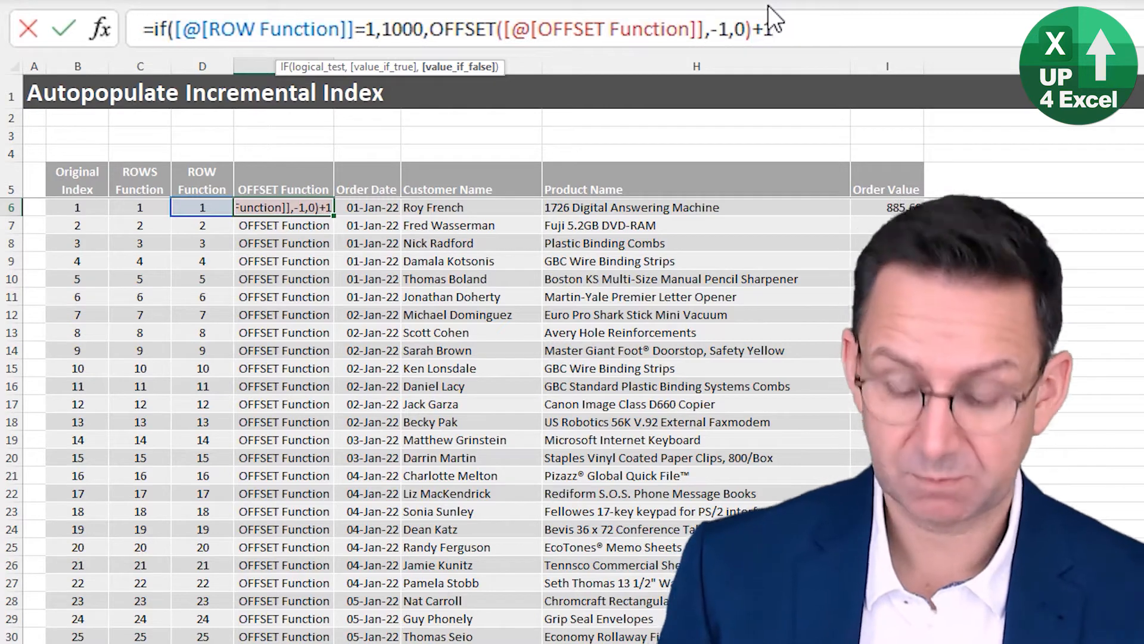
pyautogui.press('Return')
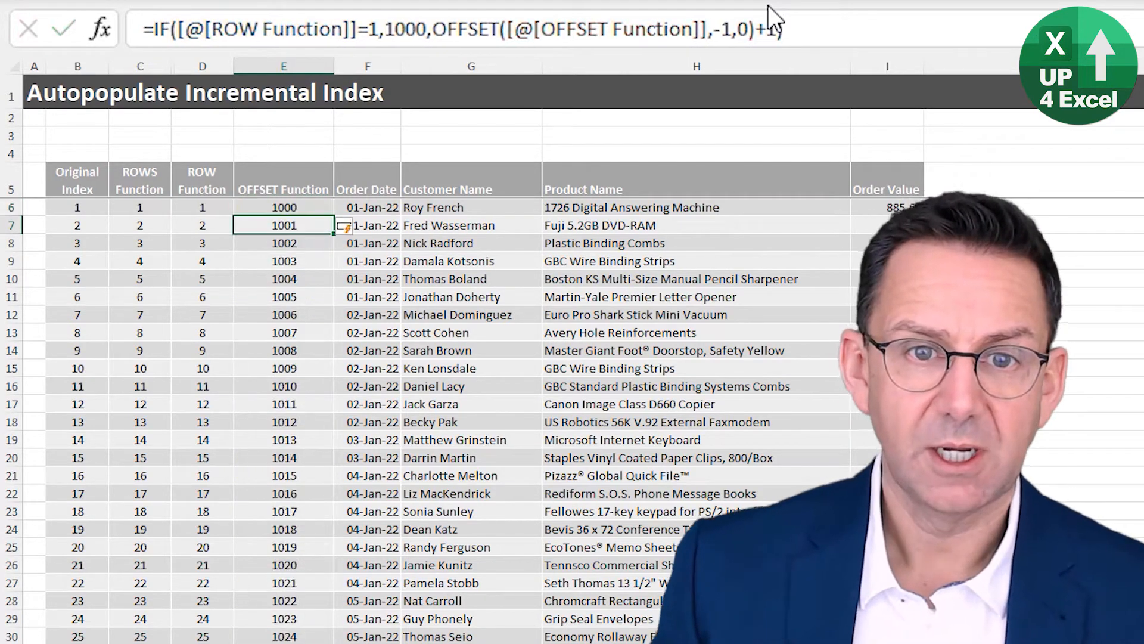
# Review the incrementing values and their formula in the upper rows of the OFFSET Function column
pyautogui.press('Up')
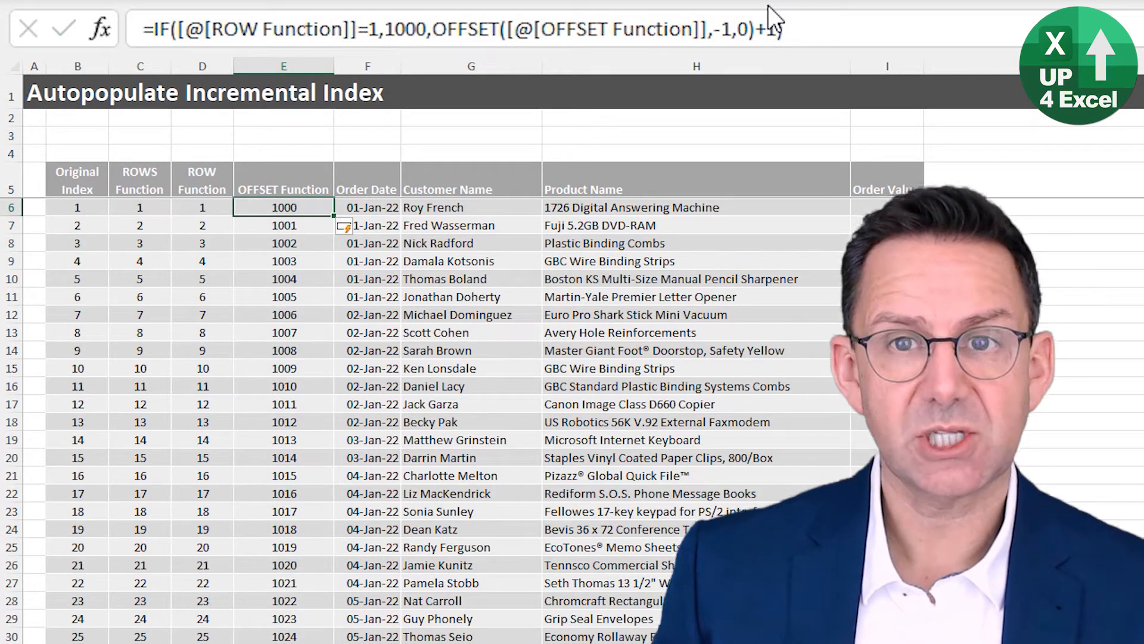
pyautogui.press('Down')
pyautogui.press('Down')
pyautogui.press('Down')
pyautogui.press('Down')
pyautogui.press('Down')
pyautogui.press('Down')
pyautogui.press('Down')
pyautogui.press('Down')
pyautogui.press('Down')
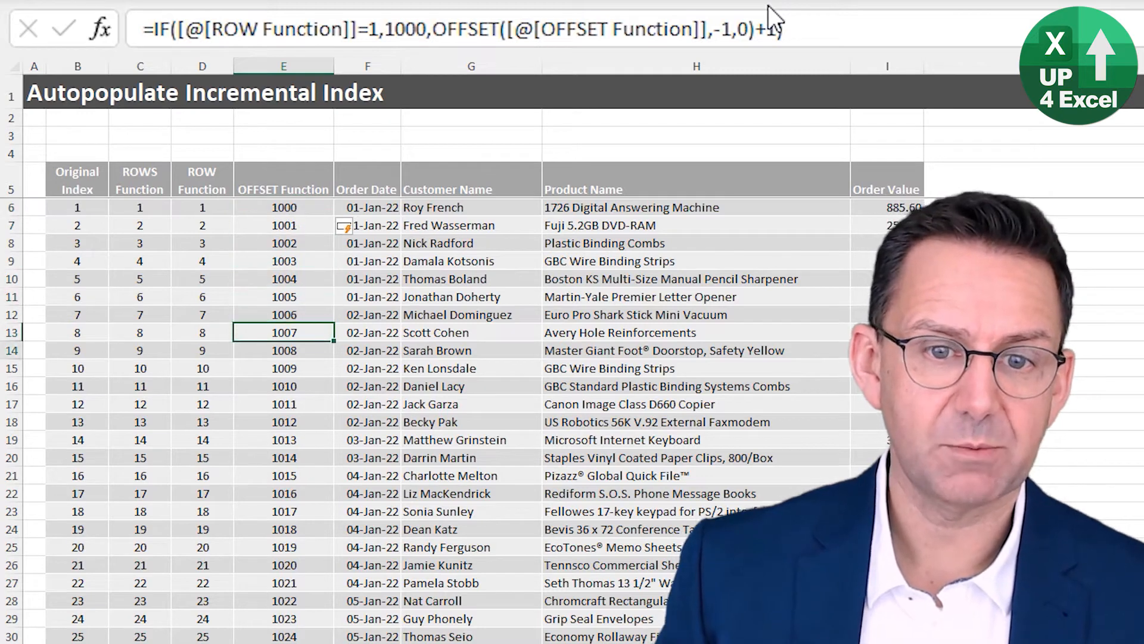
pyautogui.press('Up')
pyautogui.press('Up')
pyautogui.press('Up')
pyautogui.press('Up')
pyautogui.press('Up')
pyautogui.press('Up')
pyautogui.press('Up')
pyautogui.press('Up')
pyautogui.press('Up')
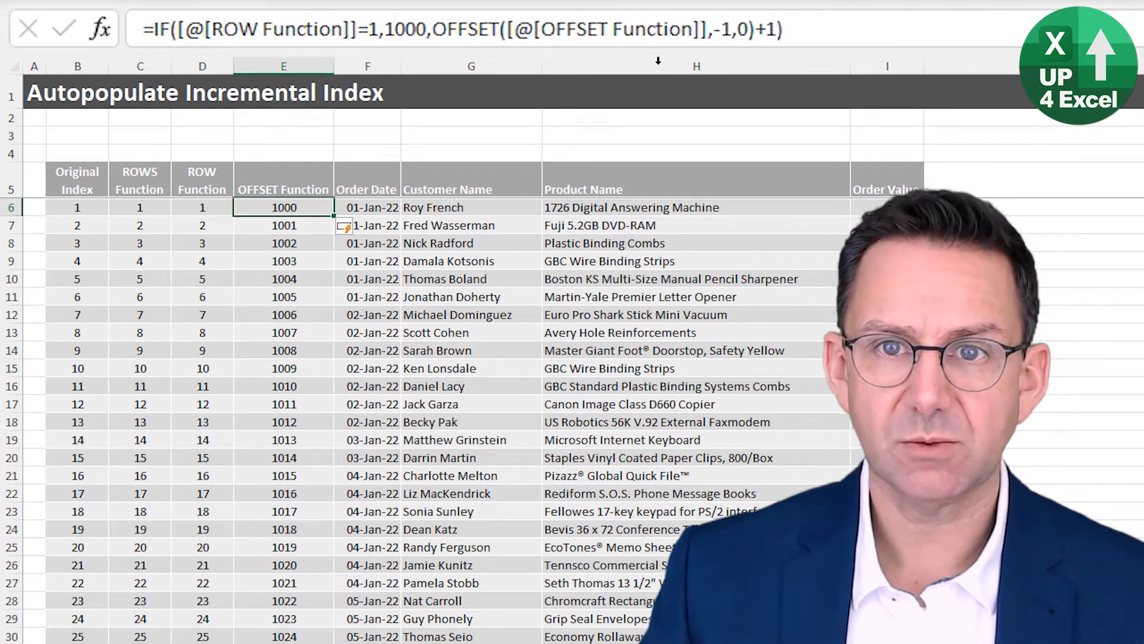
# Set the increment at the end of the OFFSET formula in E6 to +2
pyautogui.click(767, 29)
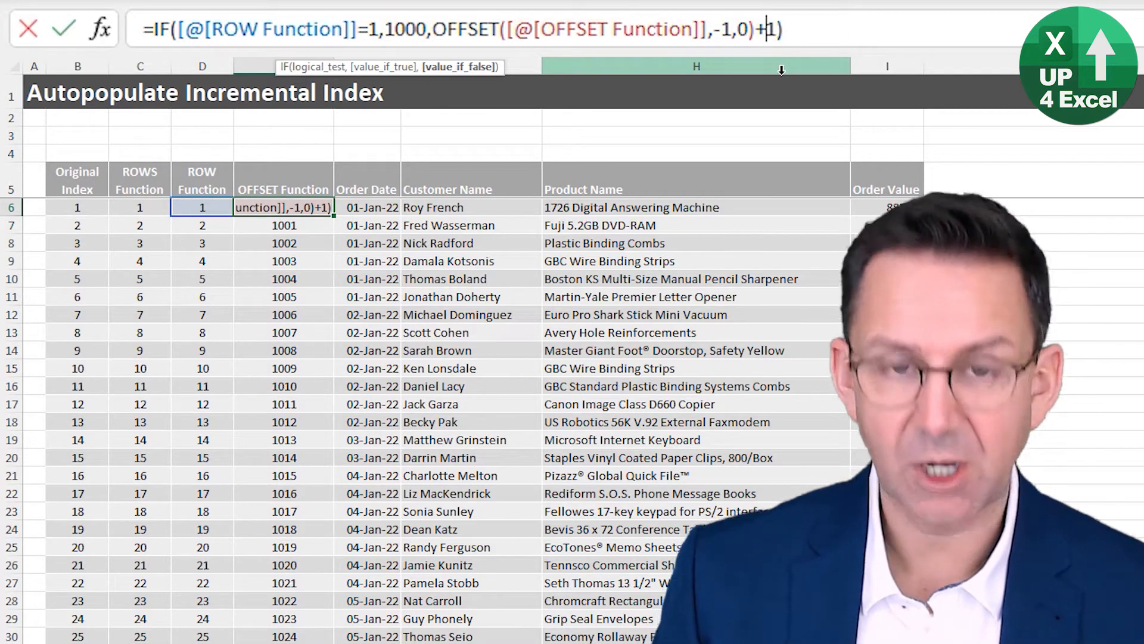
pyautogui.press('Delete')
pyautogui.write('2')
pyautogui.press('Return')
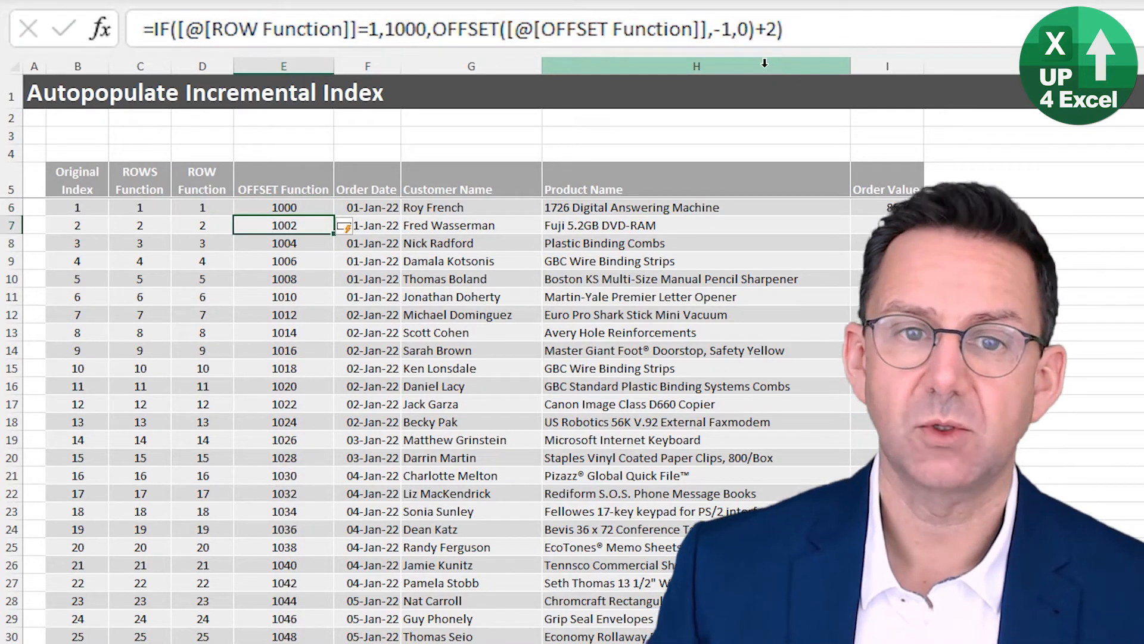
# Set the increment at the end of the OFFSET formula in E7 back to +1
pyautogui.click(770, 29)
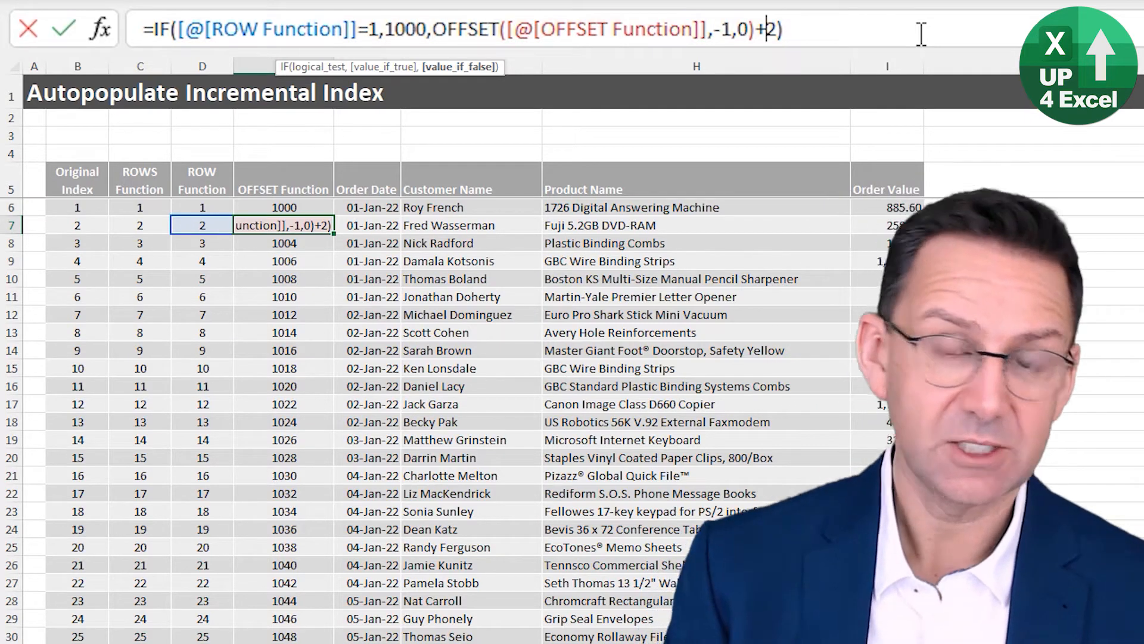
pyautogui.press('BackSpace')
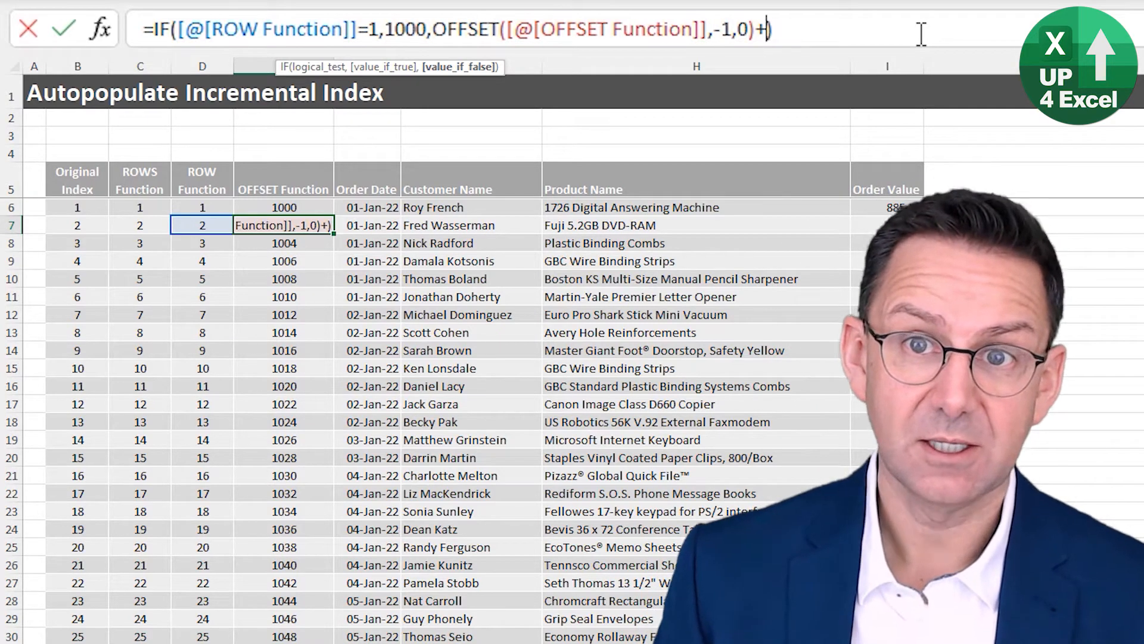
pyautogui.write('1')
pyautogui.press('Return')
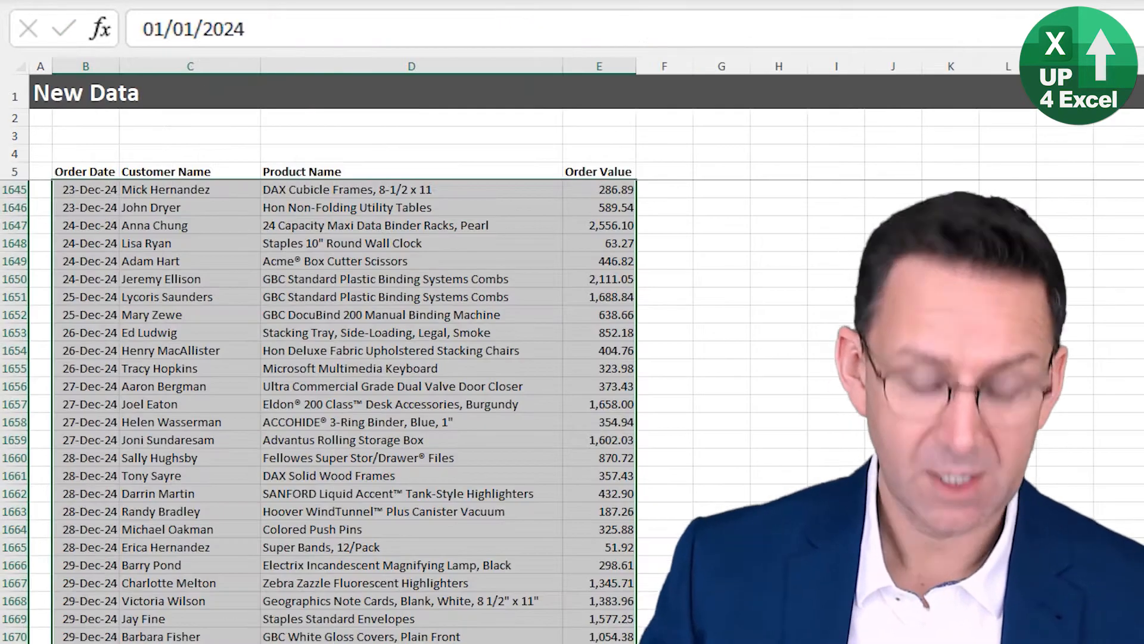
# Copy the selected New Data rows and paste them as values directly below the index table's last row, starting in F3339
pyautogui.hotkey('ctrl', 'c')
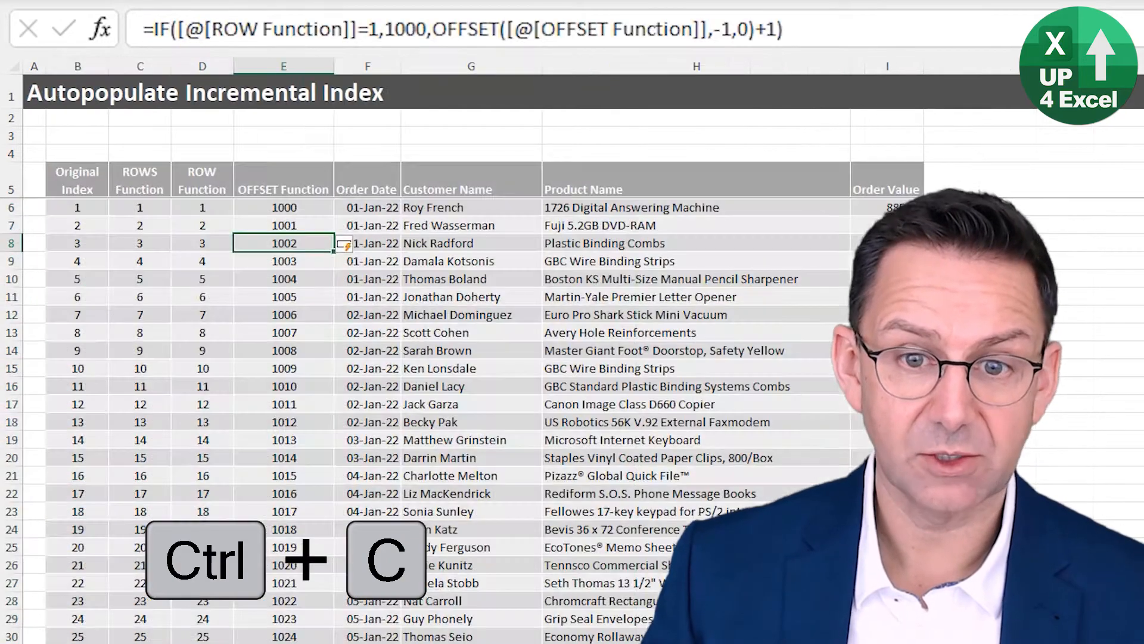
pyautogui.hotkey('ctrl', 'Down')
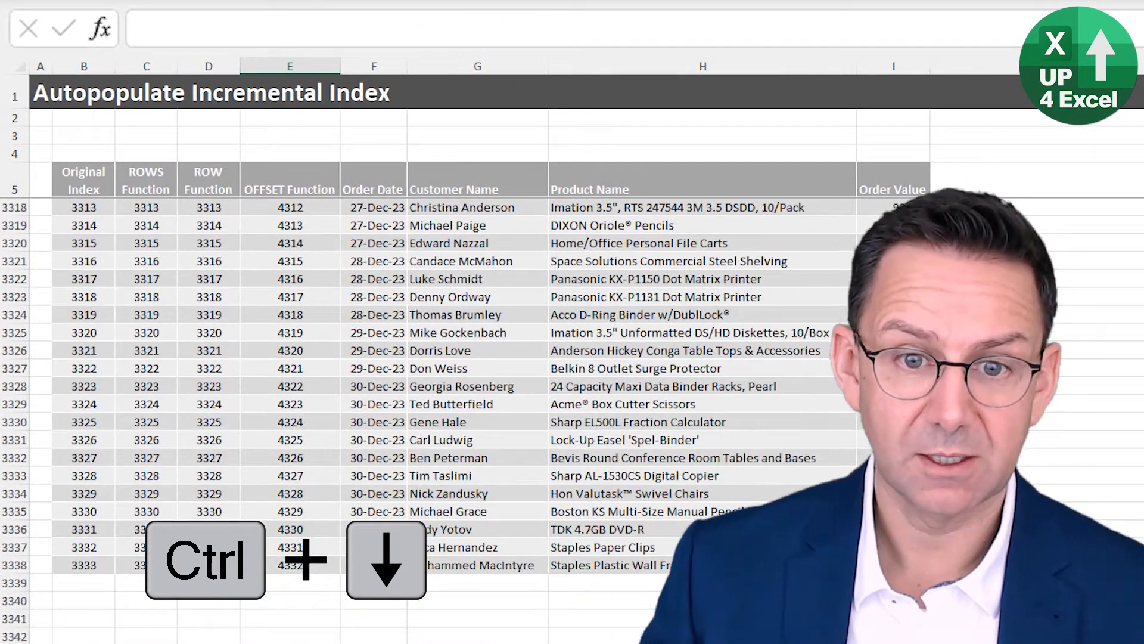
pyautogui.rightClick(377, 583)
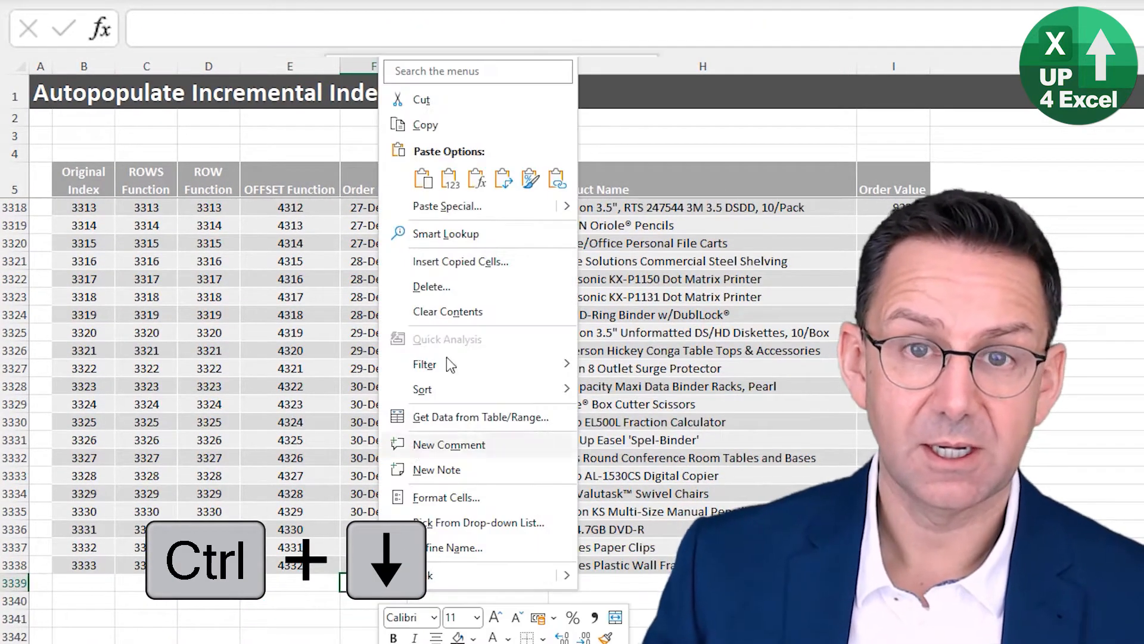
pyautogui.click(452, 181)
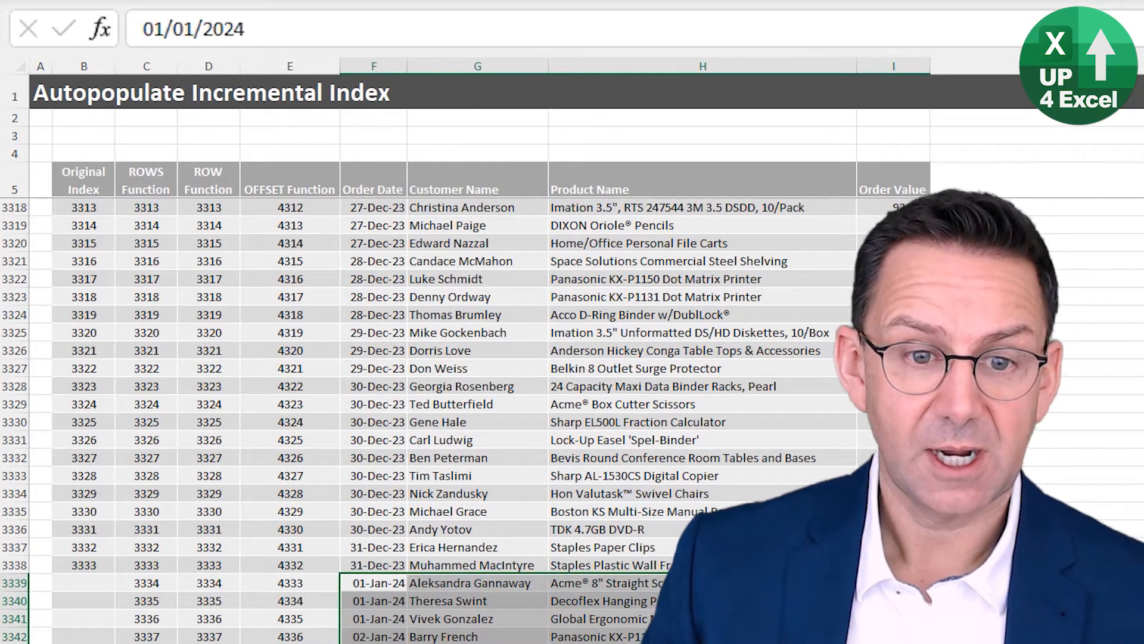
# Compare the index columns and their formulas from row 3338 down through the newly pasted rows
pyautogui.click(84, 563)
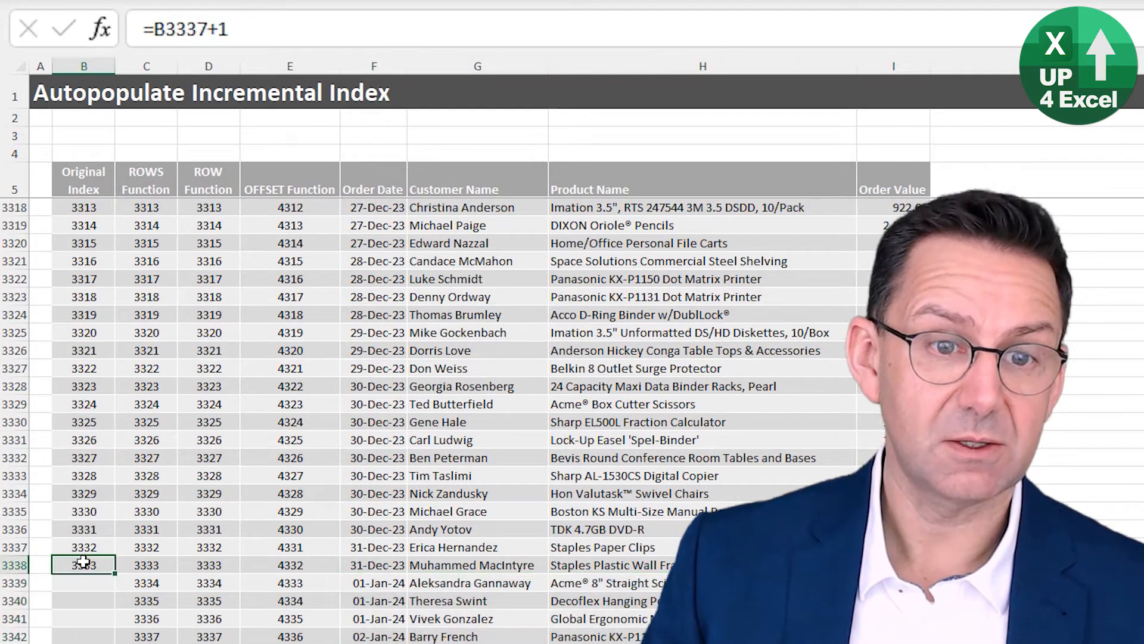
pyautogui.click(149, 563)
pyautogui.click(209, 563)
pyautogui.click(289, 563)
pyautogui.scroll(-13, 275, 636)
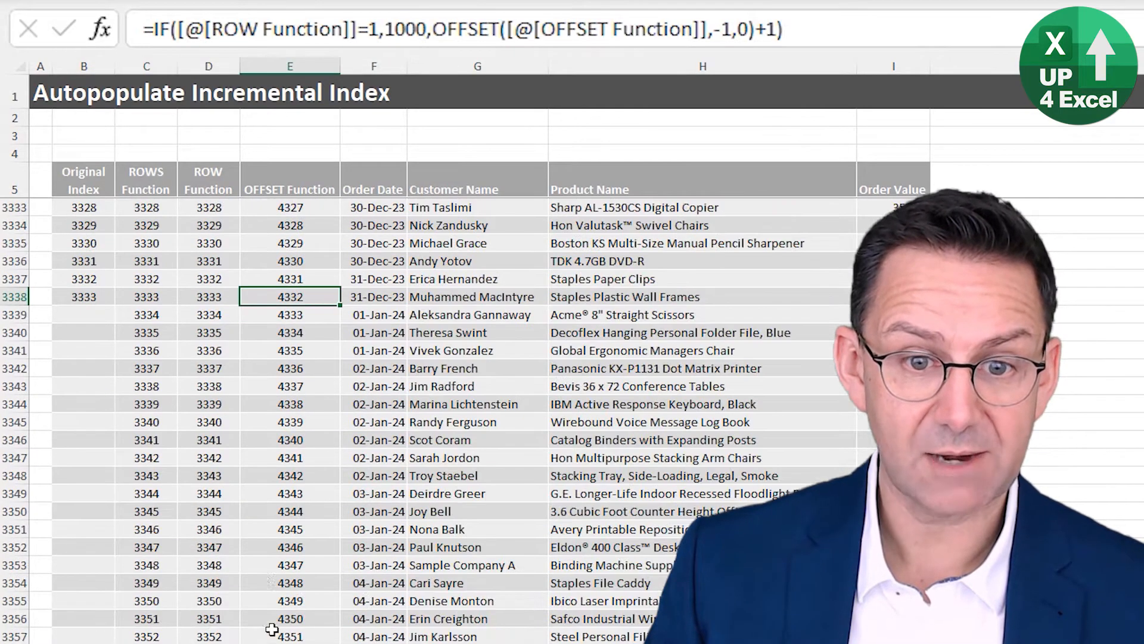
pyautogui.click(233, 606)
pyautogui.click(286, 619)
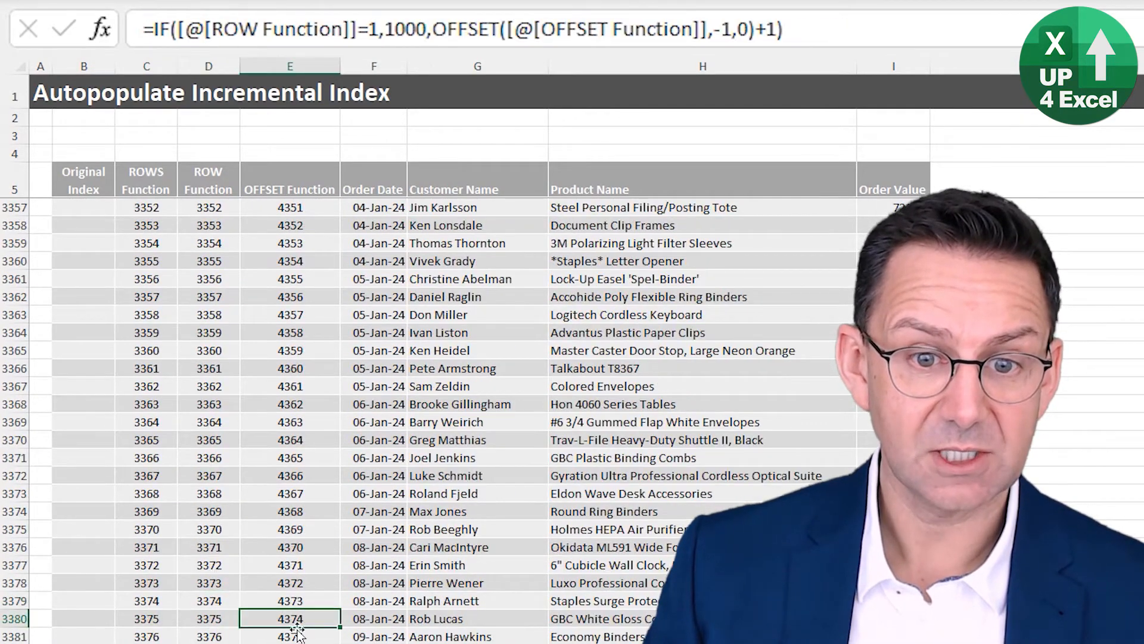
pyautogui.scroll(-10, 172, 500)
pyautogui.click(173, 501)
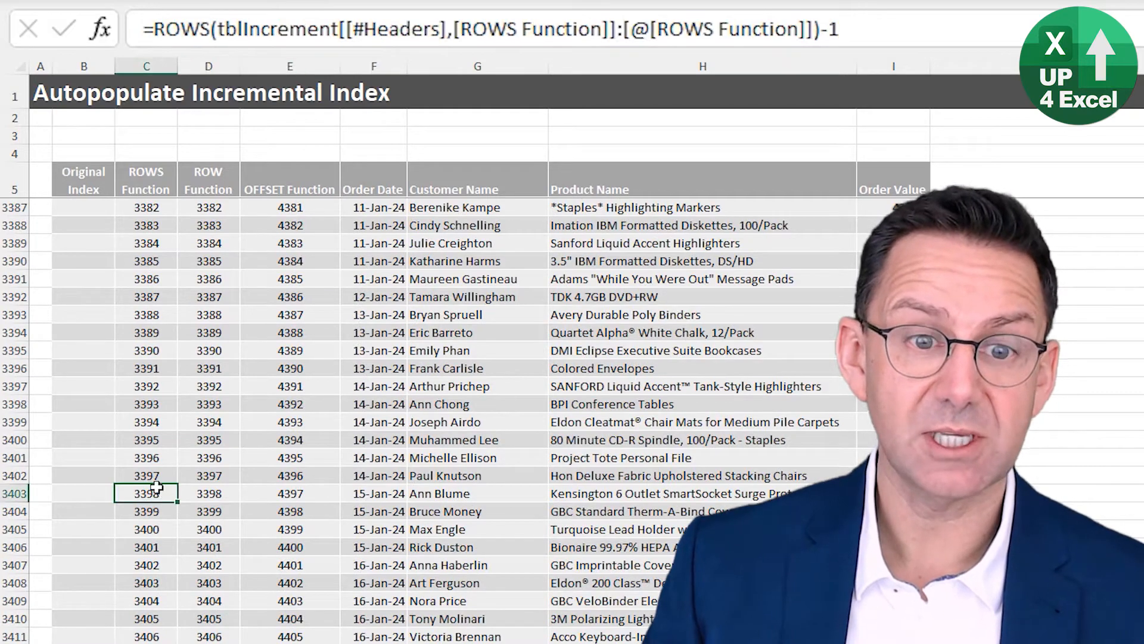
pyautogui.click(279, 496)
pyautogui.scroll(-11, 279, 497)
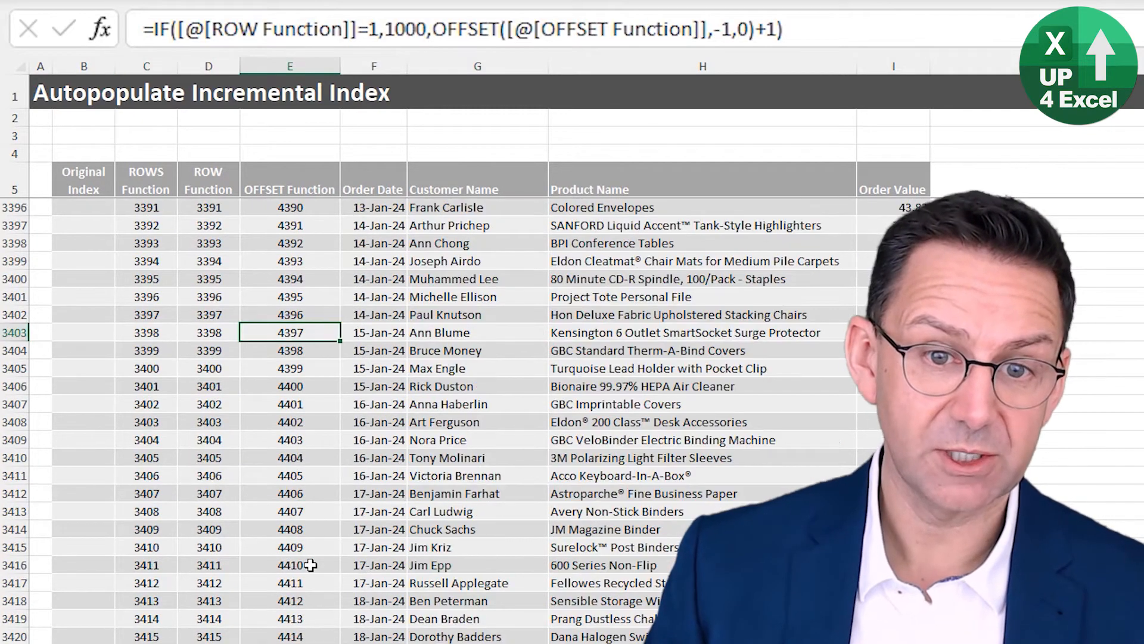
pyautogui.click(285, 563)
pyautogui.click(224, 566)
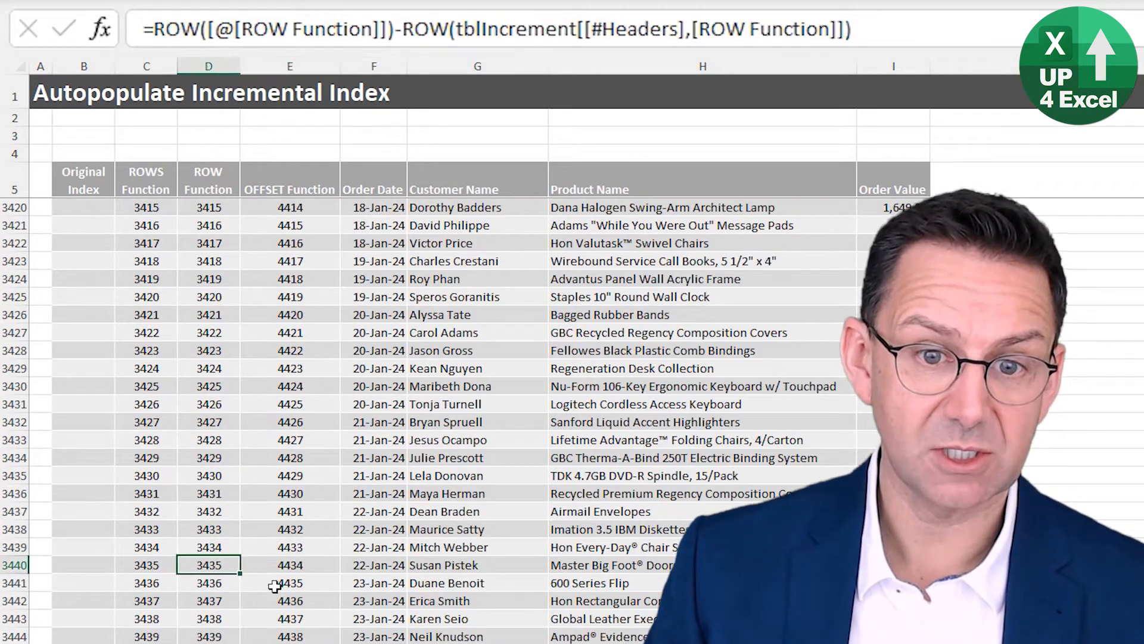
pyautogui.click(292, 566)
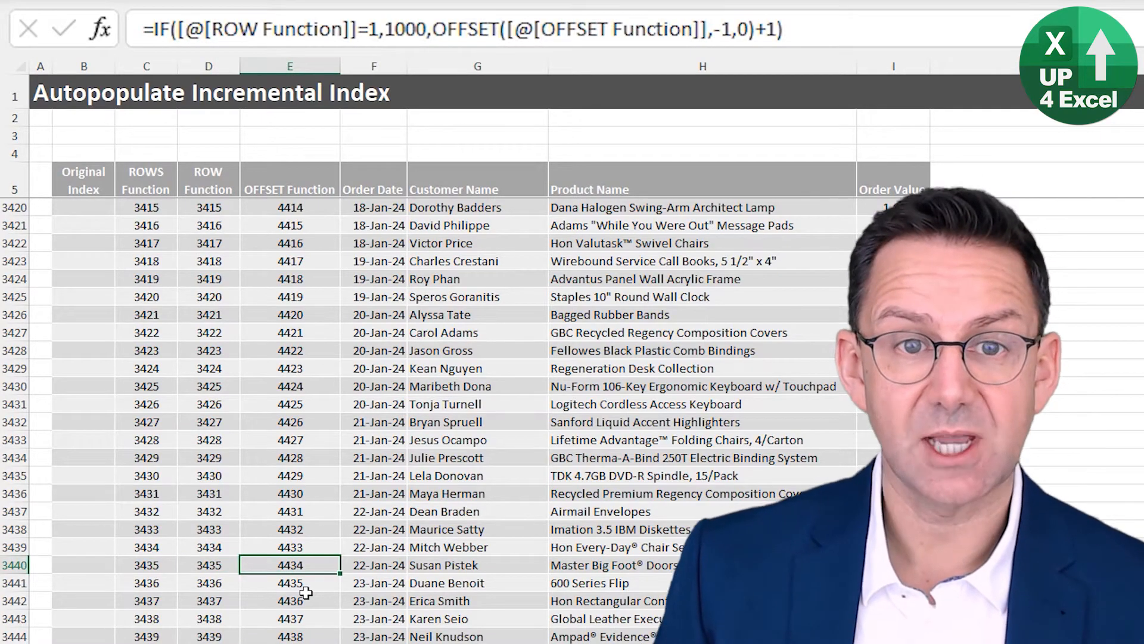
# Return to the first rows of the table and sort it by Customer Name from A to Z
pyautogui.hotkey('ctrl', 'Up')
pyautogui.press('Down')
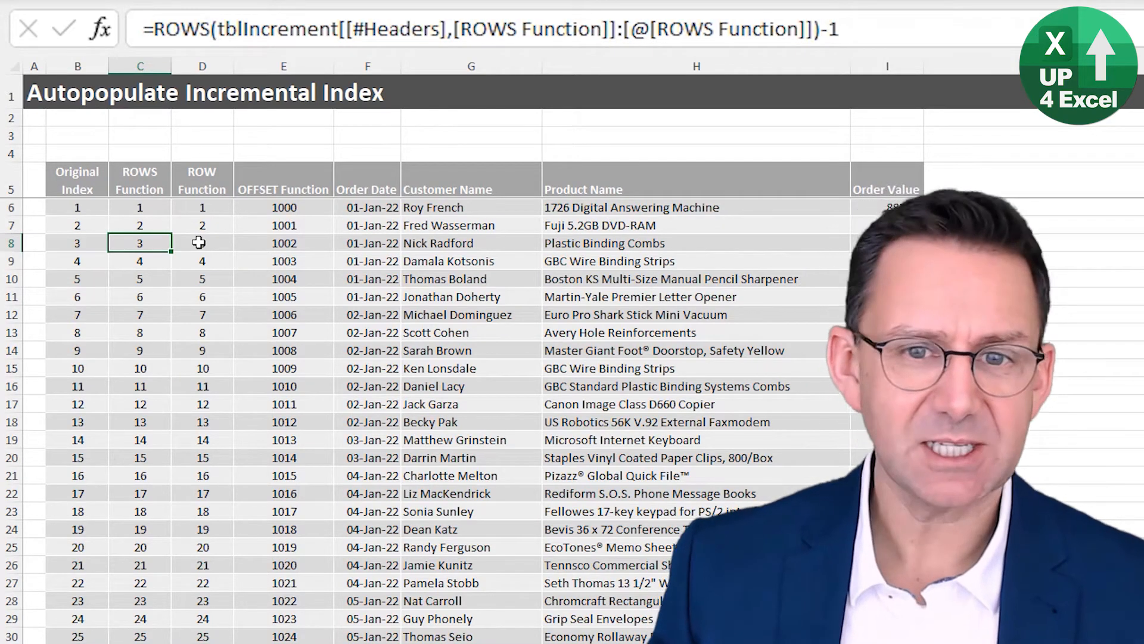
pyautogui.click(413, 284)
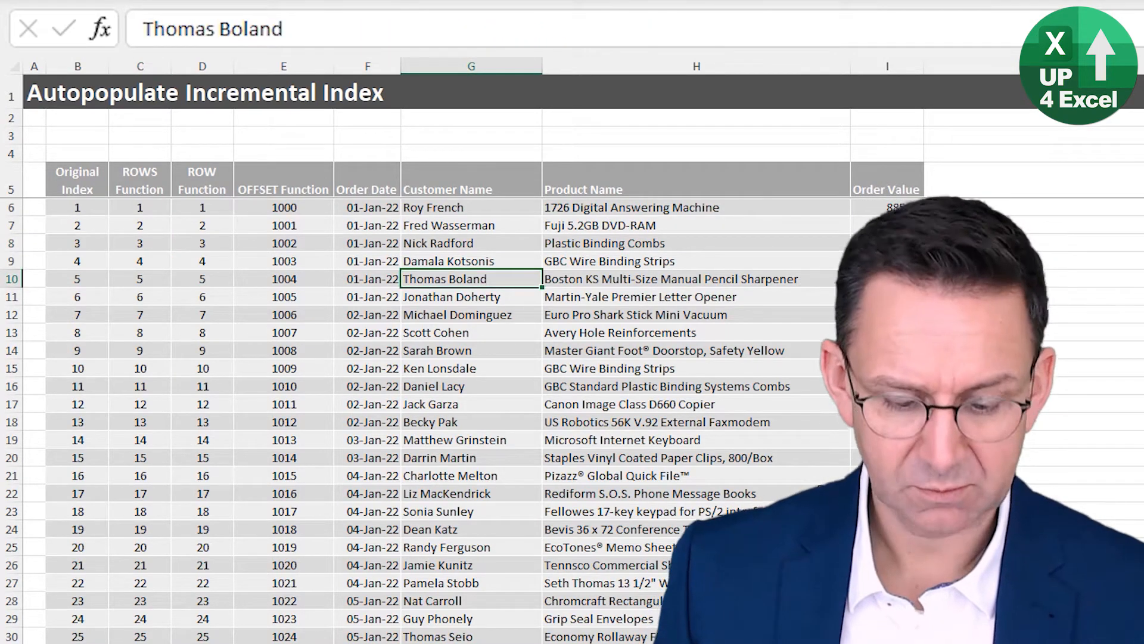
pyautogui.hotkey('alt', 'a')
pyautogui.press('s')
pyautogui.press('a')
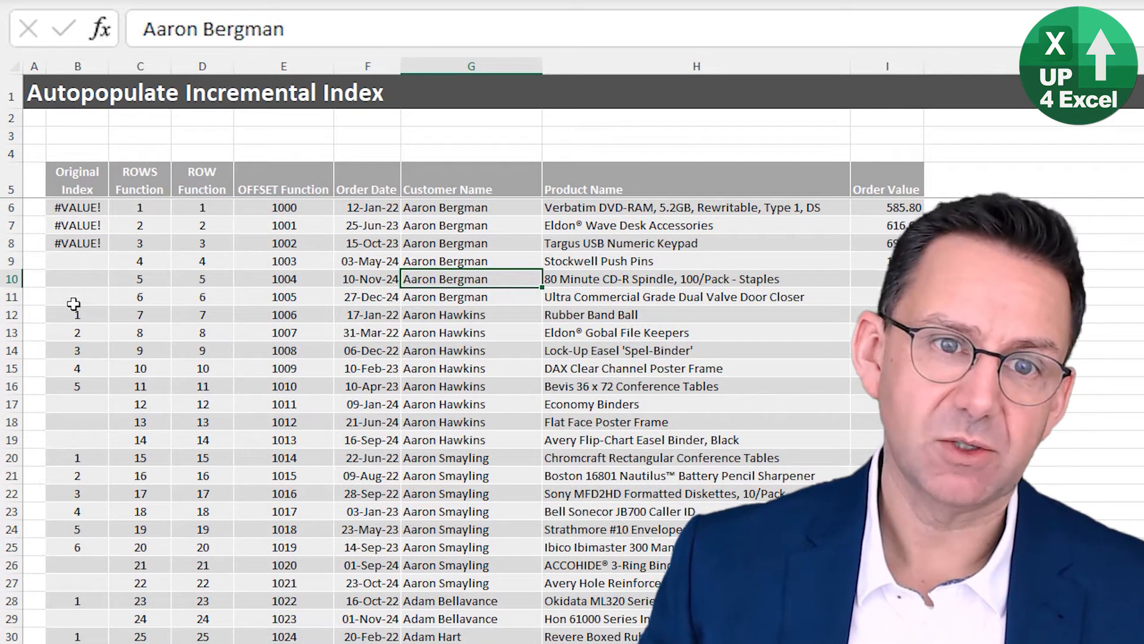
# Check the ROWS Function and ROW Function values and formulas in the sorted table's first rows
pyautogui.click(141, 211)
pyautogui.click(215, 221)
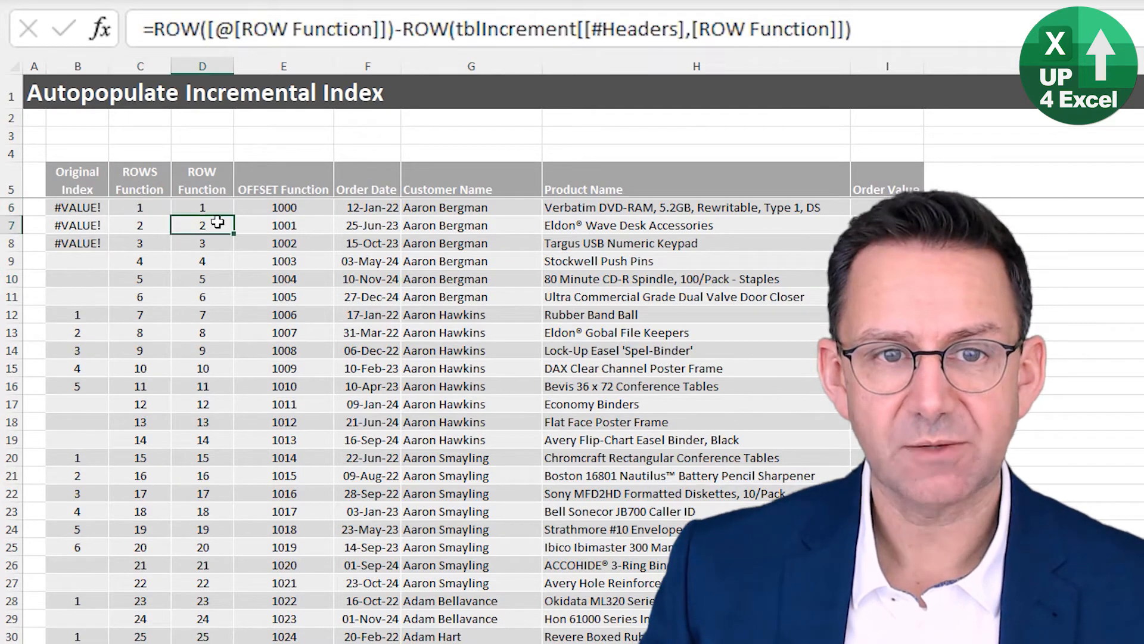
pyautogui.click(147, 210)
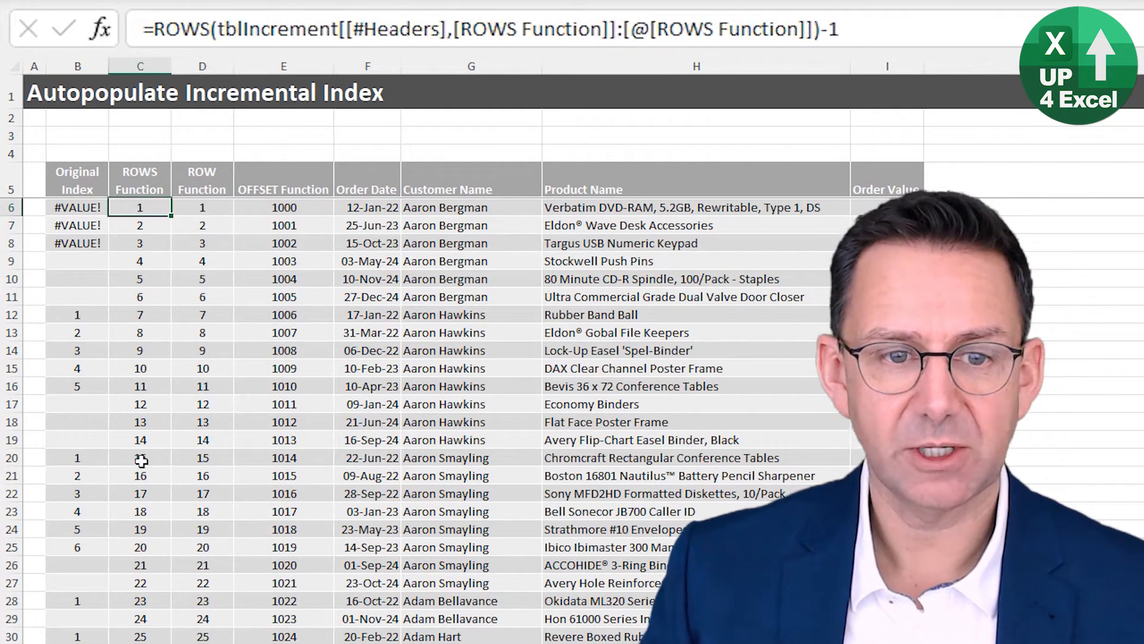
pyautogui.click(141, 284)
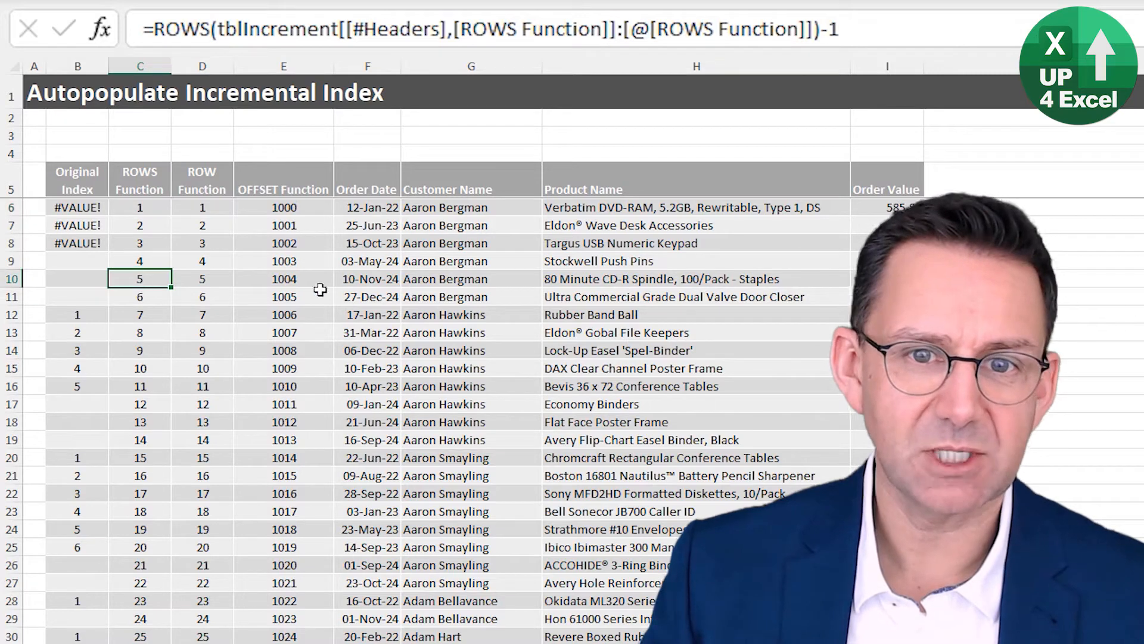
# Undo the sort by Customer Name
pyautogui.click(447, 279)
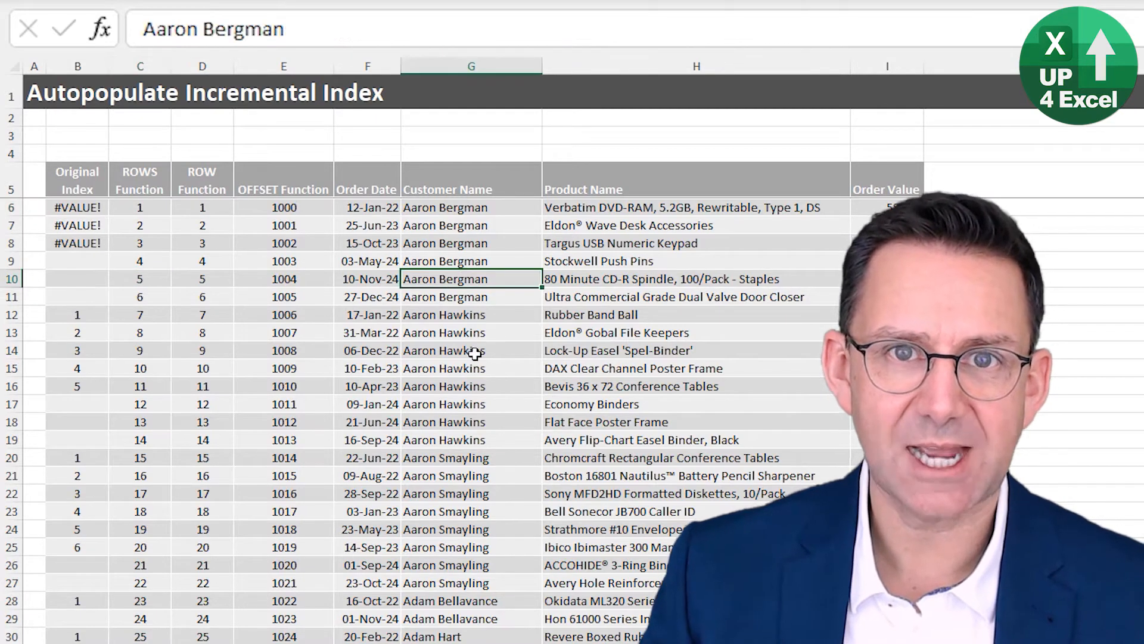
pyautogui.hotkey('ctrl', 'z')
pyautogui.hotkey('ctrl', 'z')
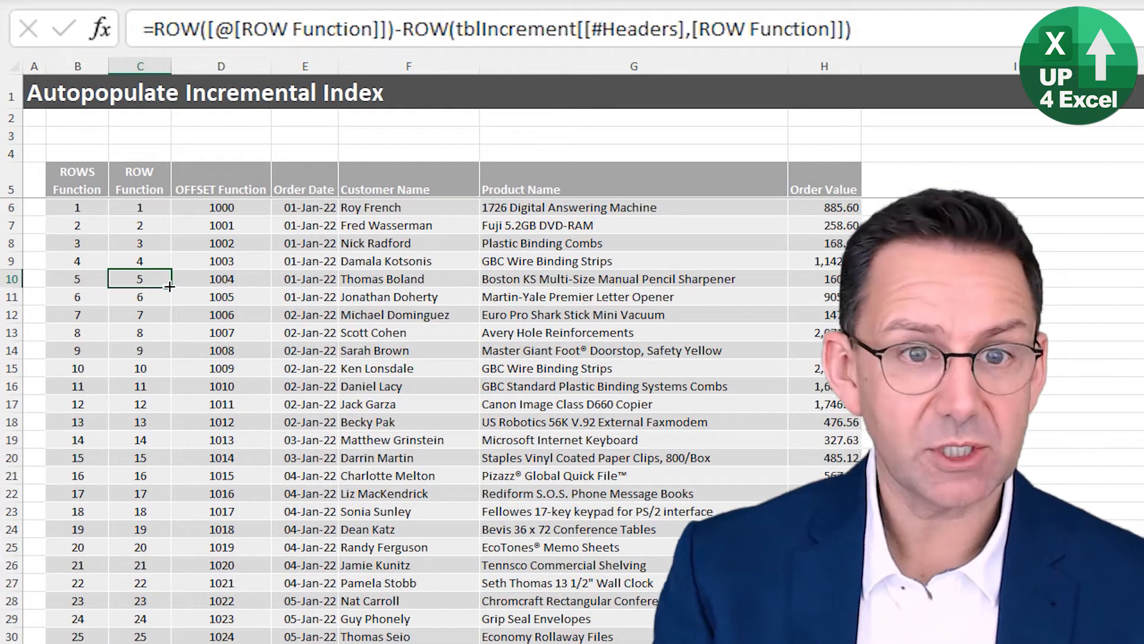
# Look over the ROWS Function and ROW Function cells and formulas in the table's first rows
pyautogui.press('Up')
pyautogui.press('Up')
pyautogui.press('Up')
pyautogui.press('Left')
pyautogui.press('Right')
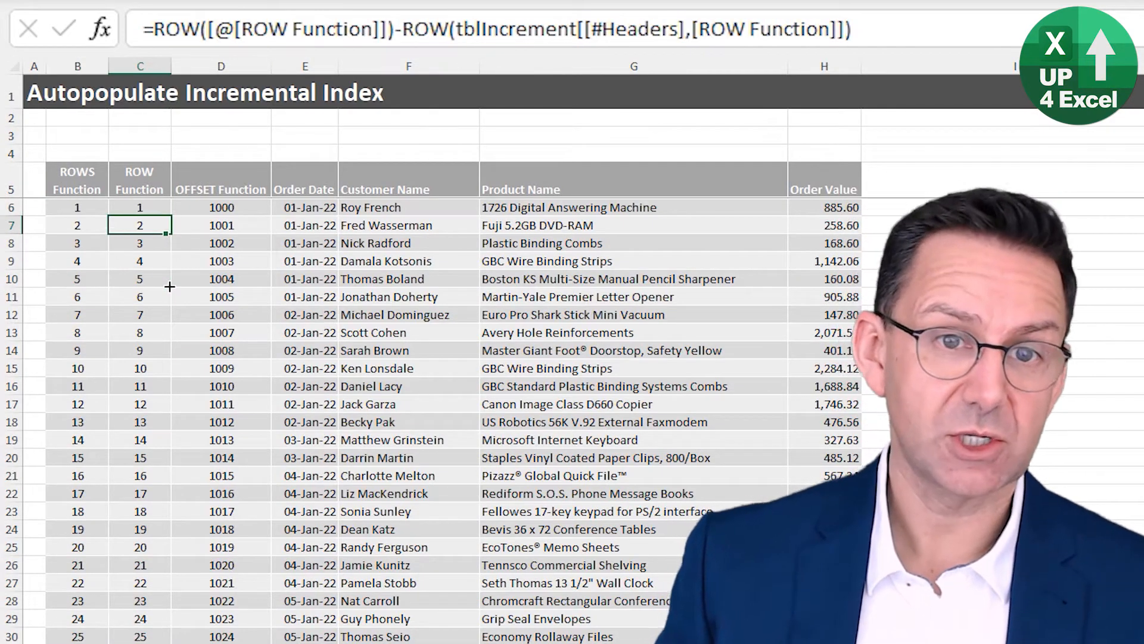
# Load the index table into the Power Query Editor, starting from cell D7 in the OFFSET Function column
pyautogui.press('Right')
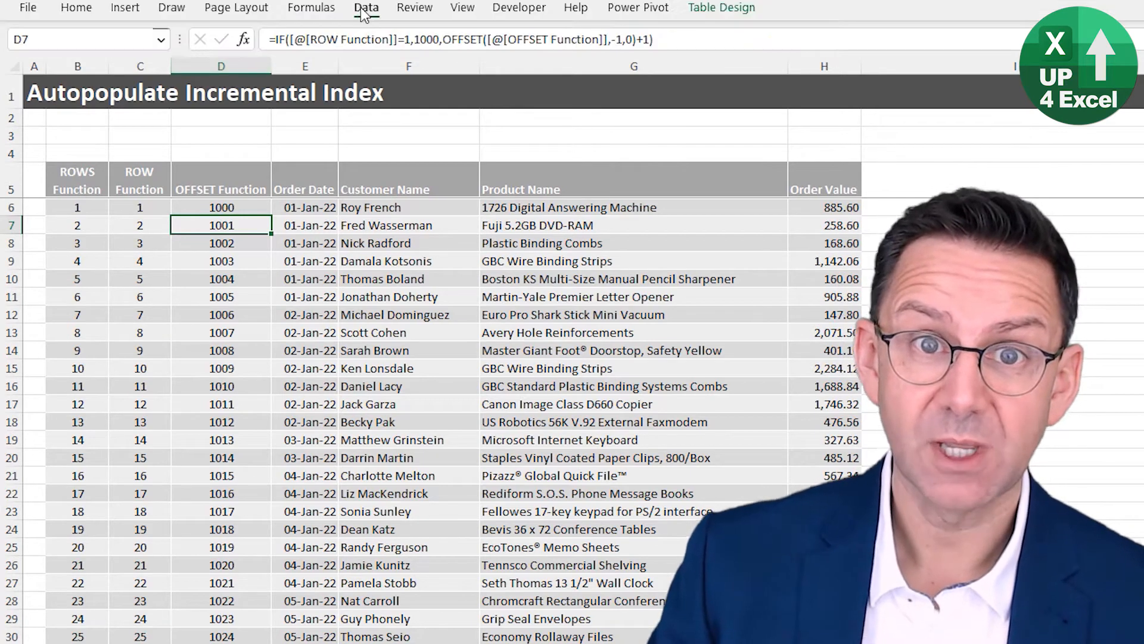
pyautogui.click(364, 13)
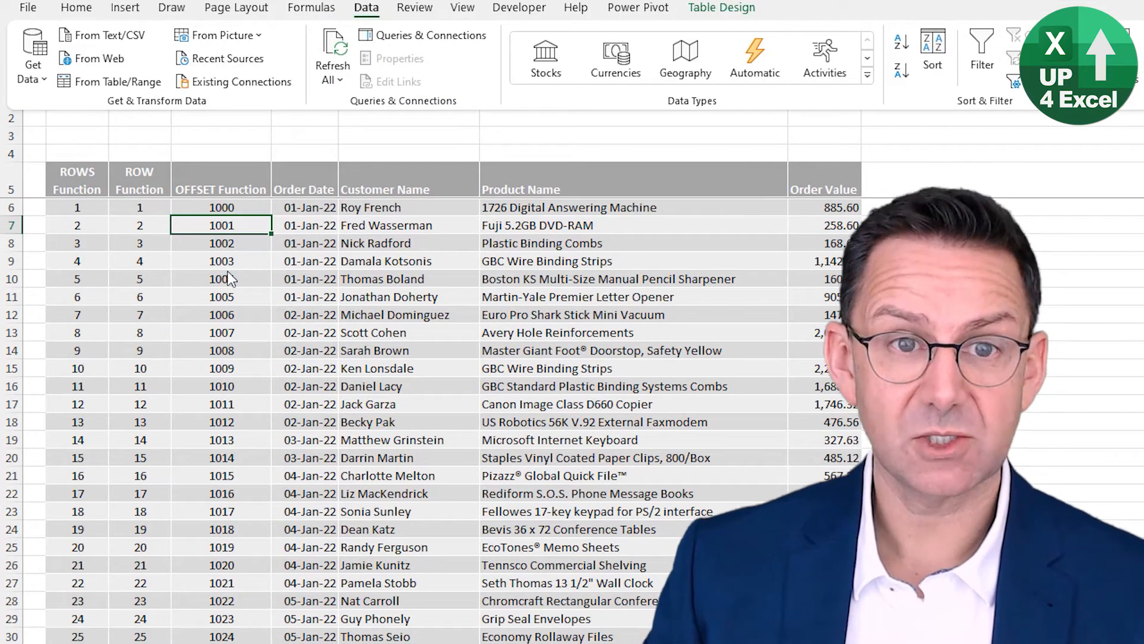
pyautogui.click(108, 85)
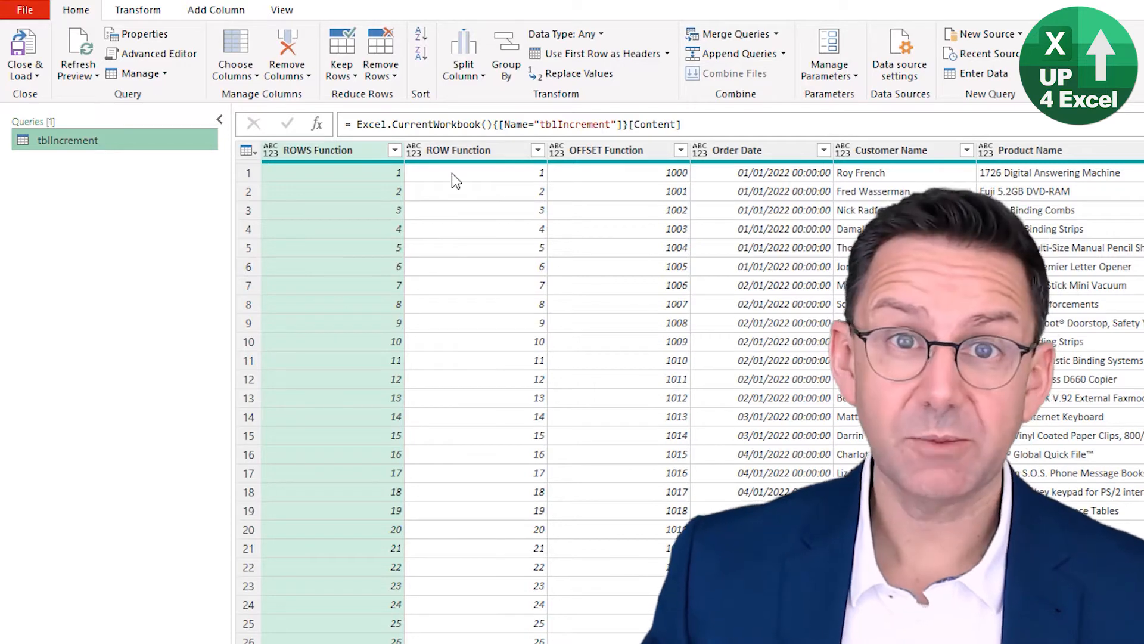
# Close the query and load it as a table into cell B5 of the existing Fixed / Sortable Incremental Index worksheet
pyautogui.click(19, 77)
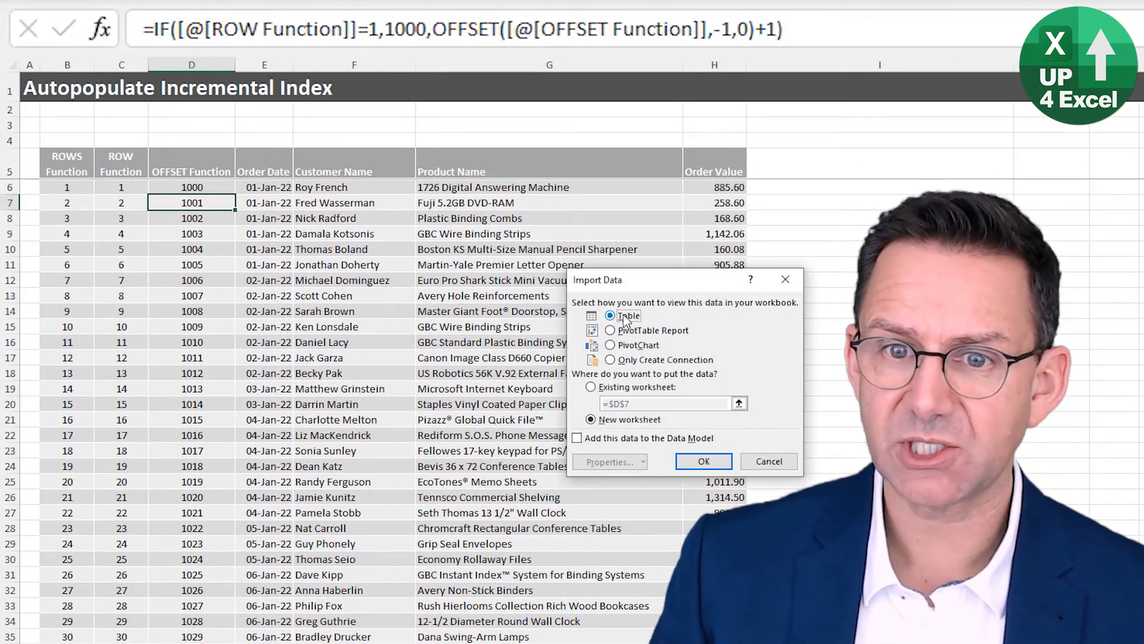
pyautogui.click(620, 387)
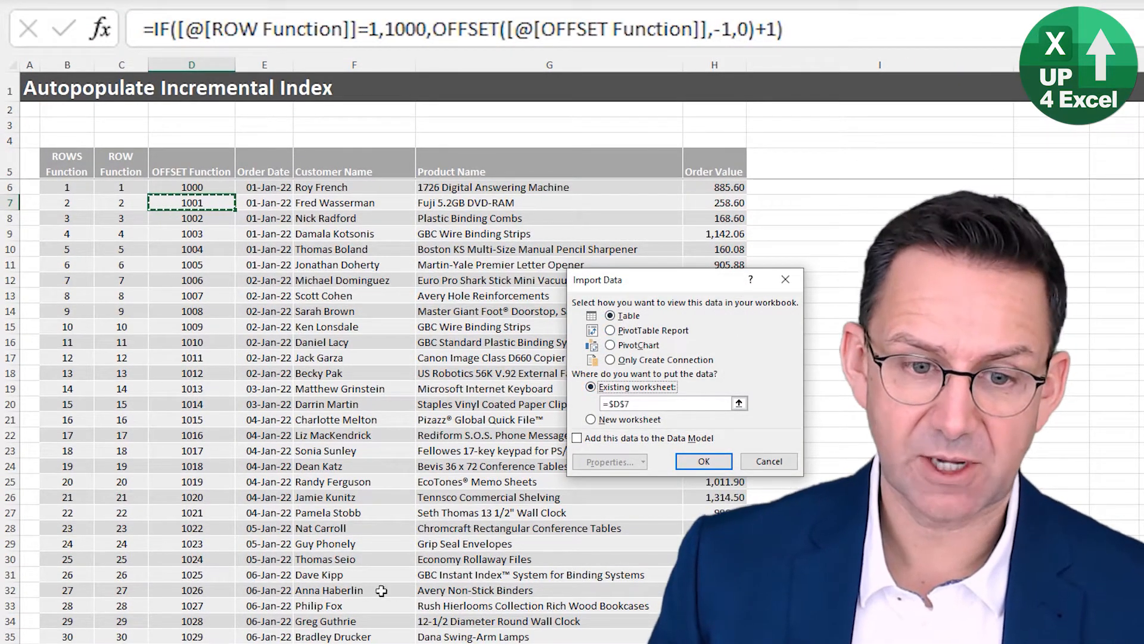
pyautogui.click(363, 642)
pyautogui.click(64, 156)
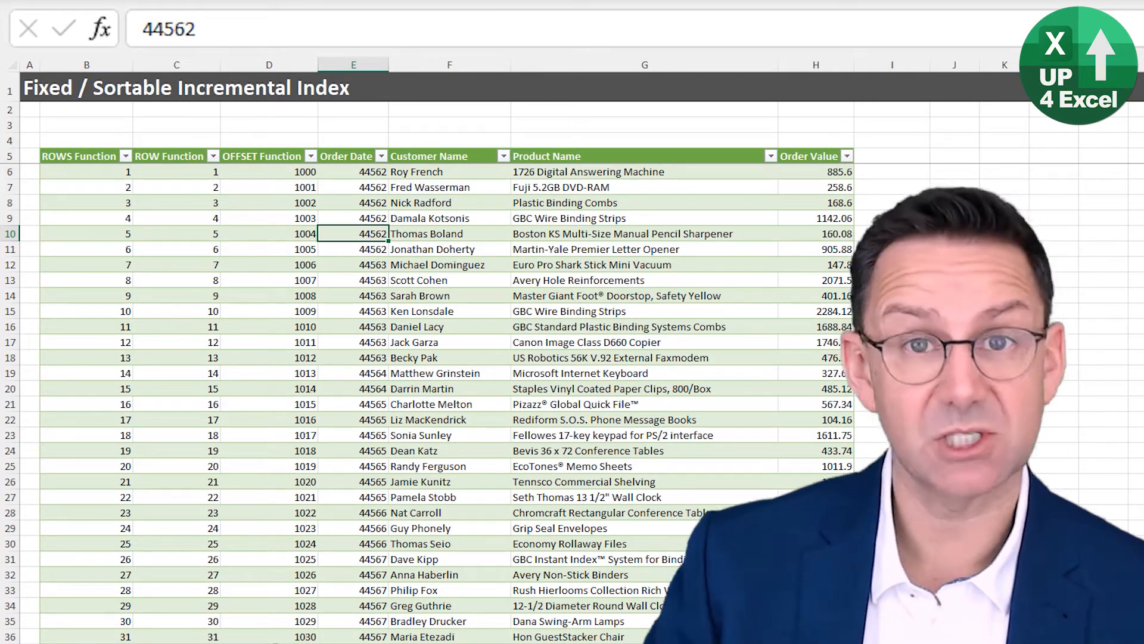
# Format the whole Order Date column of the loaded table as day-month-year dates
pyautogui.hotkey('ctrl', 'space')
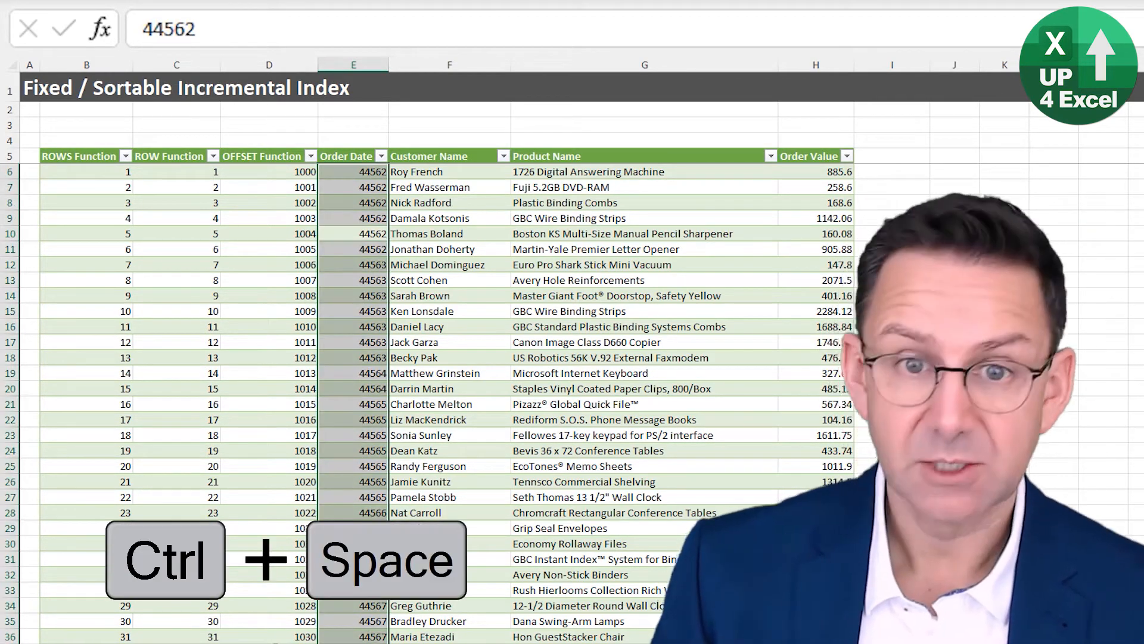
pyautogui.hotkey('ctrl', 'shift', '3')
pyautogui.hotkey('ctrl', '#')
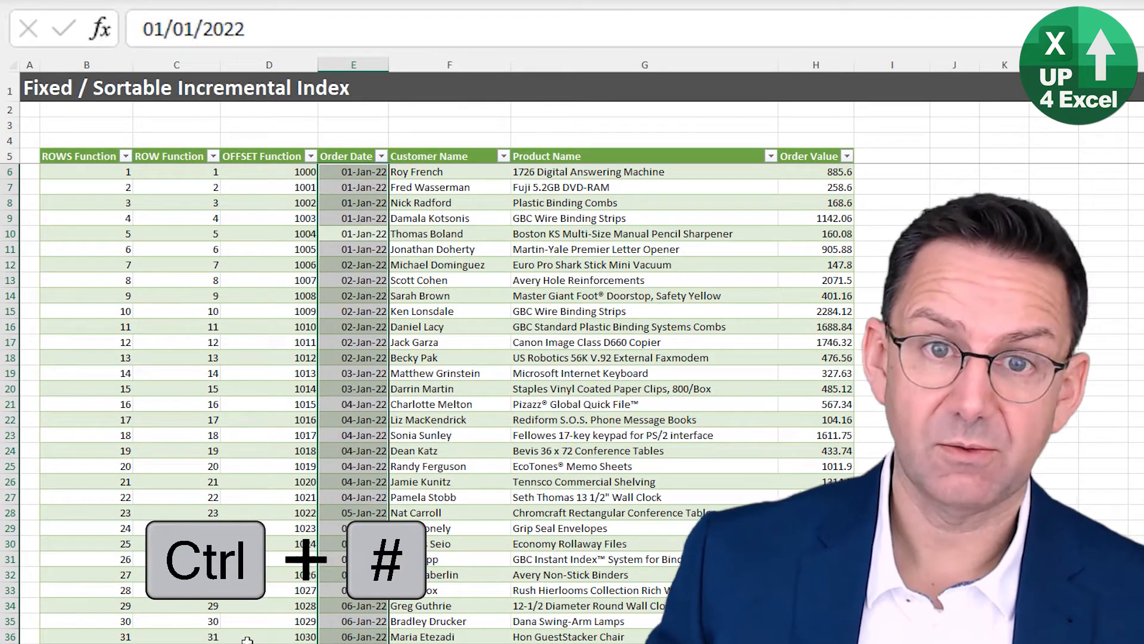
# Format the whole Order Value column as numbers with a thousands separator and two decimals
pyautogui.click(812, 405)
pyautogui.hotkey('ctrl', 'space')
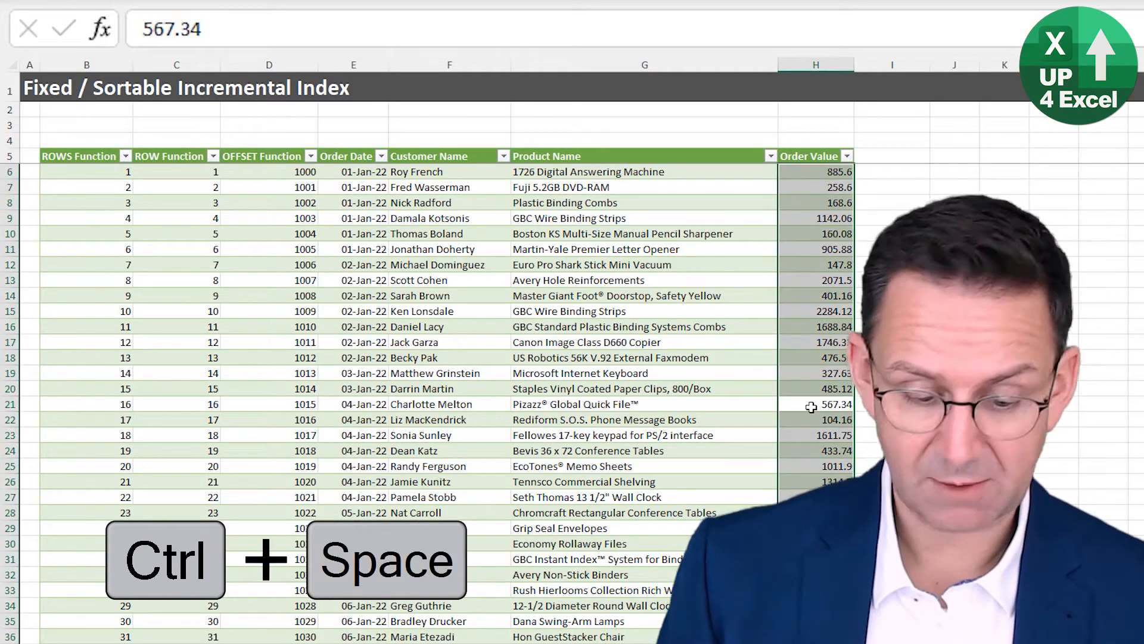
pyautogui.hotkey('ctrl', 'shift', '1')
# Check whether the ROWS Function and ROW Function cells in the loaded table hold fixed values or formulas
pyautogui.press('Left')
pyautogui.hotkey('ctrl', 'Left')
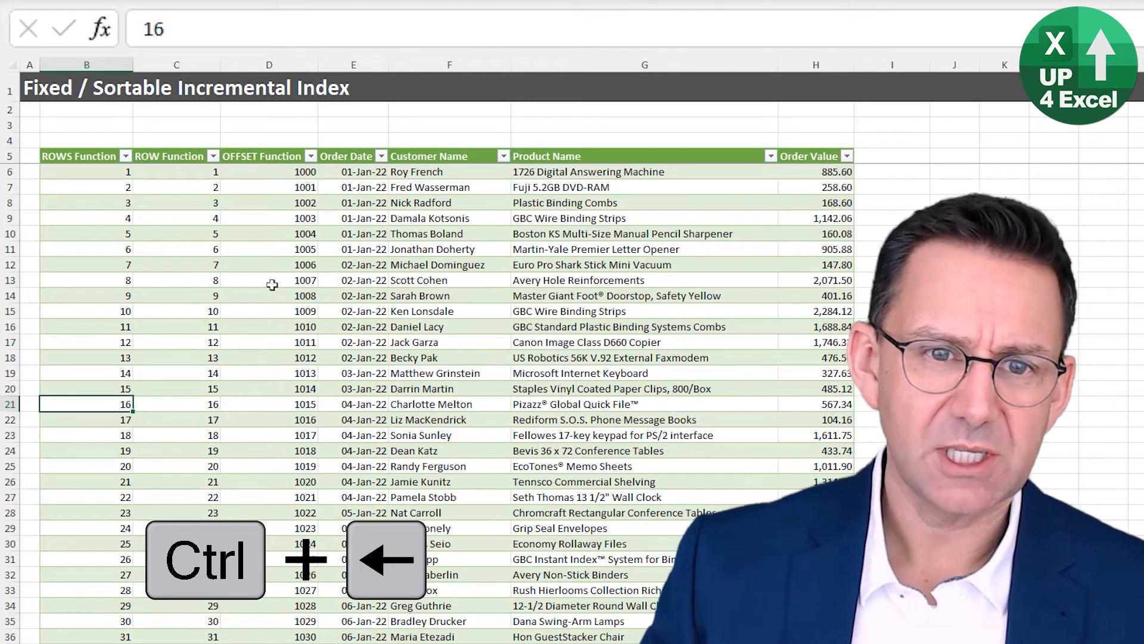
pyautogui.click(205, 202)
pyautogui.click(208, 250)
pyautogui.click(161, 234)
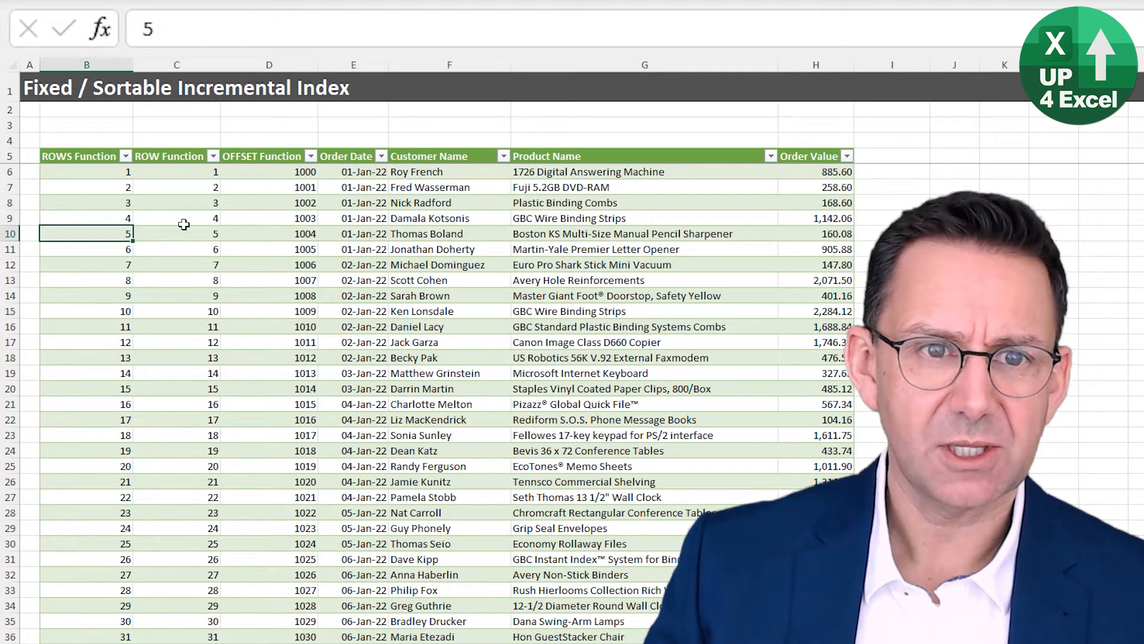
pyautogui.click(179, 220)
pyautogui.click(185, 186)
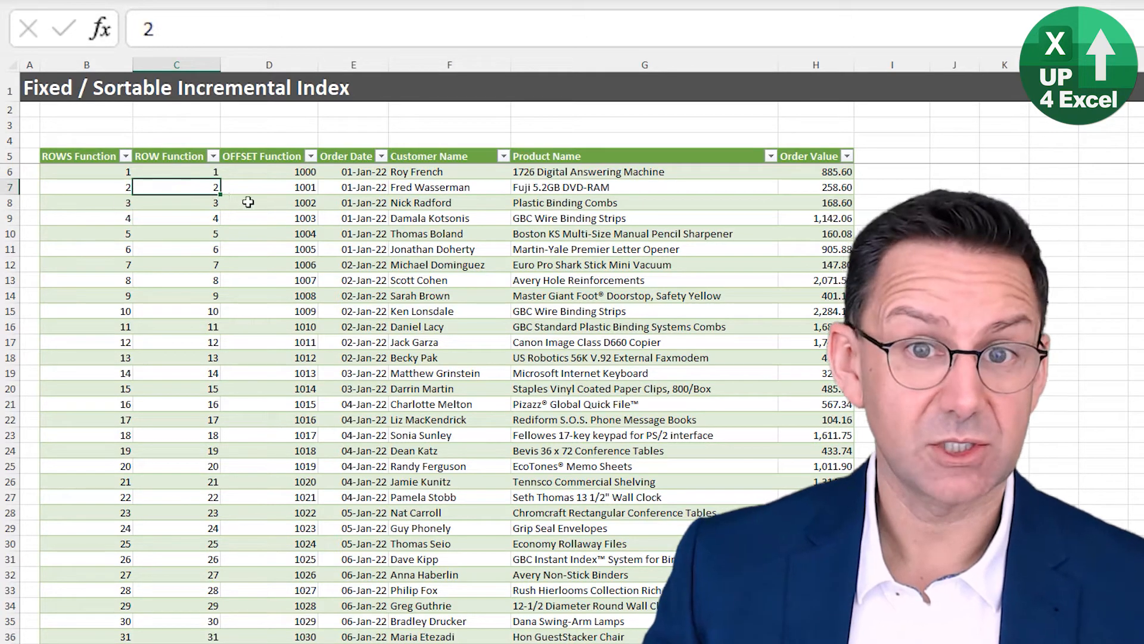
# Check whether the OFFSET Function cells in the loaded table hold fixed values or formulas
pyautogui.click(253, 203)
pyautogui.click(277, 251)
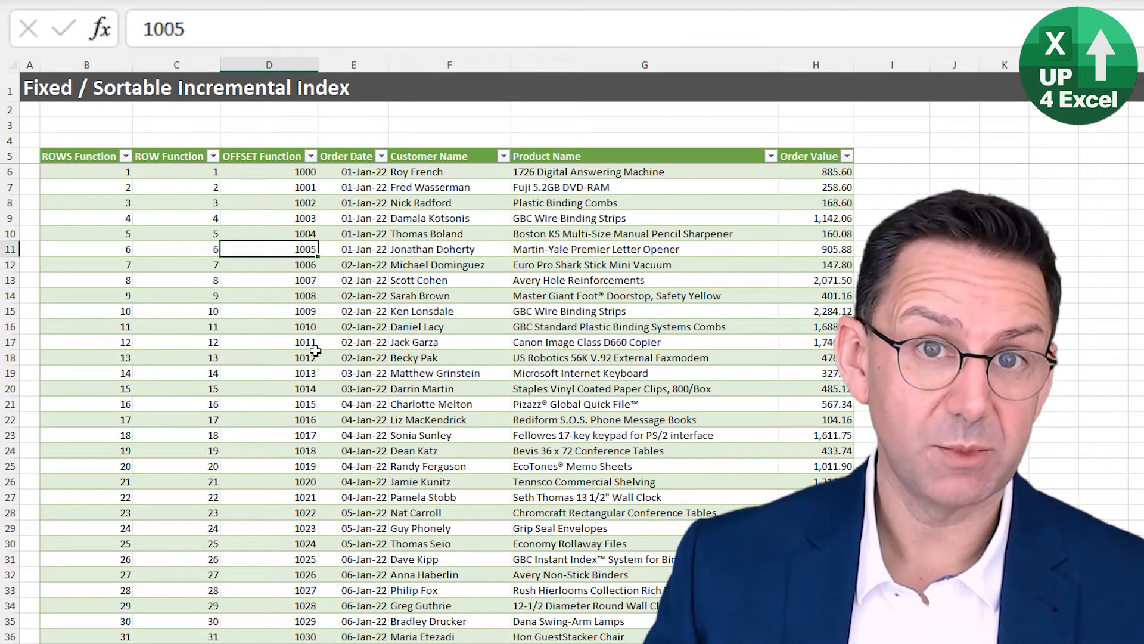
pyautogui.click(269, 207)
pyautogui.click(350, 328)
# Sort the loaded table by Customer Name in ascending order
pyautogui.click(508, 295)
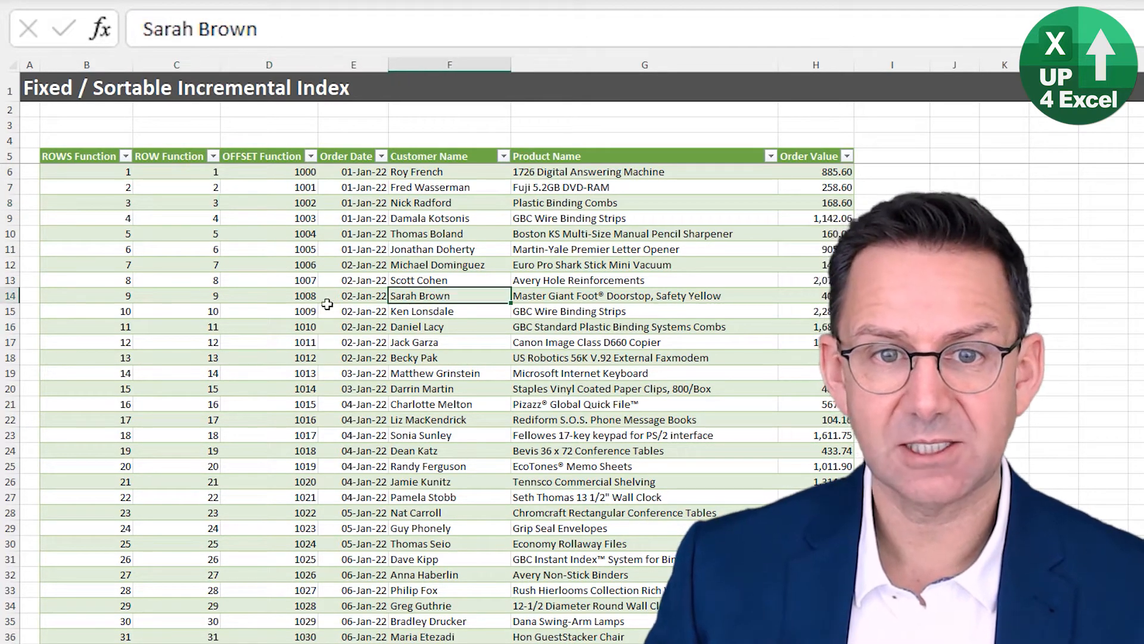
pyautogui.click(340, 298)
pyautogui.click(468, 266)
pyautogui.hotkey('alt', 'a')
pyautogui.press('s')
pyautogui.press('a')
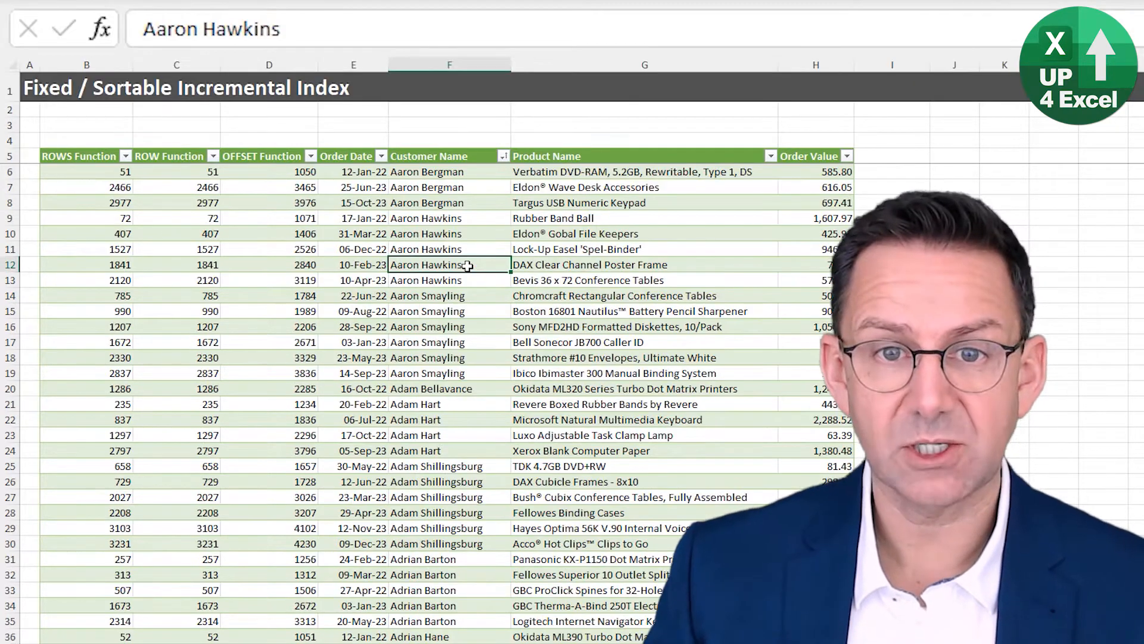
# Inspect the index values in the OFFSET, ROWS and ROW Function columns of the sorted table
pyautogui.click(275, 187)
pyautogui.click(104, 187)
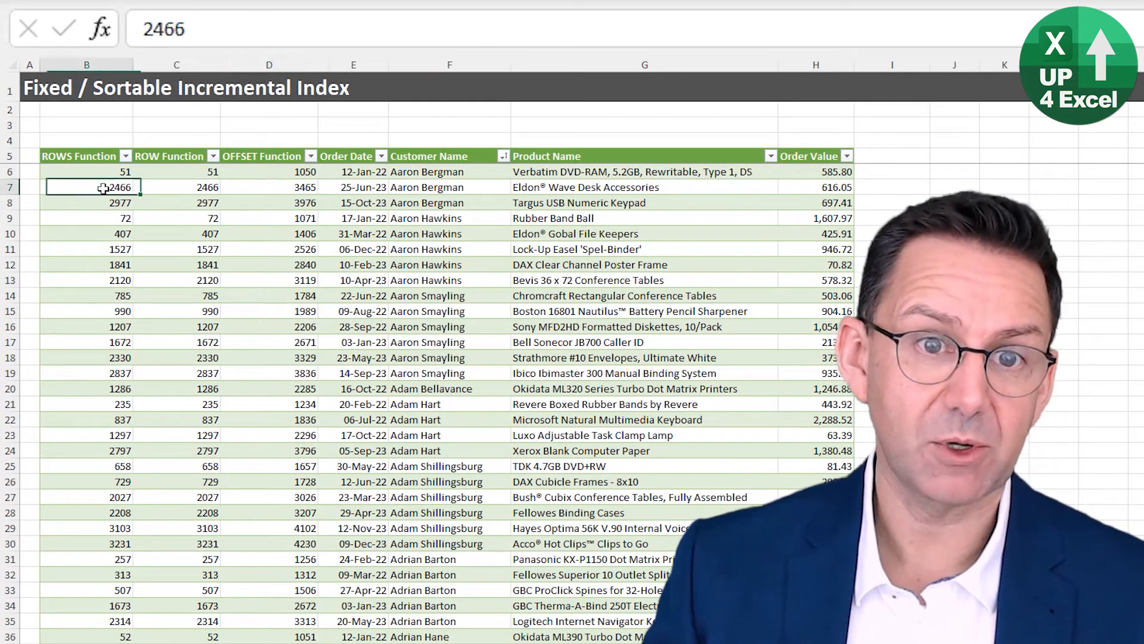
pyautogui.click(179, 264)
pyautogui.click(172, 217)
pyautogui.click(428, 203)
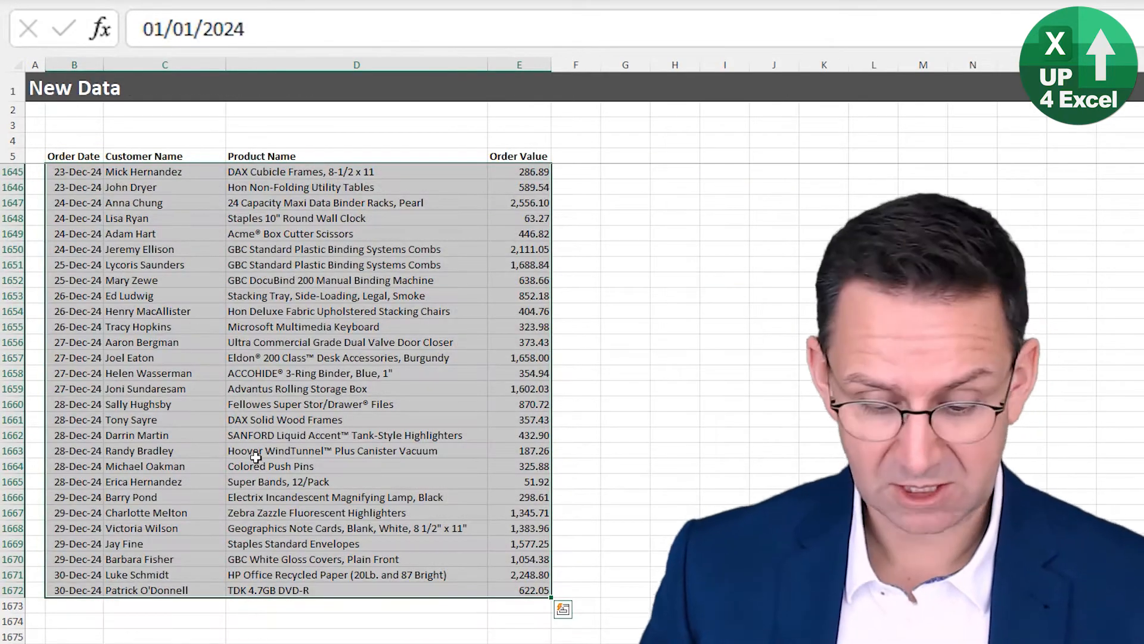
# Copy the selected New Data rows and paste them directly below the Autopopulate Incremental Index table, starting in its Order Date column
pyautogui.hotkey('ctrl', 'c')
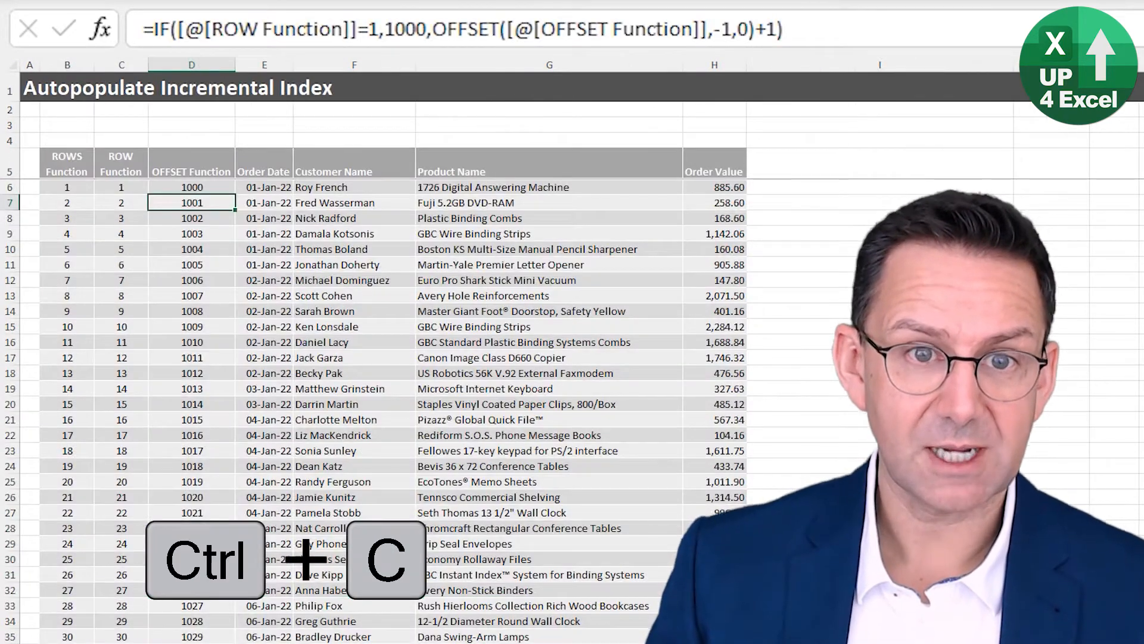
pyautogui.press('Right')
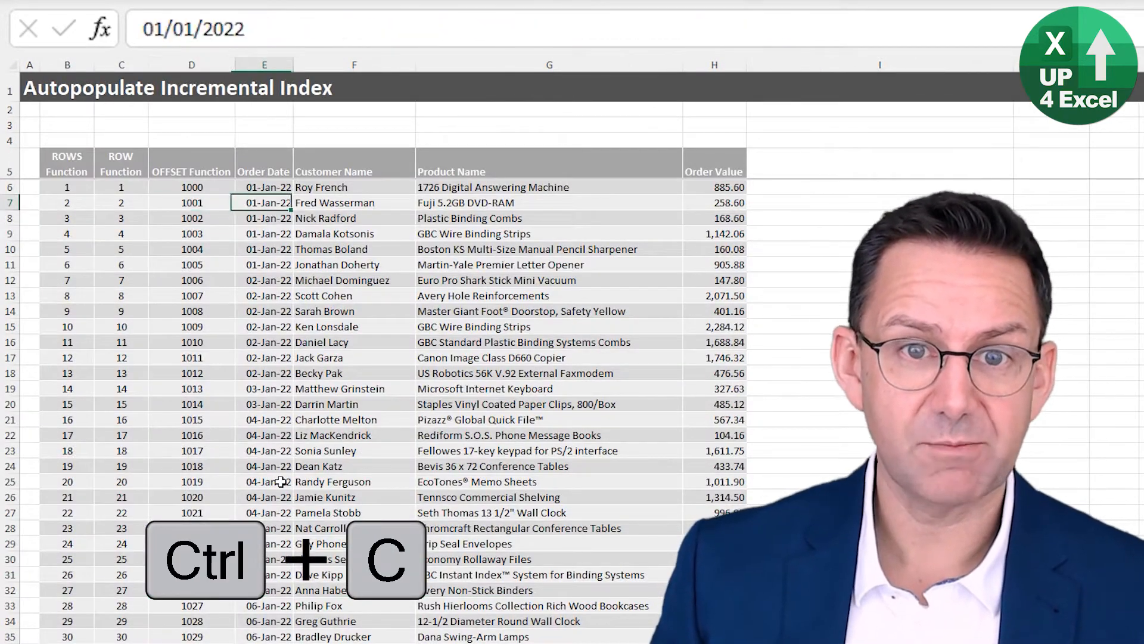
pyautogui.hotkey('ctrl', 'Down')
pyautogui.hotkey('ctrl', 'Down')
pyautogui.hotkey('ctrl', 'Up')
pyautogui.press('Down')
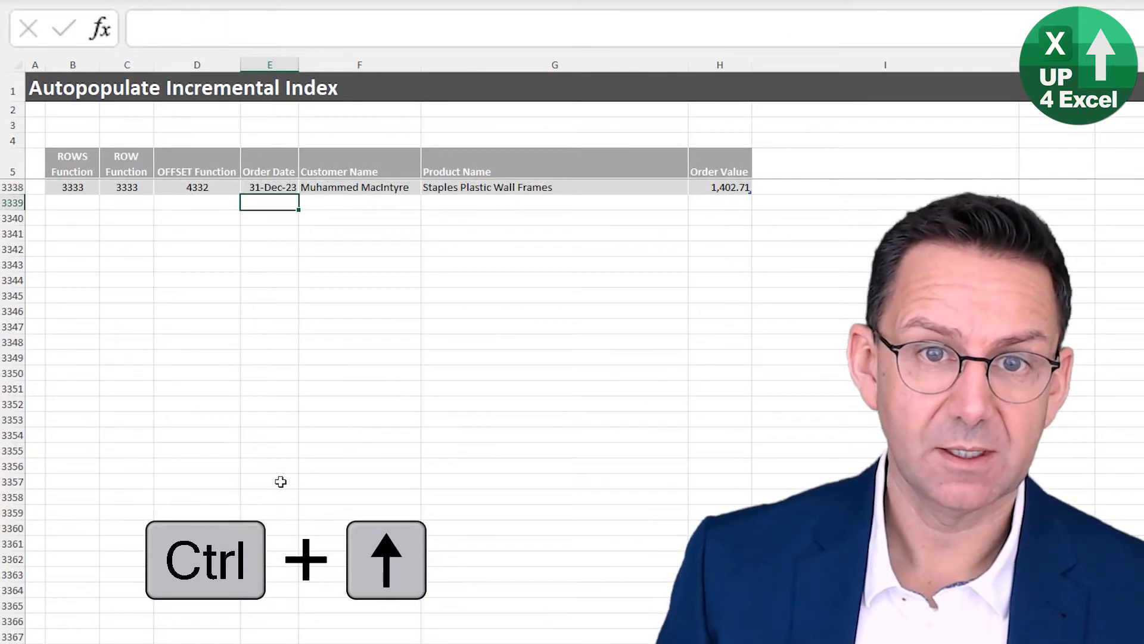
pyautogui.hotkey('ctrl', 'v')
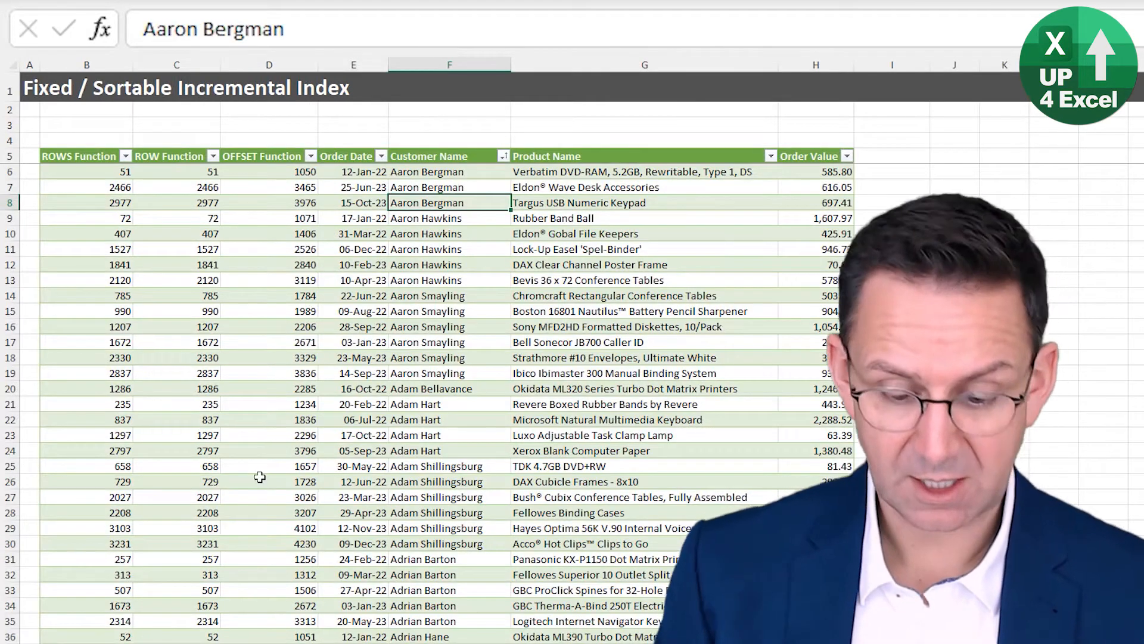
# Refresh all queries to bring the appended orders into the Fixed / Sortable table, and review the index cells of the added rows
pyautogui.hotkey('ctrl', 'alt', 'F5')
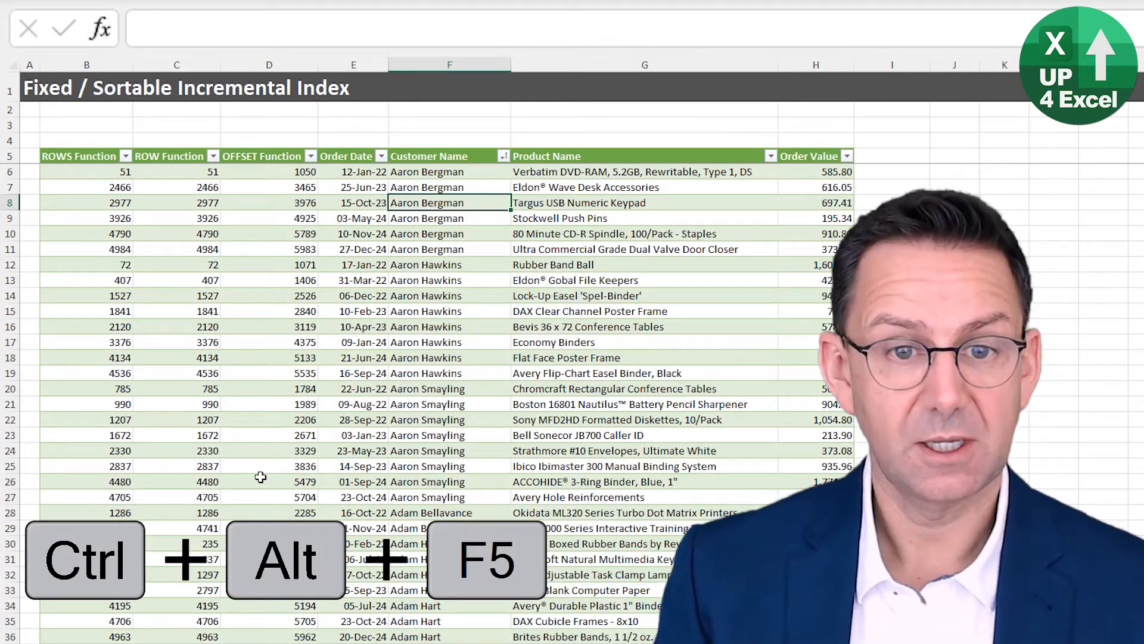
pyautogui.press('Left')
pyautogui.press('Left')
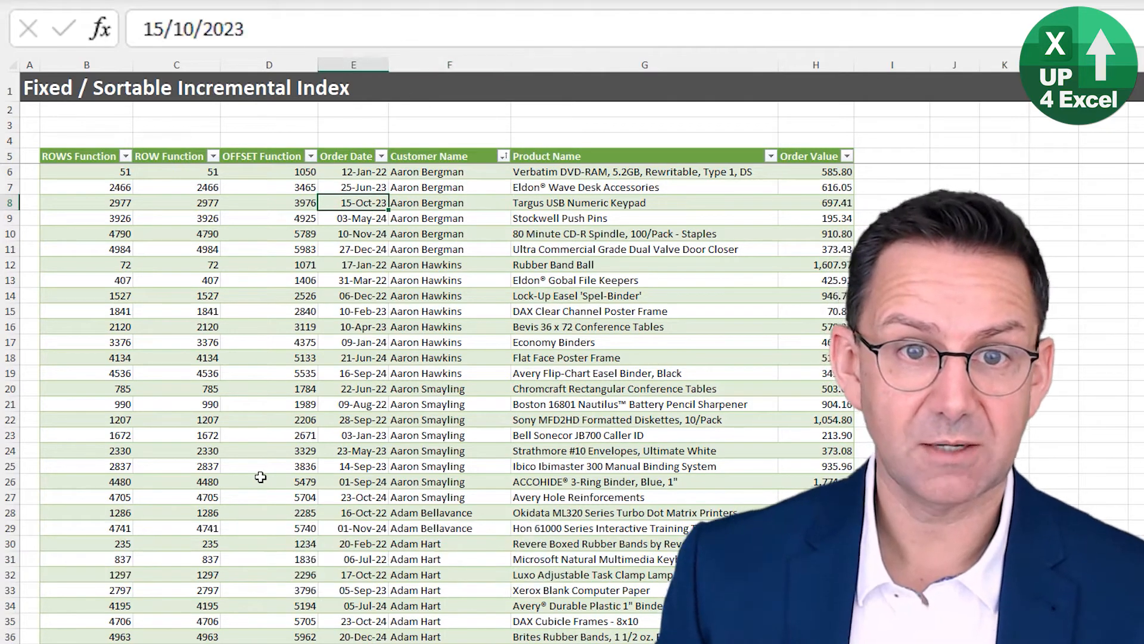
pyautogui.press('Down')
pyautogui.press('Left')
pyautogui.press('Left')
pyautogui.press('Right')
pyautogui.press('Right')
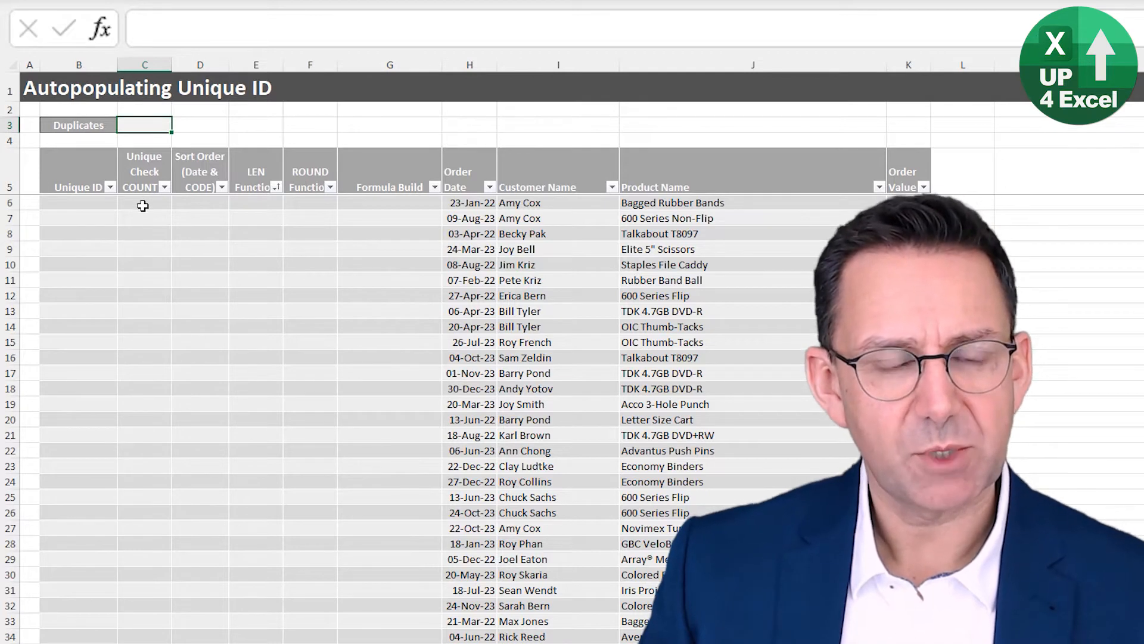
pyautogui.press('Down')
pyautogui.press('Down')
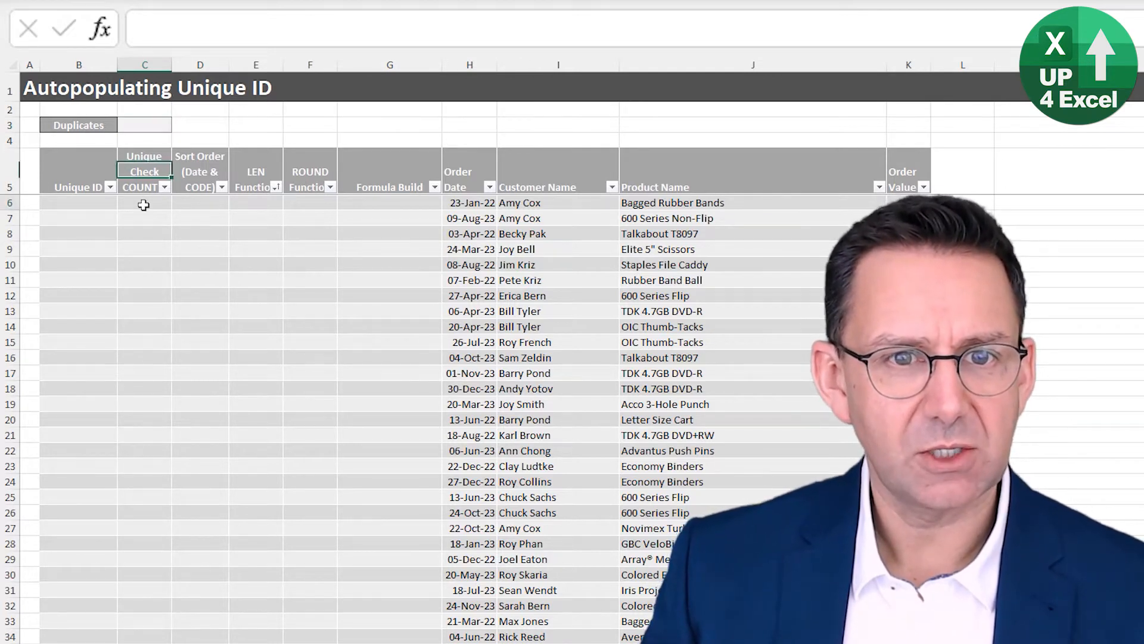
pyautogui.press('Down')
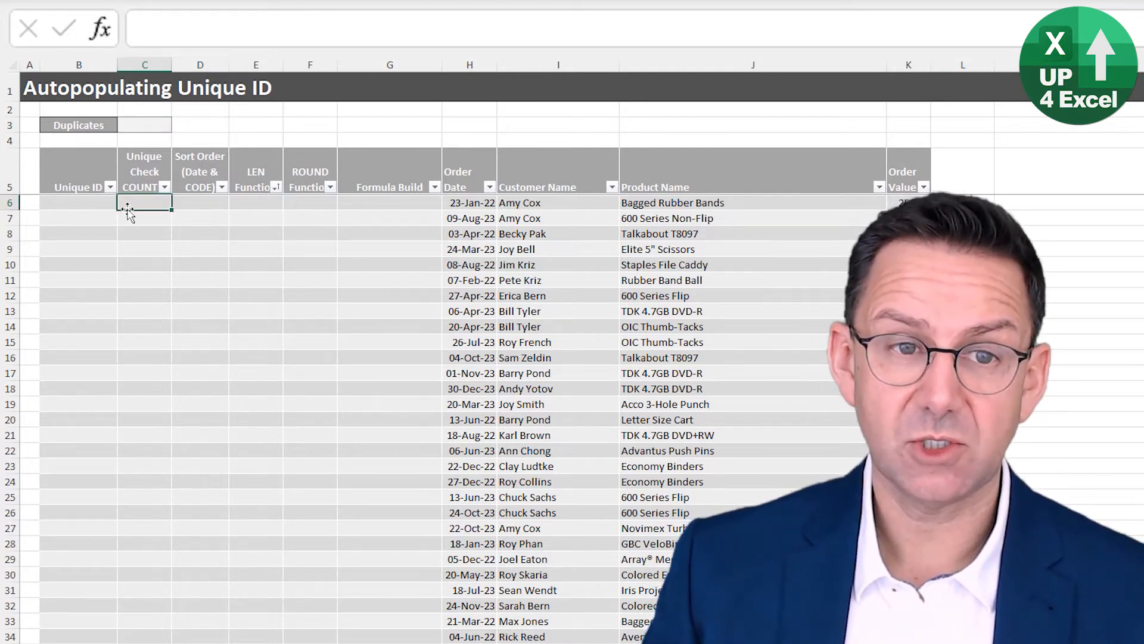
pyautogui.click(95, 203)
pyautogui.click(147, 203)
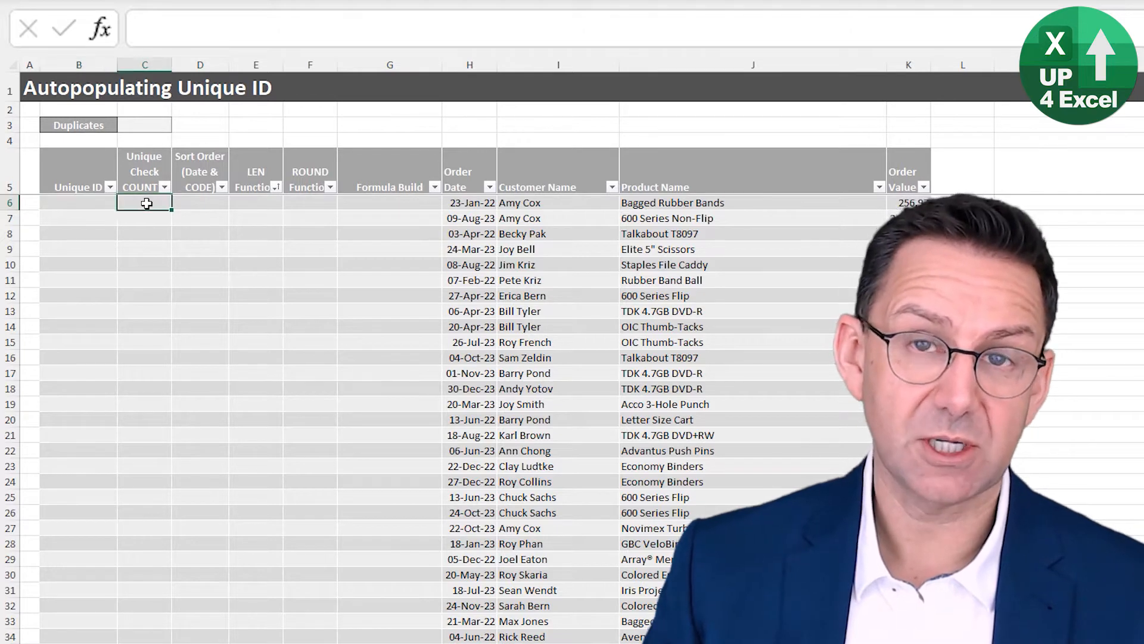
pyautogui.click(96, 208)
# Fill the Unique Check COUNTIF column with =COUNTIF([Unique ID],[@[Unique ID]]), entered in cell C6
pyautogui.click(147, 204)
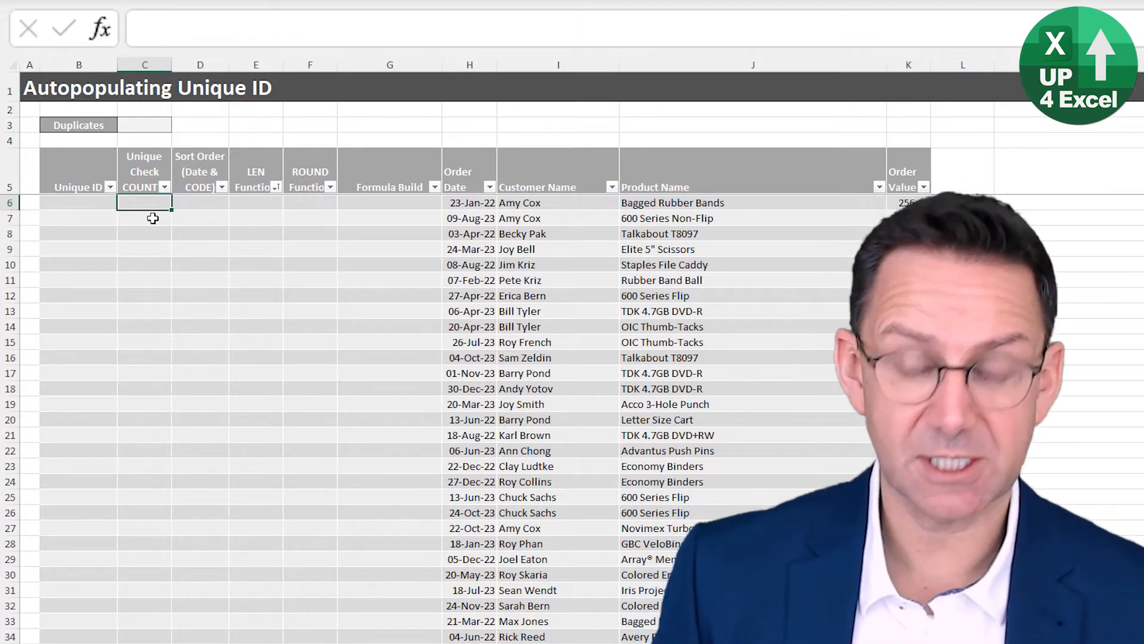
pyautogui.write('=')
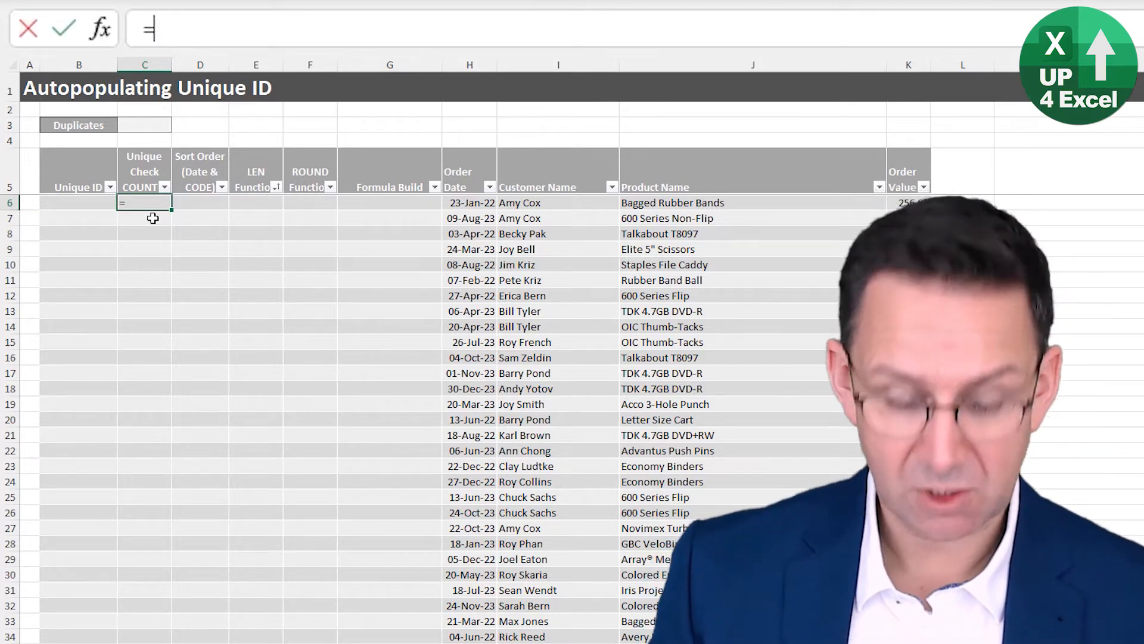
pyautogui.write('coun')
pyautogui.press('Down')
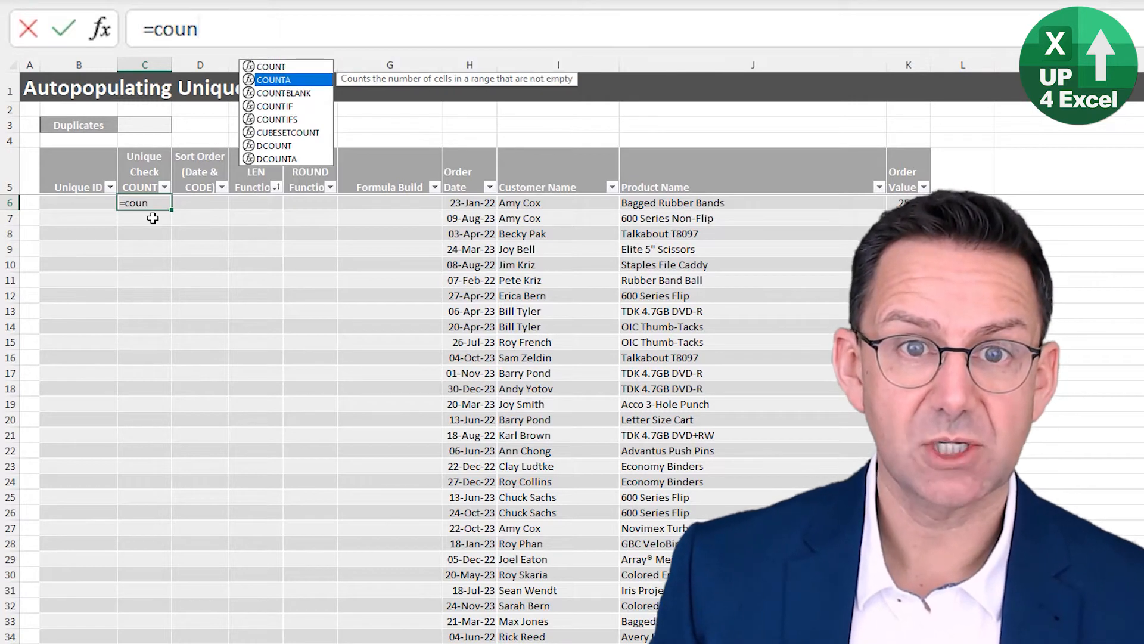
pyautogui.press('Down')
pyautogui.press('Down')
pyautogui.press('Tab')
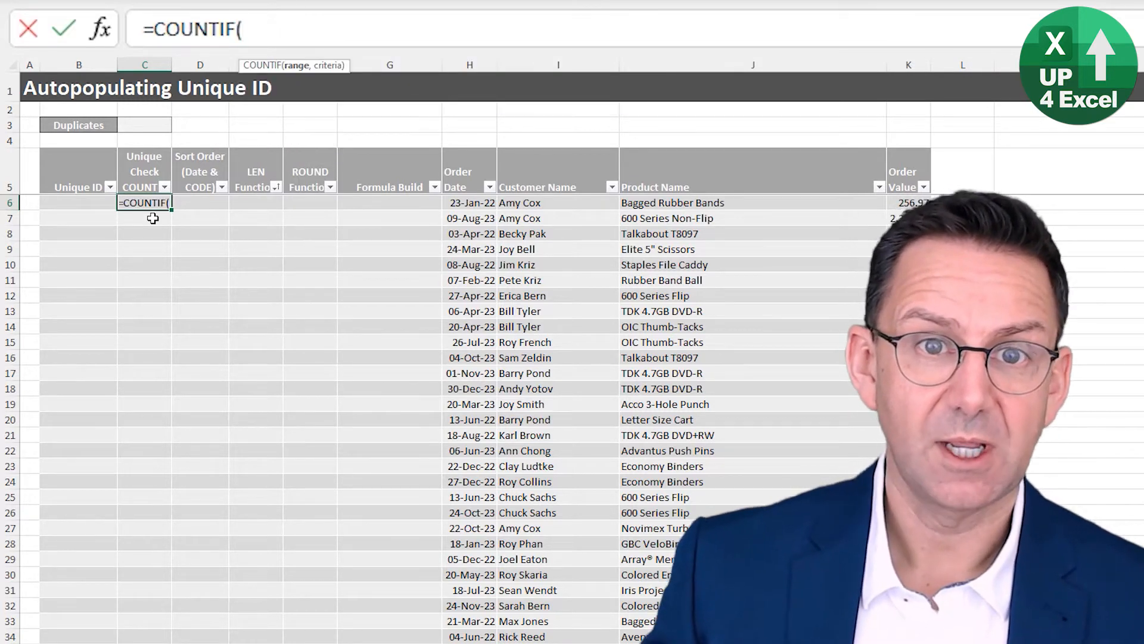
pyautogui.click(82, 154)
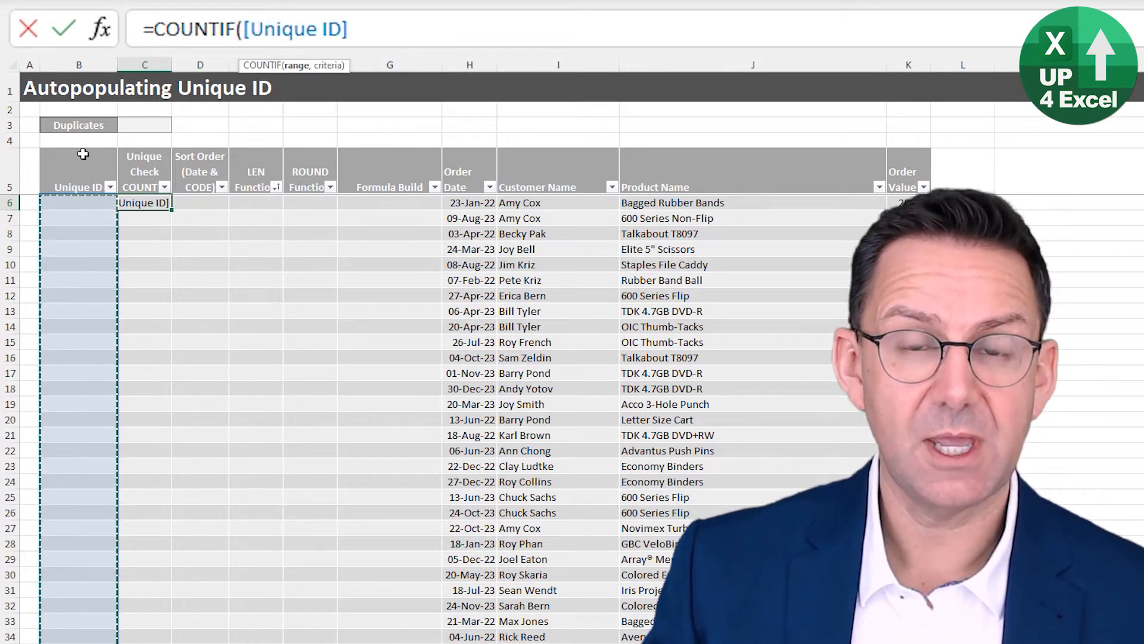
pyautogui.write(',')
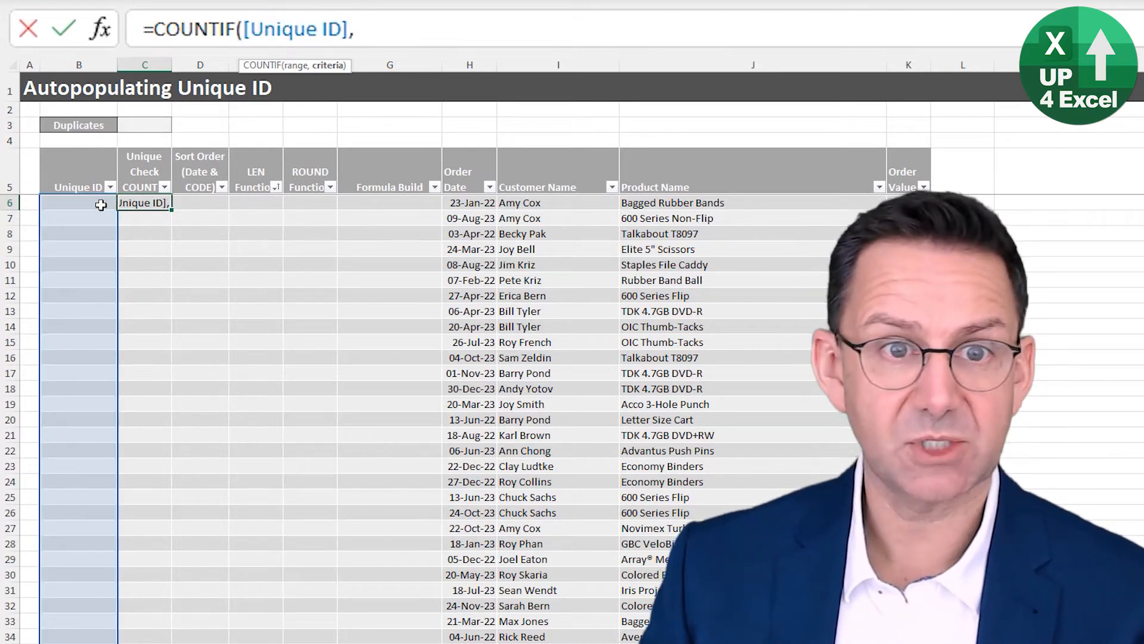
pyautogui.click(101, 204)
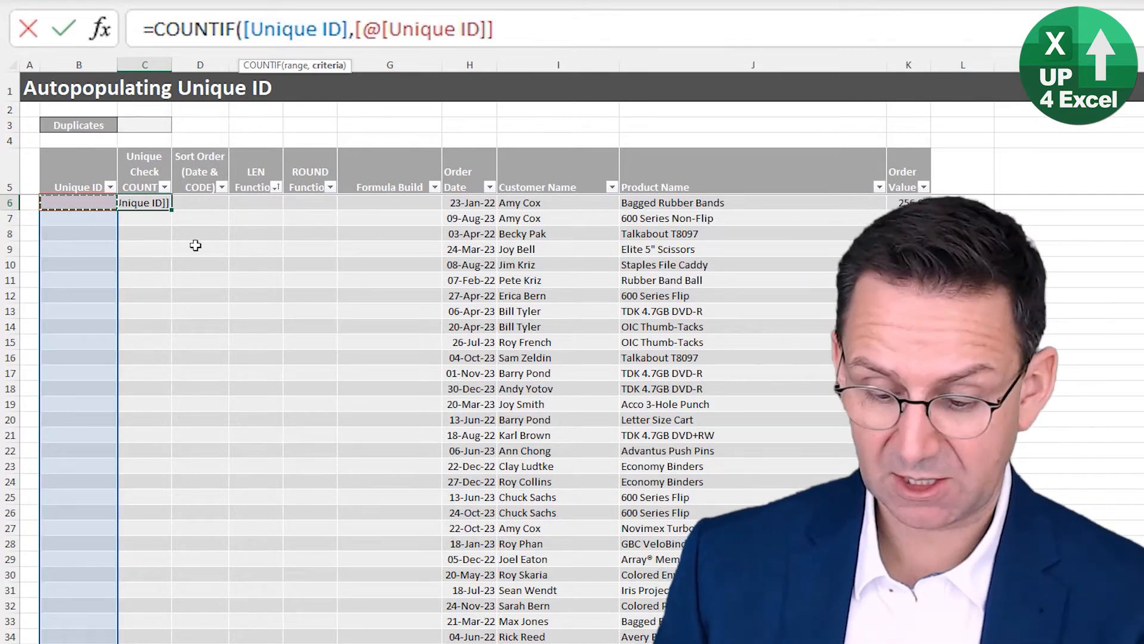
pyautogui.write(')')
pyautogui.hotkey('ctrl', 'Return')
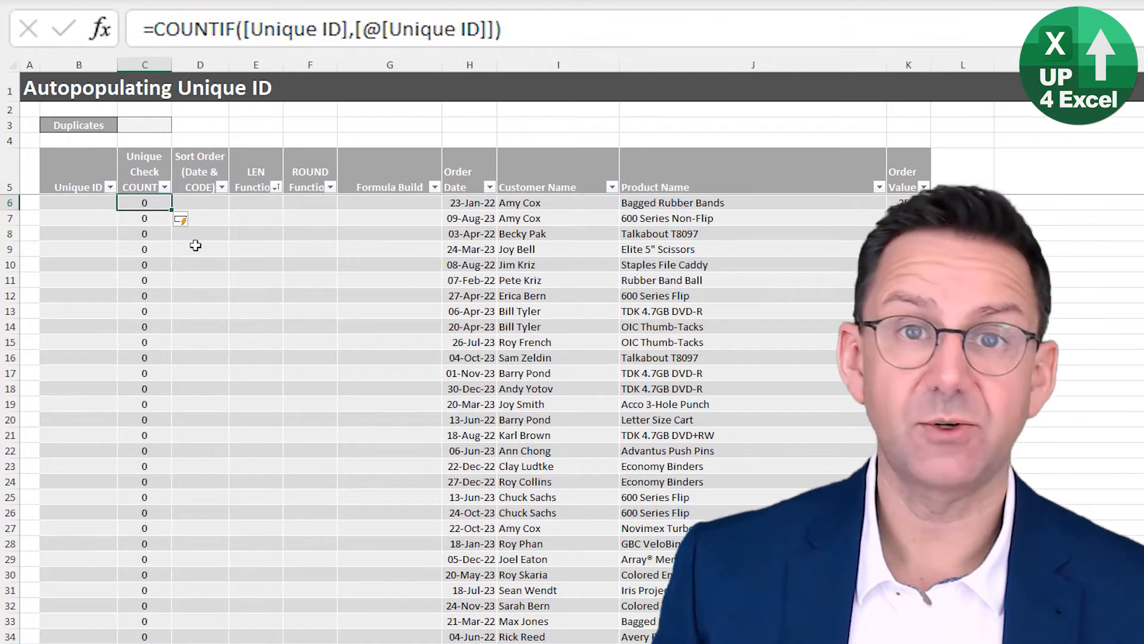
# Test the uniqueness check by entering 1 as the Unique ID in both B8 and B9, and inspect their counts
pyautogui.press('Down')
pyautogui.press('Down')
pyautogui.press('Left')
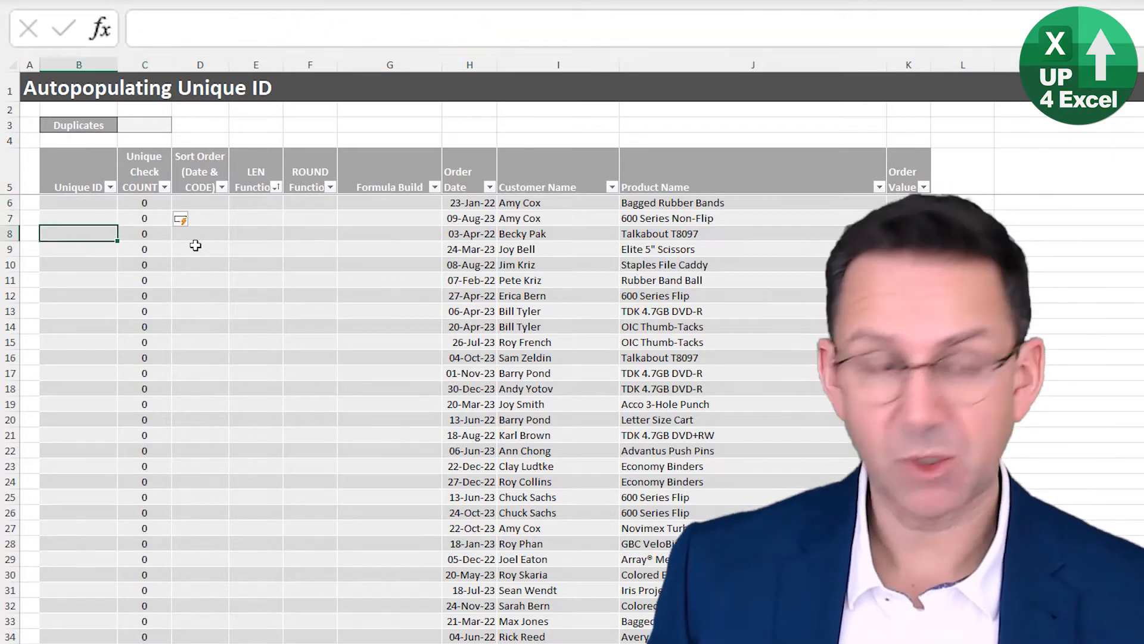
pyautogui.write('1')
pyautogui.press('Return')
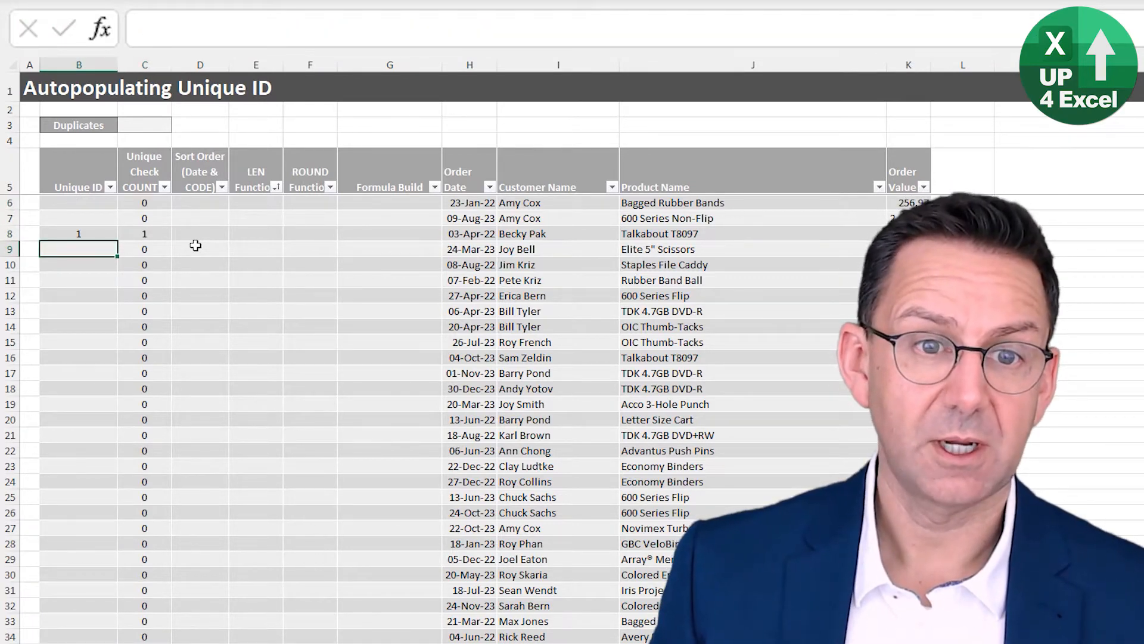
pyautogui.write('1')
pyautogui.press('Return')
pyautogui.press('Up')
pyautogui.press('Right')
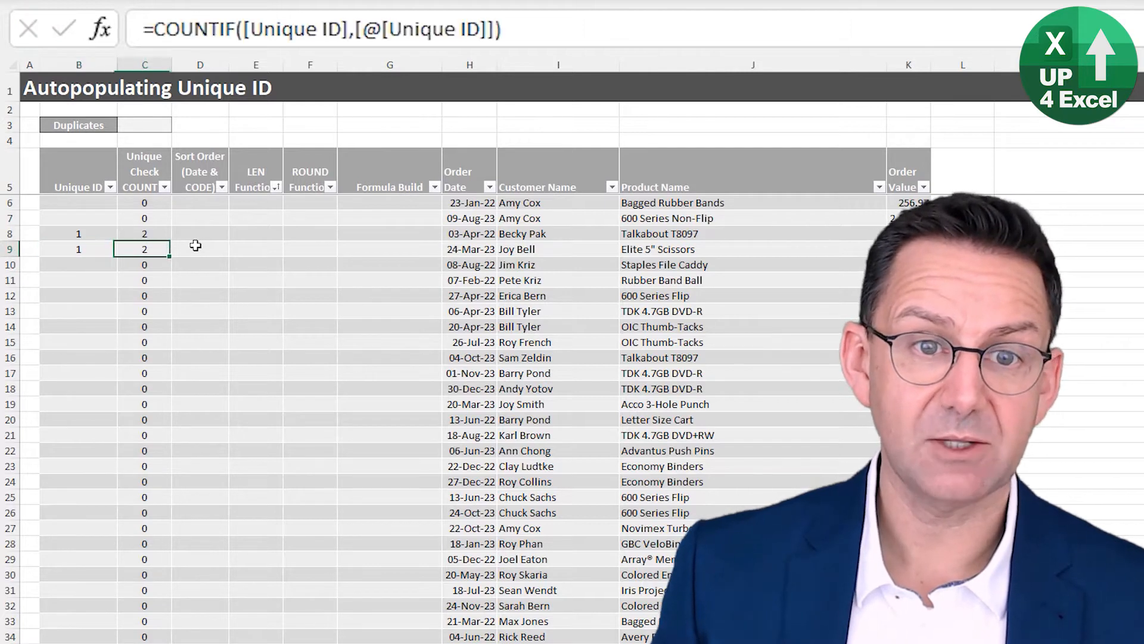
pyautogui.press('Up')
pyautogui.press('Down')
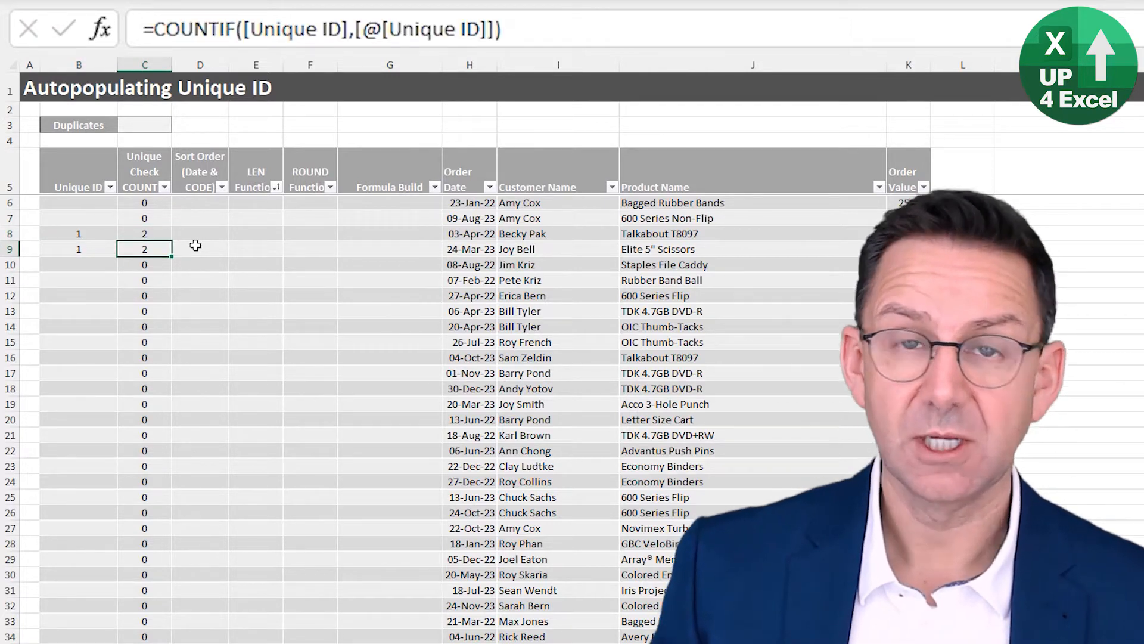
# Enter =COUNTIF(tblUniqueID[Unique Check COUNTIF],">1") in the Duplicates cell C3 to count the repeated IDs
pyautogui.click(153, 126)
pyautogui.write('=coun')
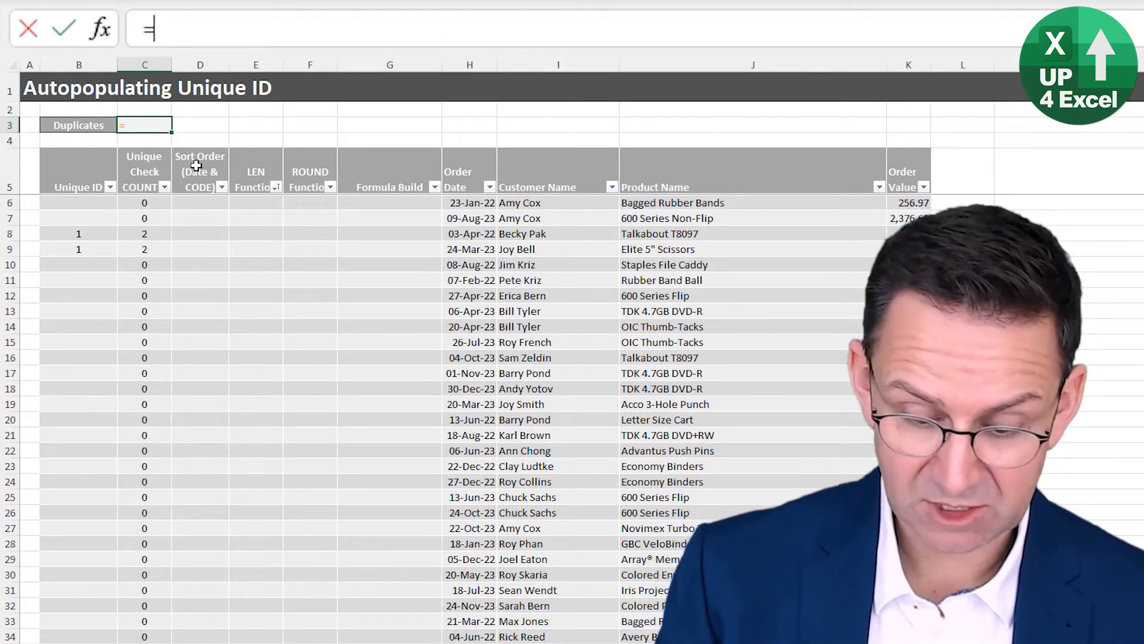
pyautogui.press('Down')
pyautogui.press('Down')
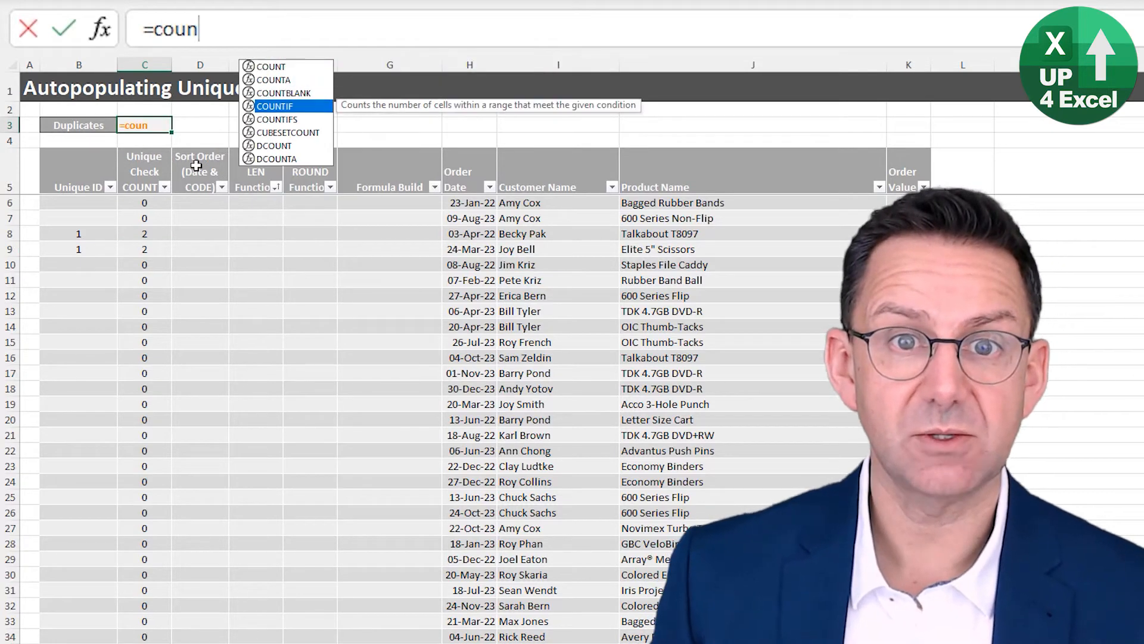
pyautogui.press('Tab')
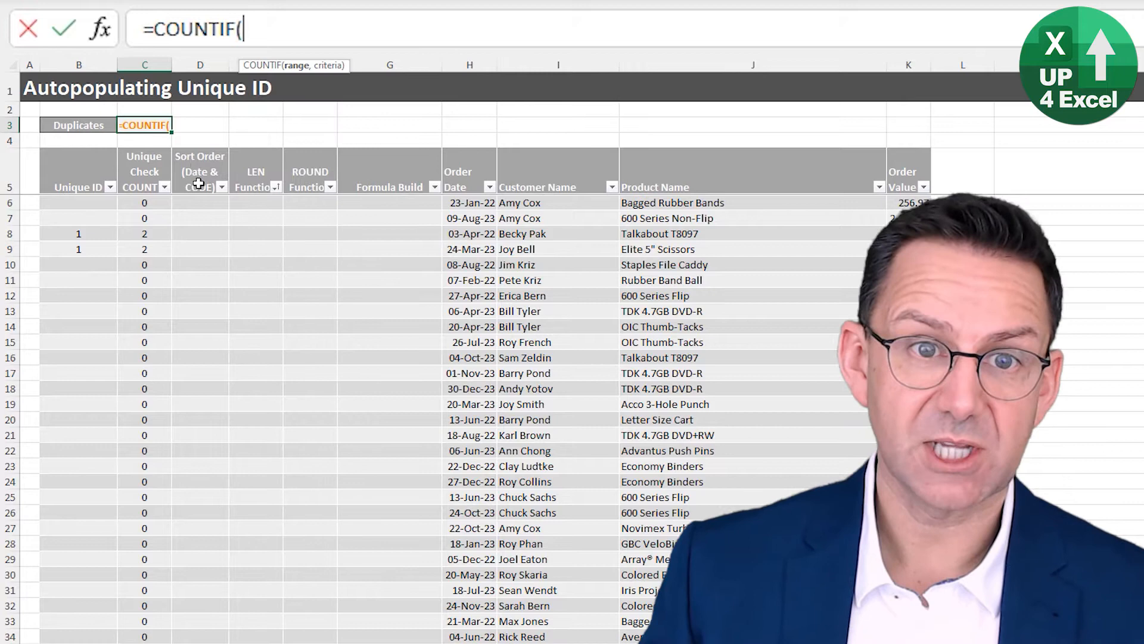
pyautogui.click(145, 153)
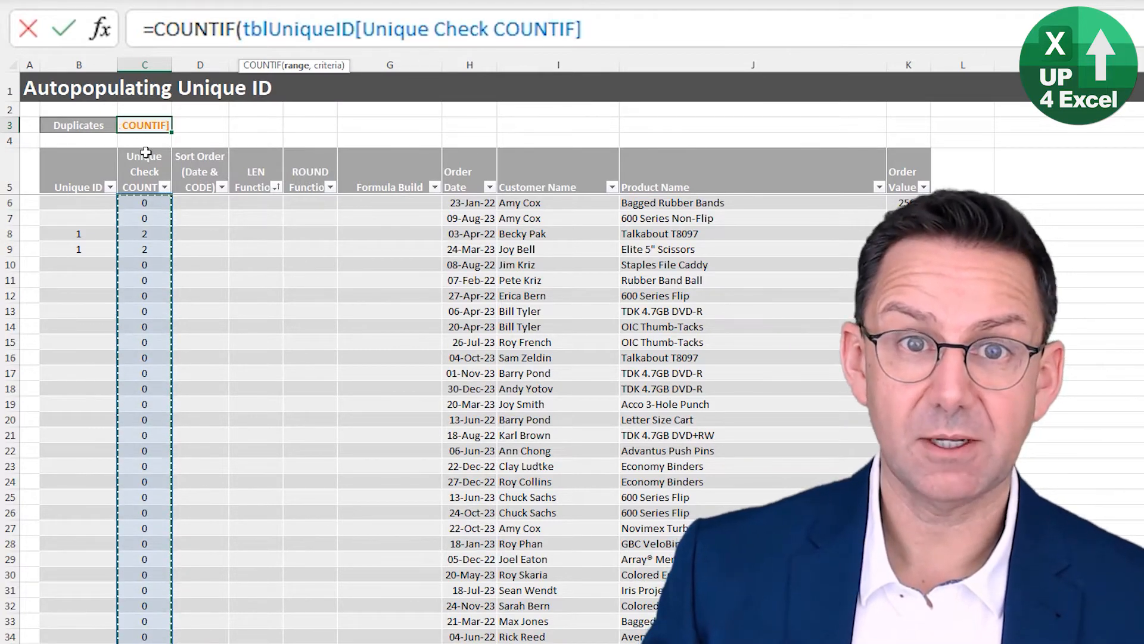
pyautogui.write(',')
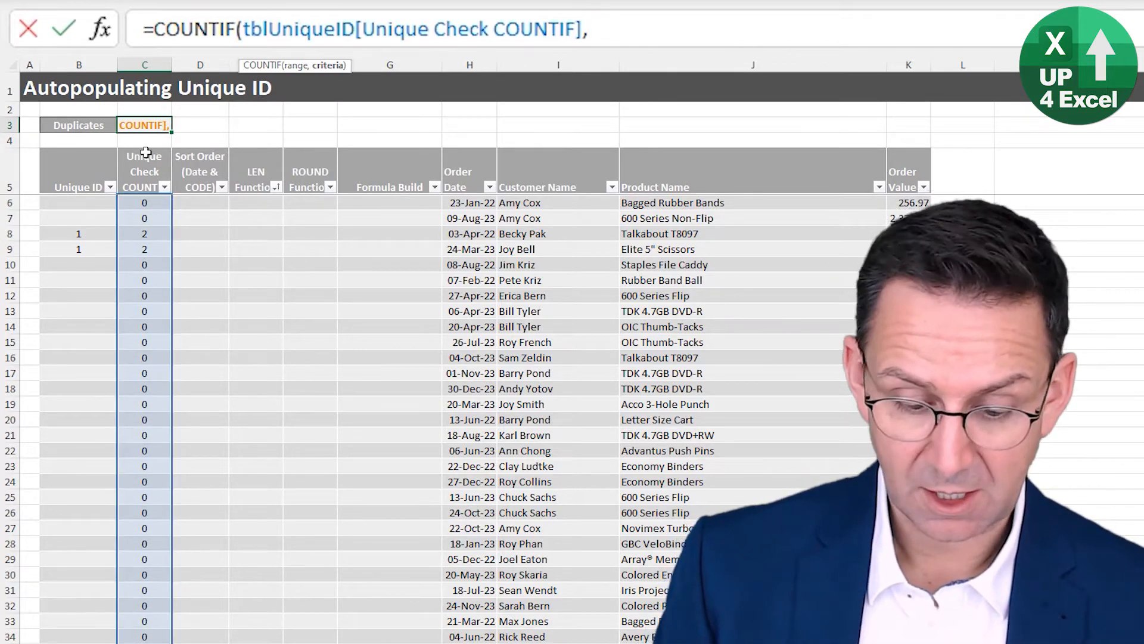
pyautogui.write('">1"')
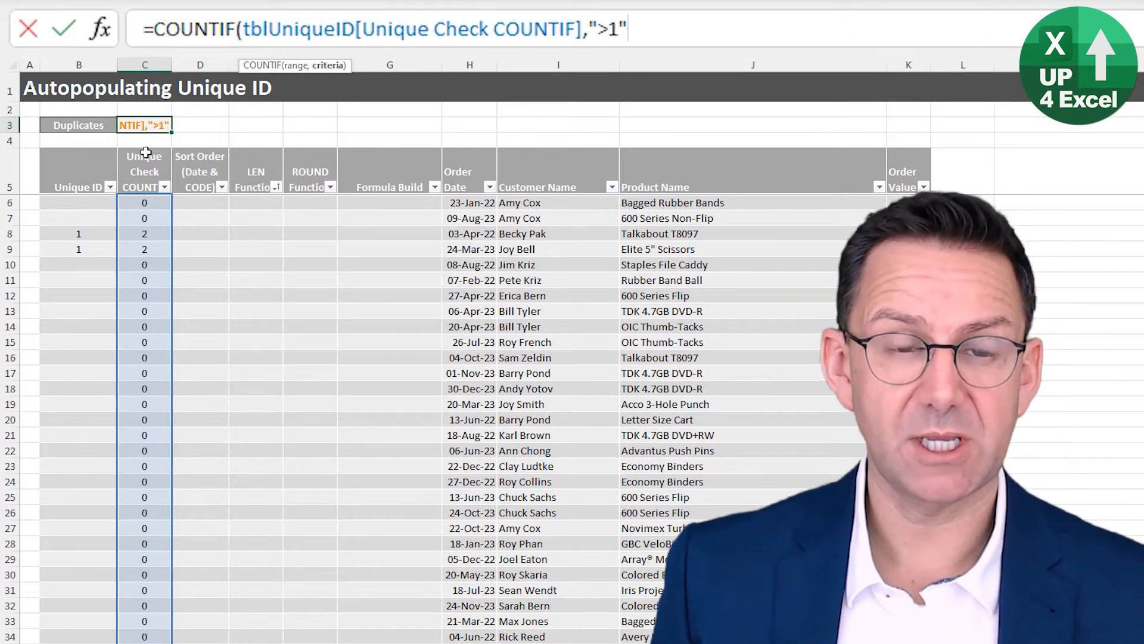
pyautogui.write(')')
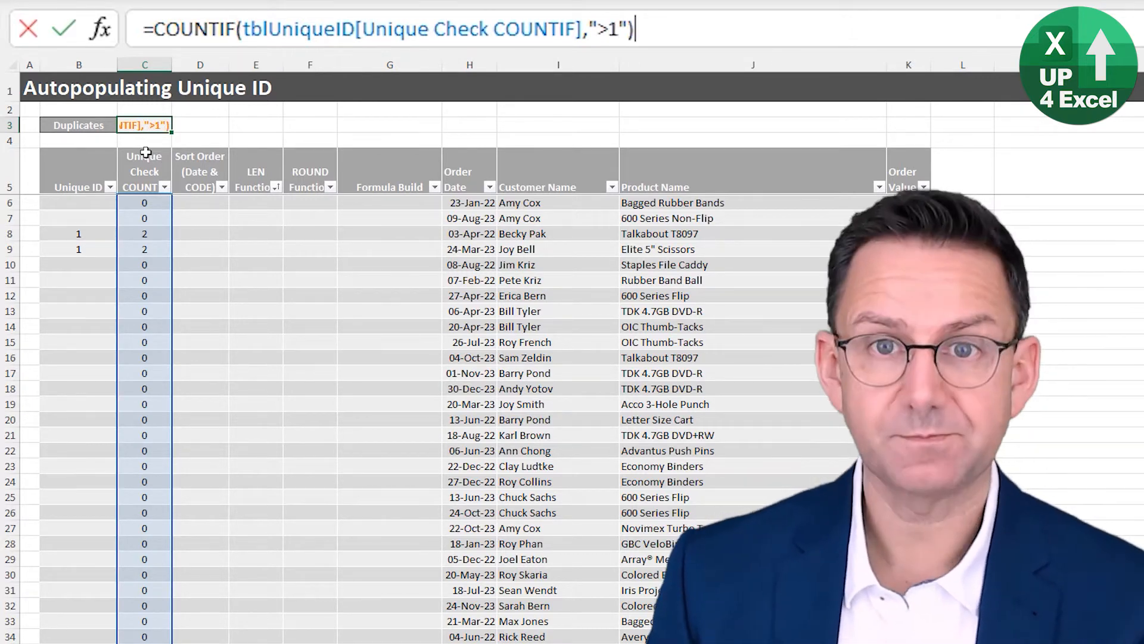
pyautogui.press('Return')
pyautogui.press('Up')
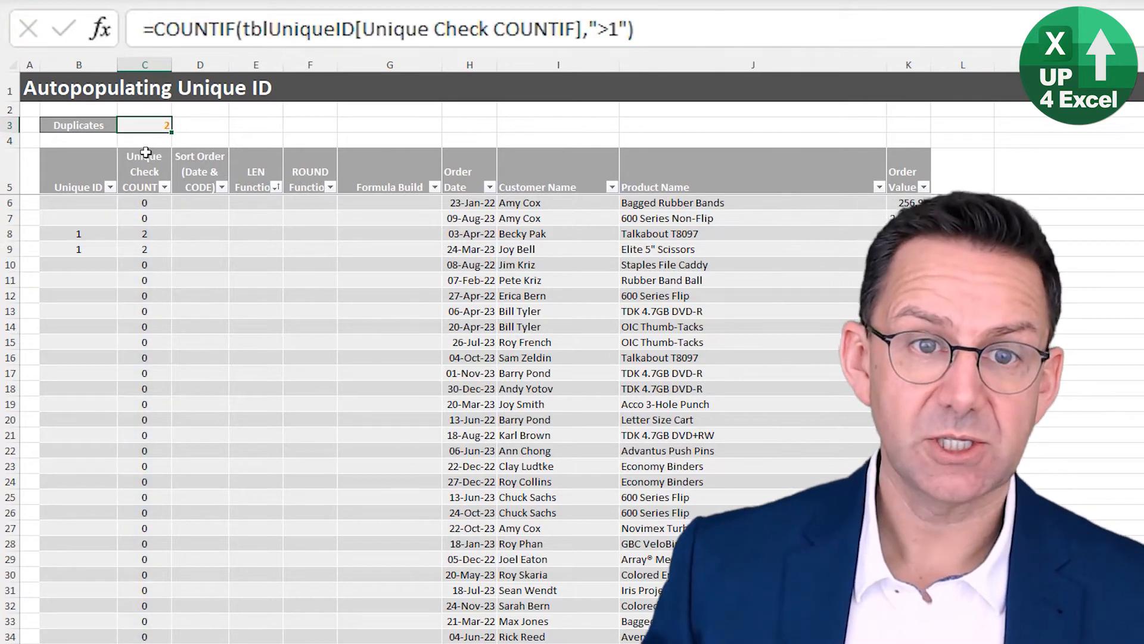
# Clear the two test Unique ID values from cells B8 and B9
pyautogui.moveTo(94, 232); pyautogui.dragTo(95, 241)
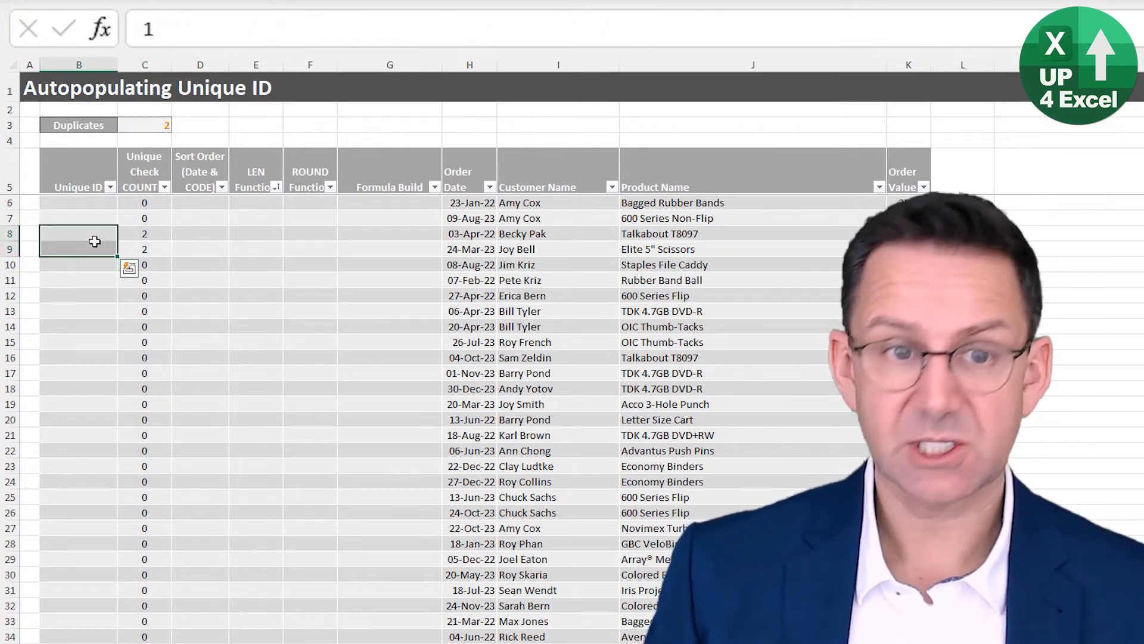
pyautogui.press('Delete')
pyautogui.press('Right')
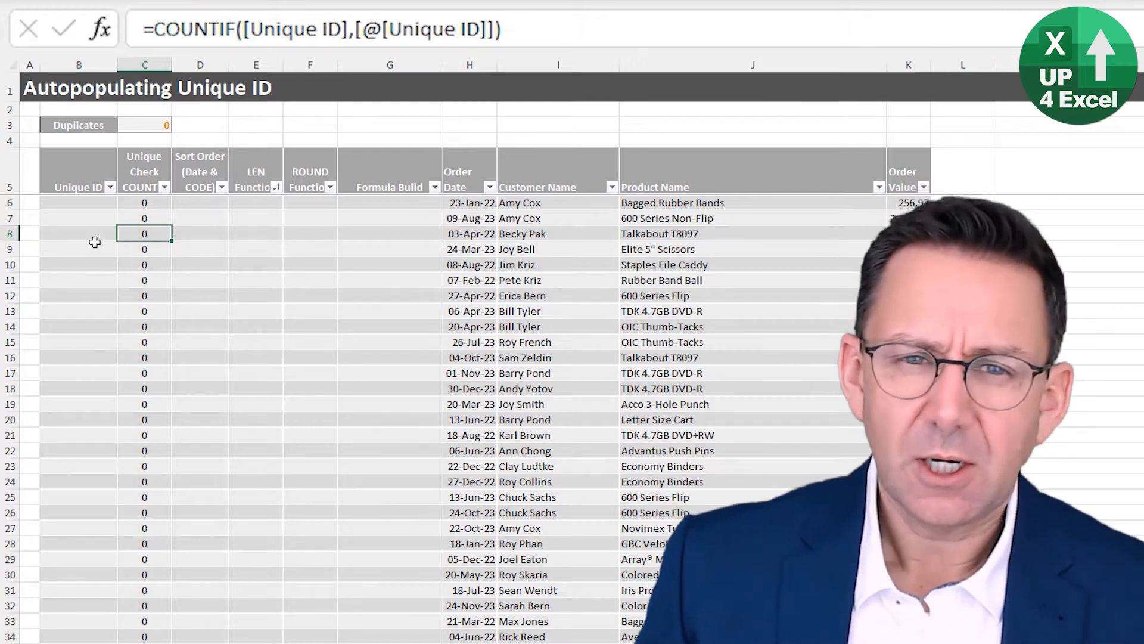
# Fill the Sort Order (Date & CODE) column with =[@[Order Date]], entered in cell D6
pyautogui.press('Right')
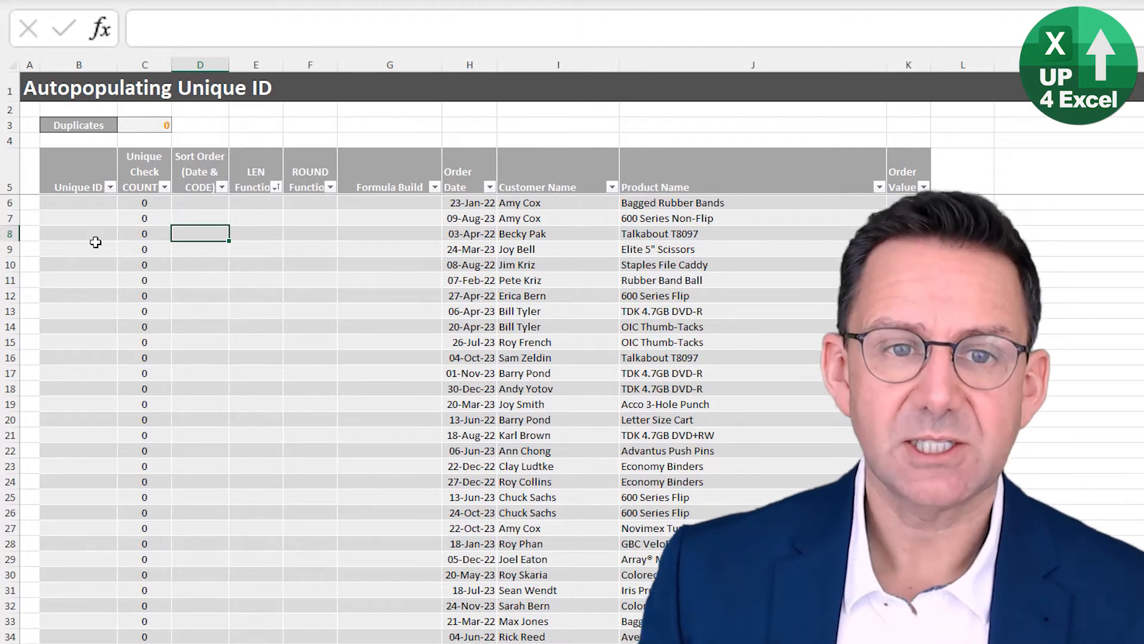
pyautogui.press('Up')
pyautogui.press('Up')
pyautogui.write('=')
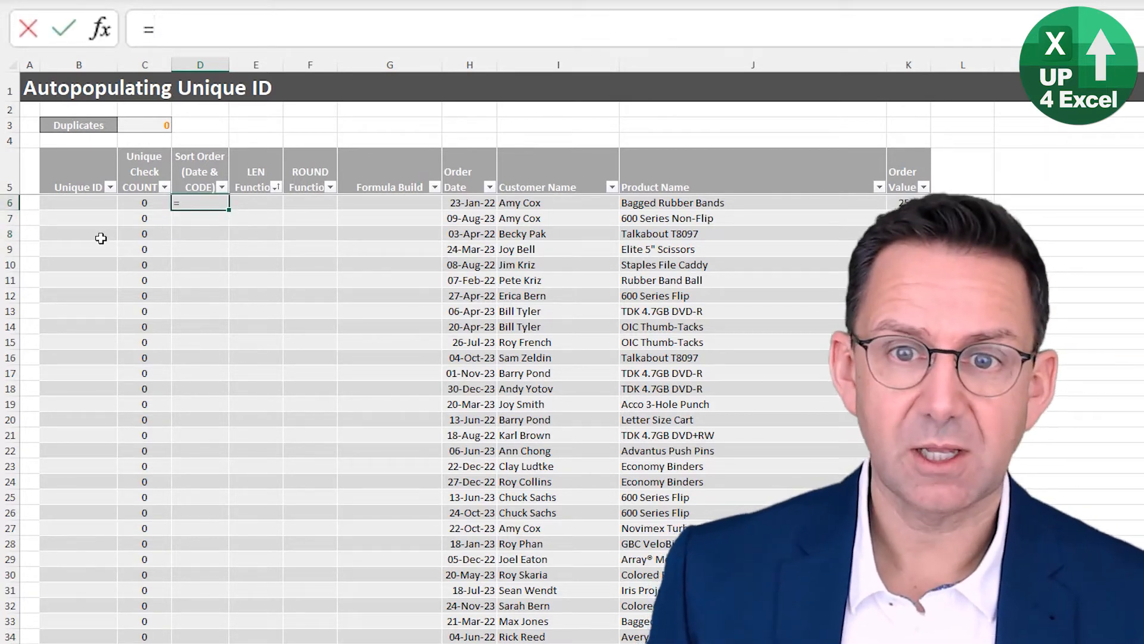
pyautogui.press('Right')
pyautogui.press('Right')
pyautogui.press('Right')
pyautogui.press('Right')
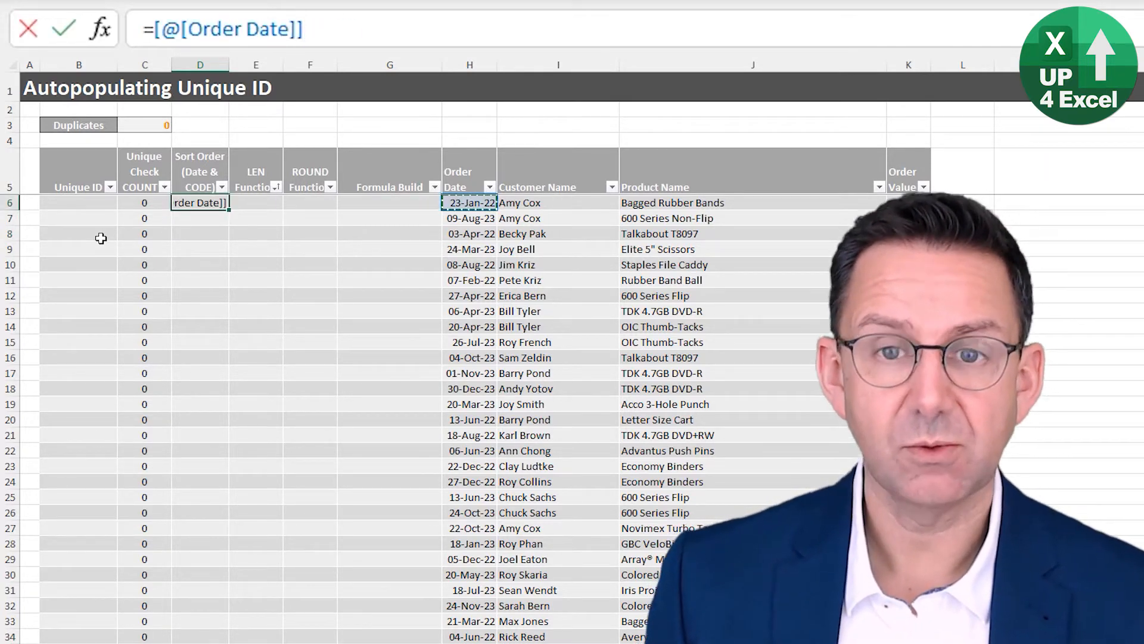
pyautogui.press('Return')
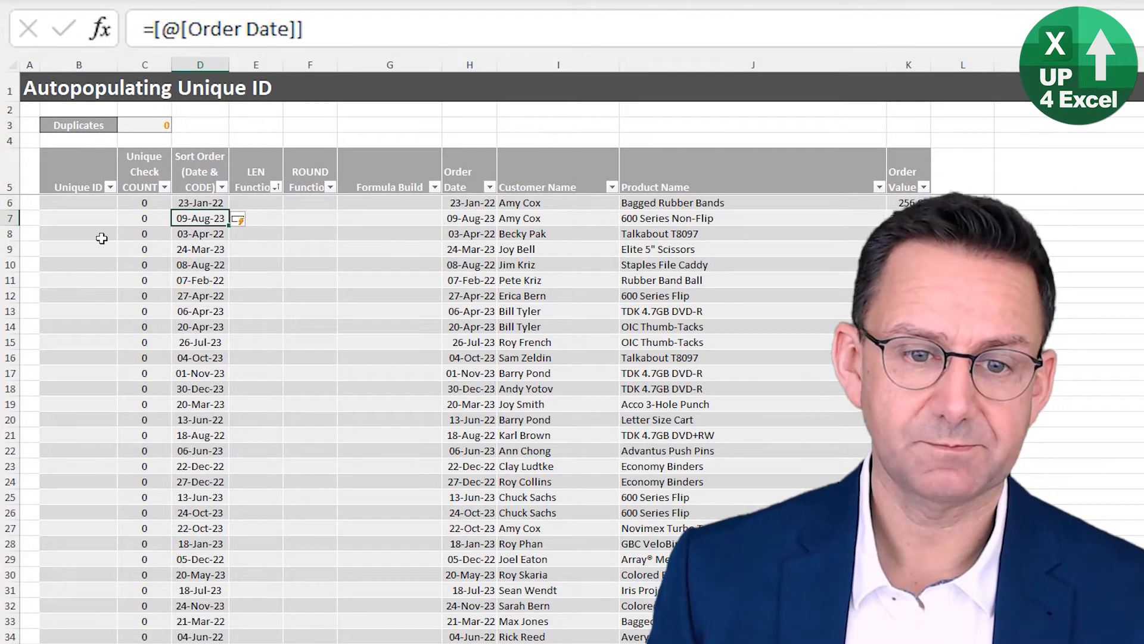
# Fill the Unique ID column with =[@[Sort Order (Date & CODE)]], entered in cell B6
pyautogui.press('Up')
pyautogui.press('Left')
pyautogui.press('Left')
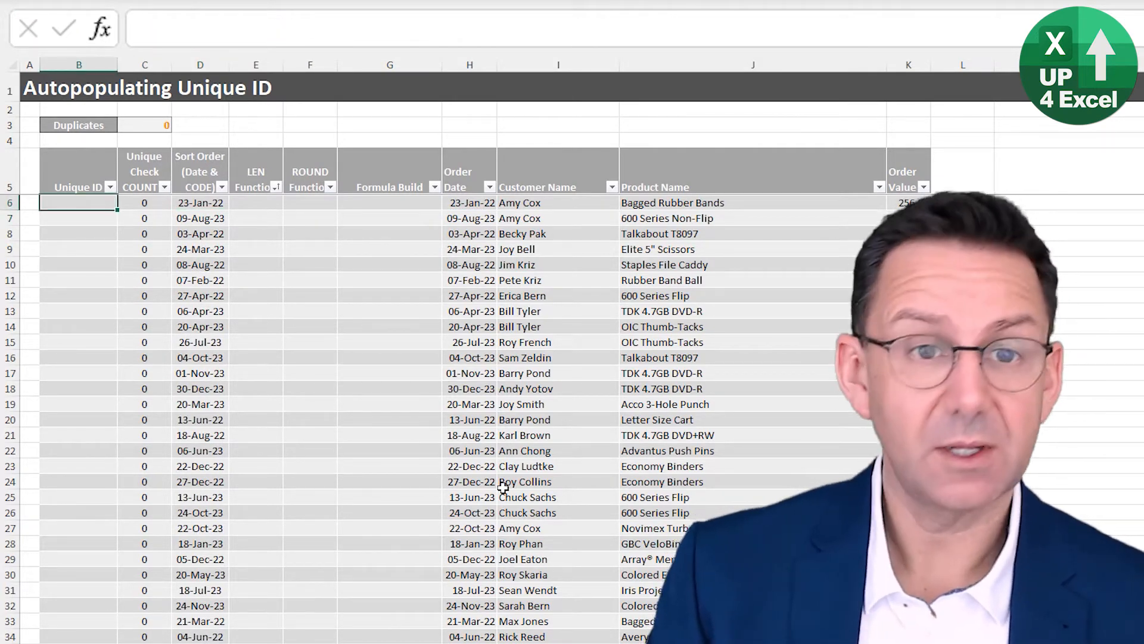
pyautogui.write('=')
pyautogui.press('Right')
pyautogui.press('Right')
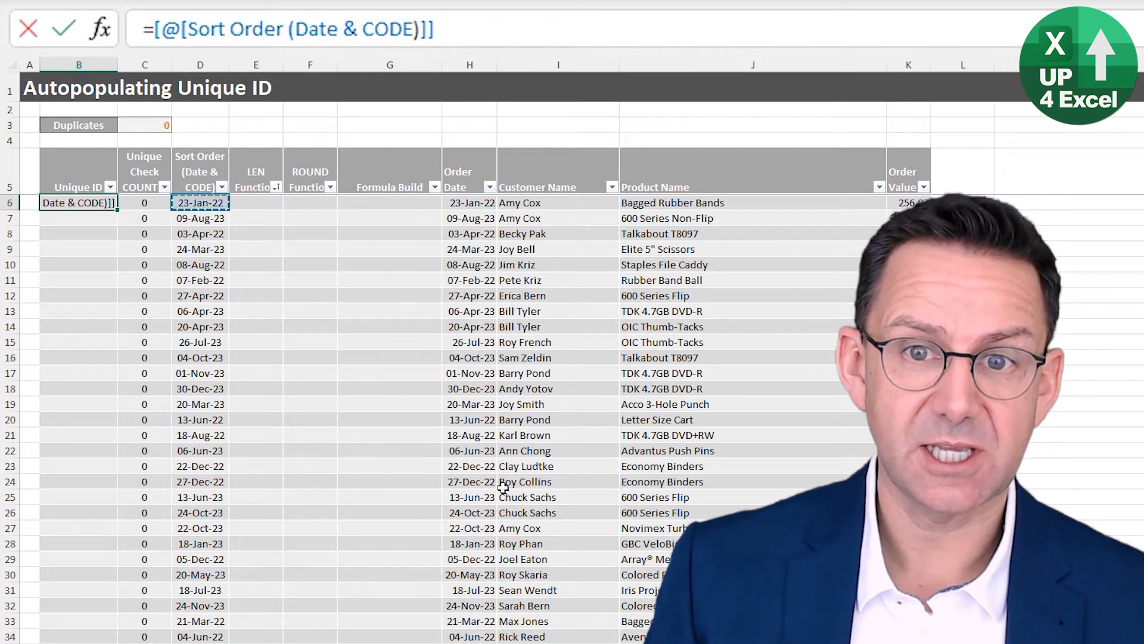
pyautogui.press('Return')
pyautogui.press('Up')
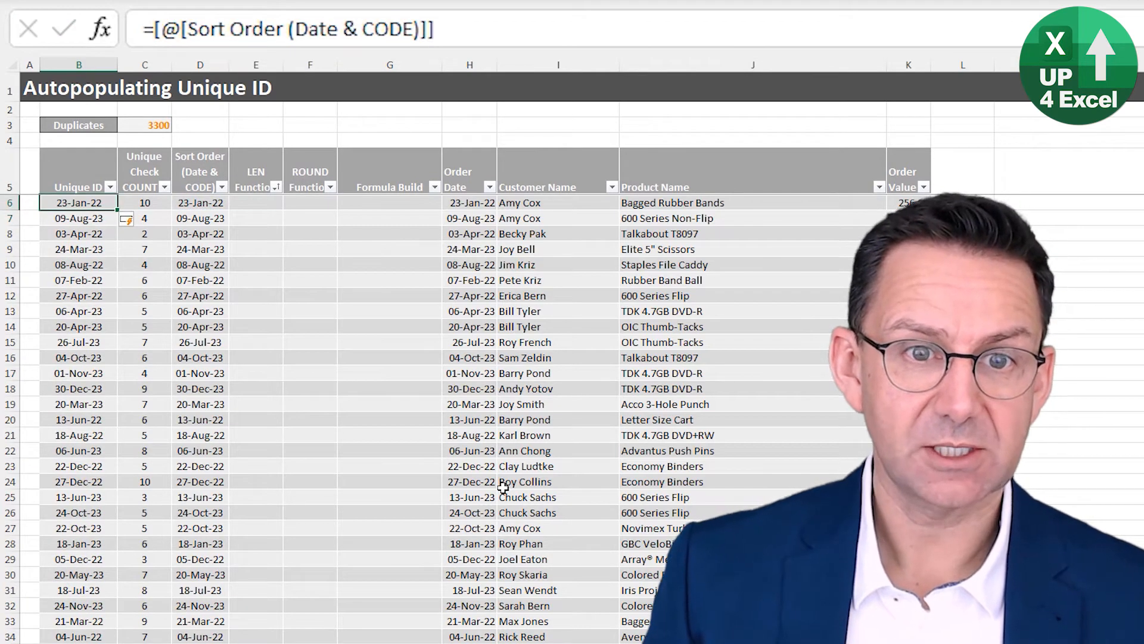
# Inspect the Duplicates count in C3 and the first uniqueness count in C6 for the date-based IDs
pyautogui.press('Right')
pyautogui.press('Up')
pyautogui.press('Up')
pyautogui.press('Up')
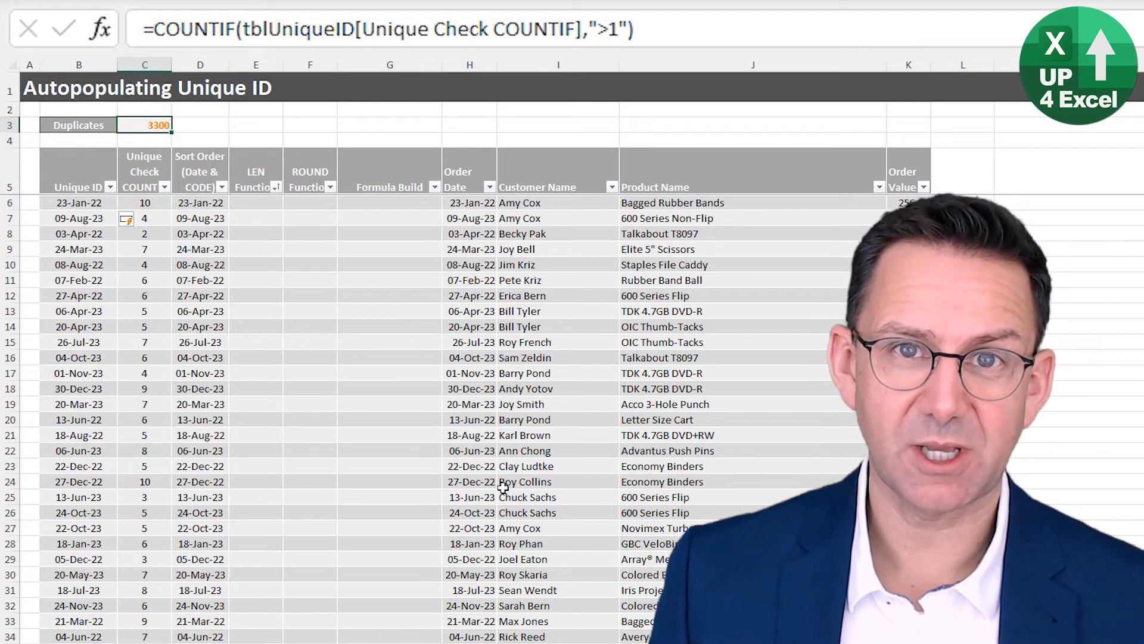
pyautogui.press('Down')
pyautogui.press('Down')
pyautogui.press('Down')
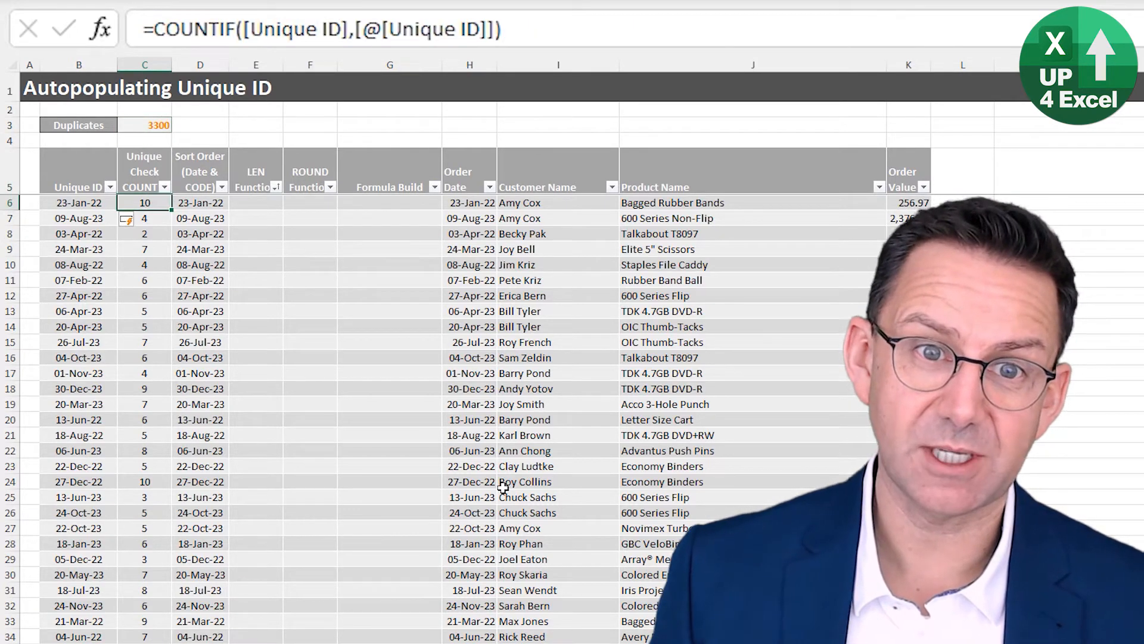
# Extend the Sort Order (Date & CODE) formula in D6 to =[@[Order Date]]&CODE([@[Customer Name]])
pyautogui.press('Right')
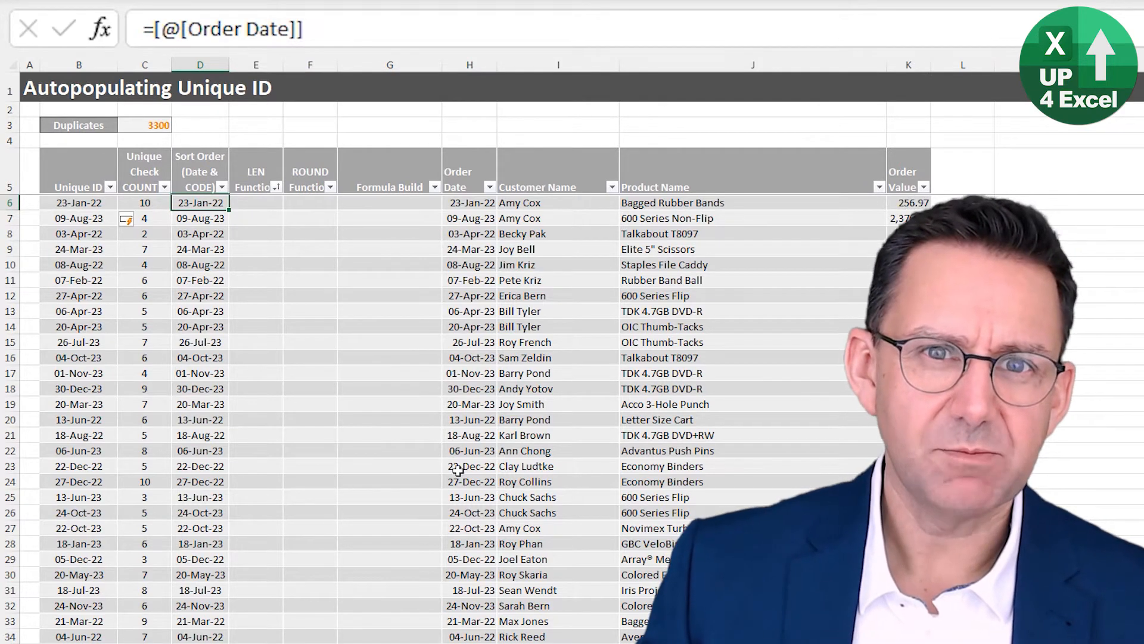
pyautogui.click(335, 29)
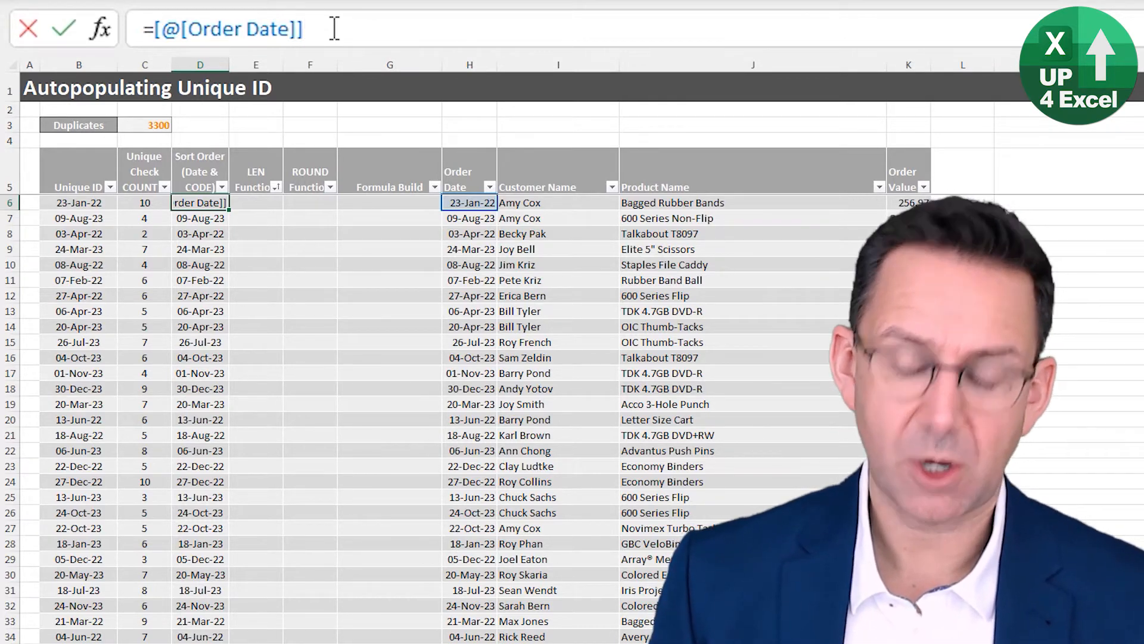
pyautogui.write('&')
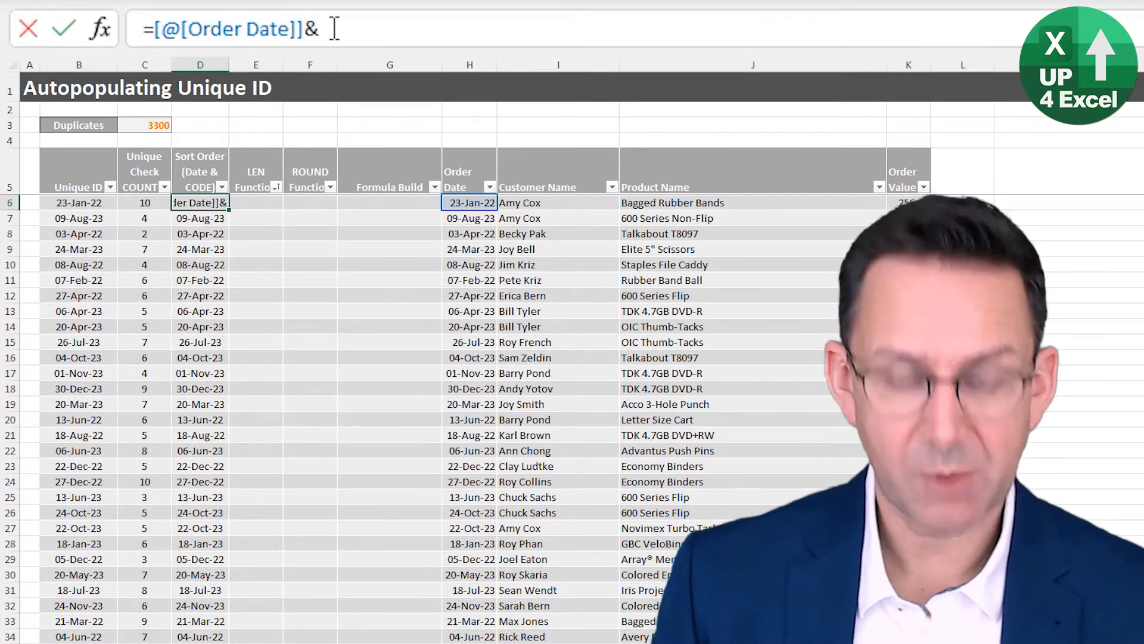
pyautogui.write('code')
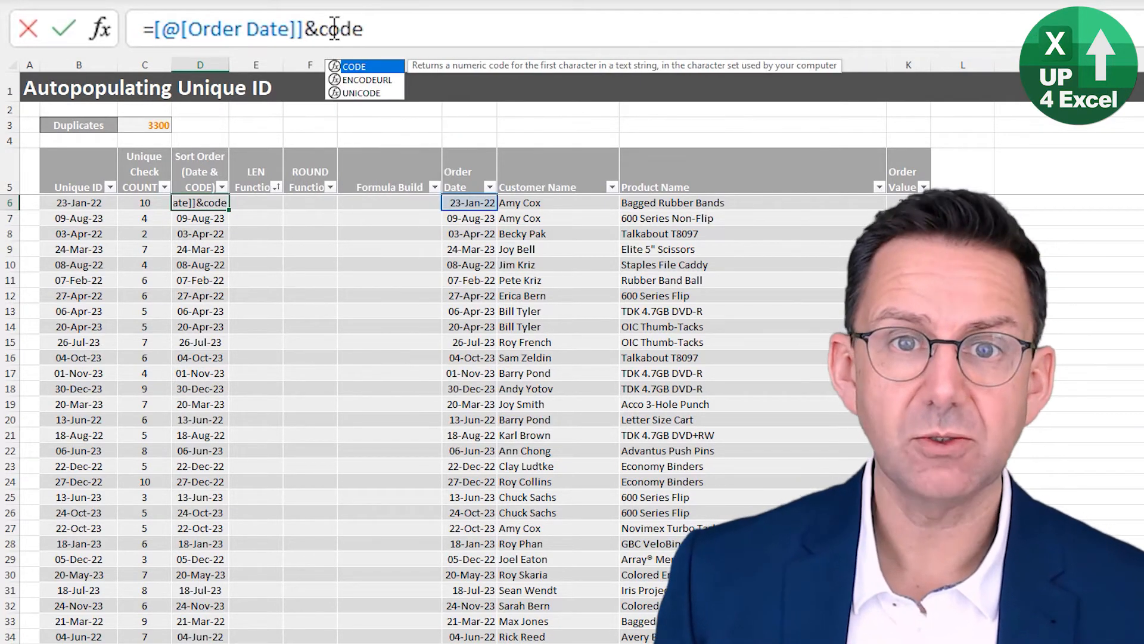
pyautogui.press('Tab')
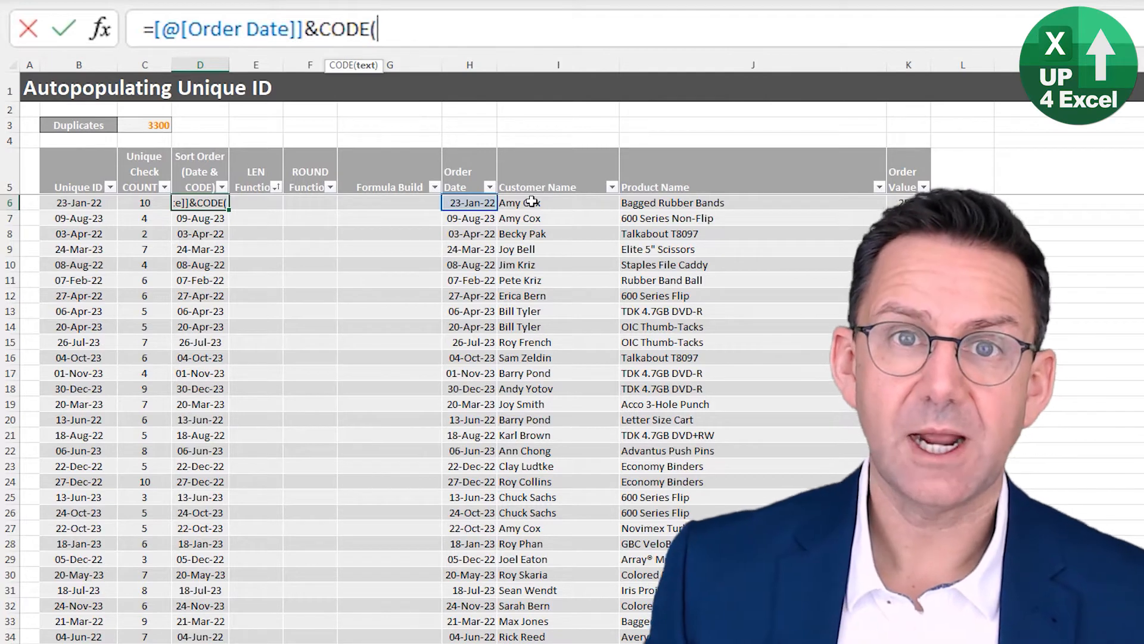
pyautogui.click(531, 202)
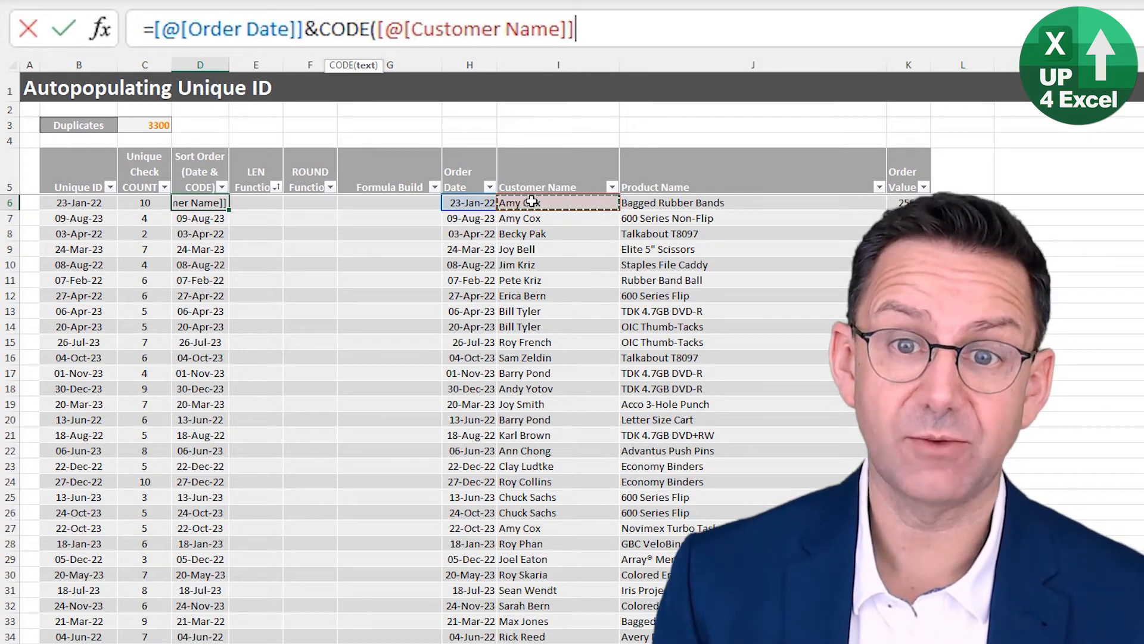
pyautogui.write(')')
pyautogui.press('Return')
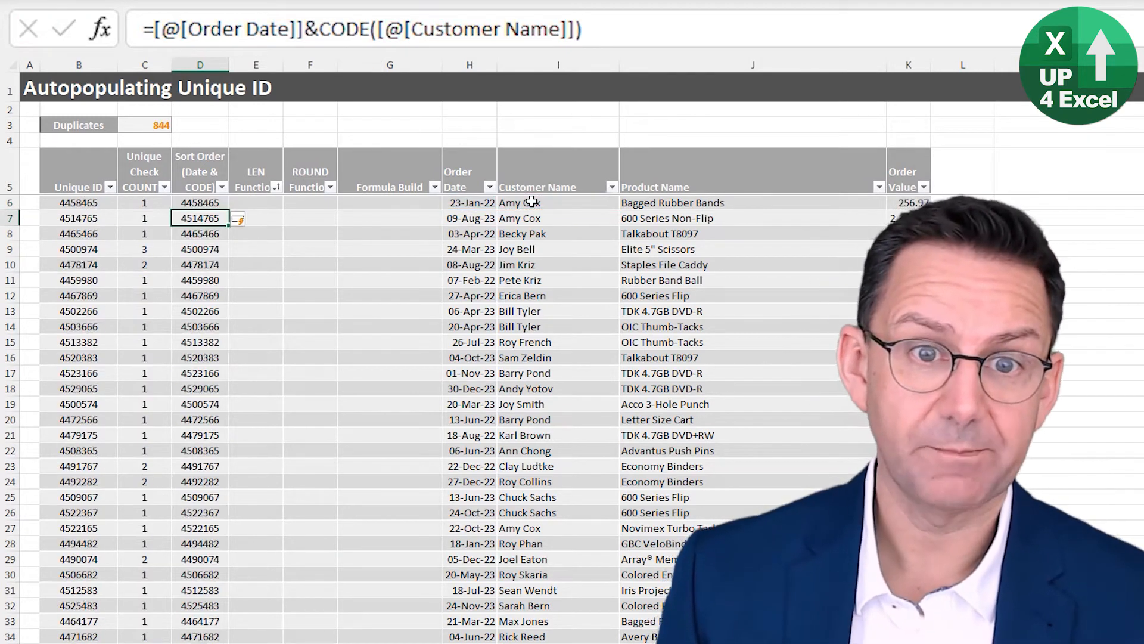
pyautogui.press('Up')
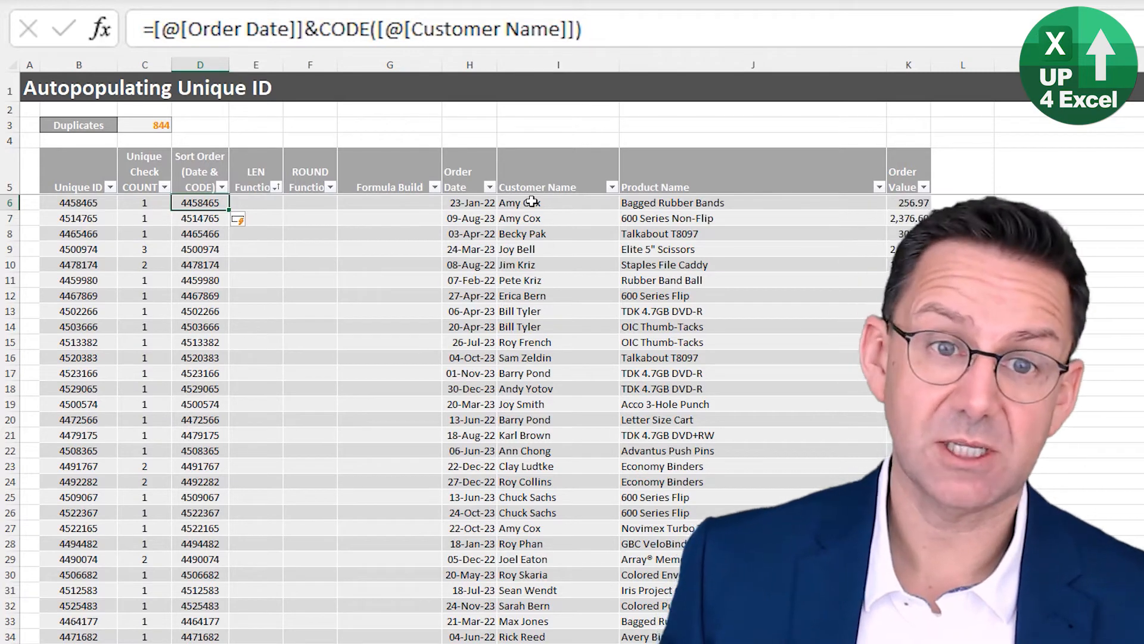
# Recheck the Duplicates count in C3 and the uniqueness count in C6 with the customer code added to the IDs
pyautogui.press('Up')
pyautogui.press('Up')
pyautogui.press('Up')
pyautogui.press('Left')
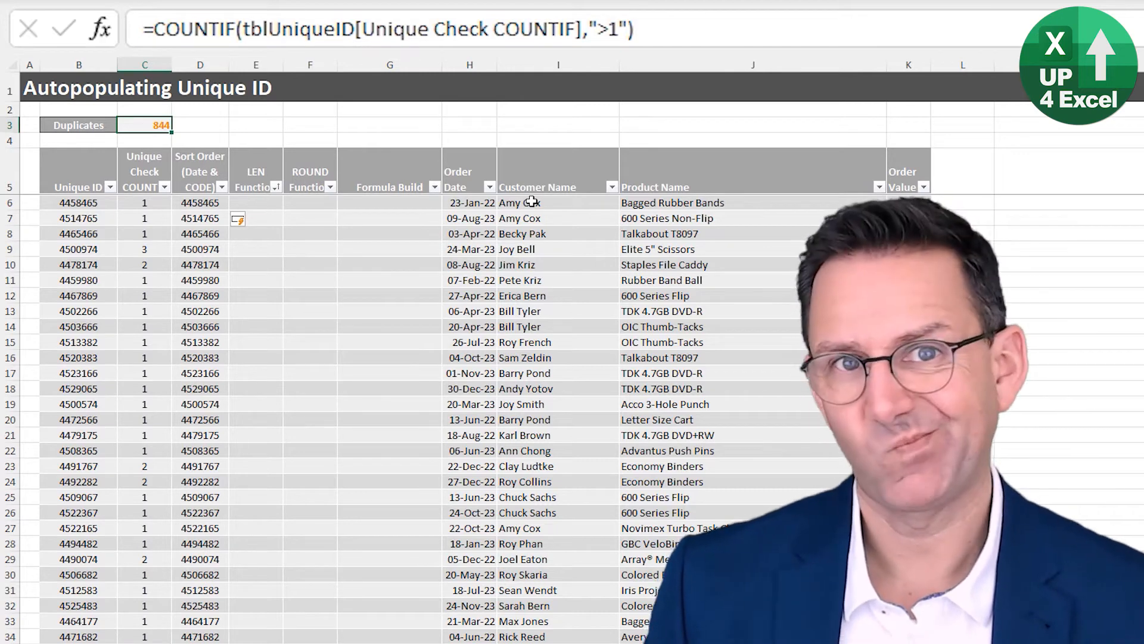
pyautogui.press('Down')
pyautogui.press('Down')
pyautogui.press('Down')
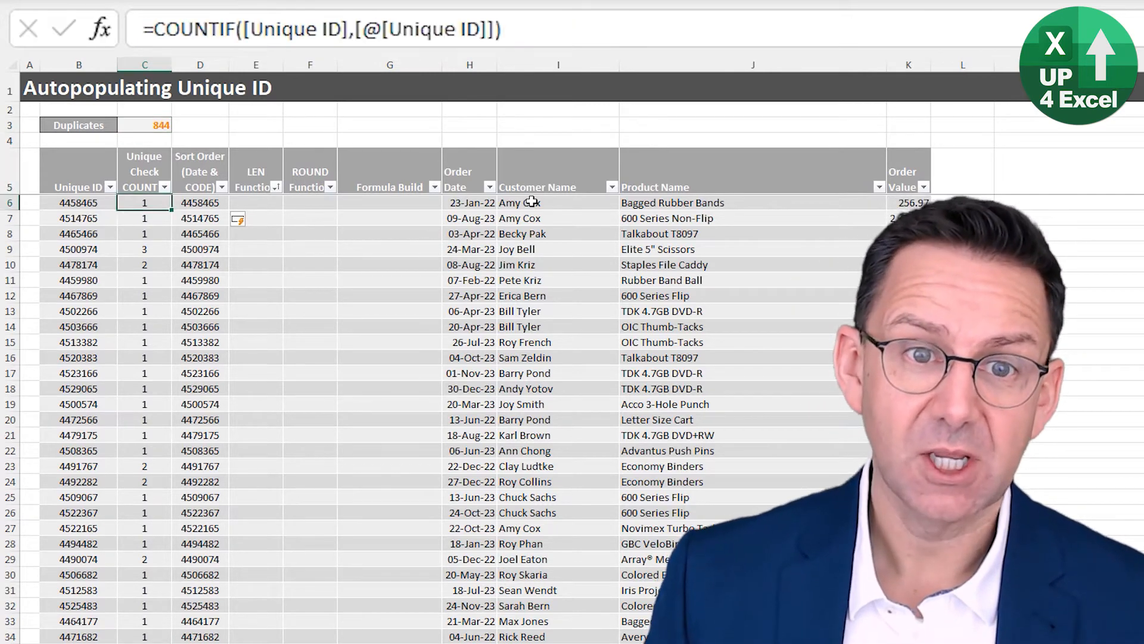
# Sort the table in ascending order by the Sort Order (Date & CODE) column
pyautogui.press('Right')
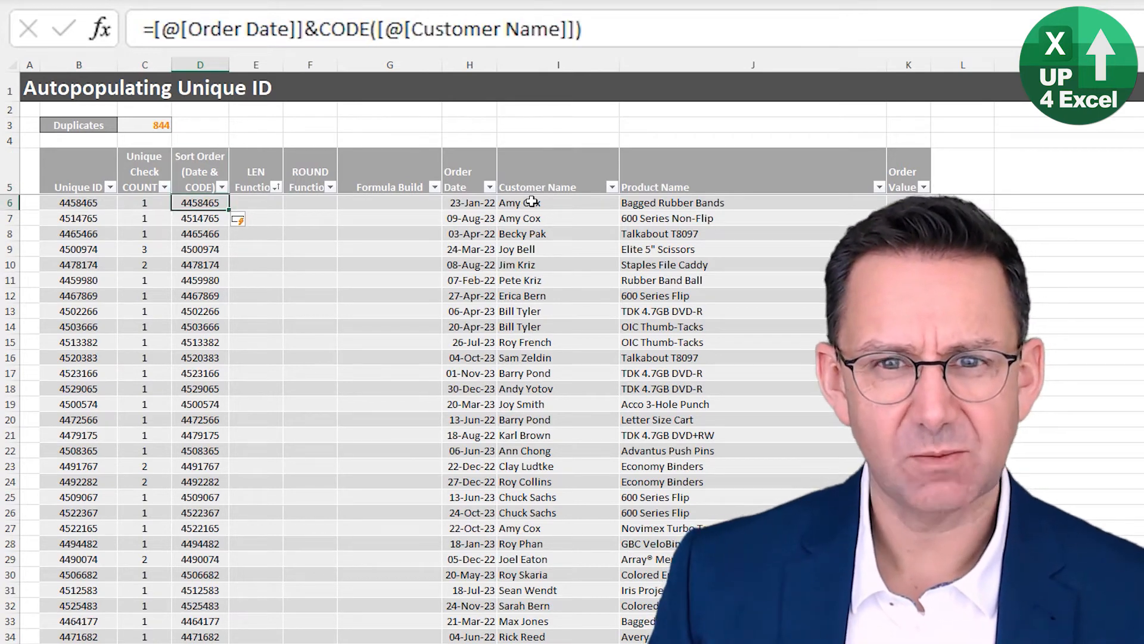
pyautogui.hotkey('alt', 'a')
pyautogui.press('s')
pyautogui.press('a')
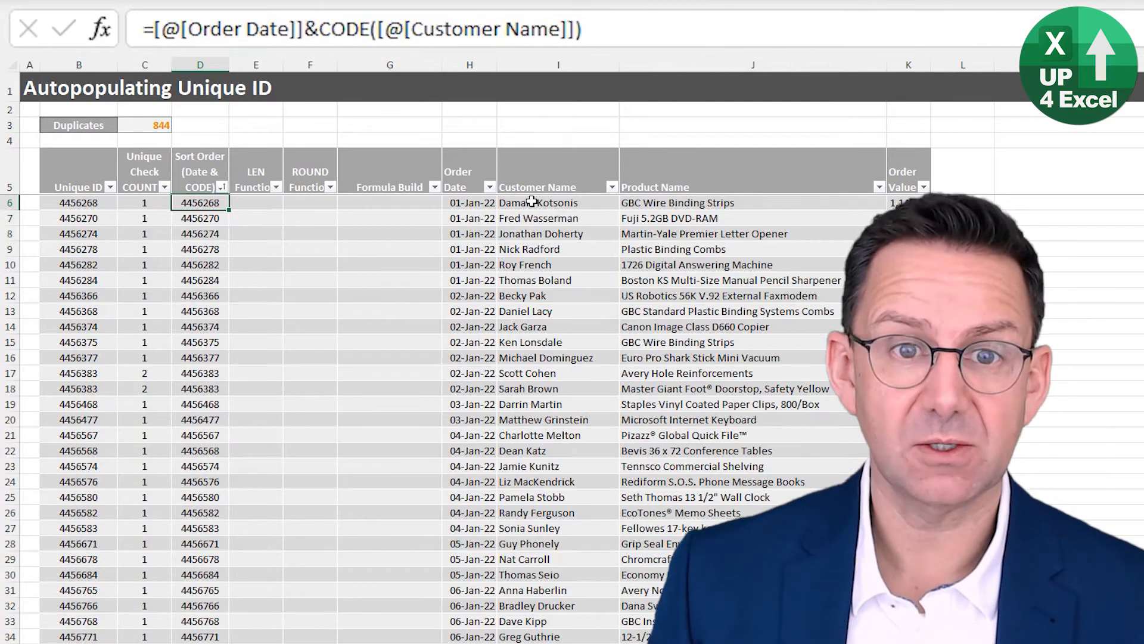
pyautogui.press('Up')
pyautogui.press('Down')
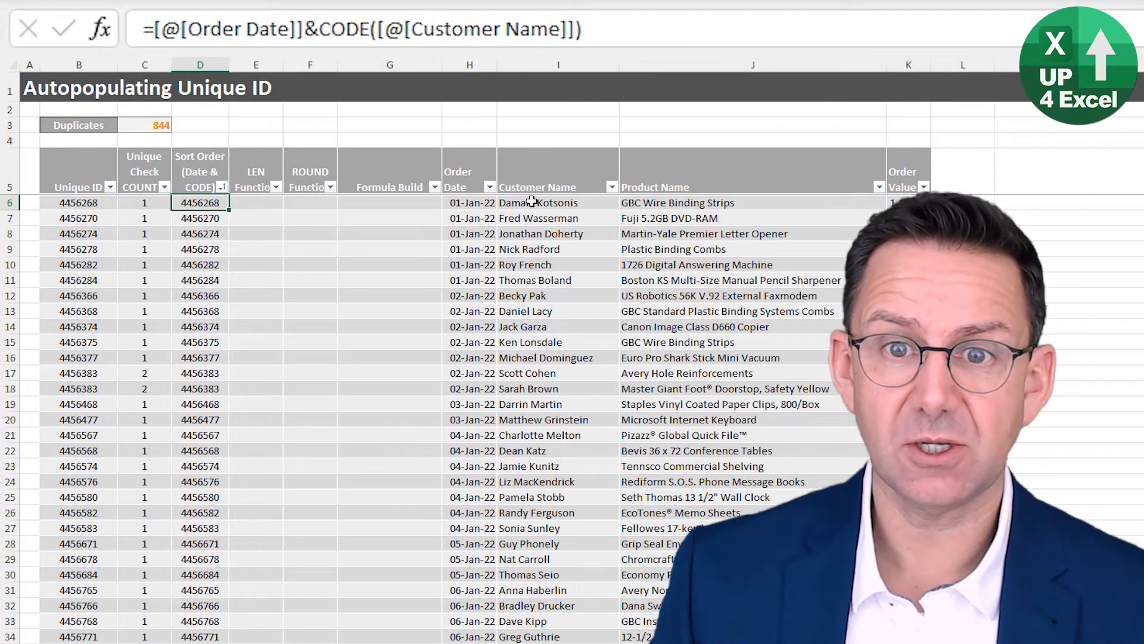
# Inspect the first sorted row's order date and customer name, and undo the ascending sort
pyautogui.click(481, 205)
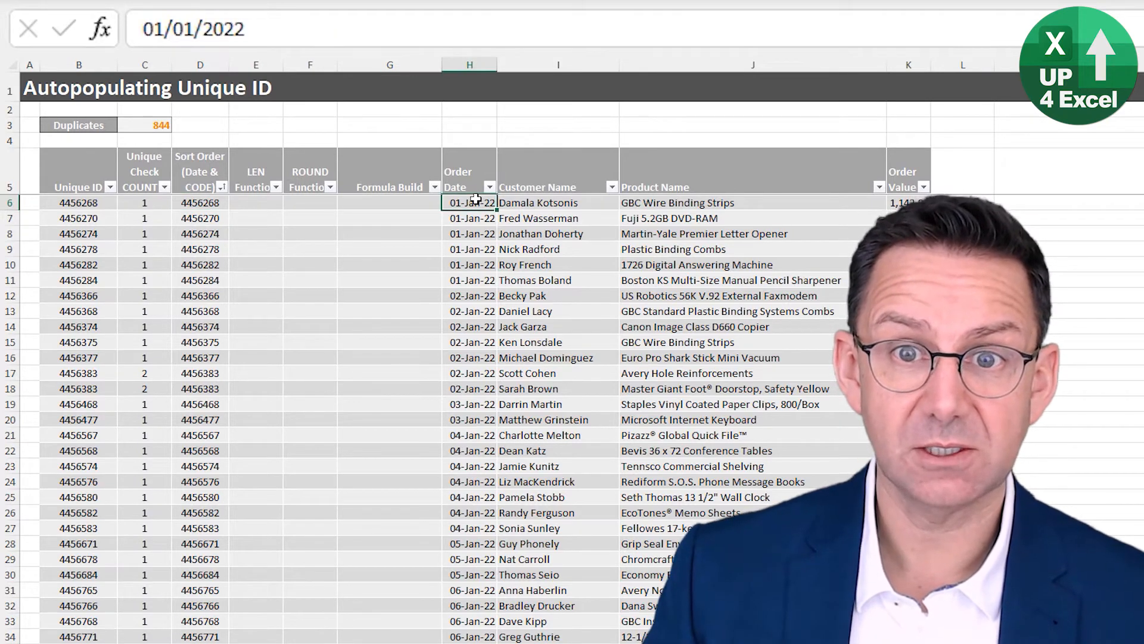
pyautogui.click(529, 203)
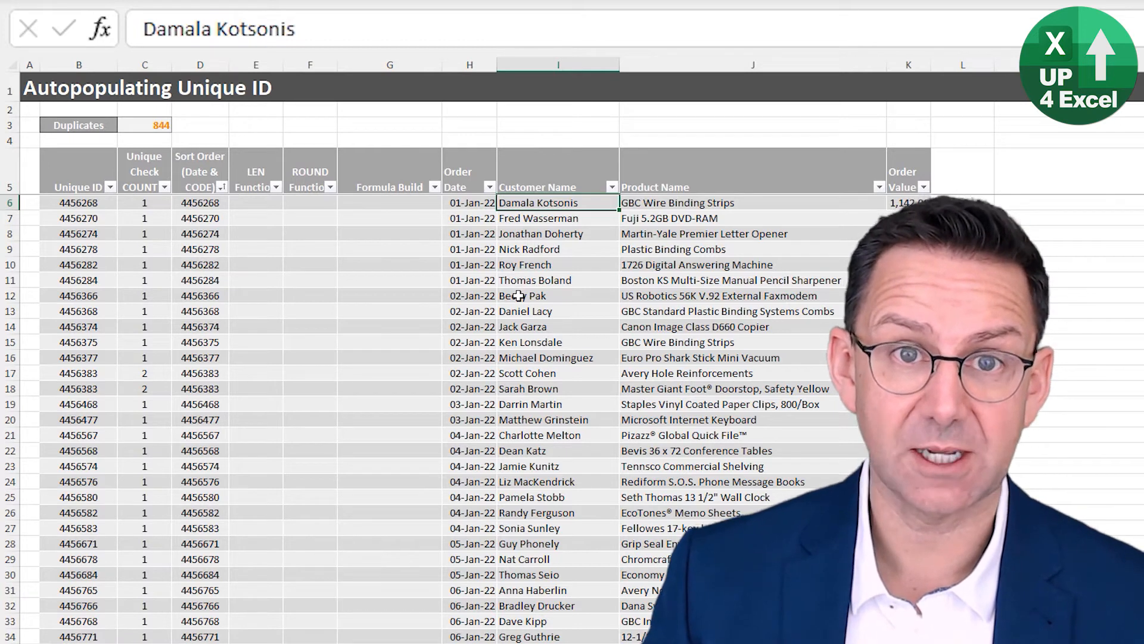
pyautogui.press('Left')
pyautogui.press('Left')
pyautogui.press('Left')
pyautogui.press('Left')
pyautogui.press('Left')
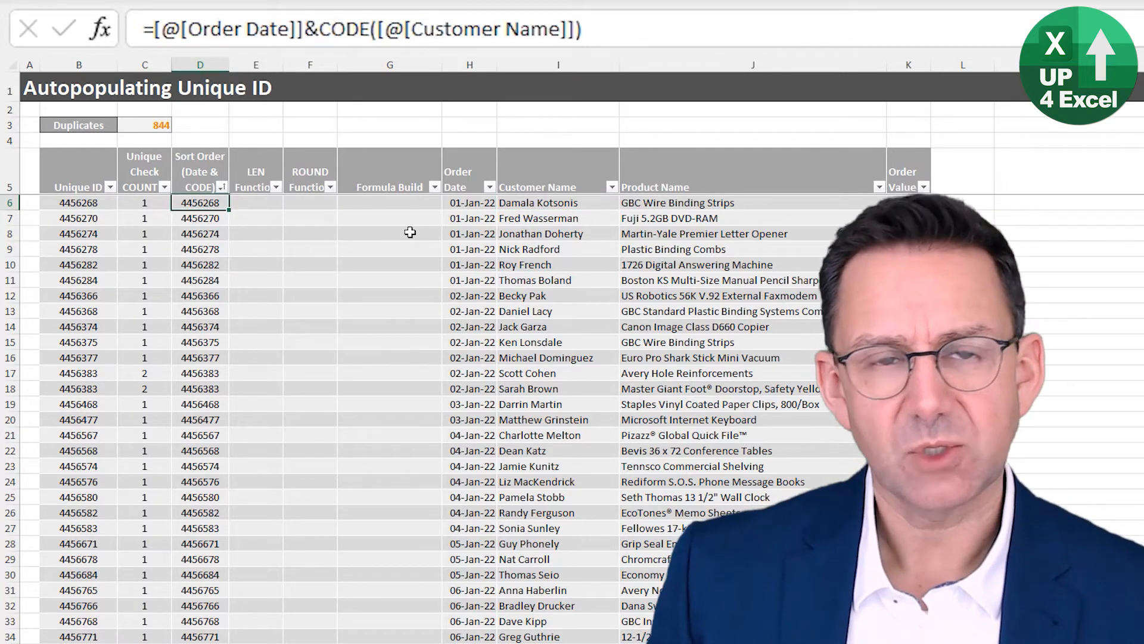
pyautogui.hotkey('ctrl', 'z')
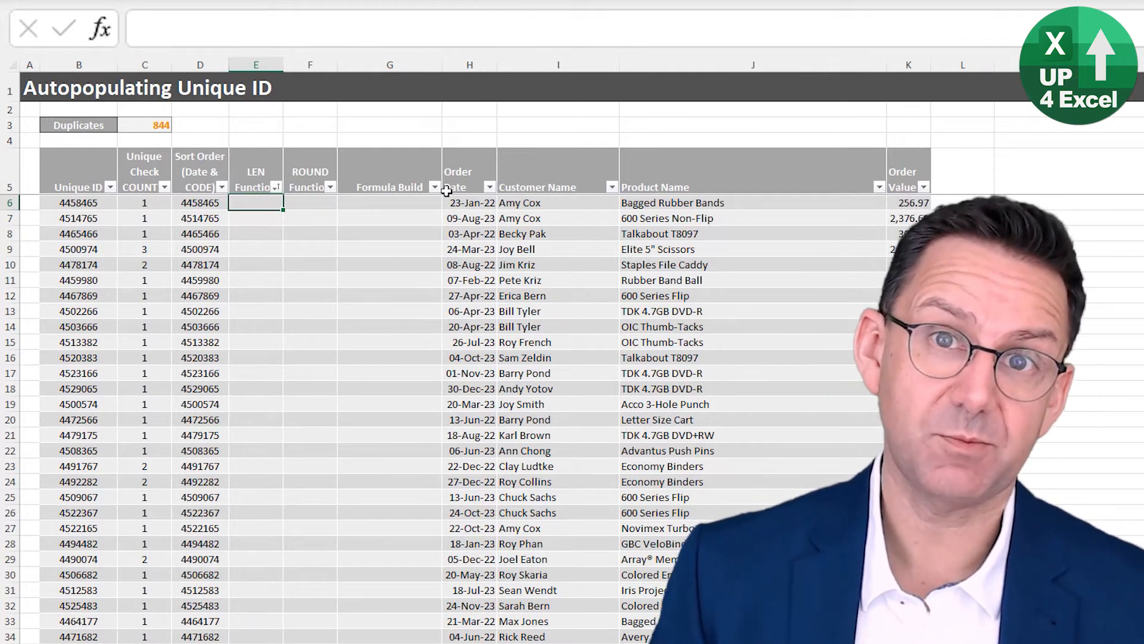
# Fill the LEN Function column with =LEN([@[Customer Name]]), entered in cell E6
pyautogui.write('=len(')
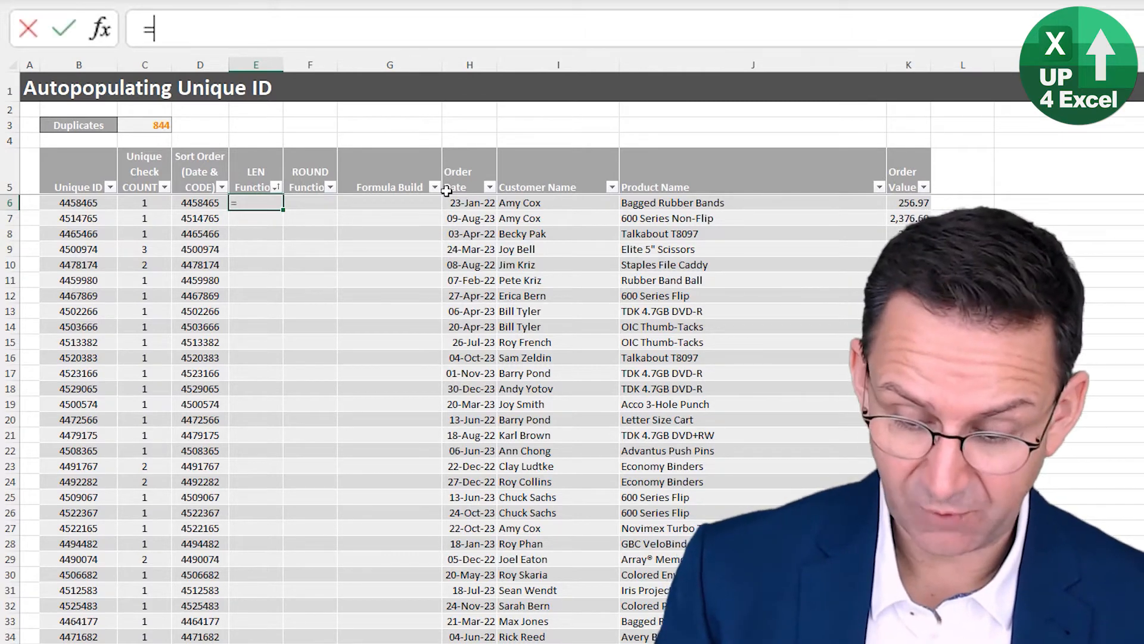
pyautogui.press('Right')
pyautogui.press('Right')
pyautogui.press('Right')
pyautogui.press('Right')
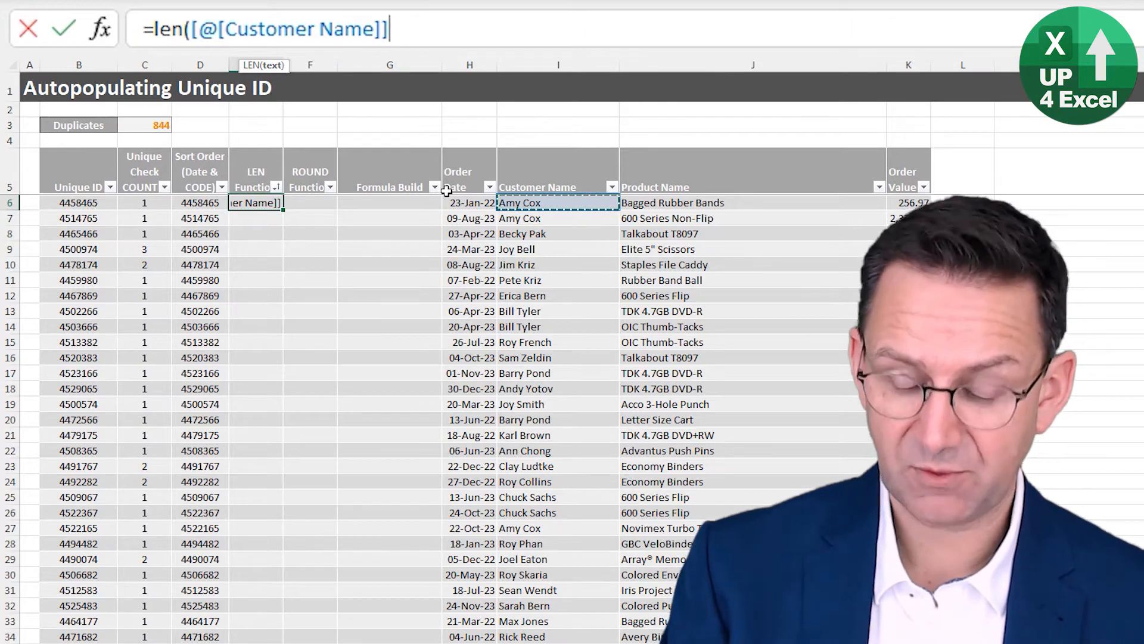
pyautogui.write(')')
pyautogui.press('Return')
# Review the customer name lengths down the LEN Function column to see how often they repeat
pyautogui.press('Down')
pyautogui.press('Down')
pyautogui.press('Down')
pyautogui.press('Down')
pyautogui.press('Down')
pyautogui.press('Down')
pyautogui.press('Down')
pyautogui.press('Down')
pyautogui.press('Down')
pyautogui.press('Down')
pyautogui.press('Down')
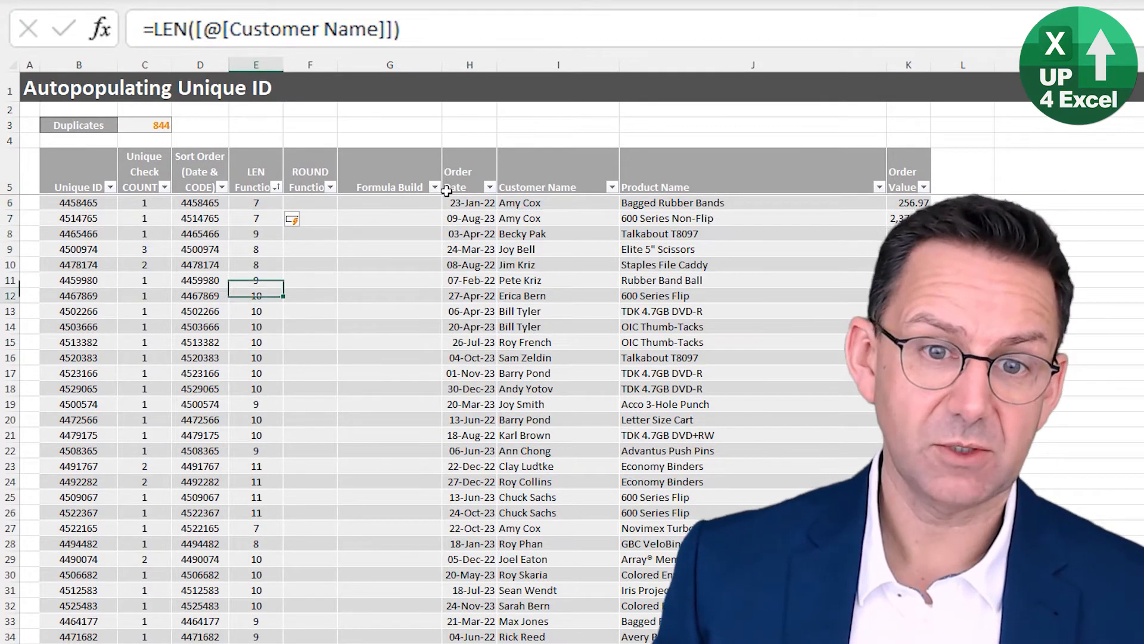
pyautogui.press('Up')
pyautogui.press('Up')
pyautogui.press('Up')
pyautogui.press('Up')
pyautogui.press('Up')
pyautogui.press('Up')
pyautogui.press('Up')
pyautogui.press('Up')
pyautogui.press('Up')
pyautogui.press('Up')
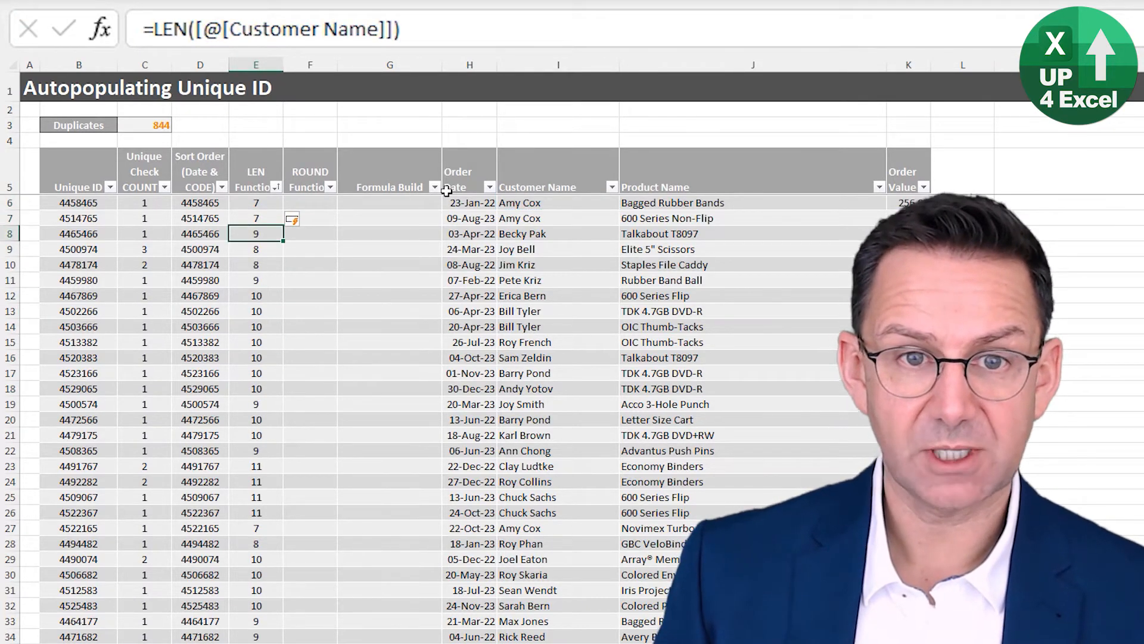
pyautogui.press('Down')
pyautogui.press('Down')
pyautogui.press('Down')
pyautogui.press('Down')
pyautogui.press('Down')
pyautogui.press('Down')
pyautogui.press('Down')
pyautogui.press('Down')
pyautogui.press('Down')
pyautogui.press('Down')
pyautogui.press('Down')
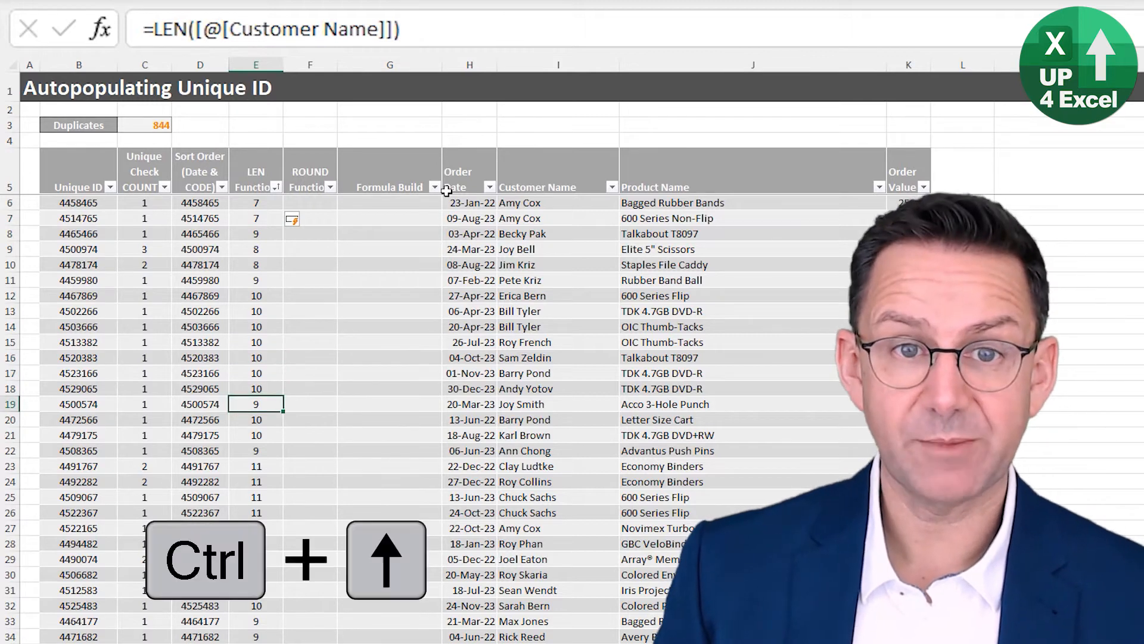
# Extend the LEN Function column's formula to =LEN([@[Customer Name]])*LEN([@[Product Name]]), edited in cell E6
pyautogui.hotkey('ctrl', 'Up')
pyautogui.click(453, 27)
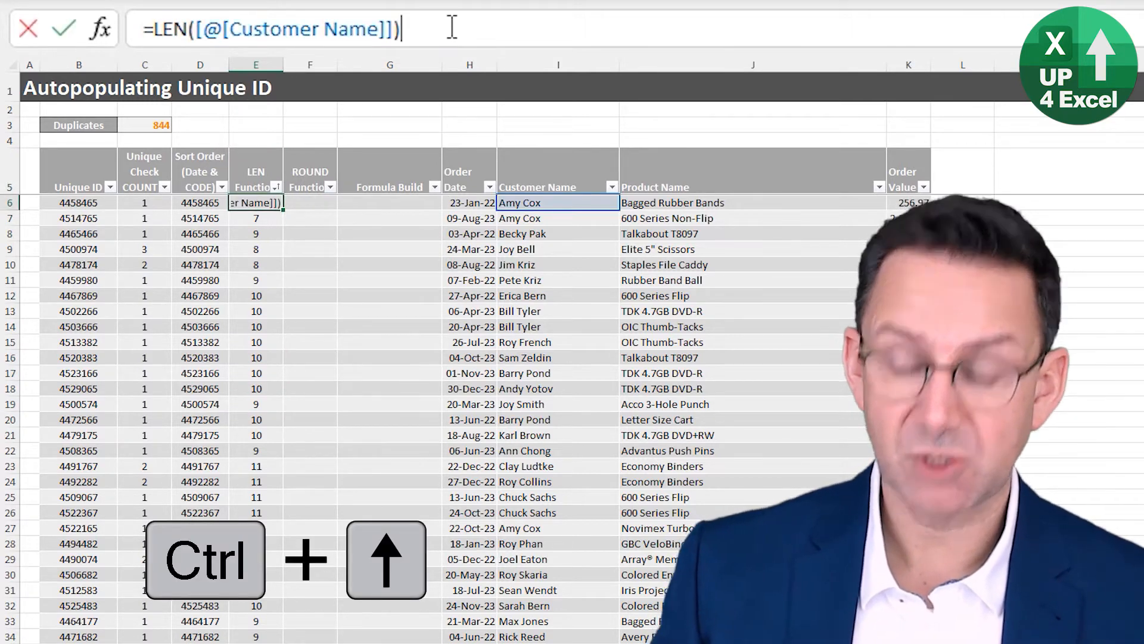
pyautogui.write('*len(')
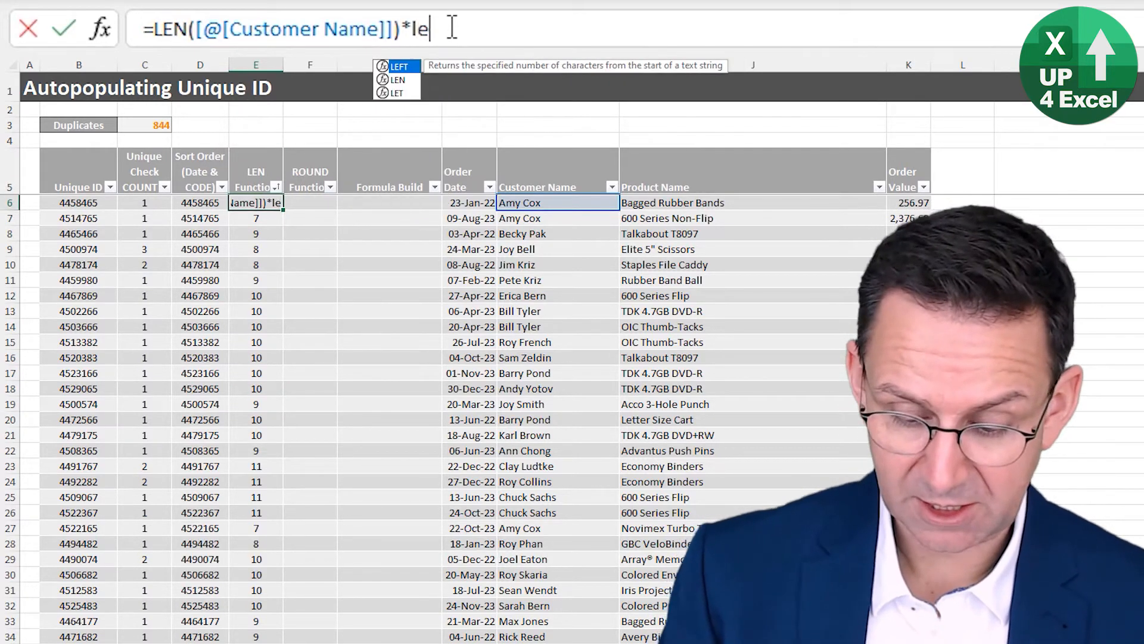
pyautogui.click(699, 203)
pyautogui.write(')')
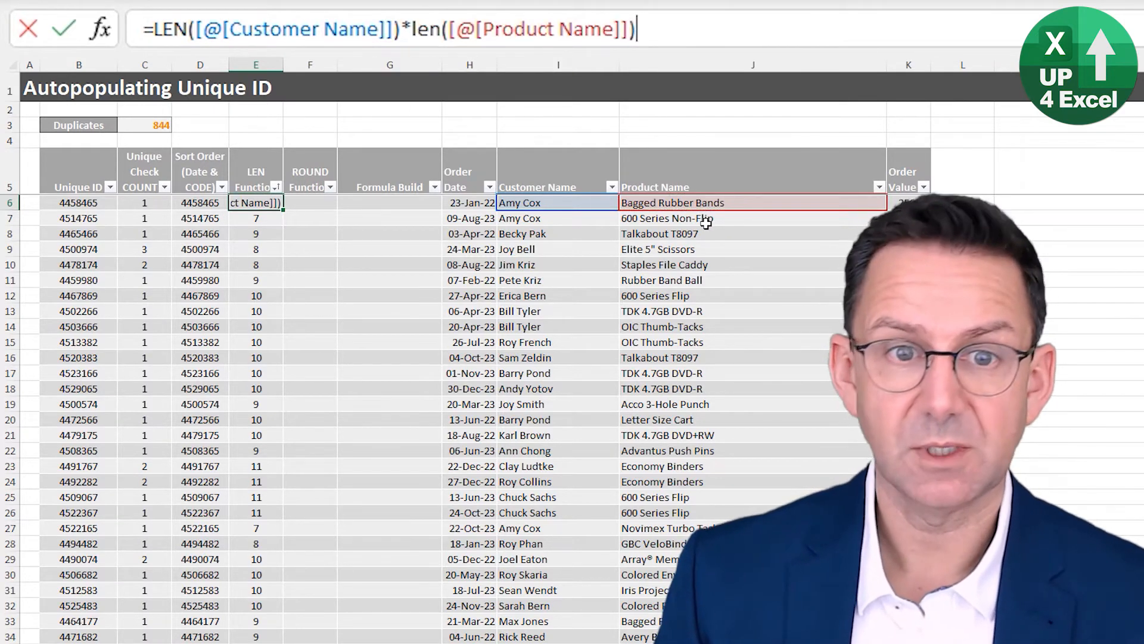
pyautogui.press('Return')
# Review the multiplied lengths down the LEN Function column to see how much the values vary between rows
pyautogui.press('Up')
pyautogui.press('pagedown')
pyautogui.press('pagedown')
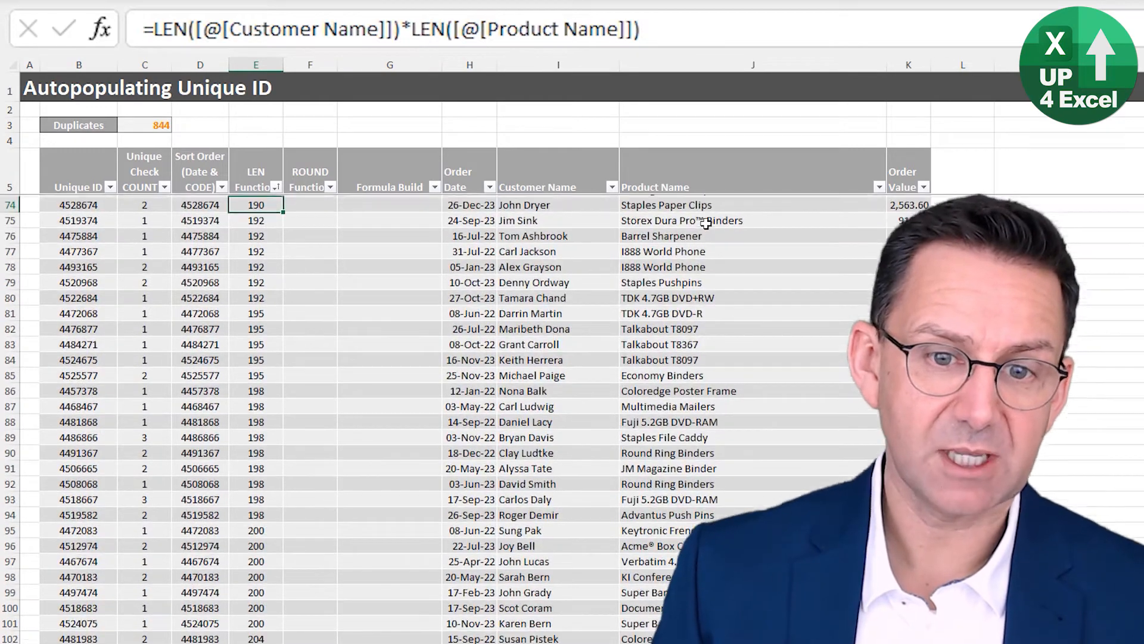
pyautogui.hotkey('ctrl', 'Up')
pyautogui.press('Down')
pyautogui.press('Down')
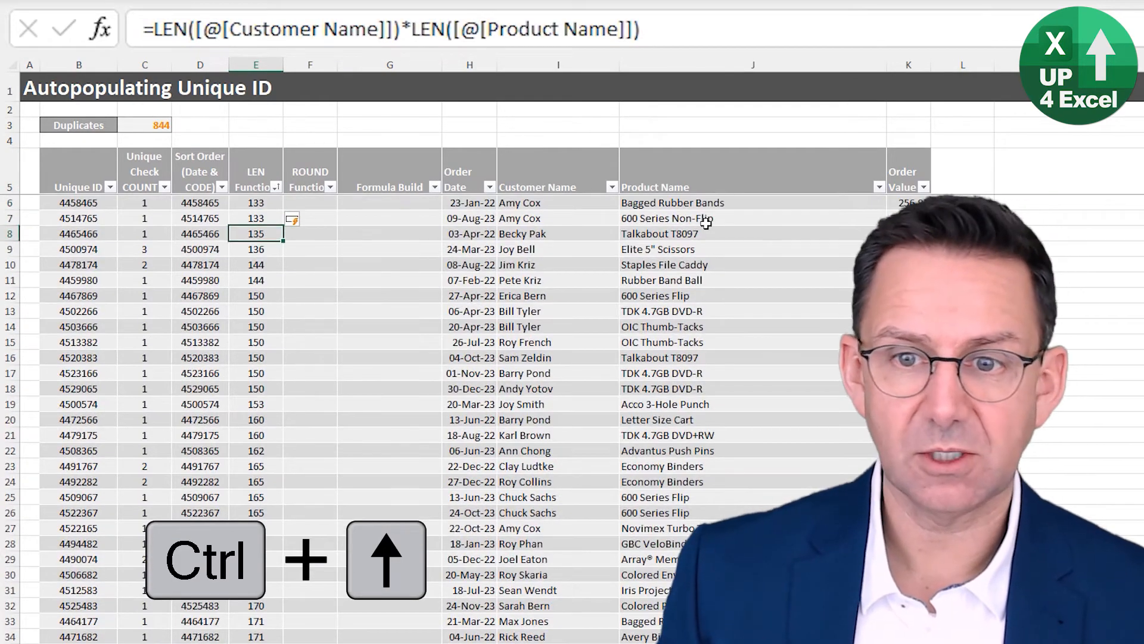
pyautogui.press('Down')
pyautogui.press('Down')
pyautogui.press('Down')
pyautogui.press('Down')
pyautogui.press('Down')
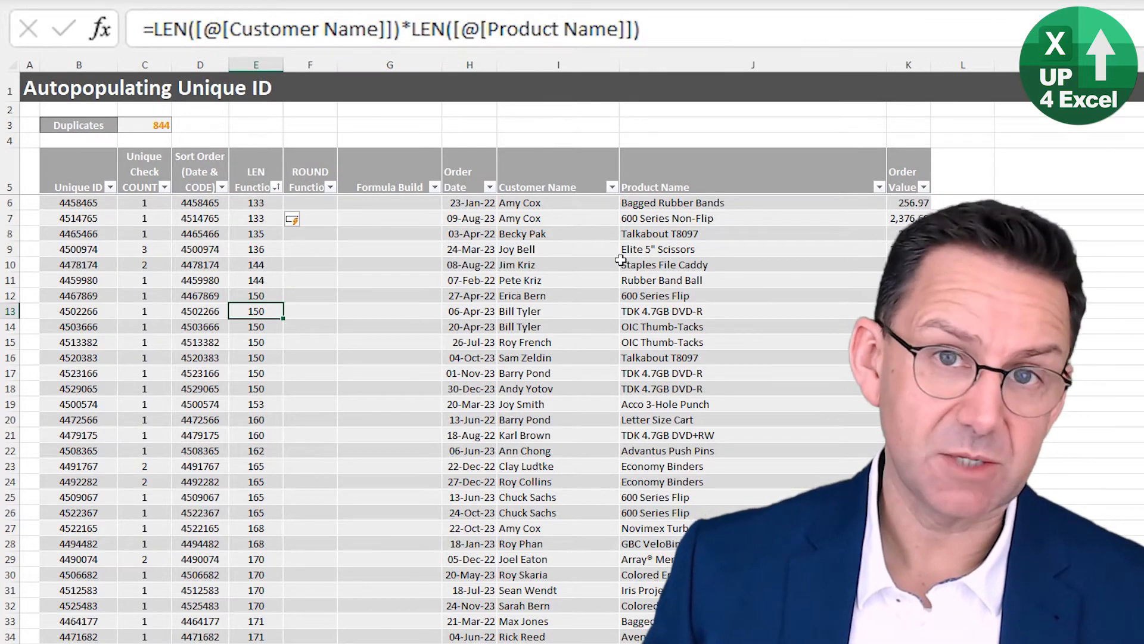
# Fill the ROUND Function column with =ROUND([@[Order Value]],0), entered in cell F6
pyautogui.click(310, 203)
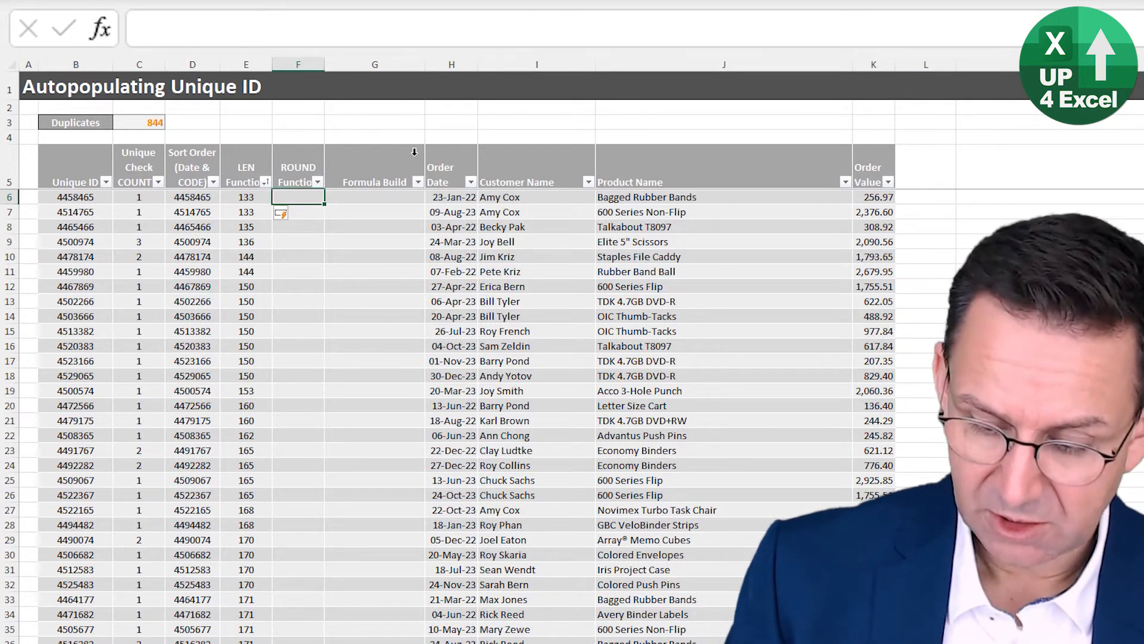
pyautogui.write('=round')
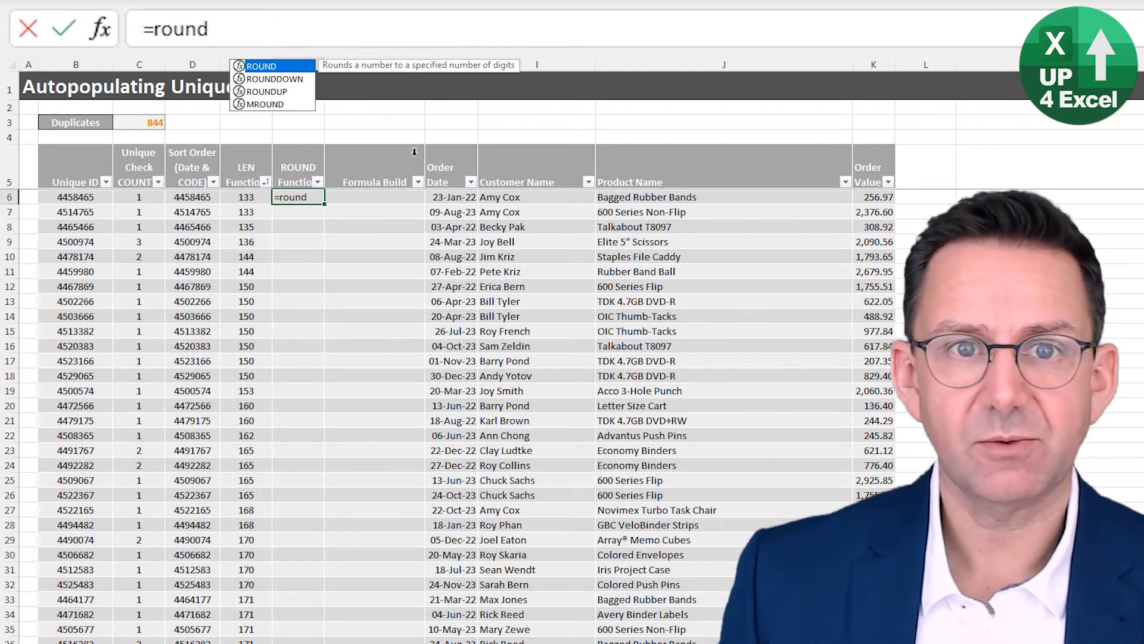
pyautogui.press('Tab')
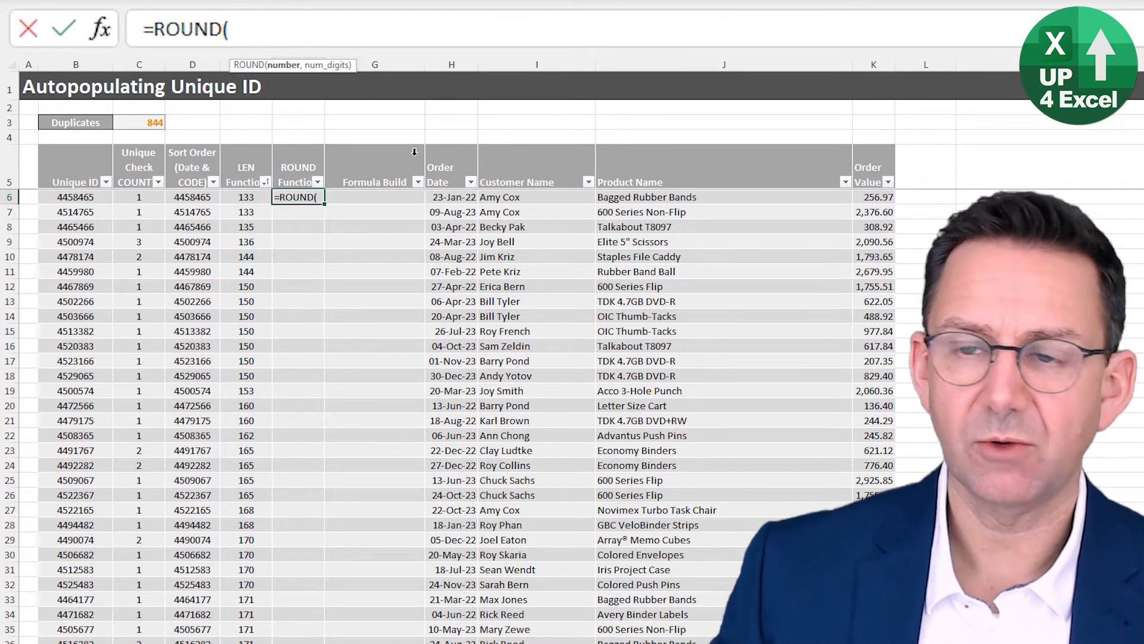
pyautogui.click(856, 200)
pyautogui.write(',0)')
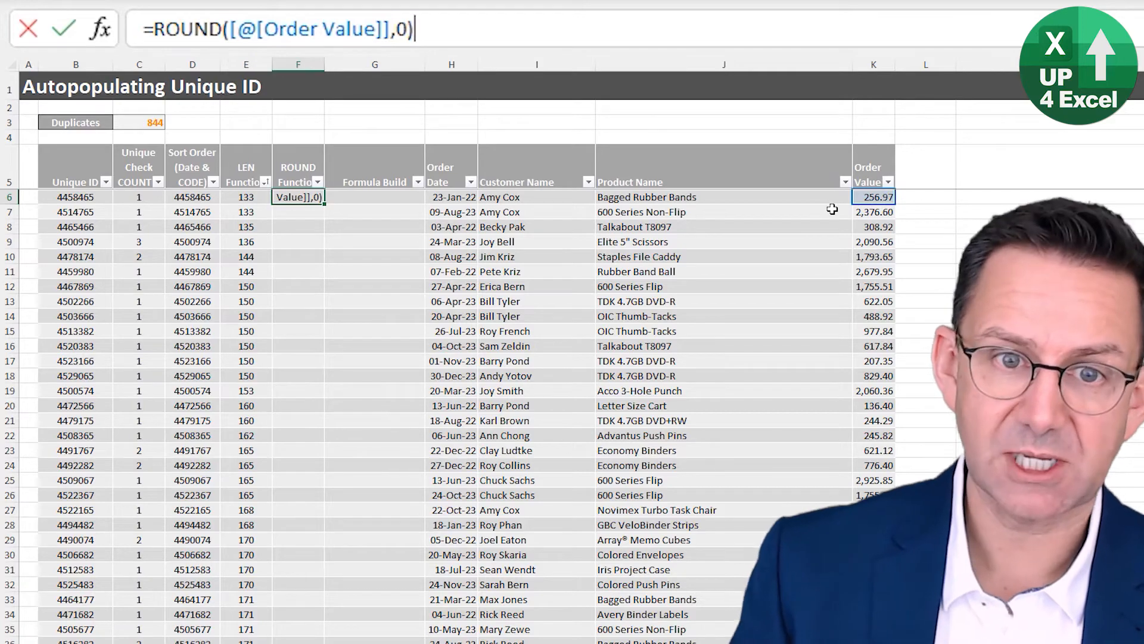
pyautogui.press('Return')
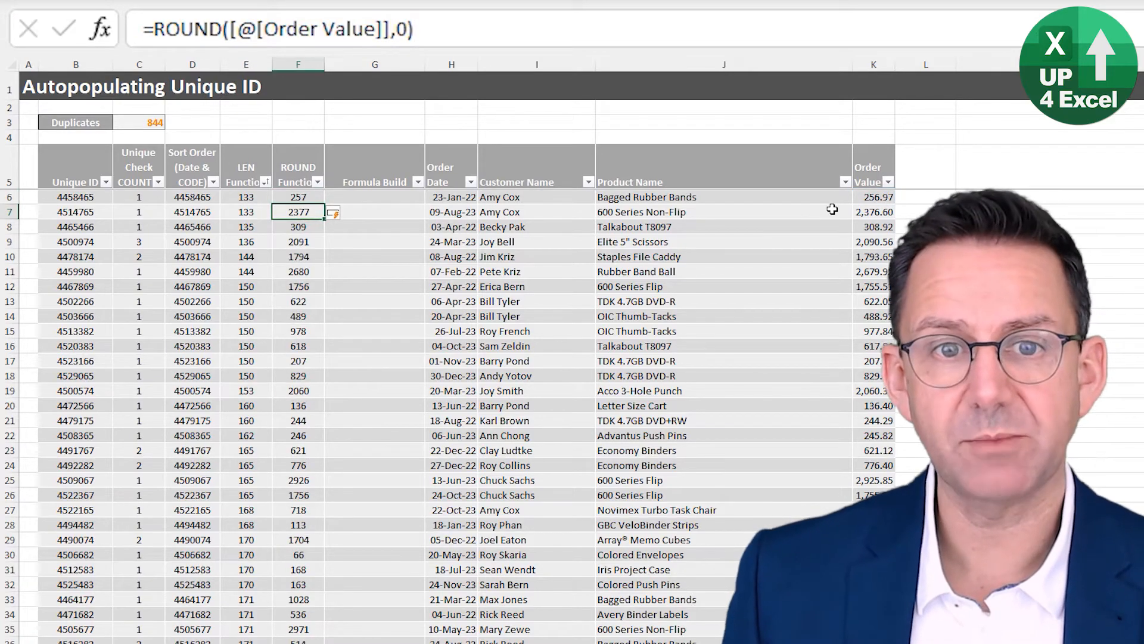
# Fill the Formula Build column with =[@[LEN Function]]*[@[ROUND Function]], entered in cell G6, and look over the products
pyautogui.press('Up')
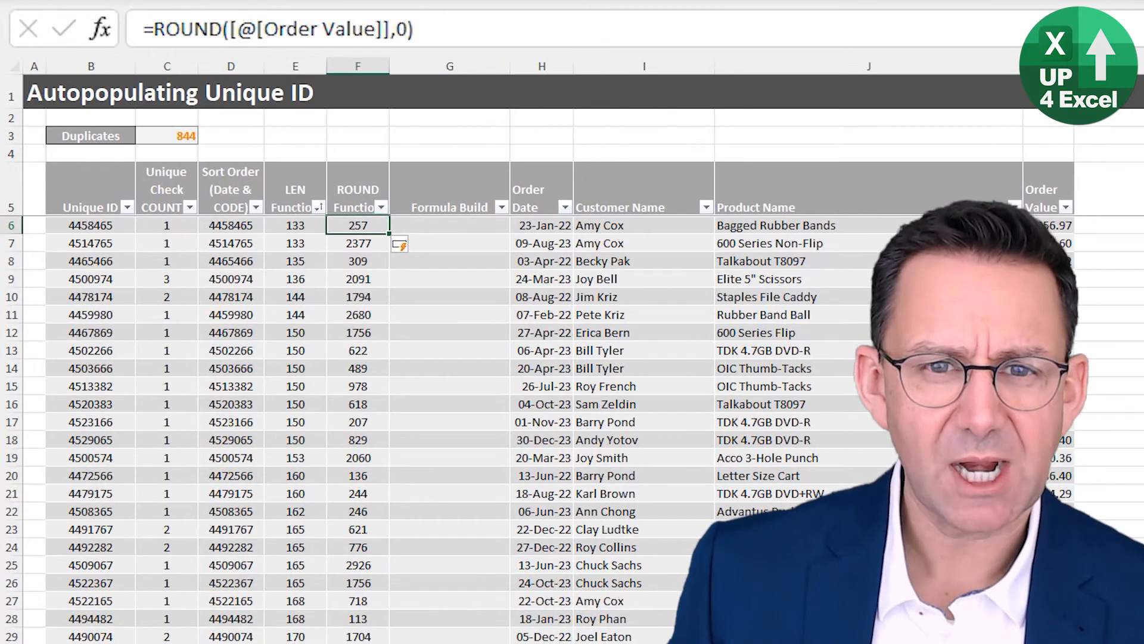
pyautogui.press('Right')
pyautogui.write('=')
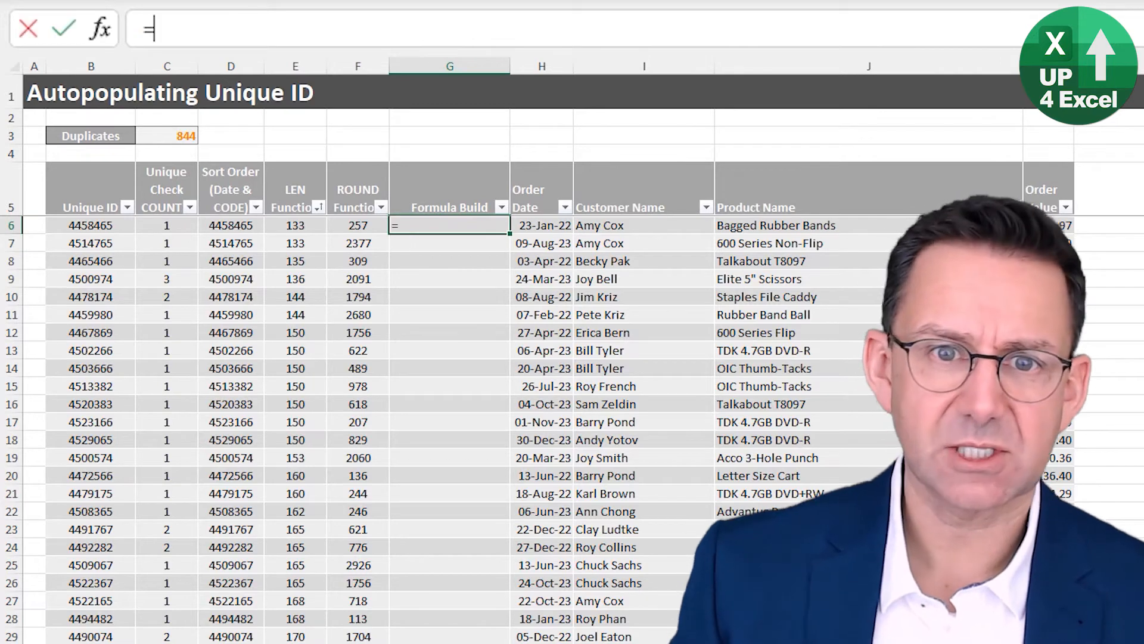
pyautogui.press('Left')
pyautogui.press('Left')
pyautogui.write('*')
pyautogui.press('Left')
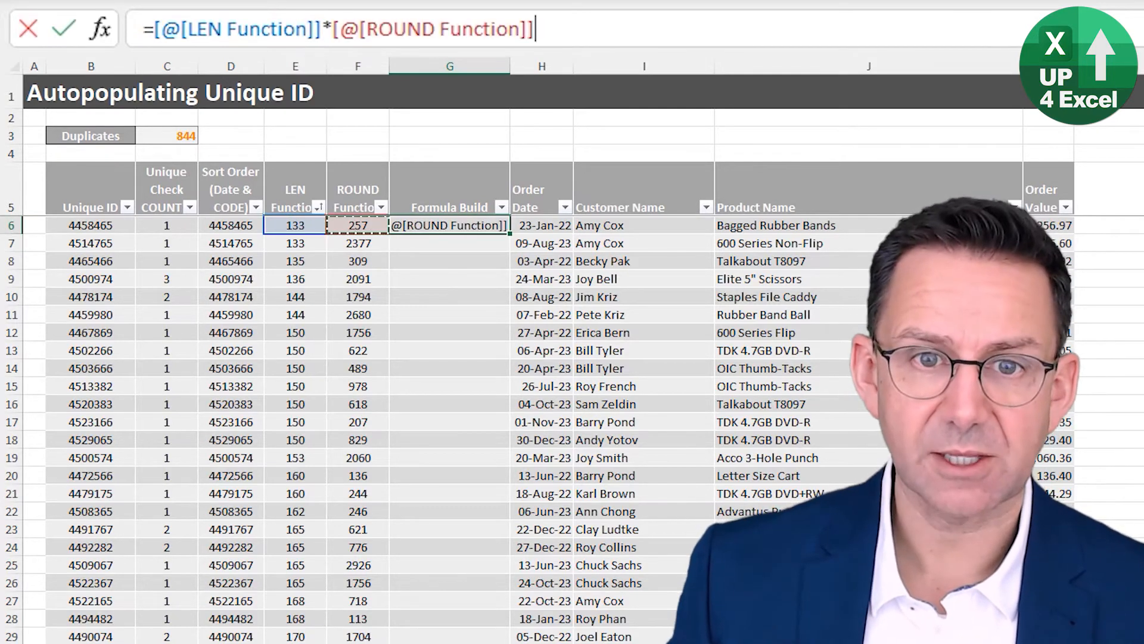
pyautogui.press('Return')
pyautogui.press('Up')
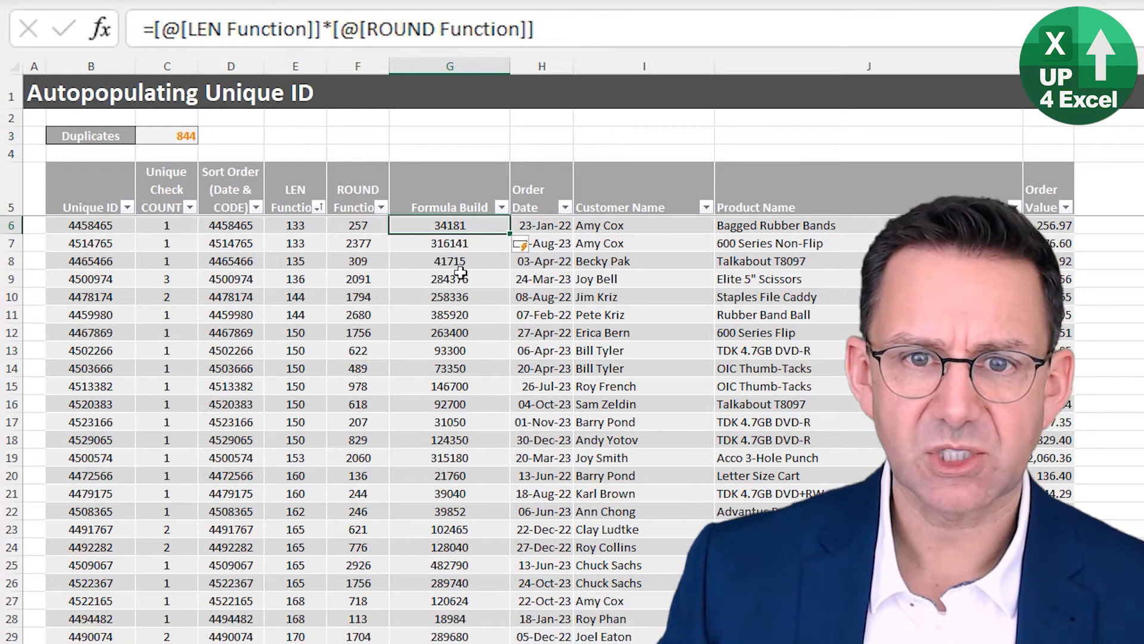
pyautogui.scroll(-1, 465, 278)
pyautogui.scroll(1, 463, 417)
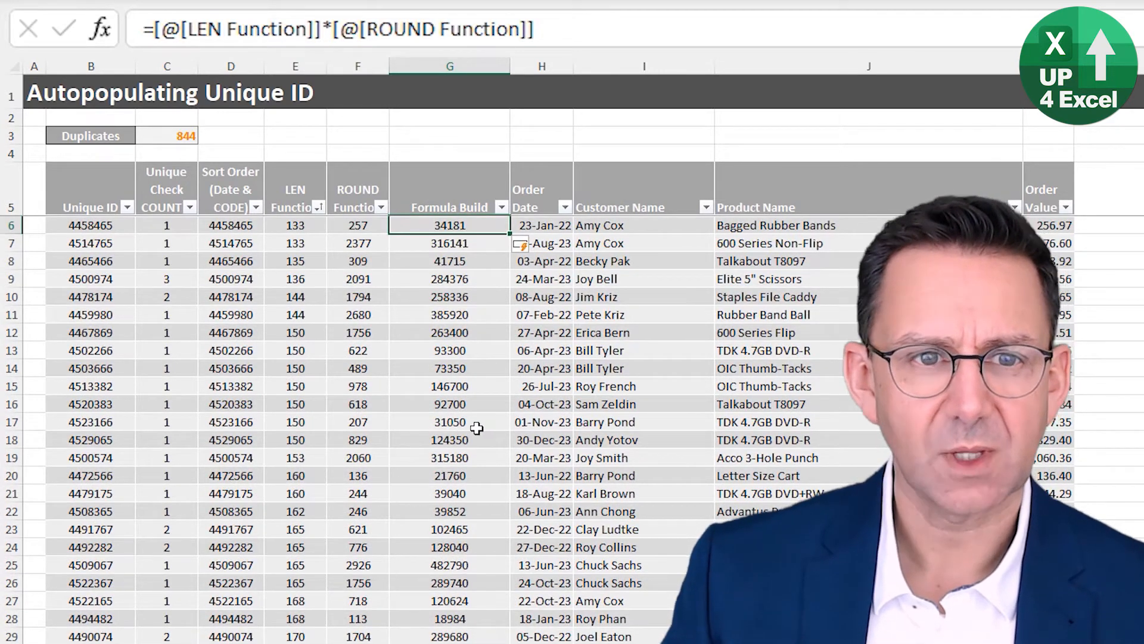
# Append the Formula Build value to the Unique ID formula in B6: =[@[Sort Order (Date & CODE)]]&[@[Formula Build]]
pyautogui.click(75, 226)
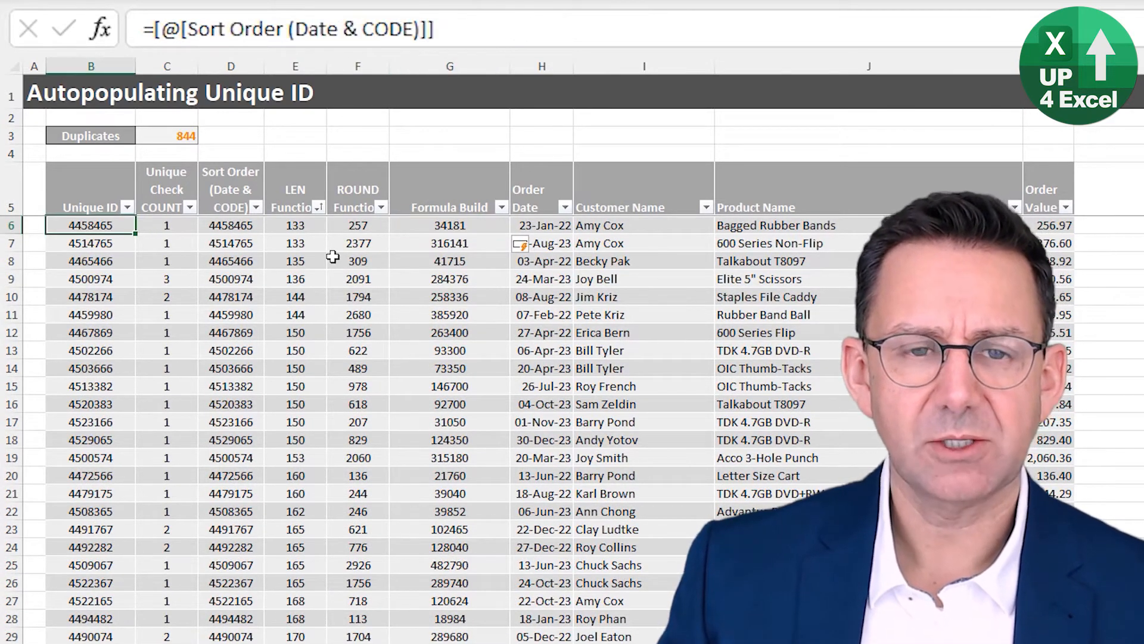
pyautogui.click(508, 34)
pyautogui.write('&')
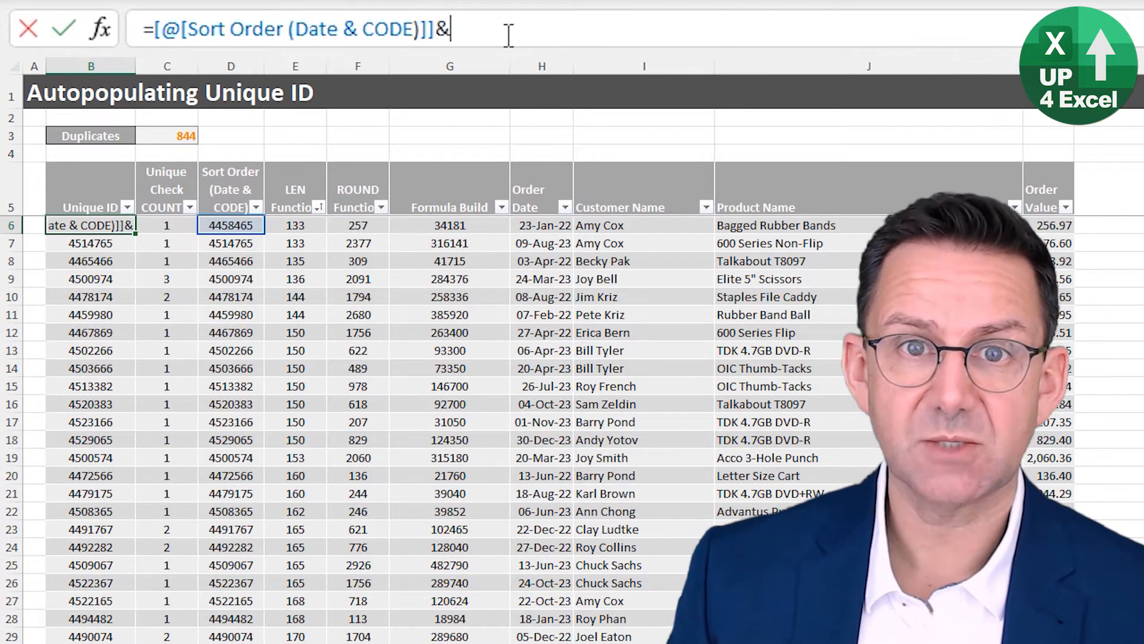
pyautogui.click(458, 227)
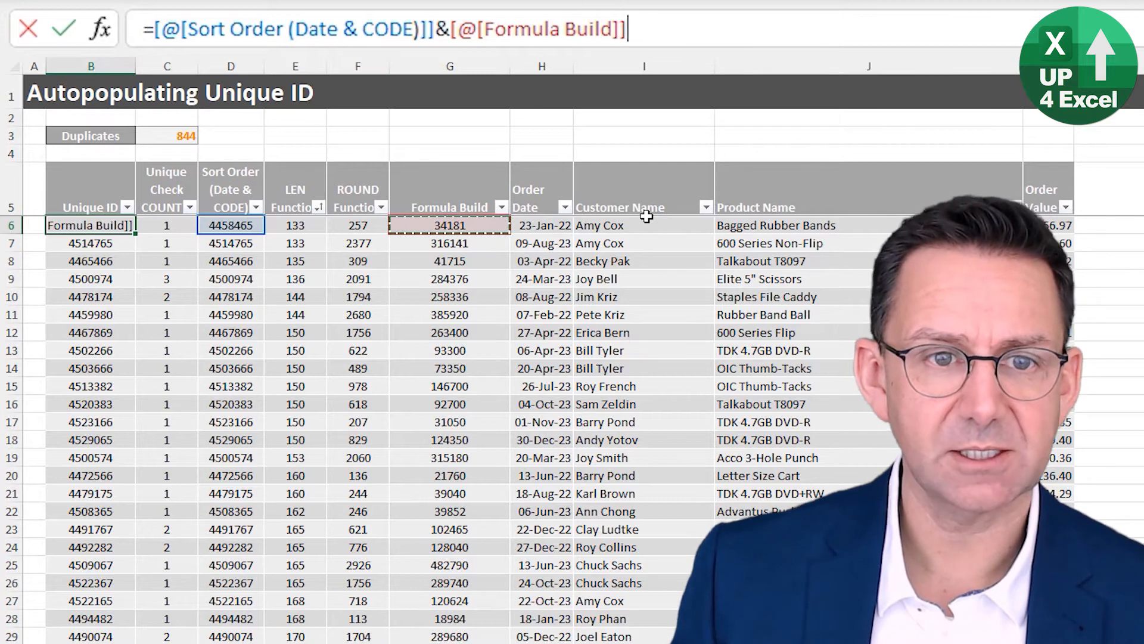
pyautogui.press('Return')
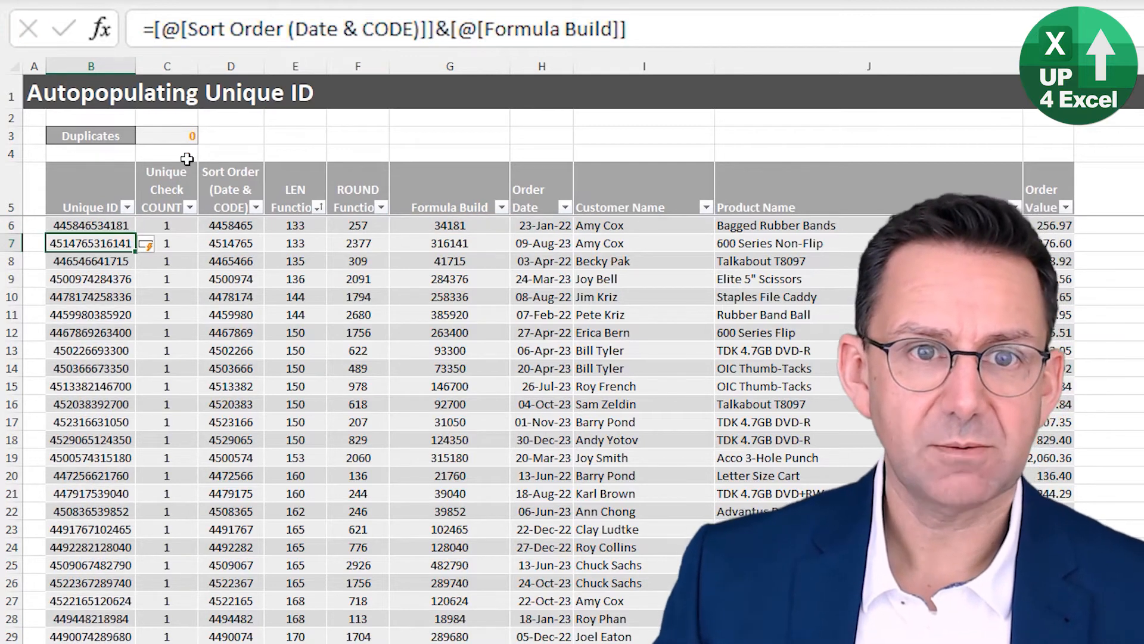
# Check the Duplicates count and the range of values in the Unique ID filter list without applying a filter
pyautogui.click(183, 134)
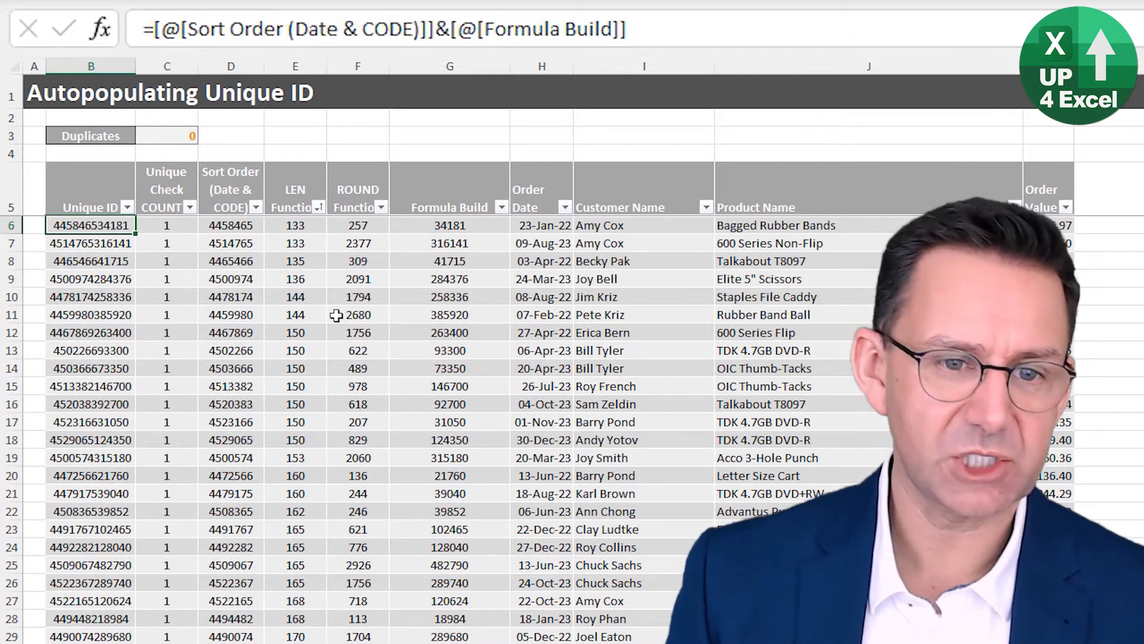
pyautogui.click(127, 207)
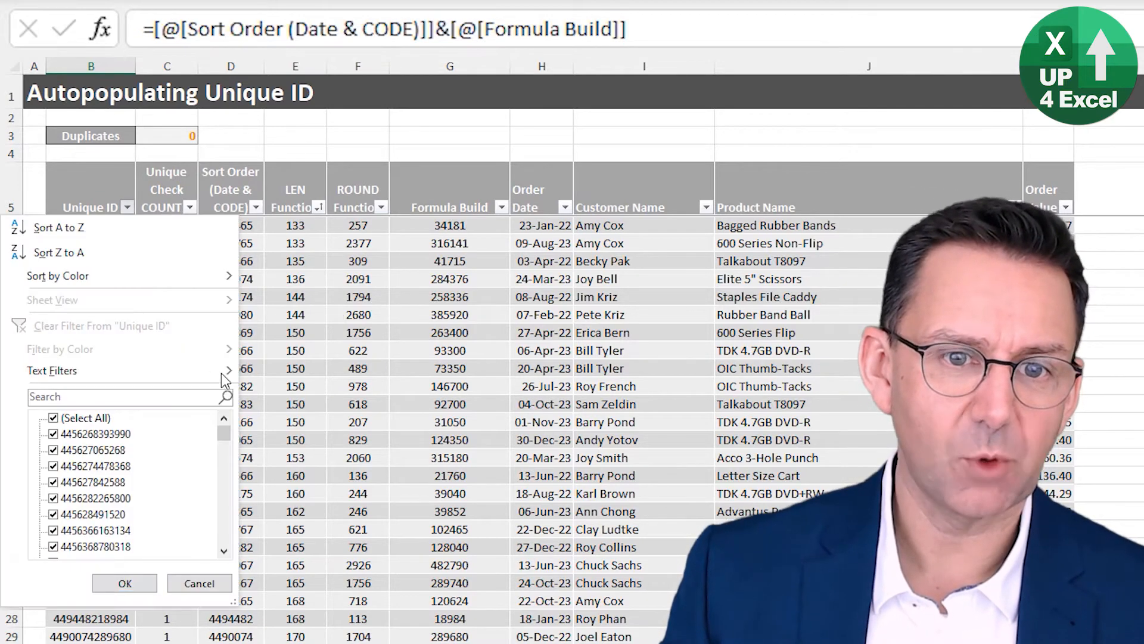
pyautogui.moveTo(231, 439); pyautogui.dragTo(232, 531)
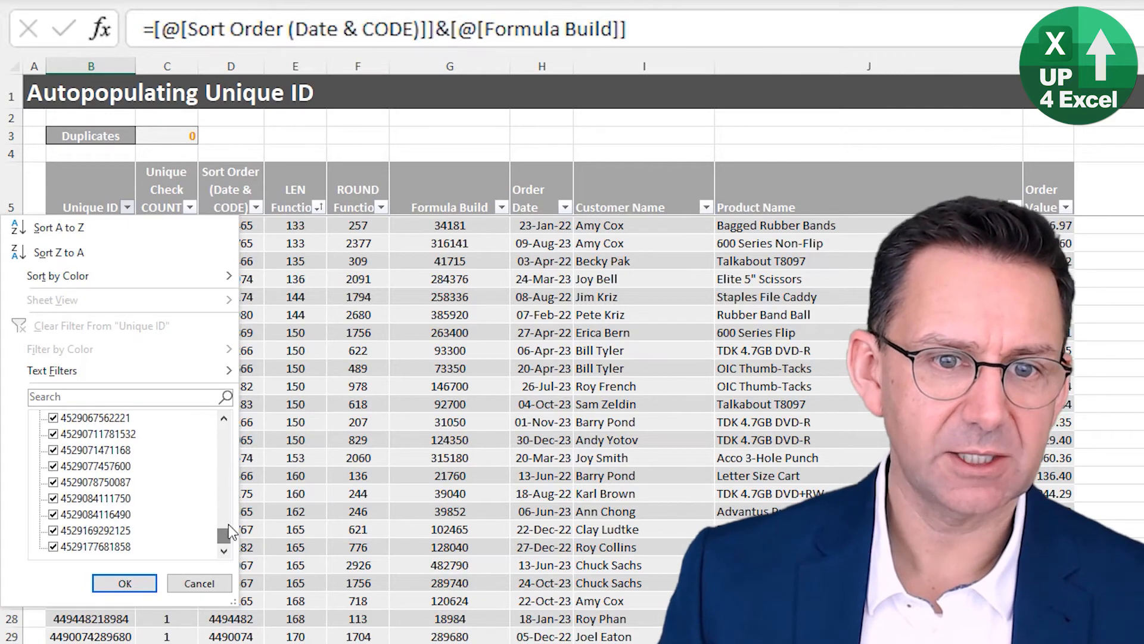
pyautogui.click(177, 583)
pyautogui.click(105, 292)
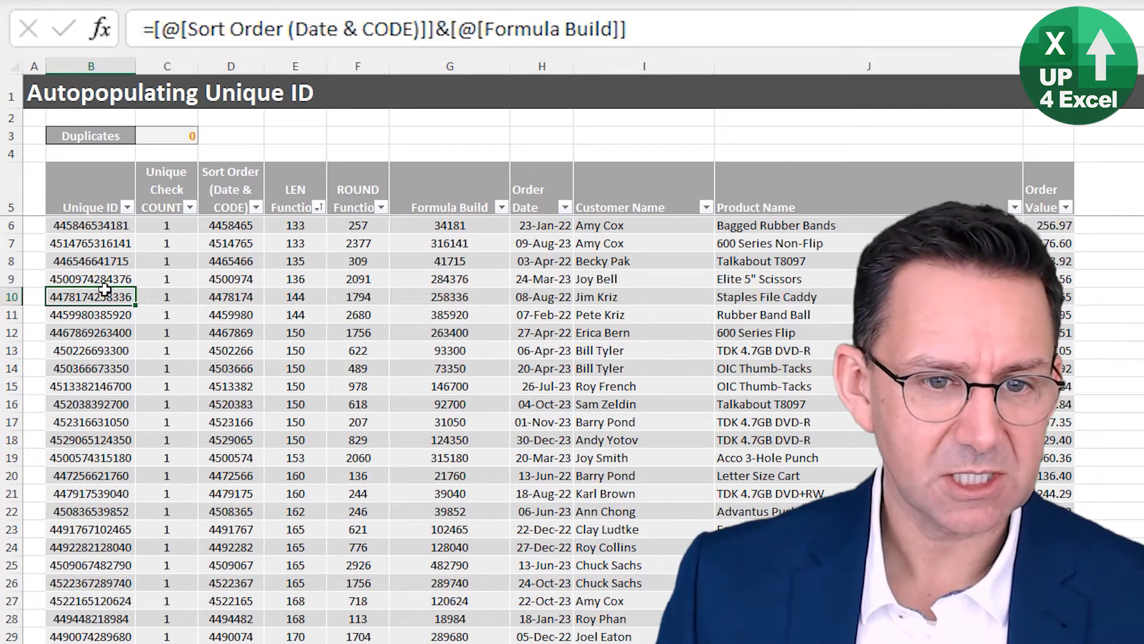
# Wrap the Unique ID formula in MID, starting at character 2 and returning 6 characters: =MID([@[Sort Order (Date & CODE)]]&[@[Formula Build]],2,6)
pyautogui.click(81, 229)
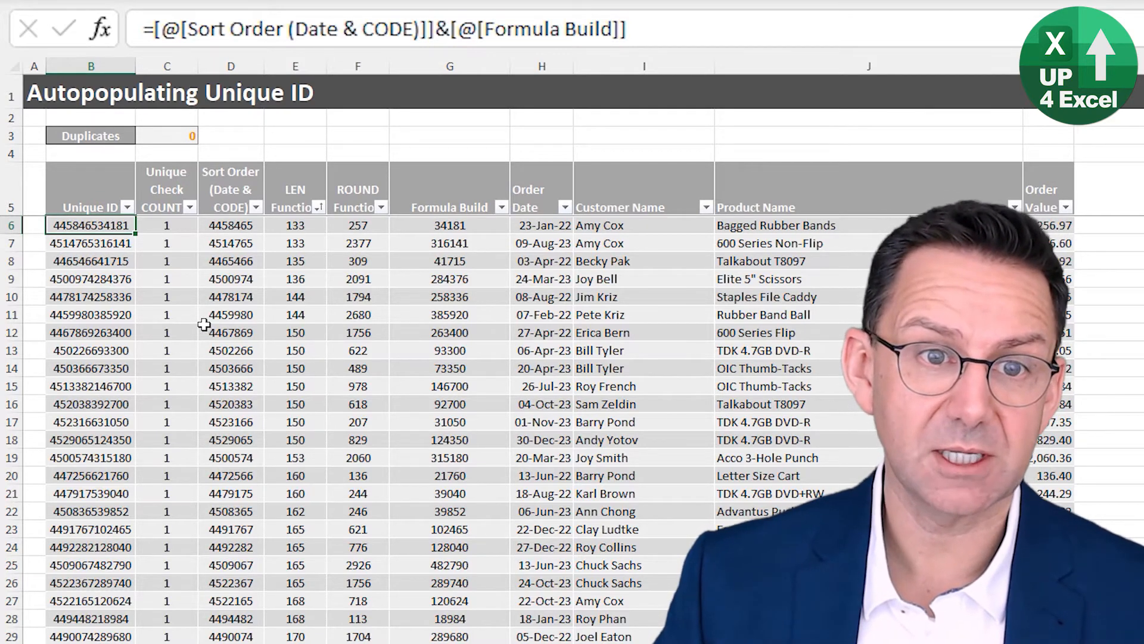
pyautogui.click(153, 29)
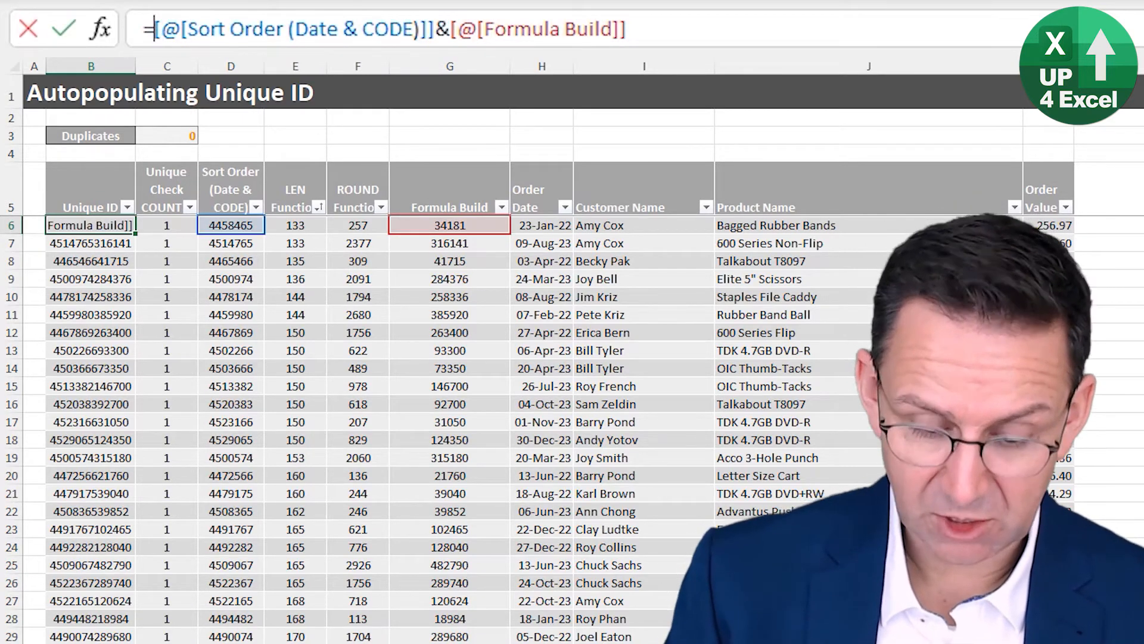
pyautogui.write('mid')
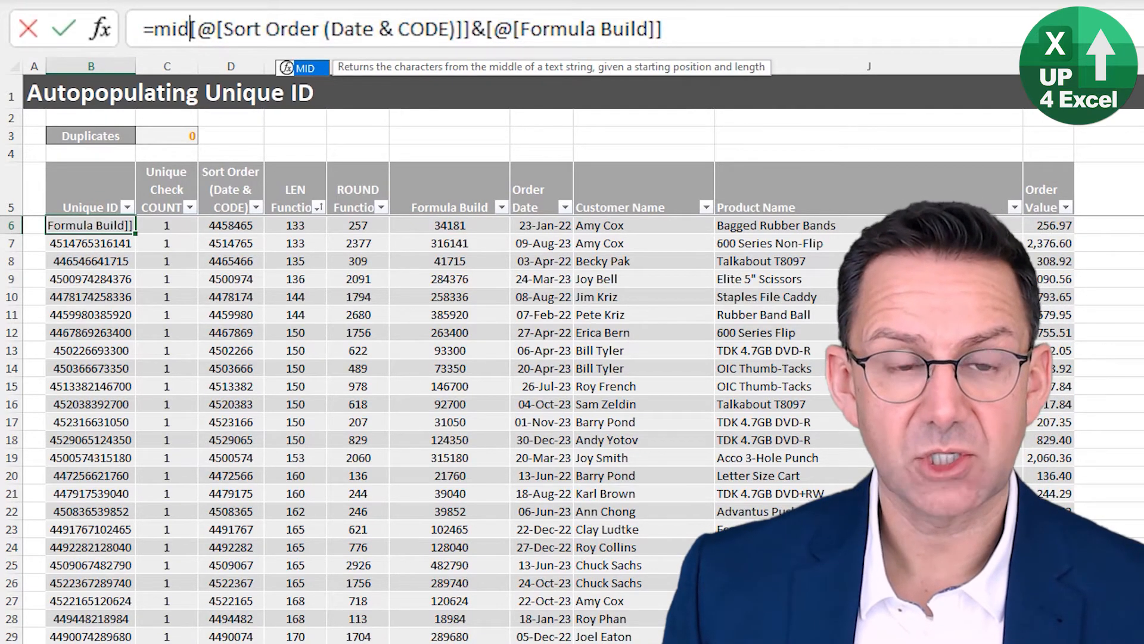
pyautogui.press('Tab')
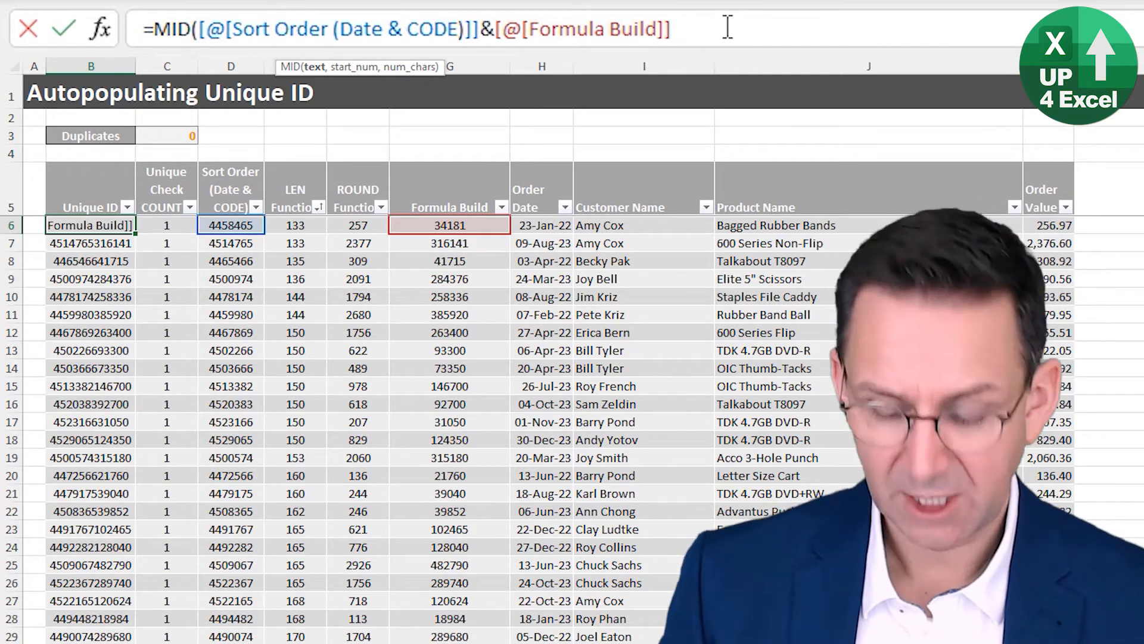
pyautogui.write(',2')
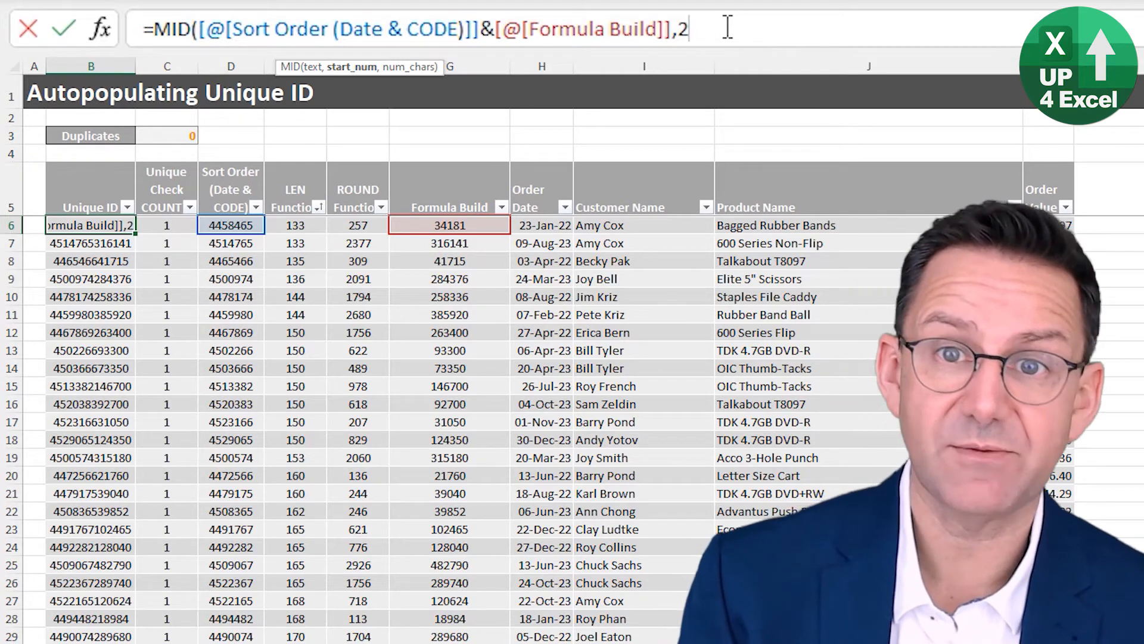
pyautogui.write(',')
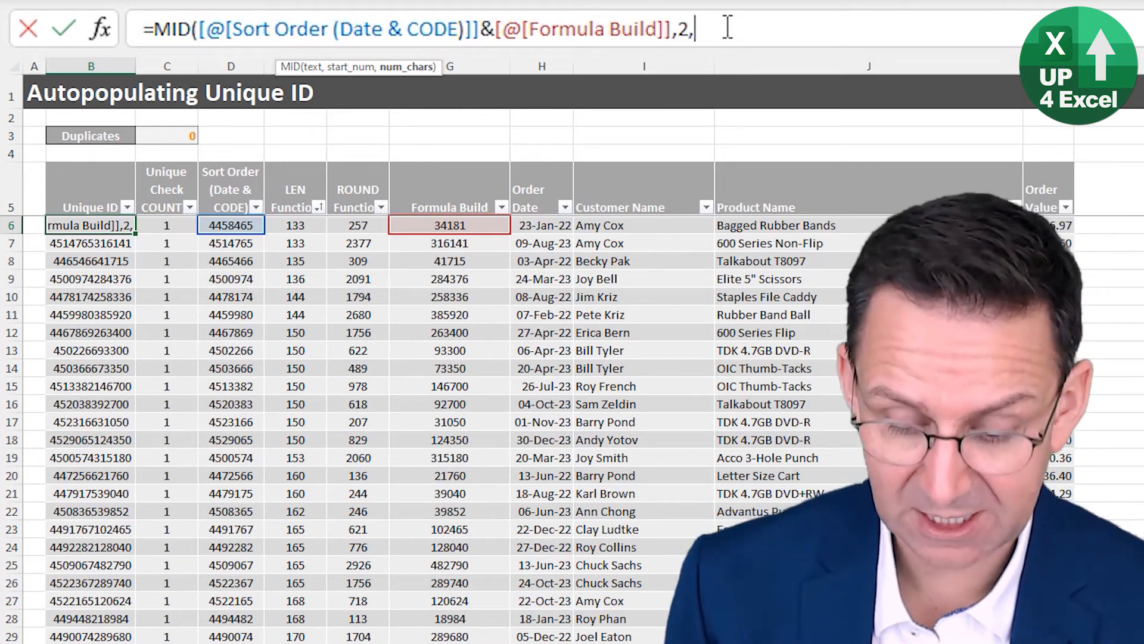
pyautogui.write('6)')
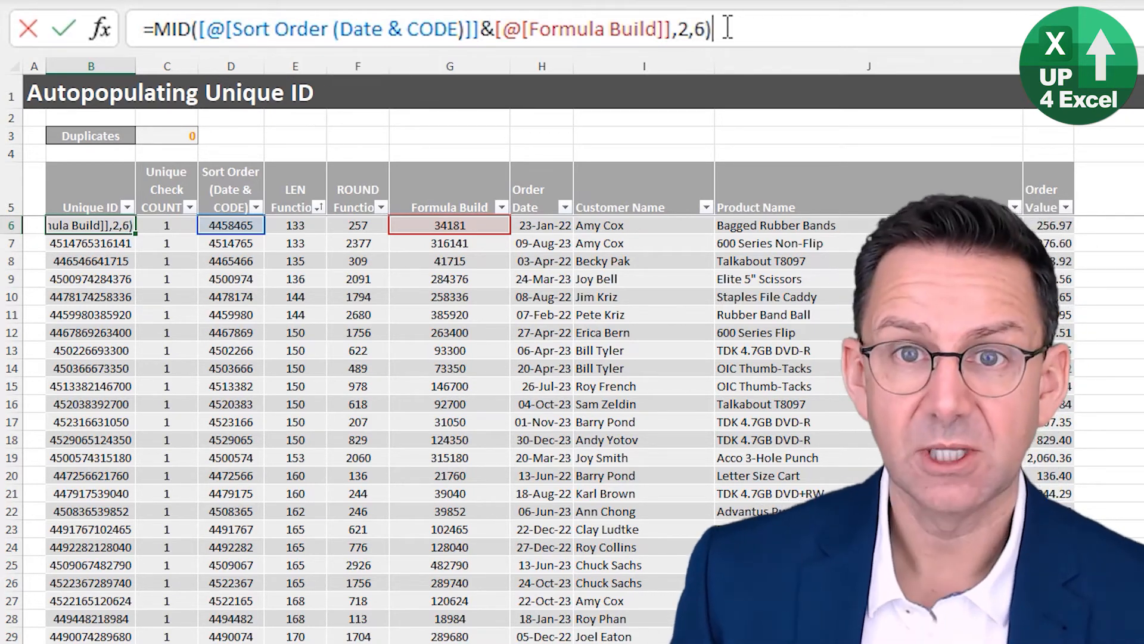
pyautogui.press('Return')
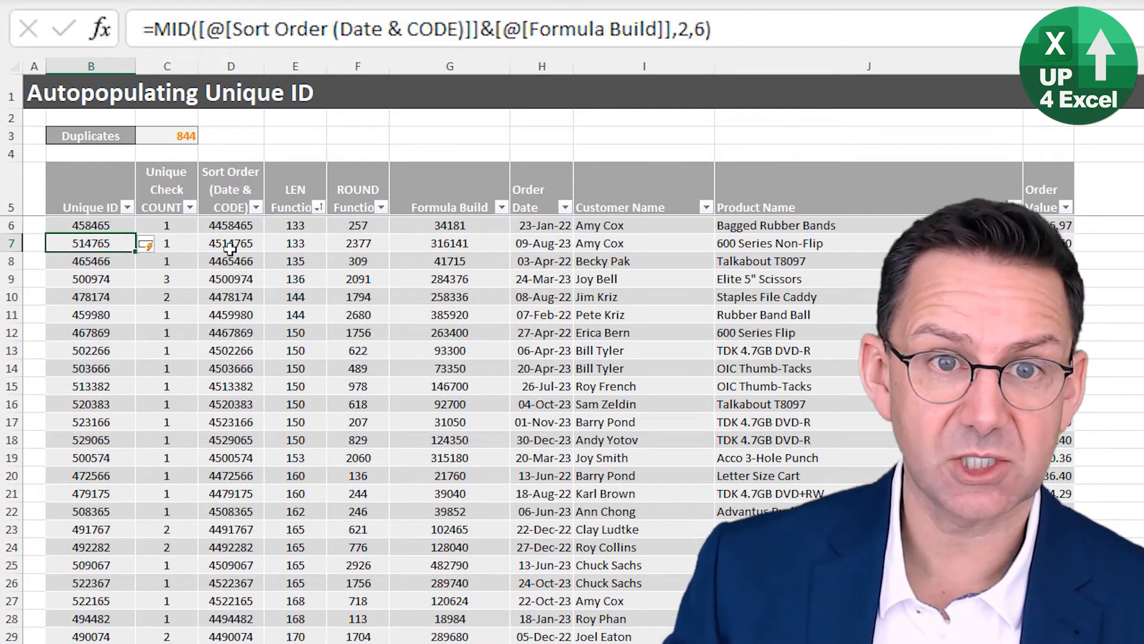
# Set the number of characters returned by MID in the Unique ID formula in B6 to 7
pyautogui.click(231, 224)
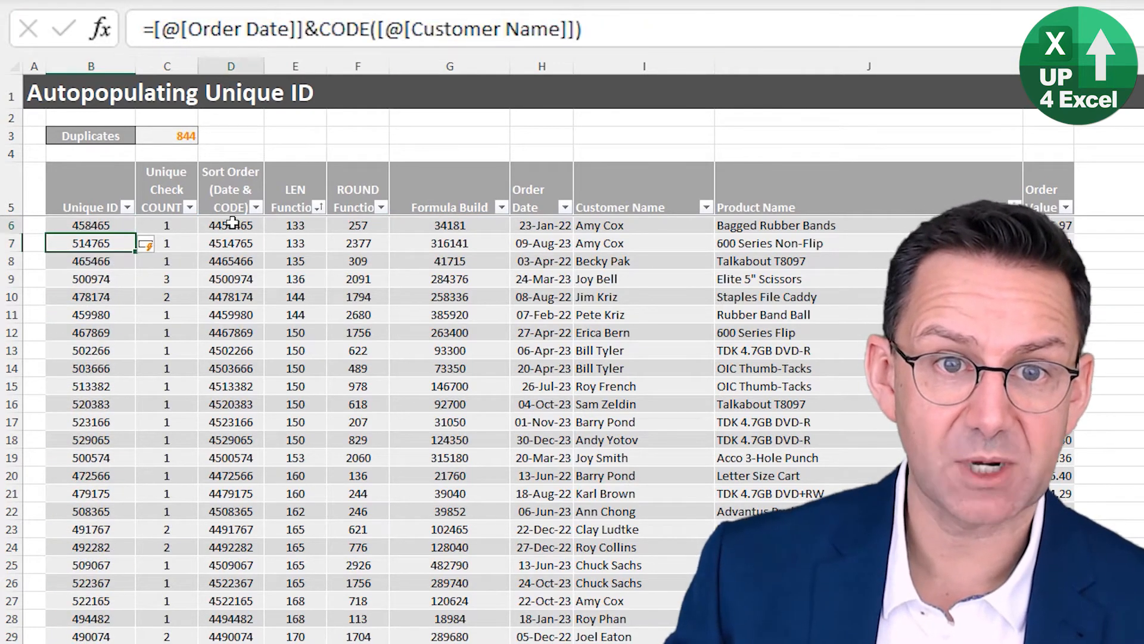
pyautogui.click(117, 228)
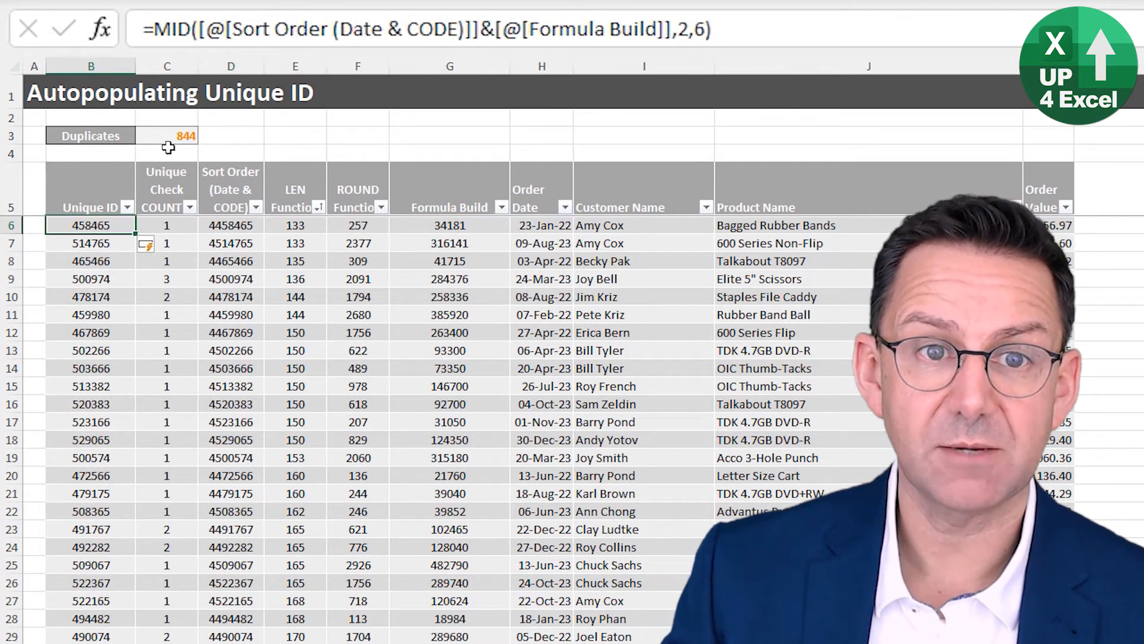
pyautogui.click(703, 33)
pyautogui.press('BackSpace')
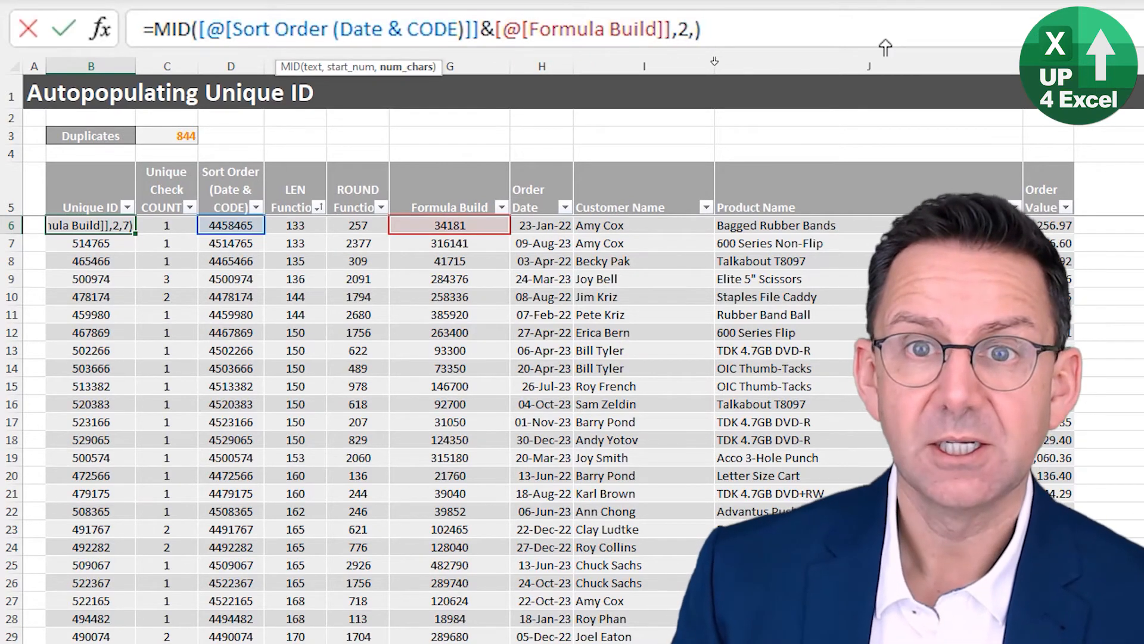
pyautogui.write('7')
pyautogui.press('Return')
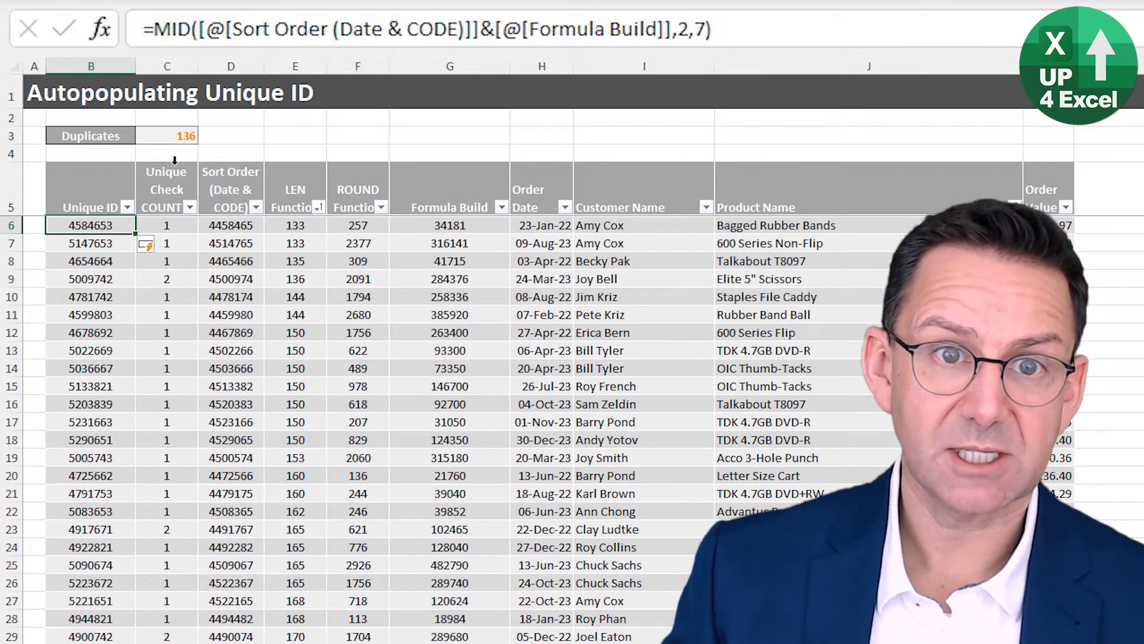
# Raise the MID character count in the Unique ID formula to 8
pyautogui.click(696, 29)
pyautogui.press('BackSpace')
pyautogui.write('8')
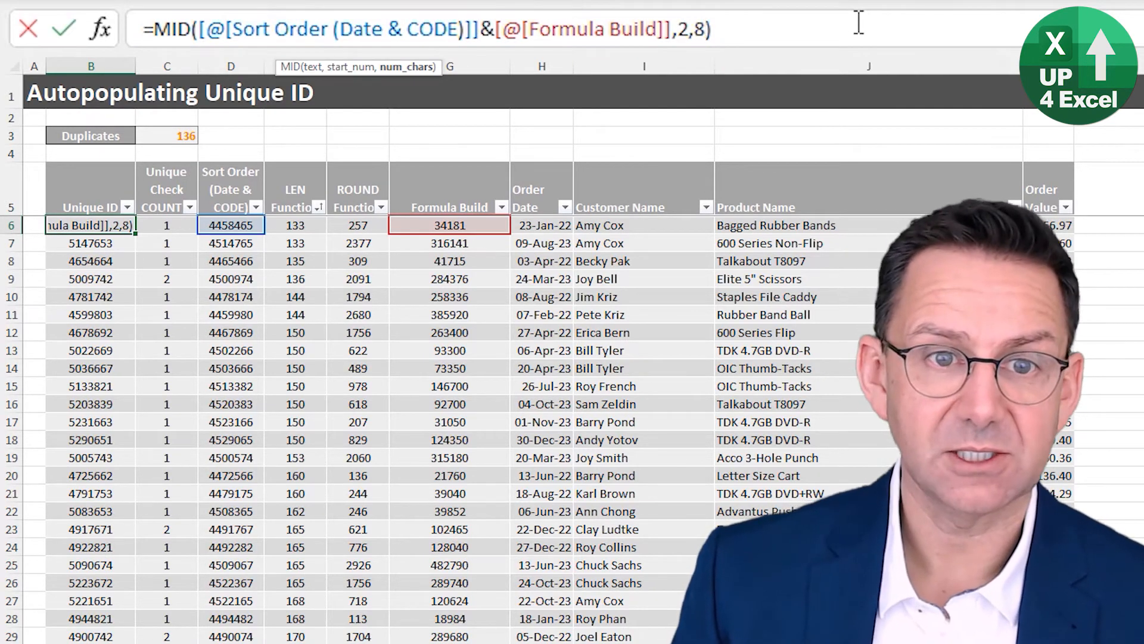
pyautogui.press('Return')
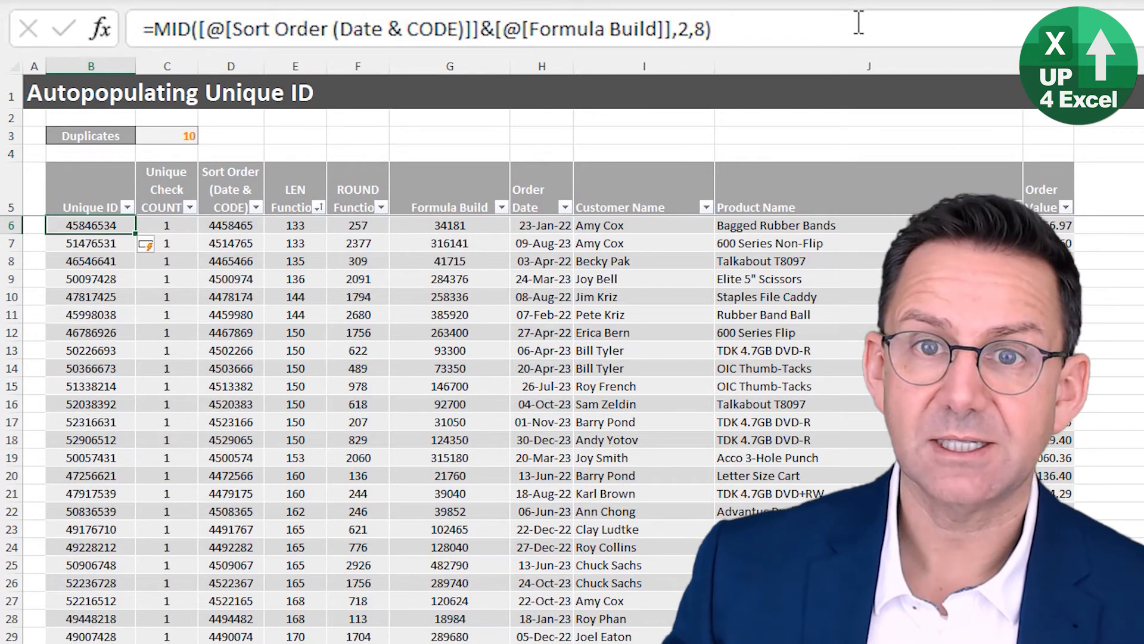
# Change the Unique ID formula's MID length to 9 characters
pyautogui.click(707, 30)
pyautogui.press('BackSpace')
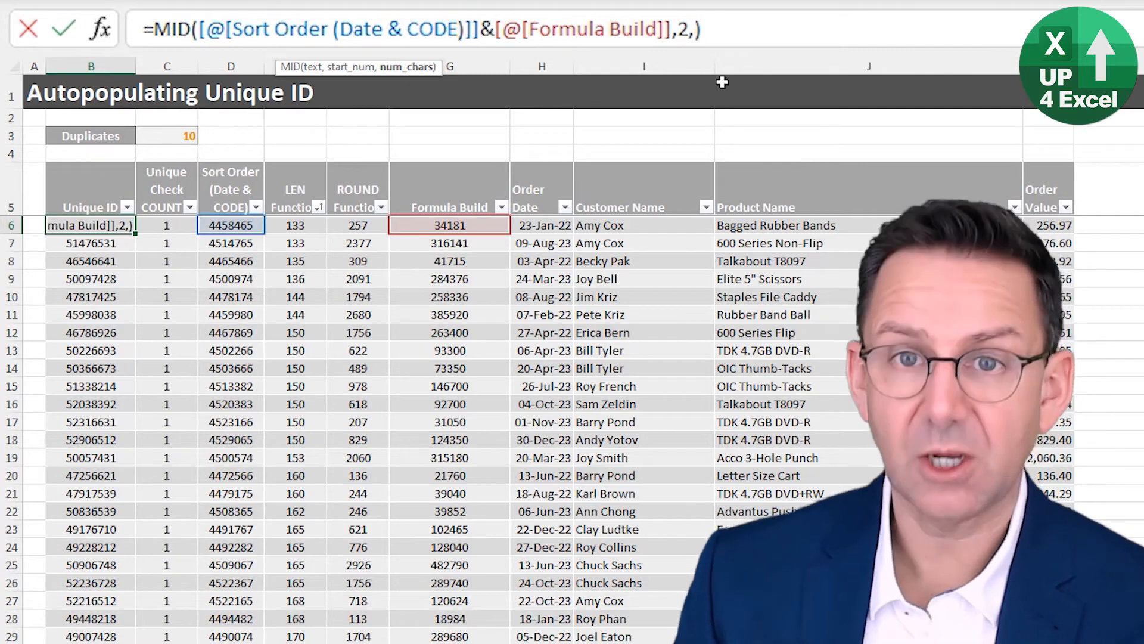
pyautogui.write('9')
pyautogui.press('Return')
pyautogui.press('Up')
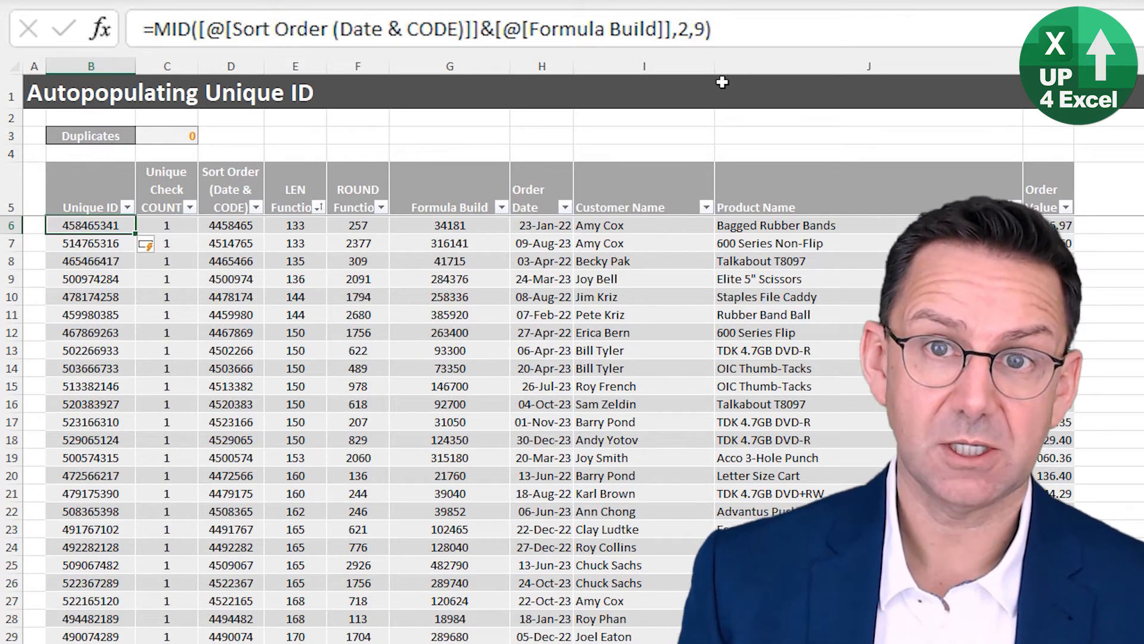
# Make the Unique ID formula return 10 characters: =MID([@[Sort Order (Date & CODE)]]&[@[Formula Build]],2,10)
pyautogui.click(707, 29)
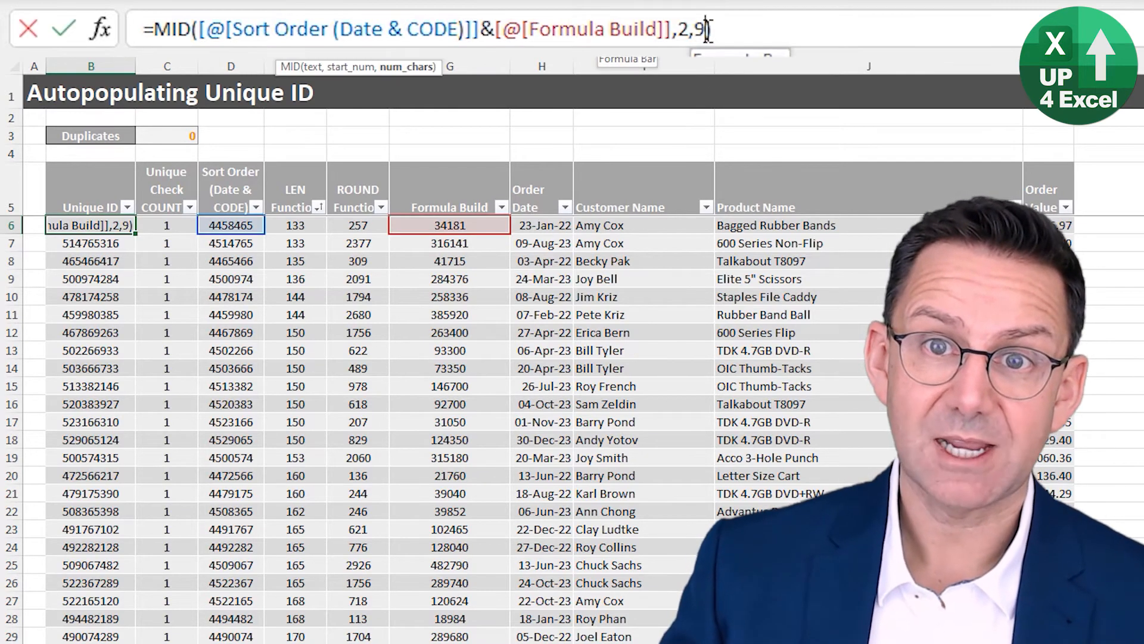
pyautogui.press('Left')
pyautogui.press('BackSpace')
pyautogui.write('10')
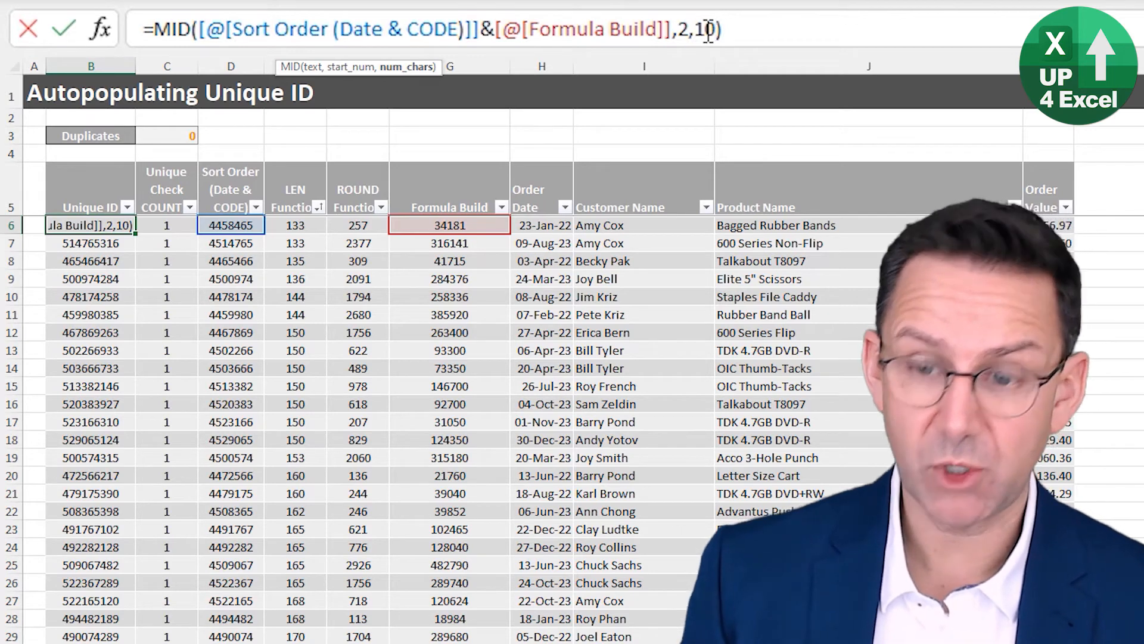
pyautogui.press('Return')
pyautogui.press('Up')
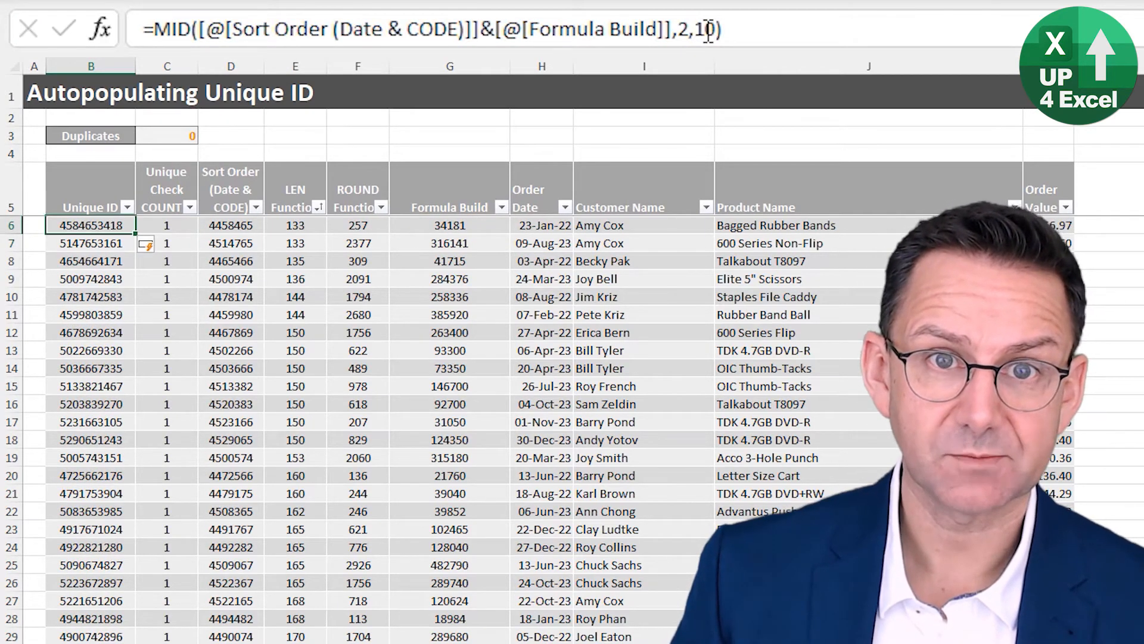
# Prefix the Unique ID formula in B6 with the text UID by adding "UID"& before MID
pyautogui.click(155, 28)
pyautogui.write('"UID')
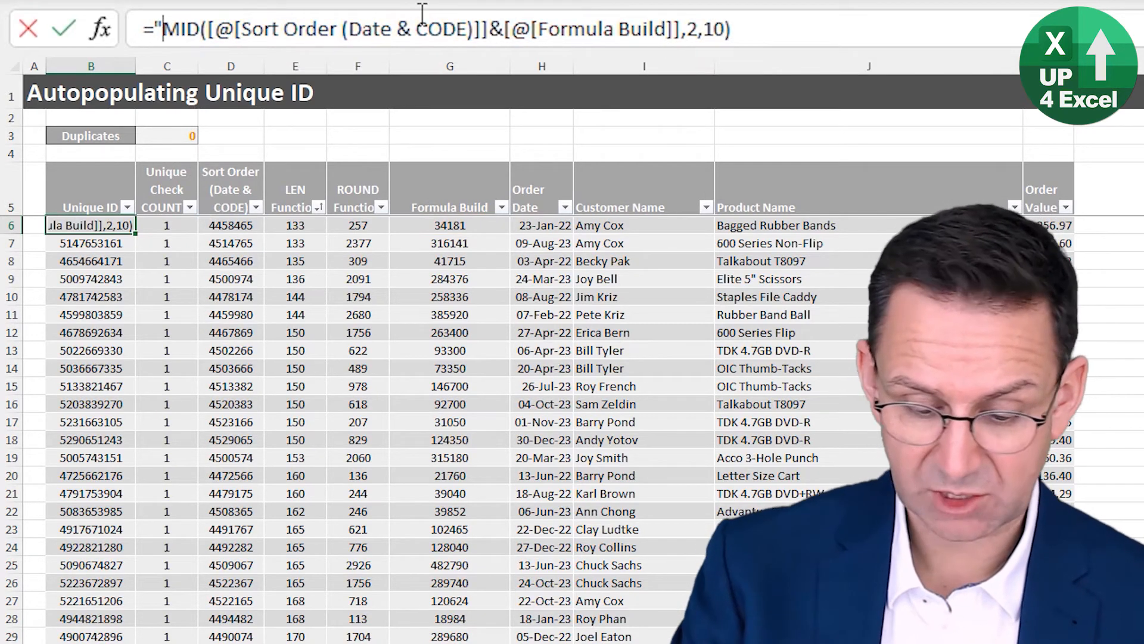
pyautogui.write('"&')
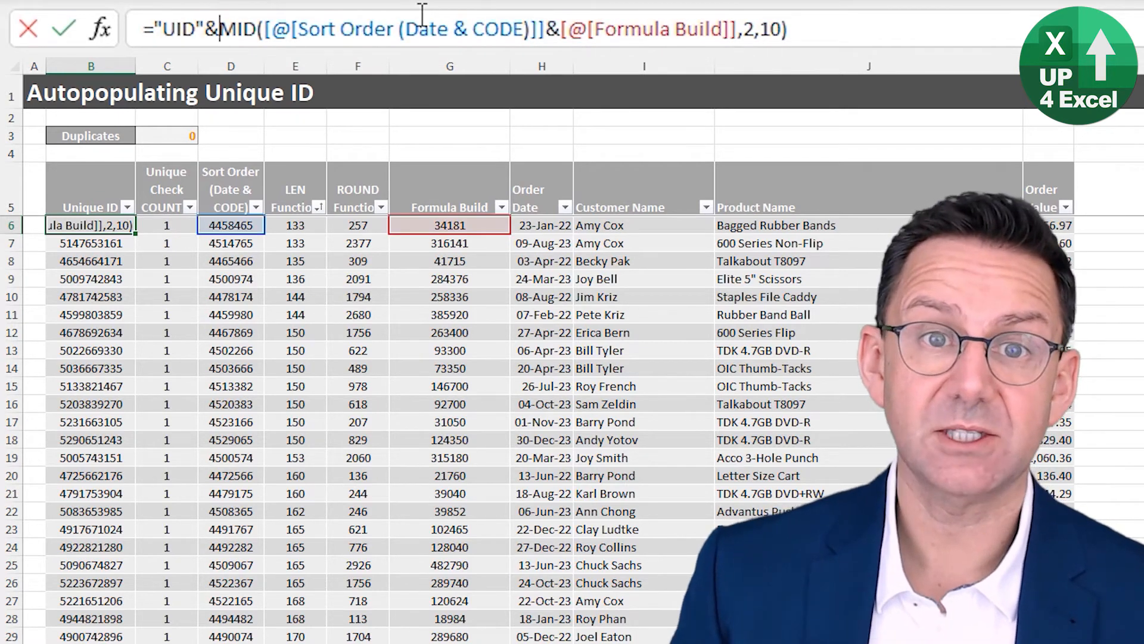
pyautogui.press('Return')
pyautogui.press('Up')
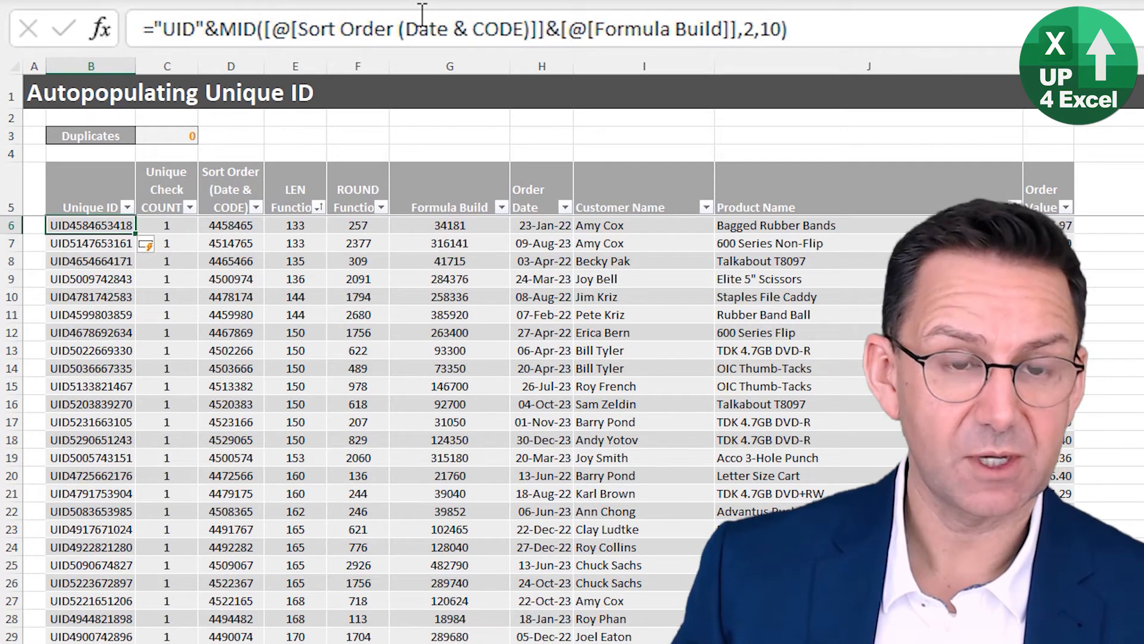
pyautogui.press('Down')
pyautogui.press('Down')
pyautogui.press('Down')
pyautogui.press('Down')
pyautogui.press('Down')
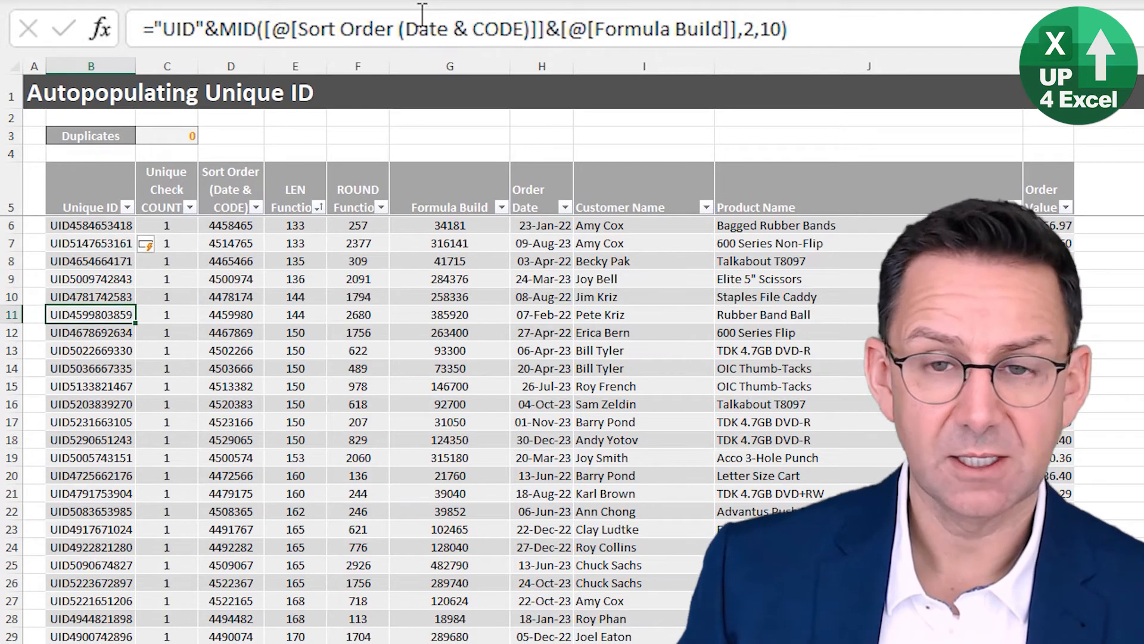
pyautogui.press('Right')
pyautogui.press('Right')
pyautogui.press('Left')
pyautogui.press('Left')
pyautogui.press('Right')
pyautogui.press('Right')
pyautogui.press('Left')
pyautogui.press('Left')
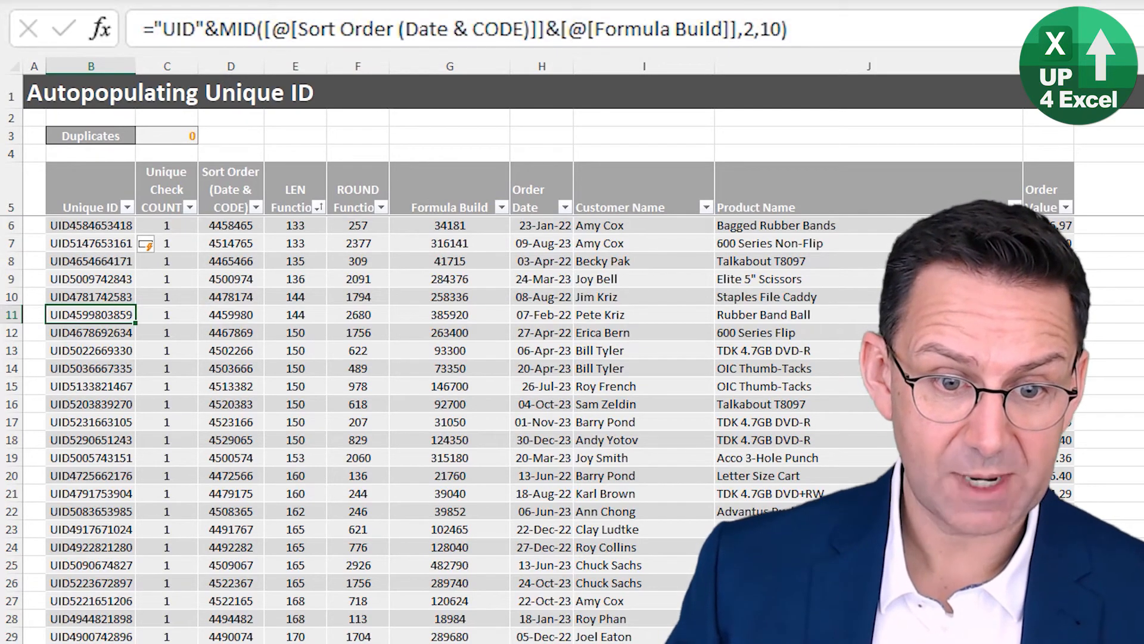
# Copy the order rows from the New Data sheet and paste them directly beneath the Unique ID table, starting in H3339
pyautogui.hotkey('ctrl', 'pagedown')
pyautogui.hotkey('ctrl', 'c')
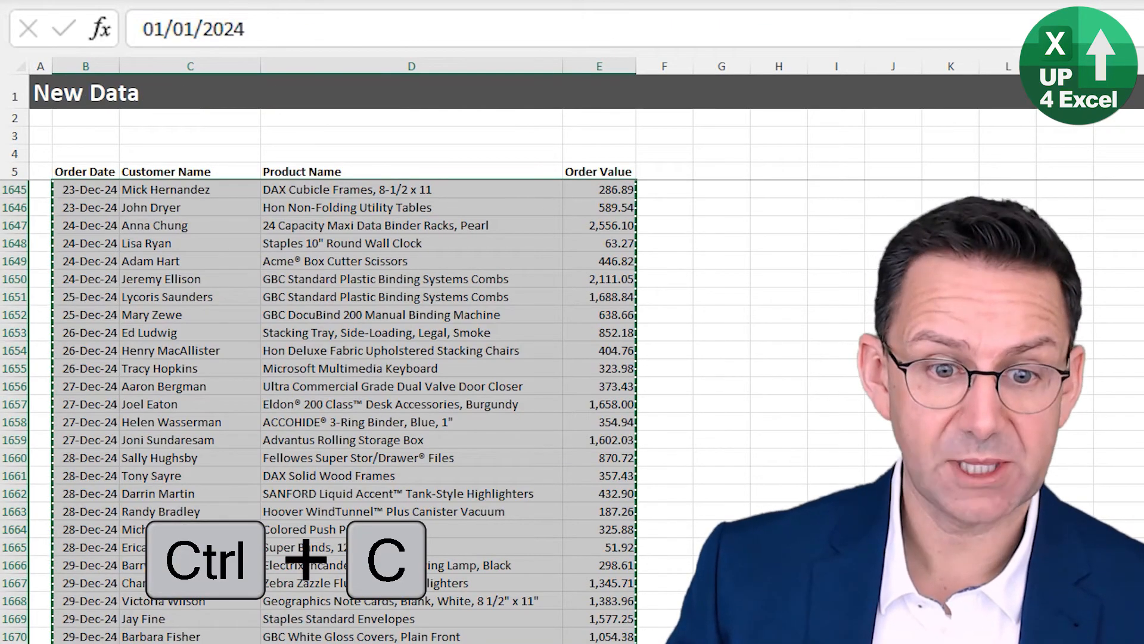
pyautogui.hotkey('ctrl', 'pageup')
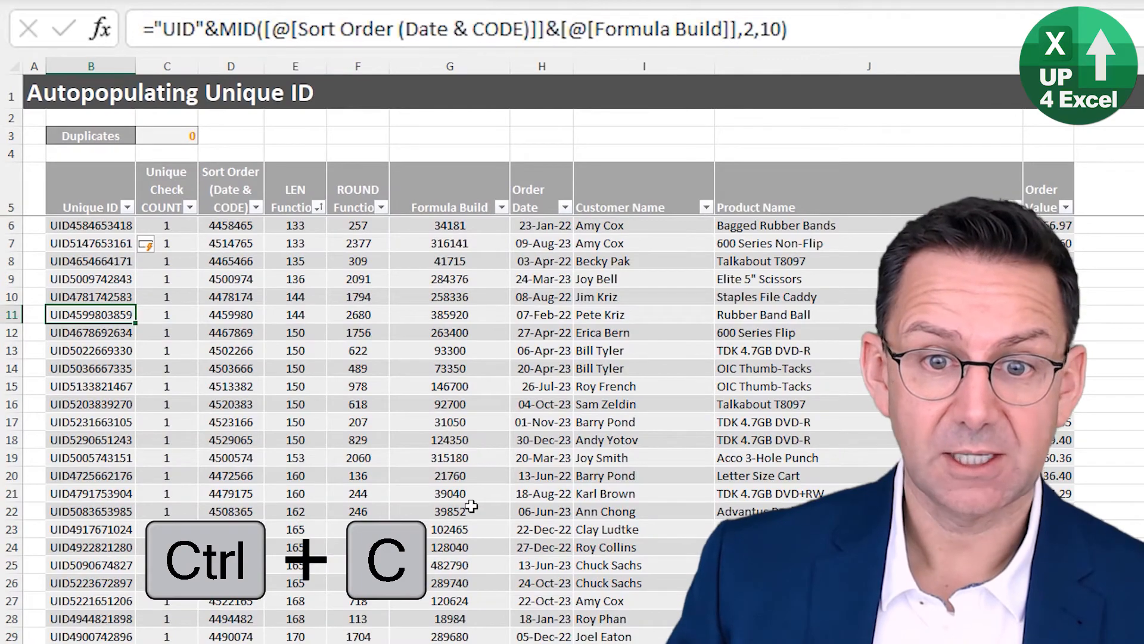
pyautogui.hotkey('ctrl', 'Down')
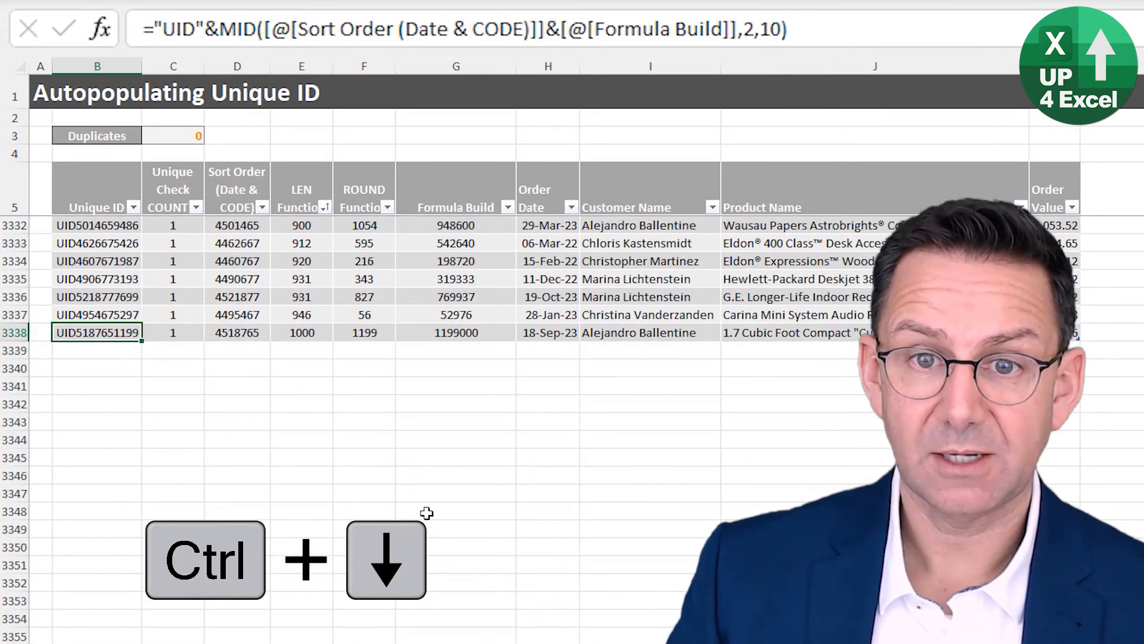
pyautogui.click(544, 351)
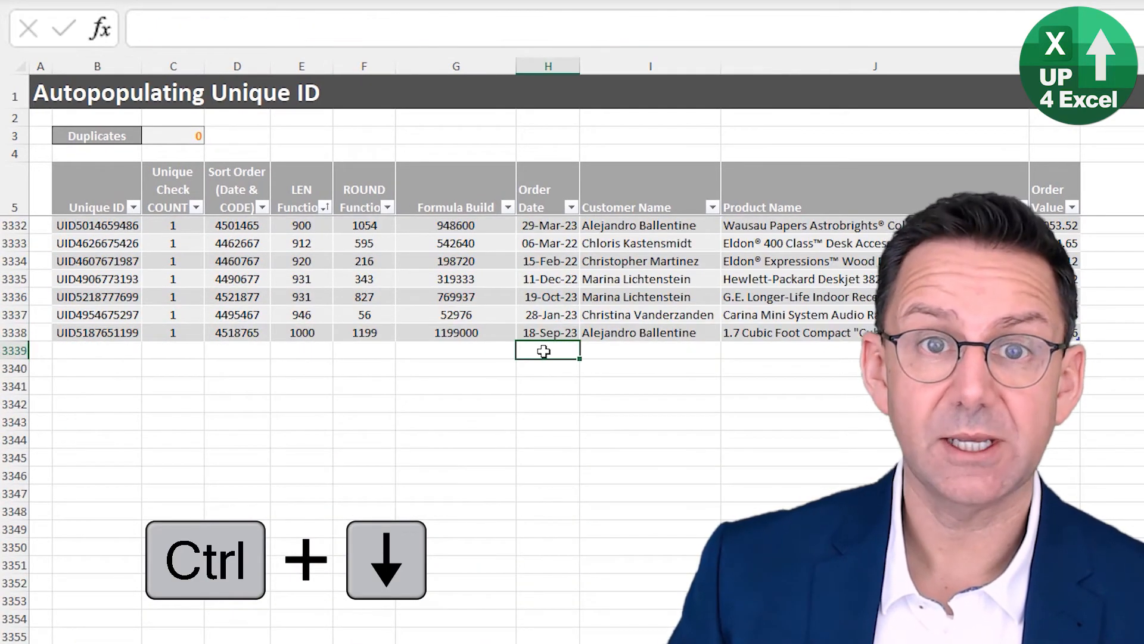
pyautogui.rightClick(544, 351)
pyautogui.click(618, 463)
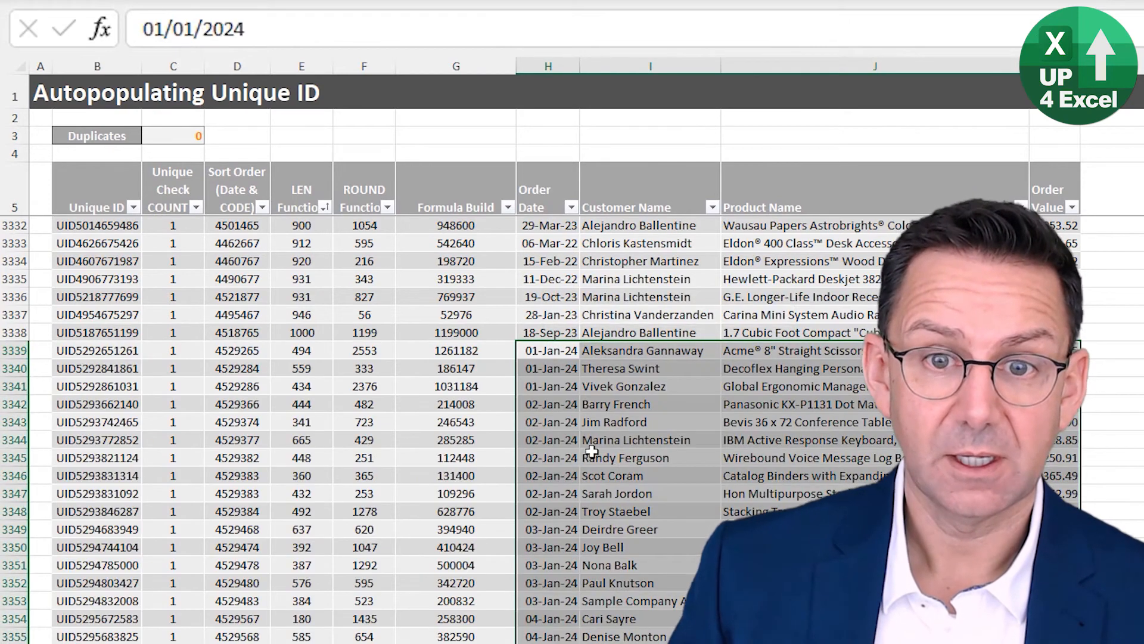
pyautogui.click(171, 138)
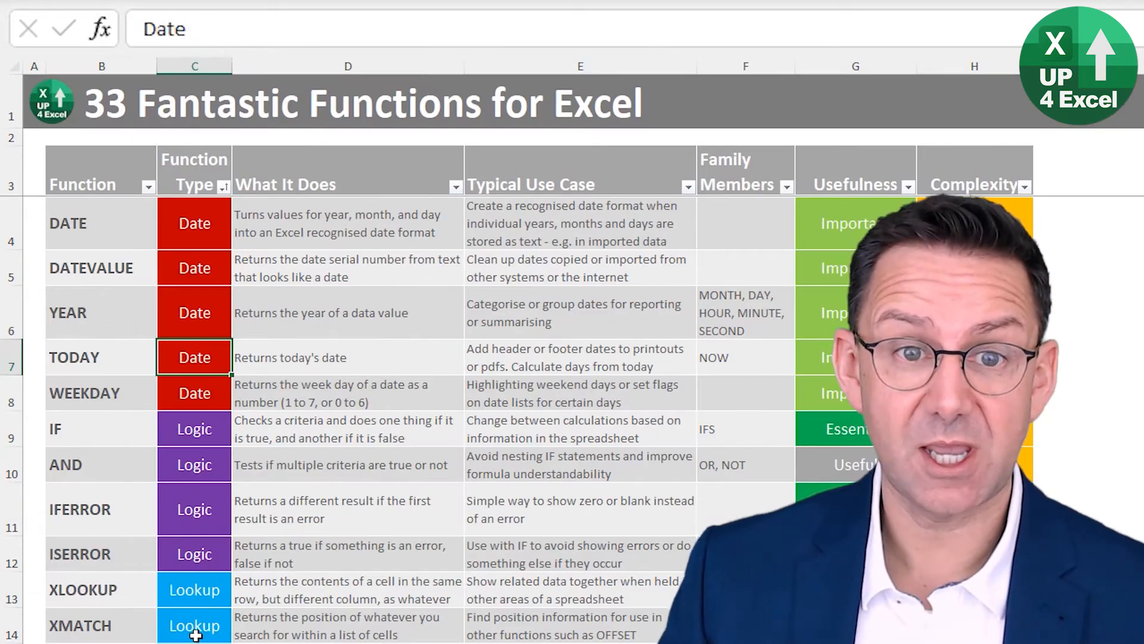
# Browse the 33 Fantastic Functions and All Excel Functions lists for functions to use in the ID
pyautogui.scroll(-3, 294, 509)
pyautogui.scroll(-7, 295, 509)
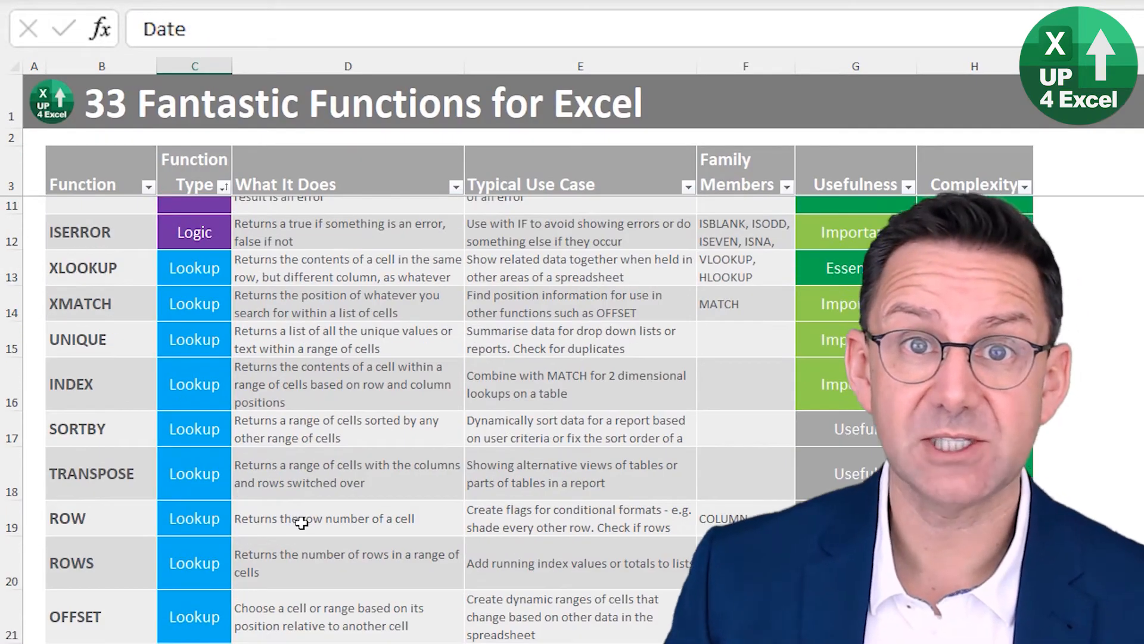
pyautogui.scroll(3, 302, 538)
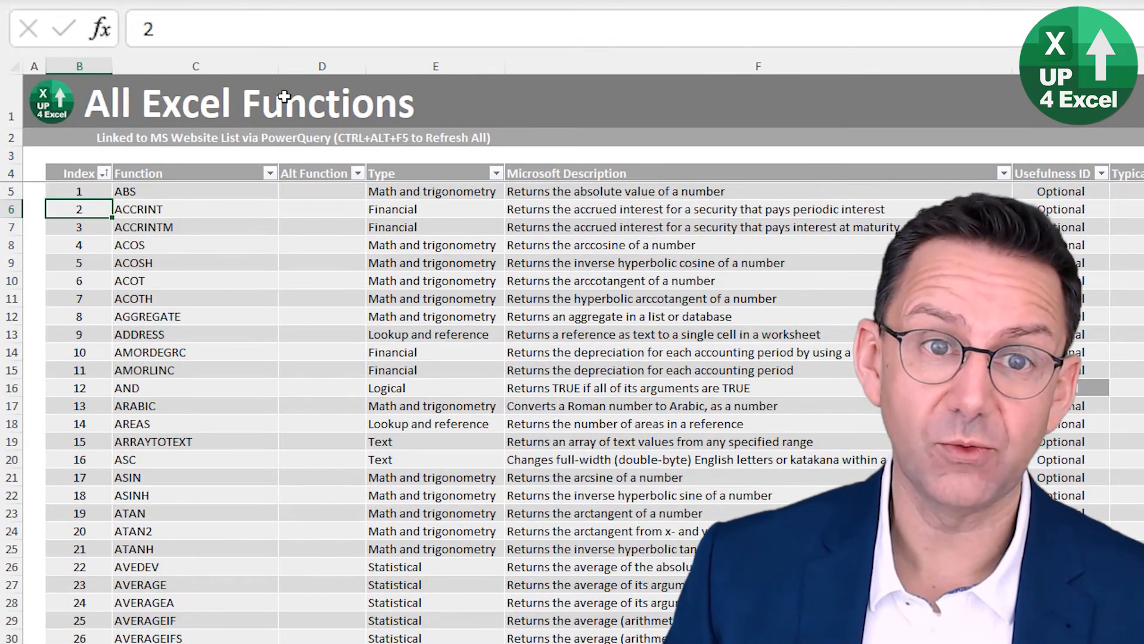
pyautogui.scroll(-17, 368, 308)
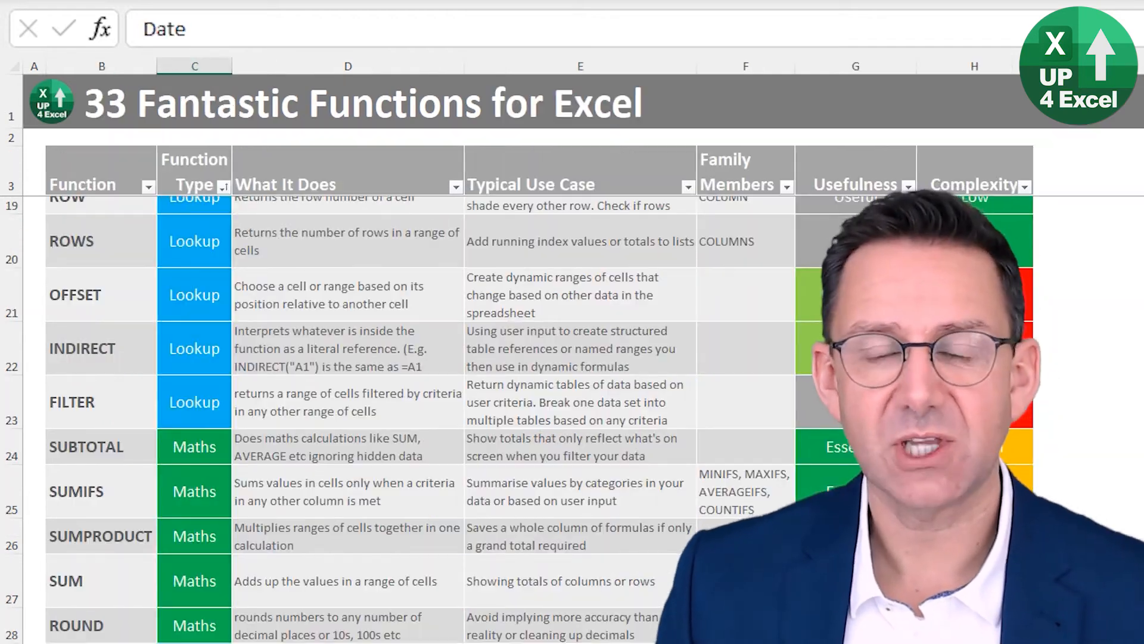
pyautogui.scroll(10, 417, 417)
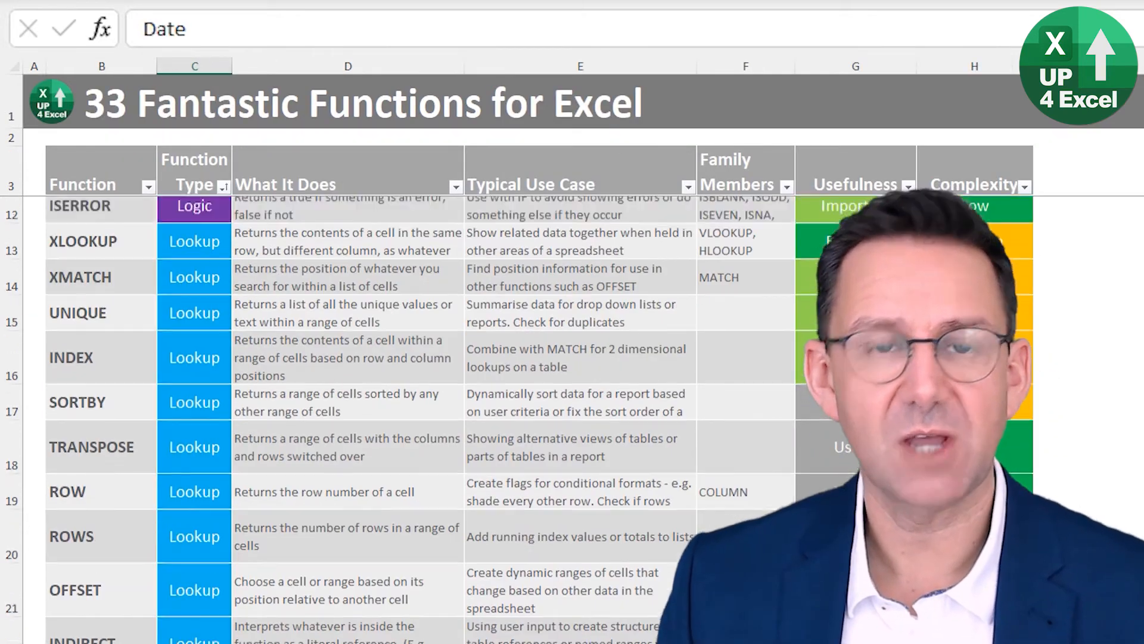
pyautogui.scroll(1, 417, 417)
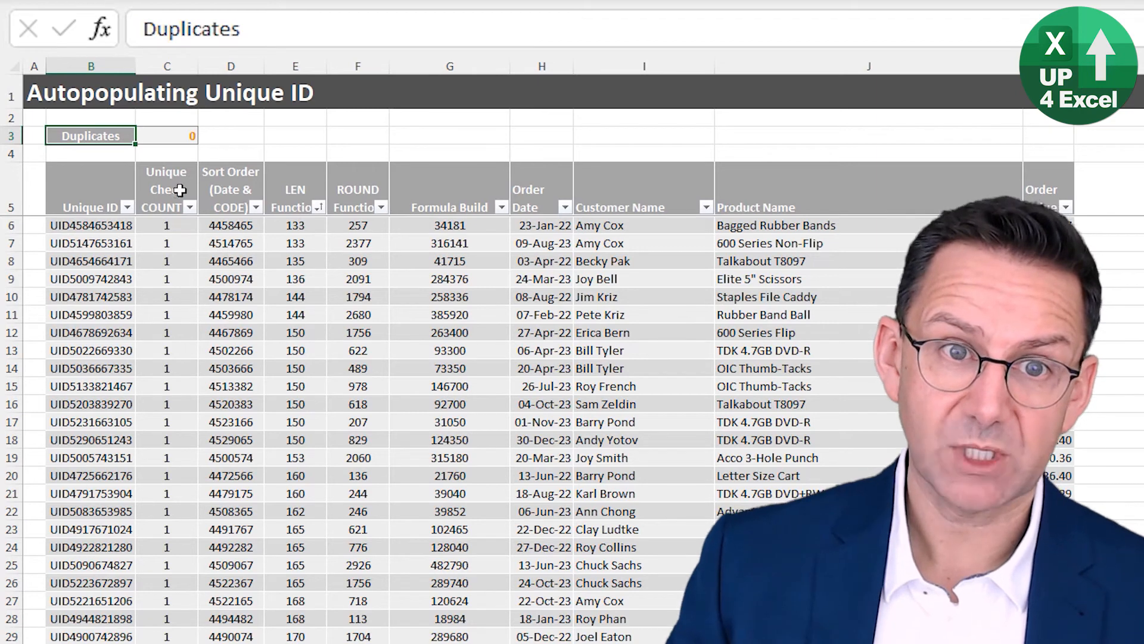
# Review the Unique ID table's helper columns, including the ROUND, Unique Check COUNT and Unique ID formulas
pyautogui.click(195, 180)
pyautogui.click(238, 171)
pyautogui.click(292, 188)
pyautogui.click(358, 222)
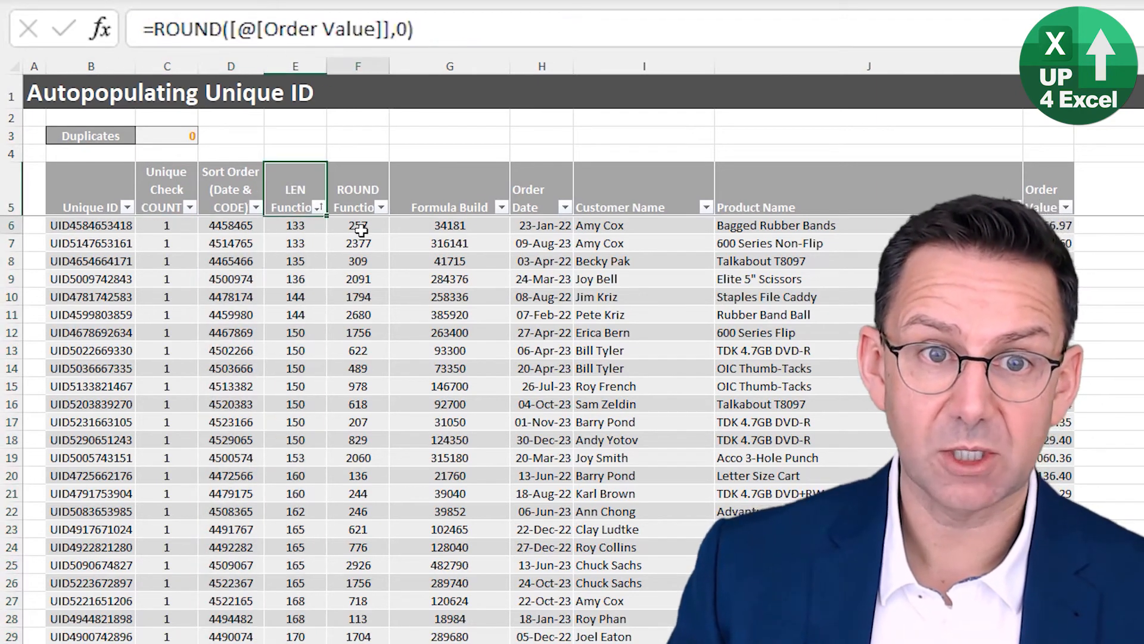
pyautogui.click(239, 226)
pyautogui.click(285, 262)
pyautogui.click(182, 262)
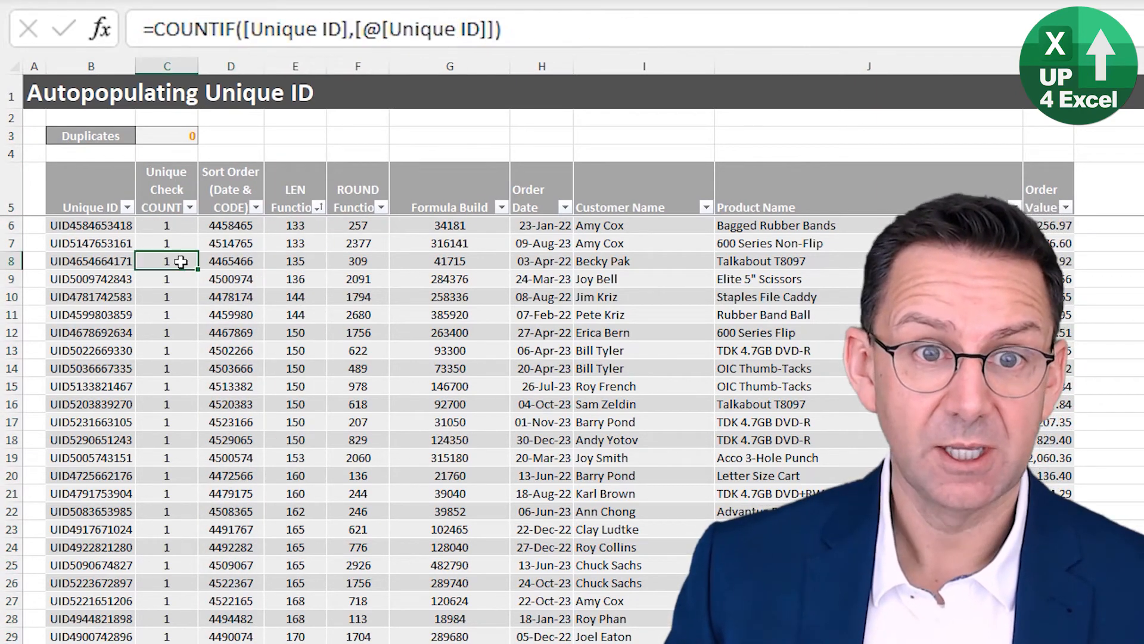
pyautogui.click(95, 255)
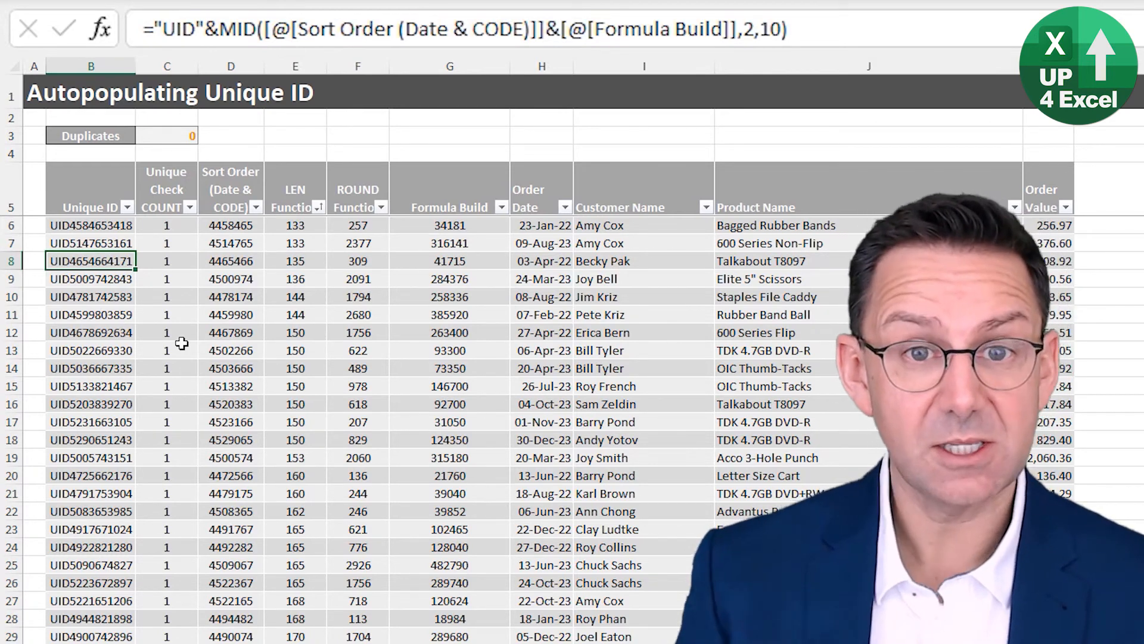
pyautogui.click(240, 285)
pyautogui.click(114, 266)
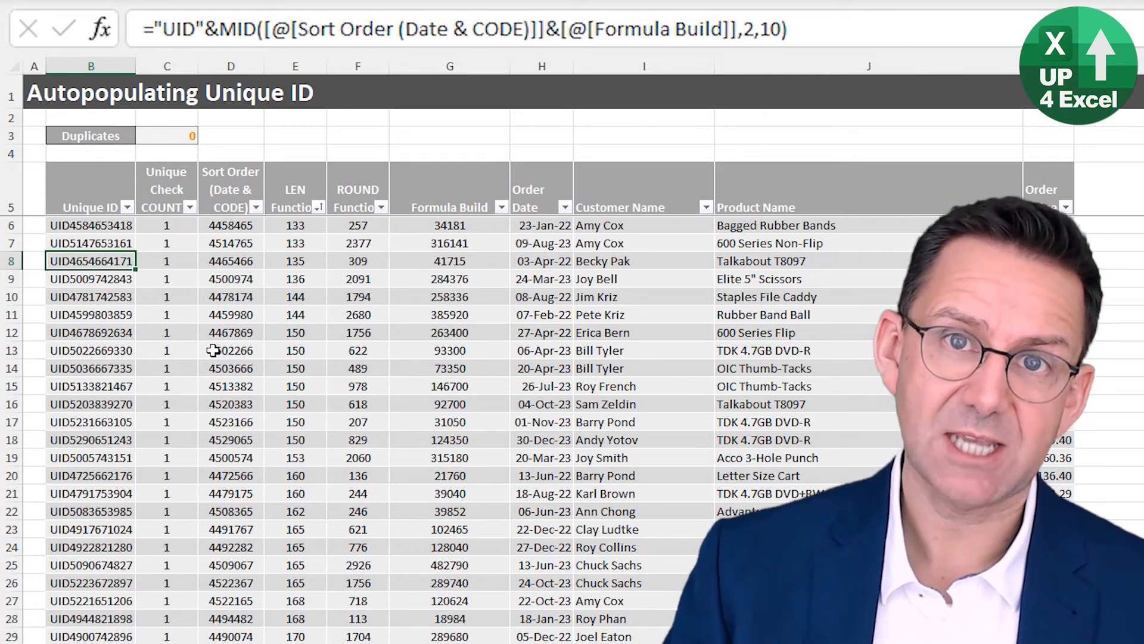
# Insert a blank row above the table's header row 5
pyautogui.click(7, 185)
pyautogui.rightClick(7, 185)
pyautogui.click(159, 362)
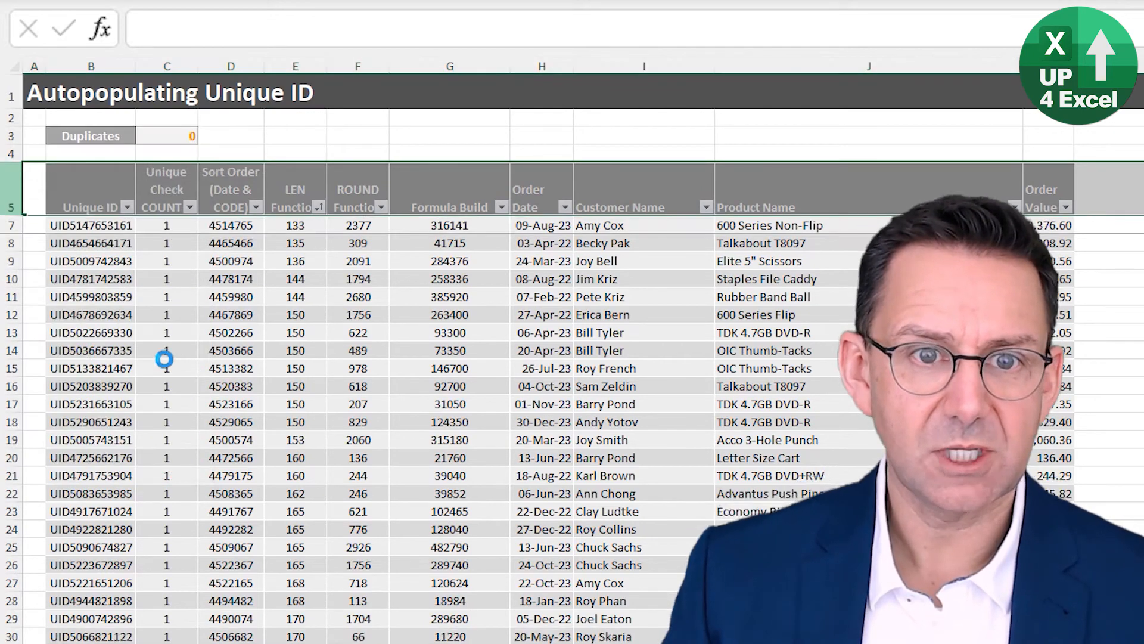
pyautogui.click(104, 173)
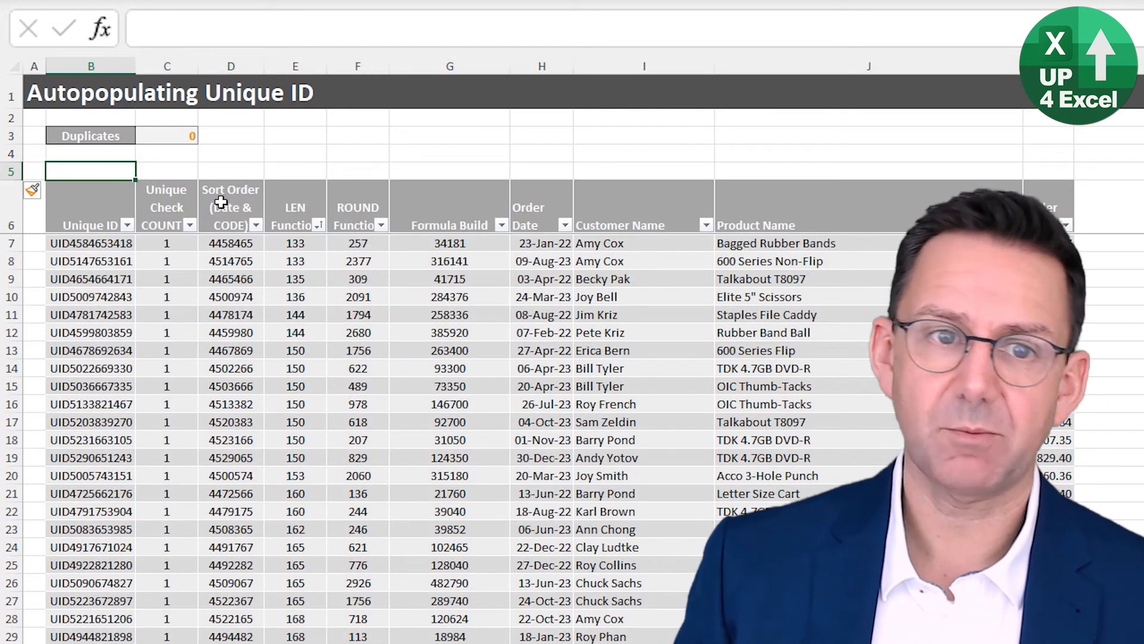
# Start a COUNT formula in cell B4, directly below the Duplicates label
pyautogui.press('Right')
pyautogui.press('Down')
pyautogui.press('Down')
pyautogui.press('Up')
pyautogui.press('Up')
pyautogui.press('Up')
pyautogui.press('Left')
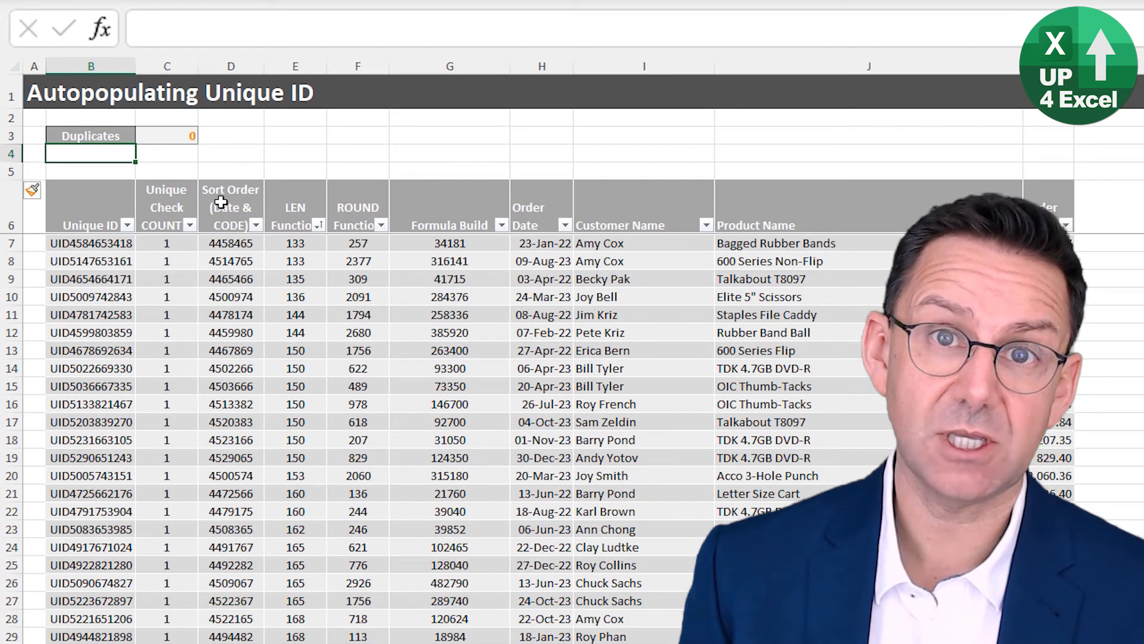
pyautogui.write('=')
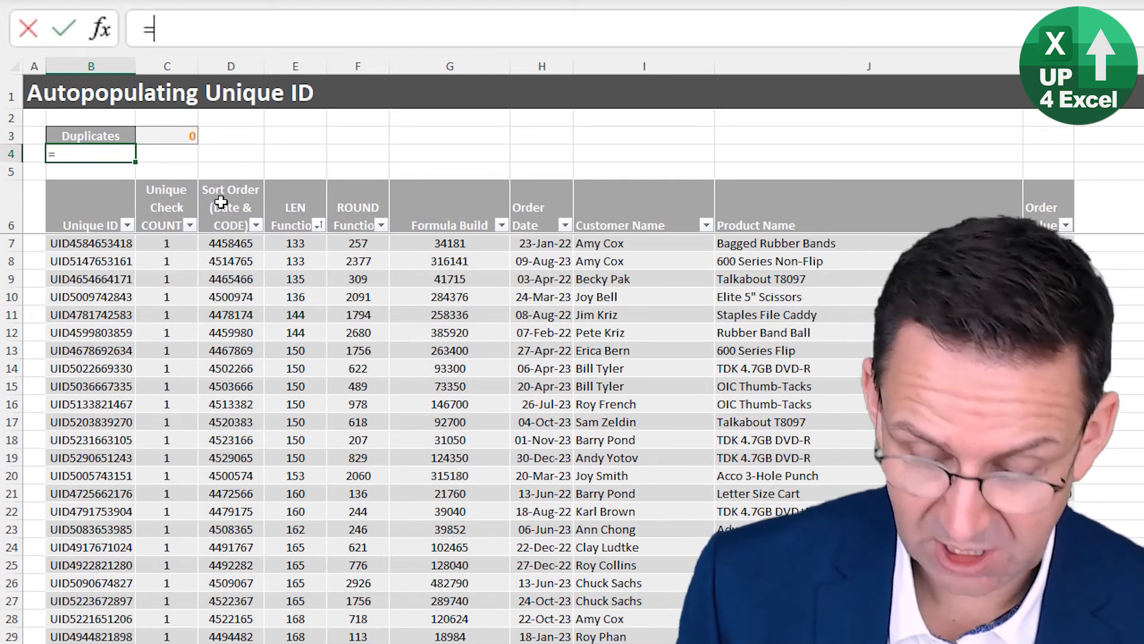
pyautogui.write('ciou')
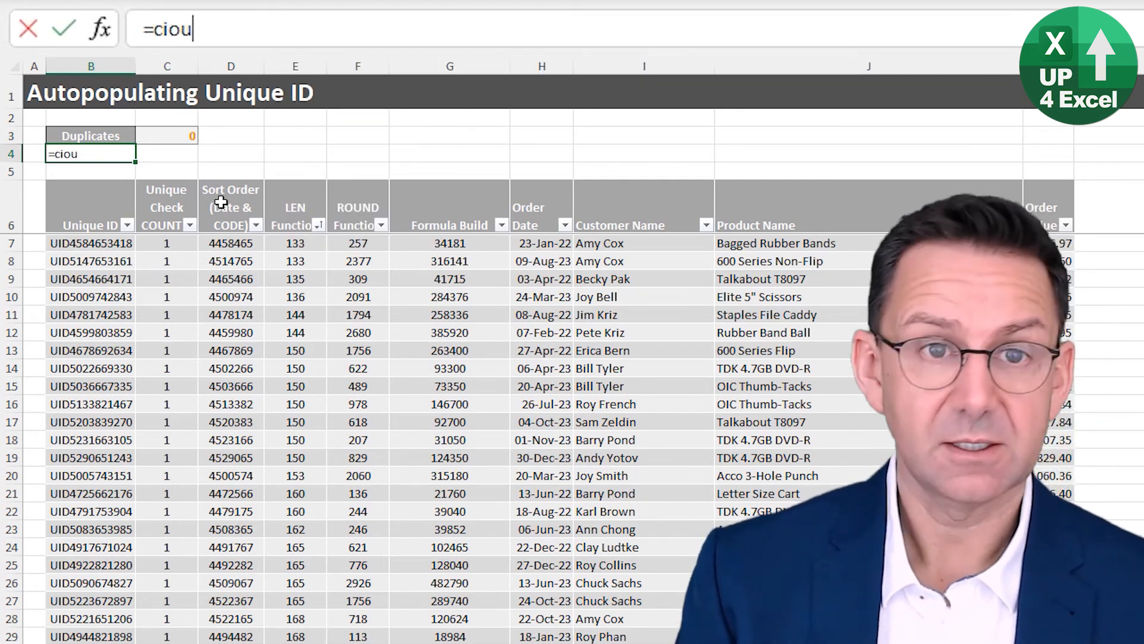
pyautogui.press('BackSpace')
pyautogui.press('BackSpace')
pyautogui.press('BackSpace')
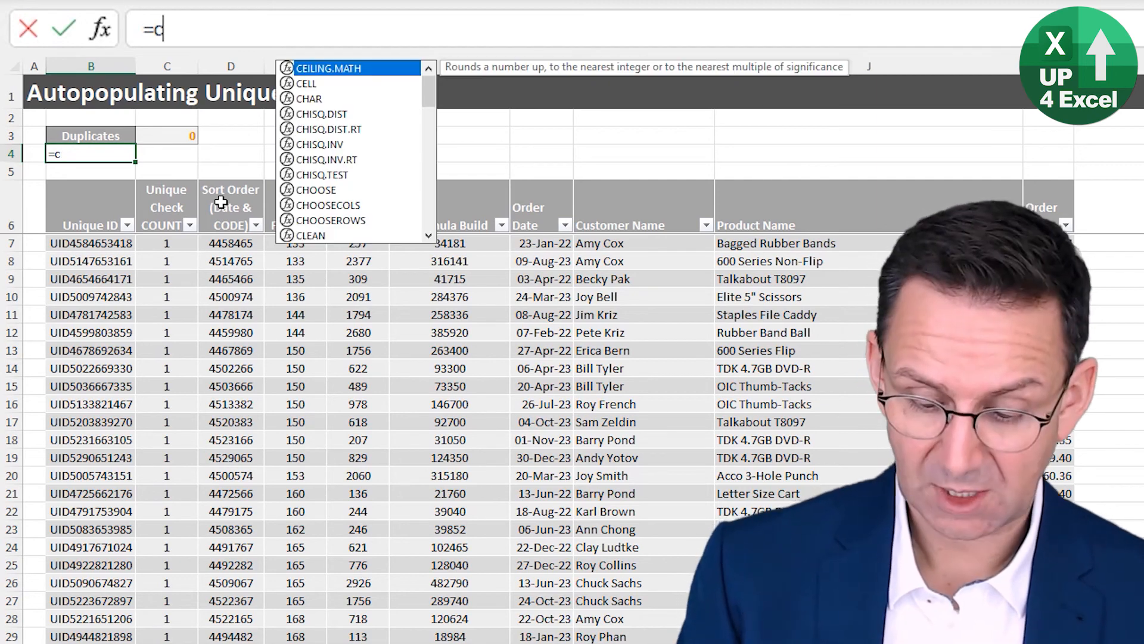
pyautogui.write('oun')
pyautogui.press('Tab')
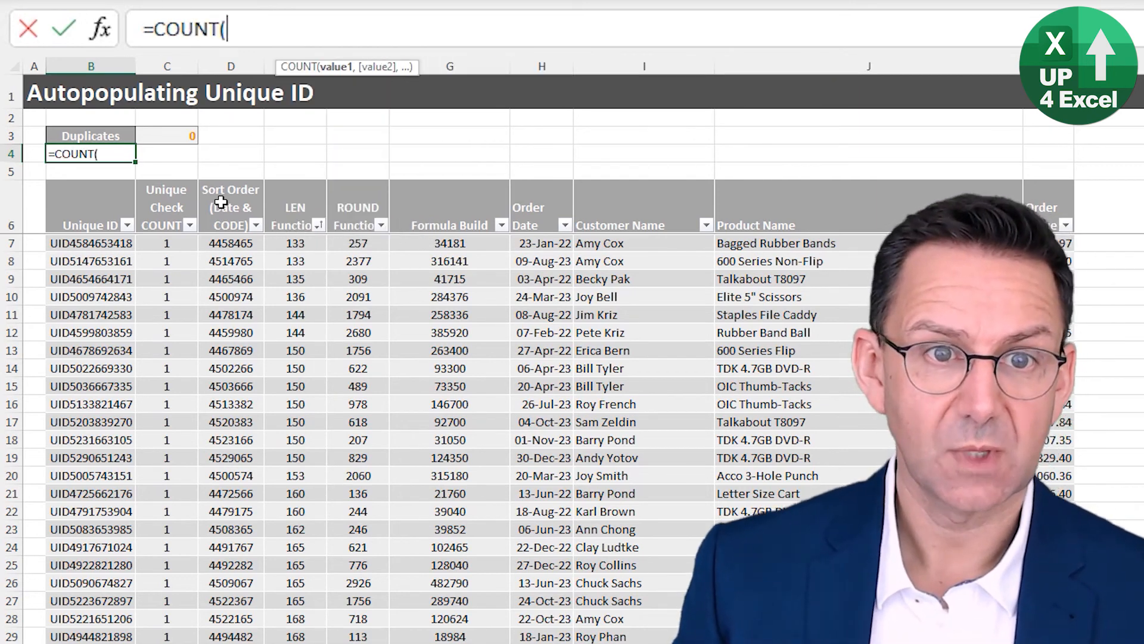
# Complete the B4 formula as =COUNTA(tblUniqueID[Unique ID]), replacing COUNT and referencing the table's whole Unique ID column
pyautogui.press('Down')
pyautogui.press('Down')
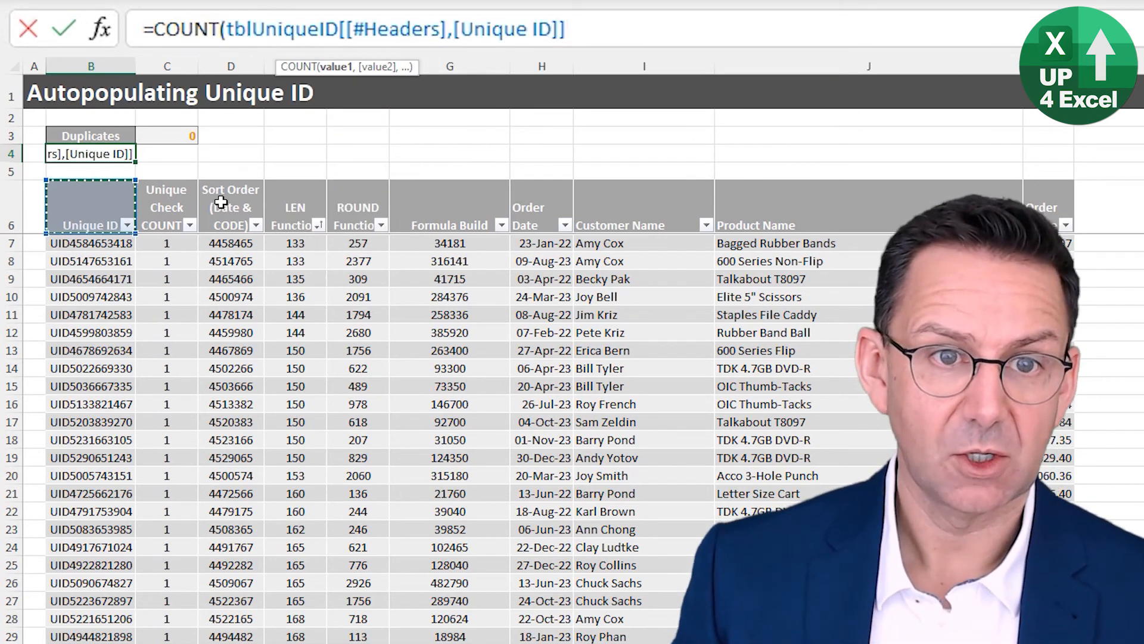
pyautogui.click(120, 180)
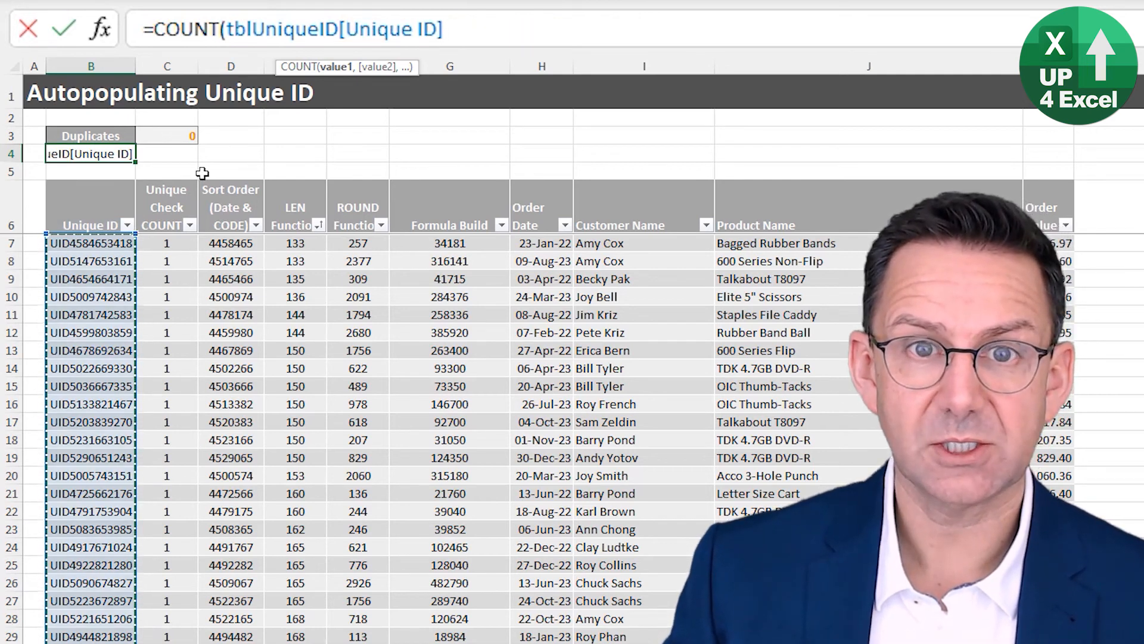
pyautogui.click(221, 28)
pyautogui.write('A')
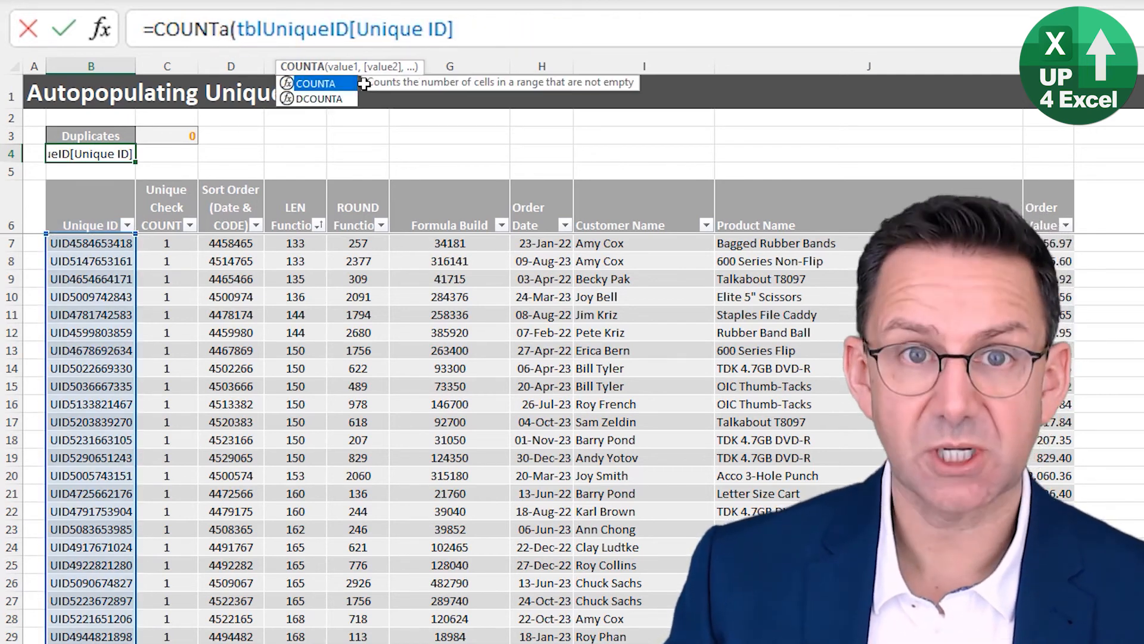
pyautogui.click(532, 36)
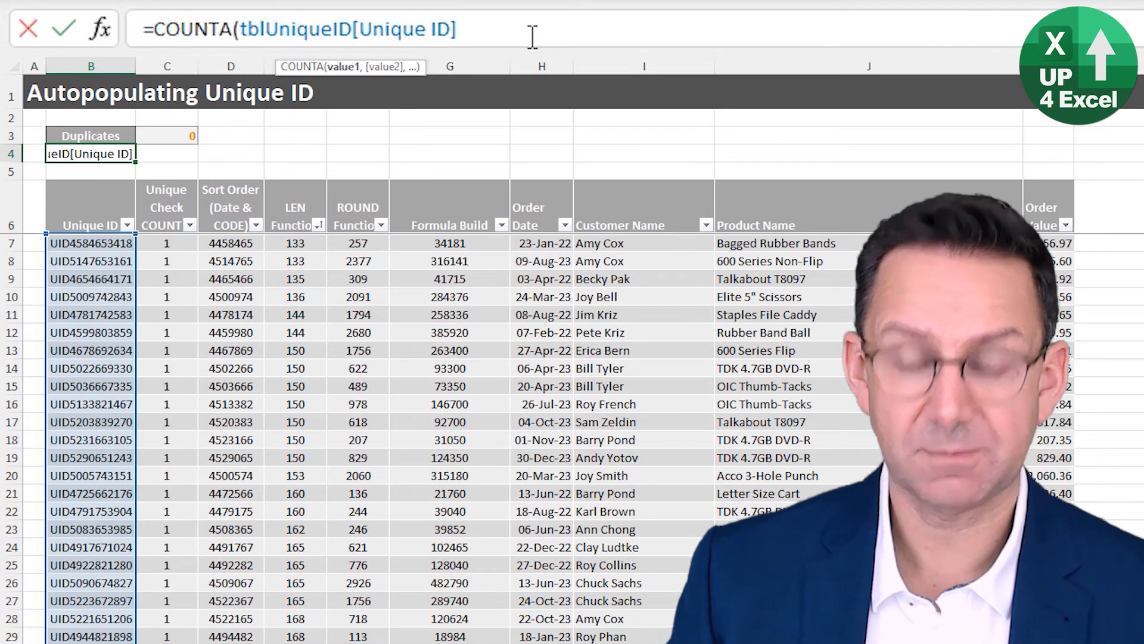
pyautogui.write(')')
pyautogui.press('Return')
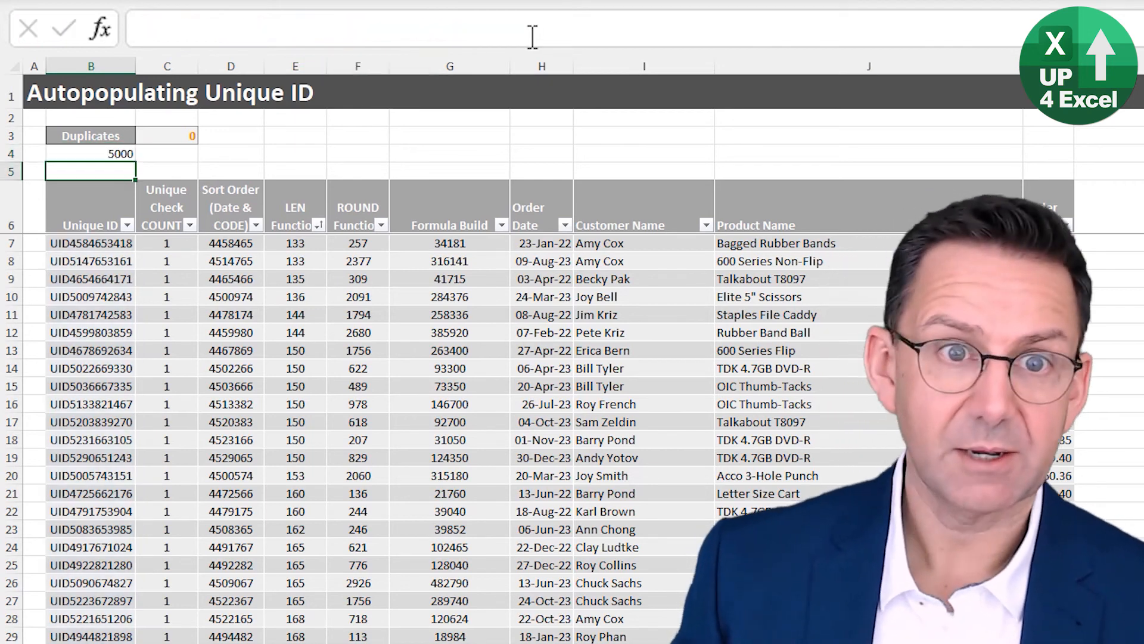
# Extend the B4 formula to subtract the distinct IDs: =COUNTA(tblUniqueID[Unique ID])-COUNTA(UNIQUE(tblUniqueID[Unique ID]))
pyautogui.press('Up')
pyautogui.click(526, 37)
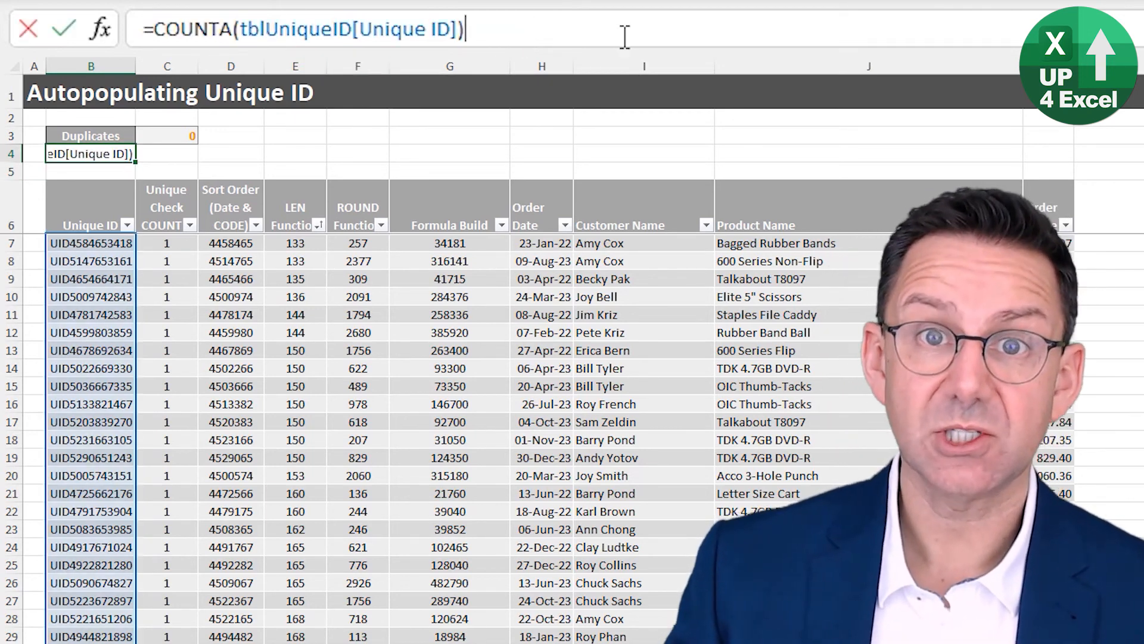
pyautogui.write('-')
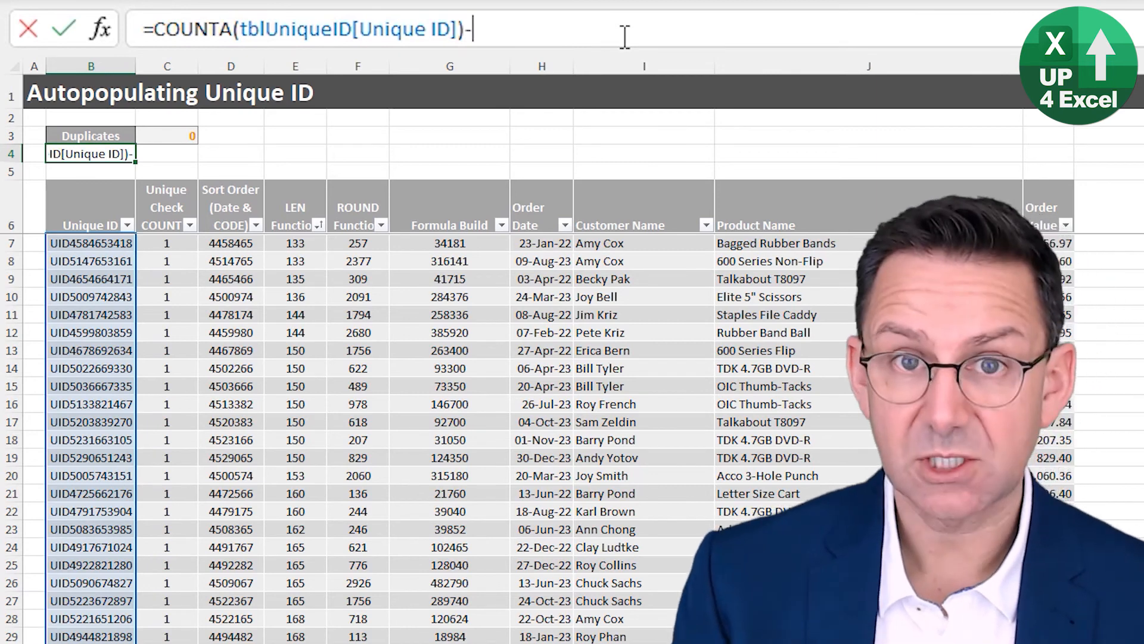
pyautogui.write('coun')
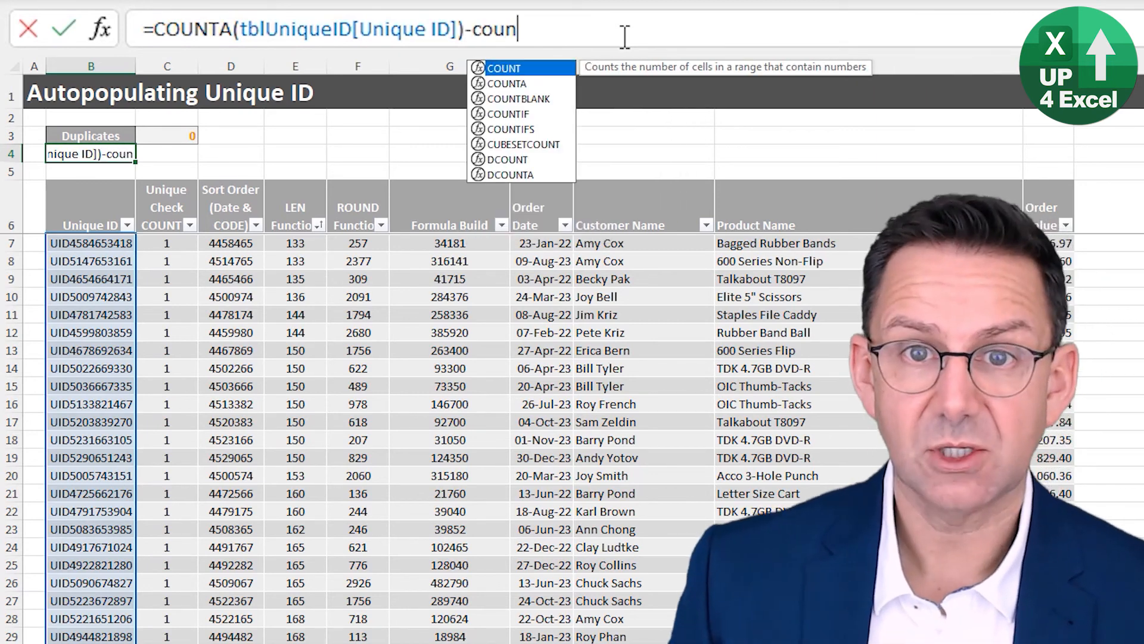
pyautogui.press('Tab')
pyautogui.press('BackSpace')
pyautogui.write('a')
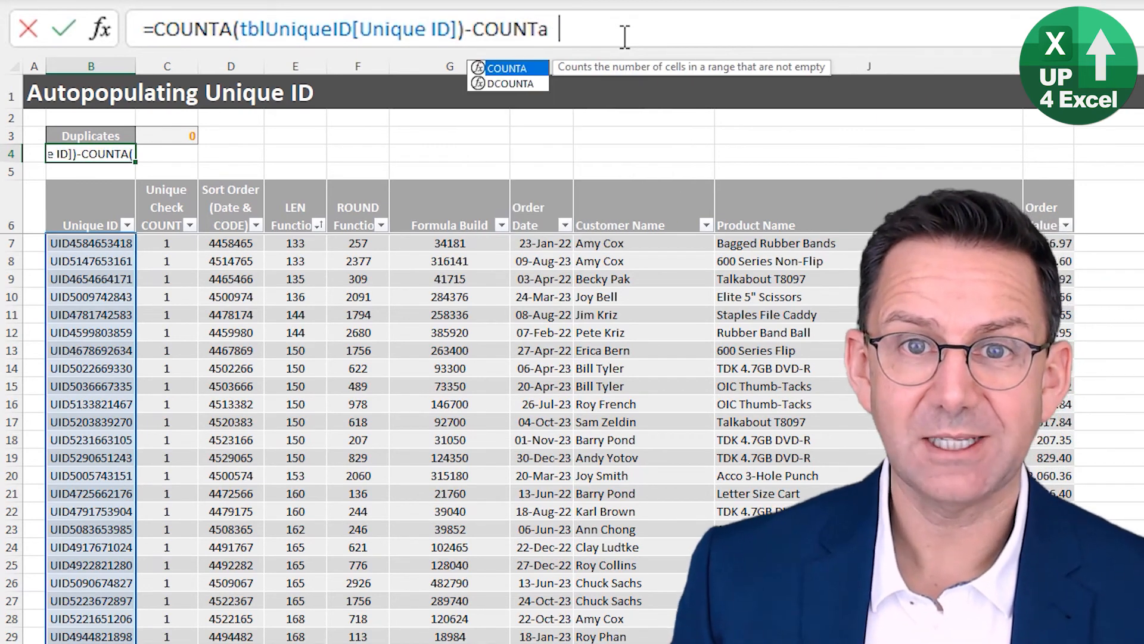
pyautogui.press('Tab')
pyautogui.write('uni')
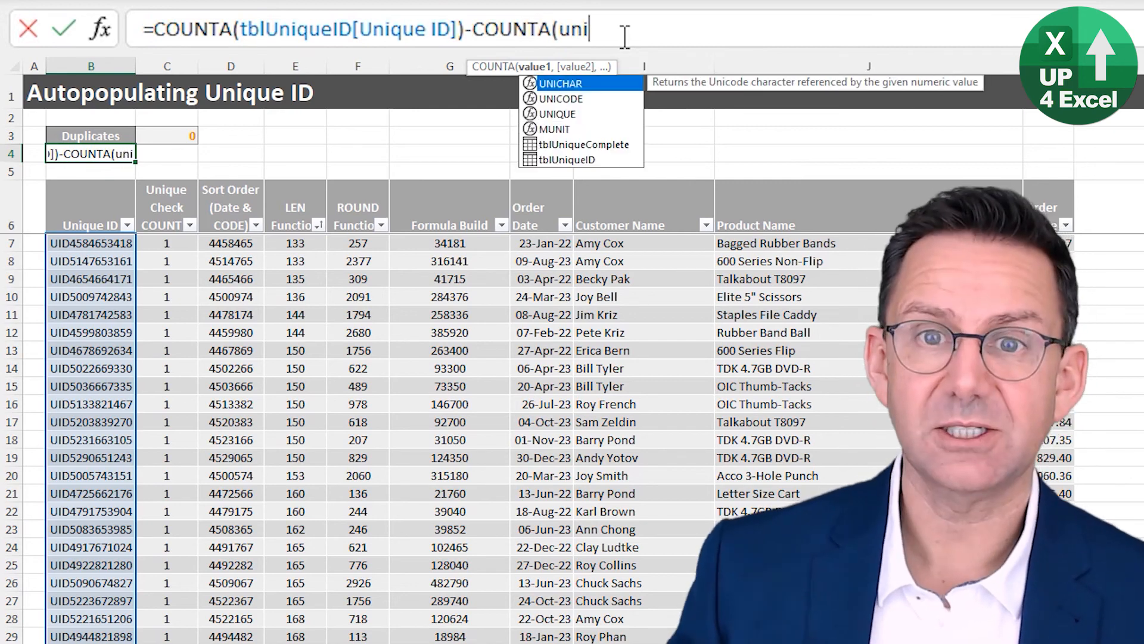
pyautogui.click(550, 114)
pyautogui.press('Tab')
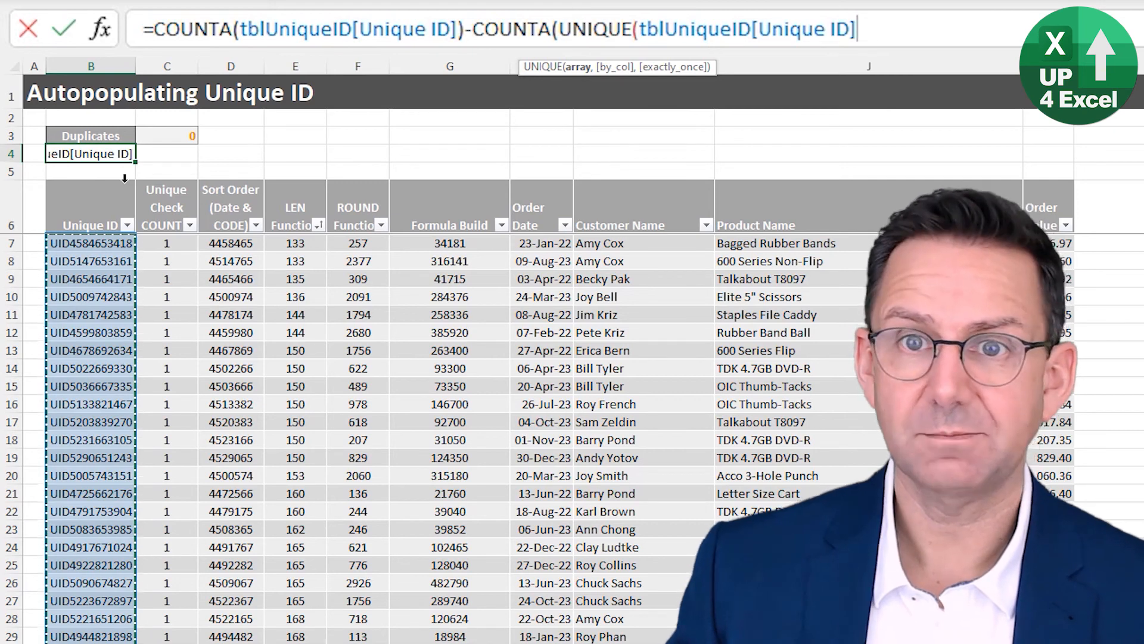
pyautogui.write('))')
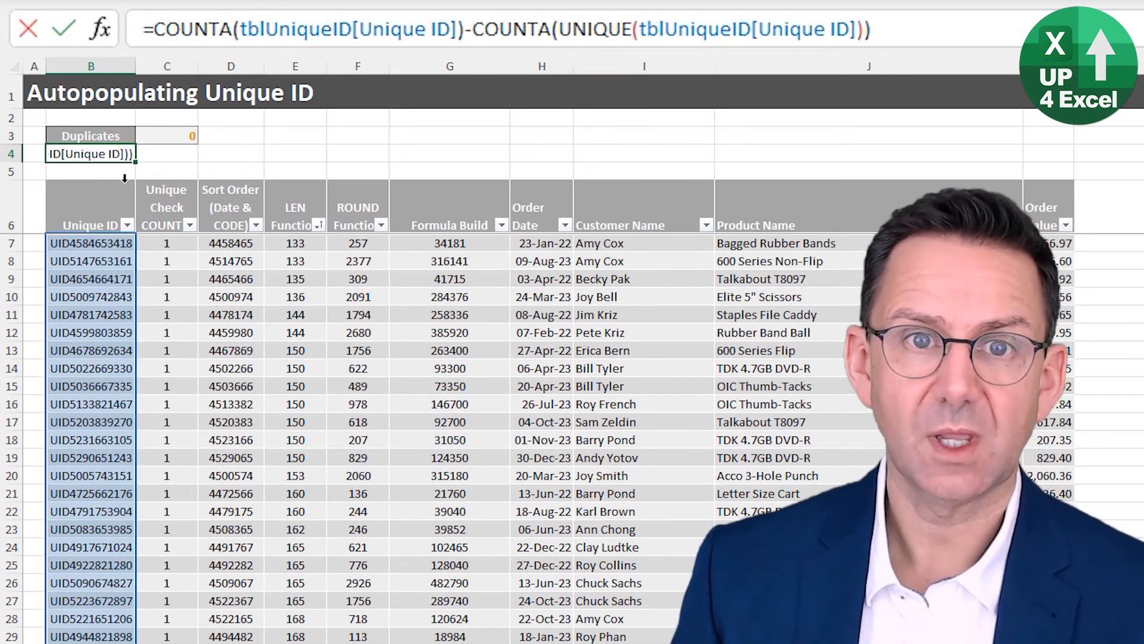
pyautogui.hotkey('ctrl', 'Return')
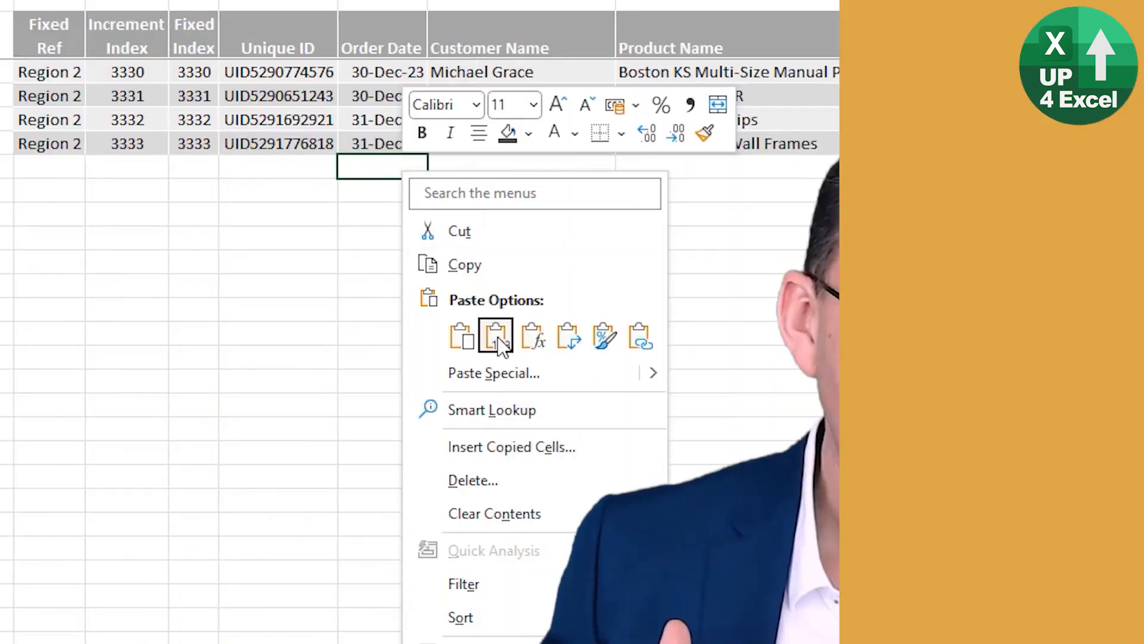
# Paste the copied order rows as values beneath the fixed-index table's last row, starting in Order Date, and select the blank ID cells beside them
pyautogui.click(493, 334)
pyautogui.moveTo(60, 170); pyautogui.dragTo(289, 641)
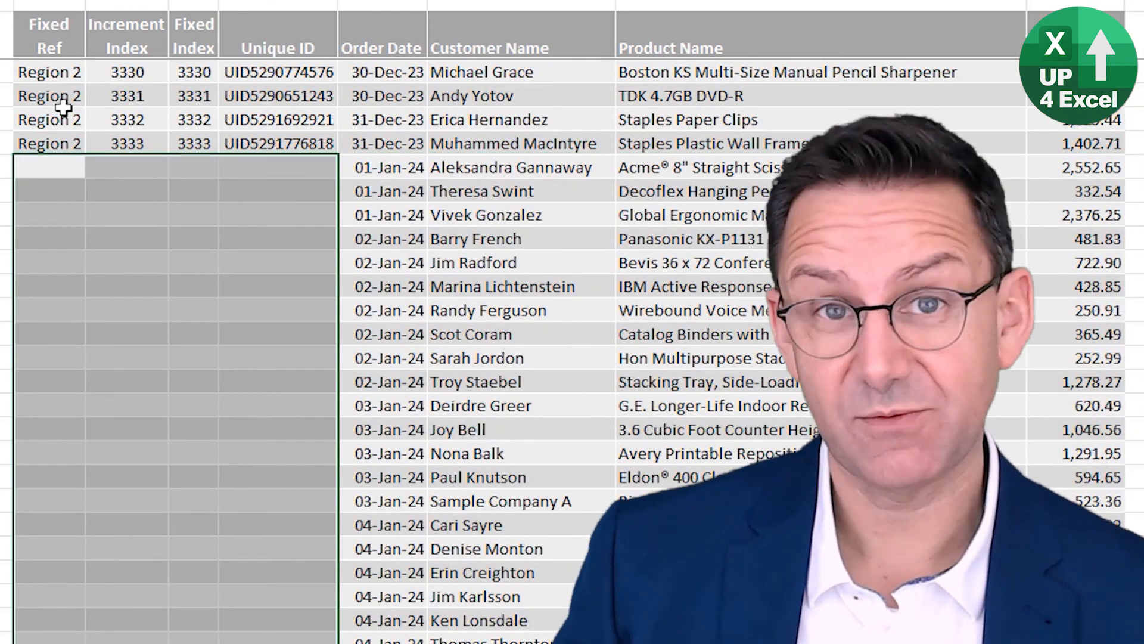
# Fill Fixed Ref, Increment Index and Fixed Index down the new rows, and enter ?? in the first blank Unique ID cell
pyautogui.moveTo(64, 106); pyautogui.dragTo(94, 545)
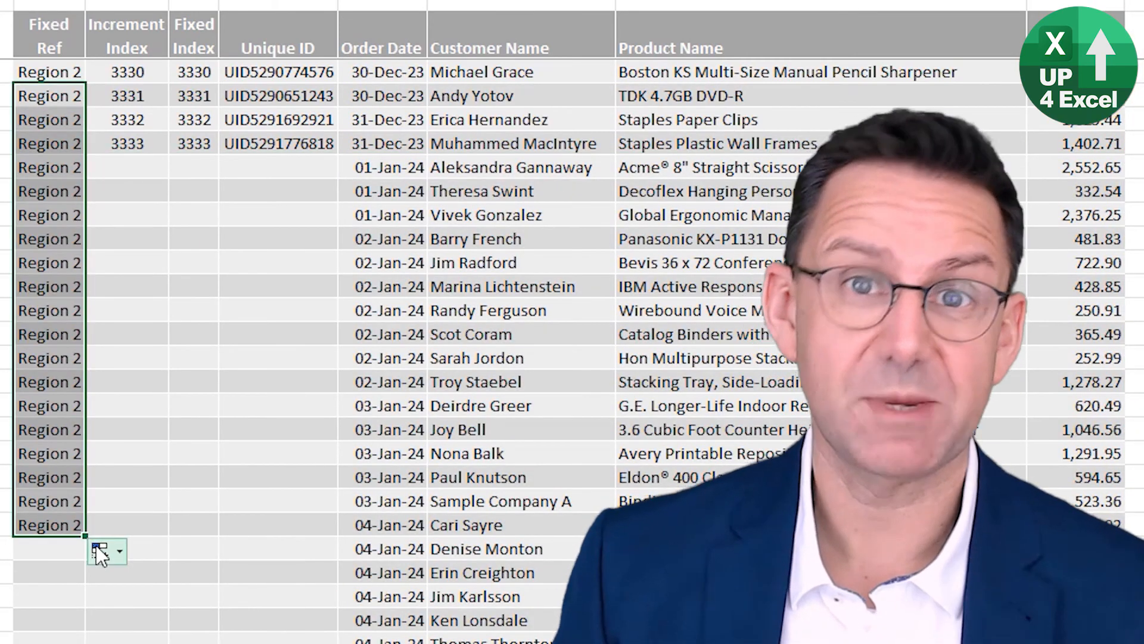
pyautogui.moveTo(155, 120); pyautogui.dragTo(170, 642)
pyautogui.click(212, 150)
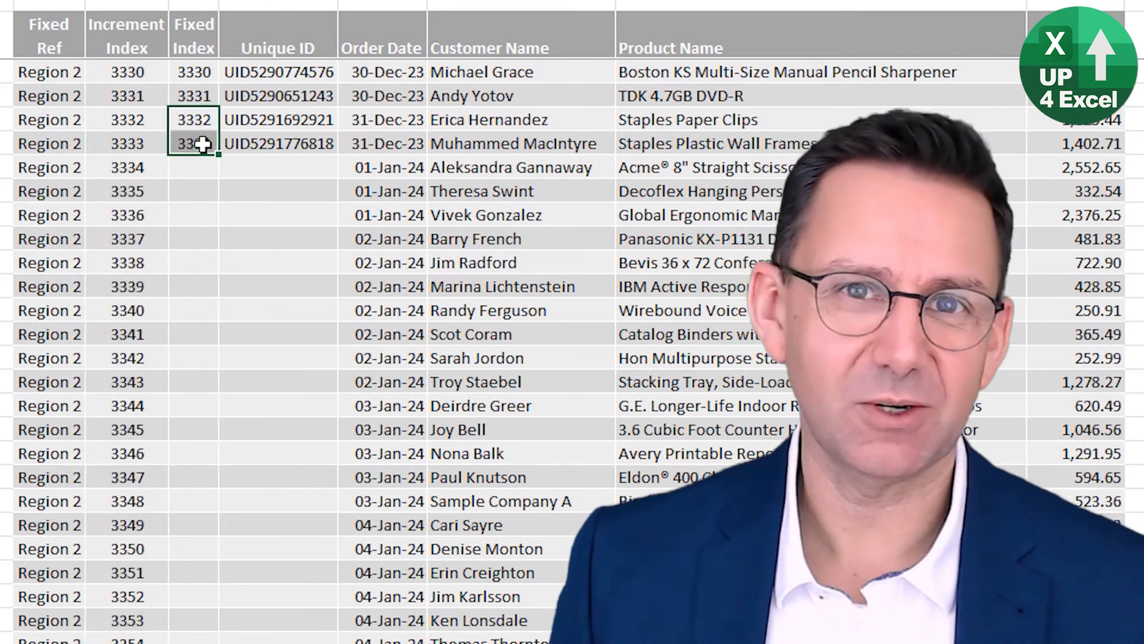
pyautogui.doubleClick(220, 154)
pyautogui.click(280, 169)
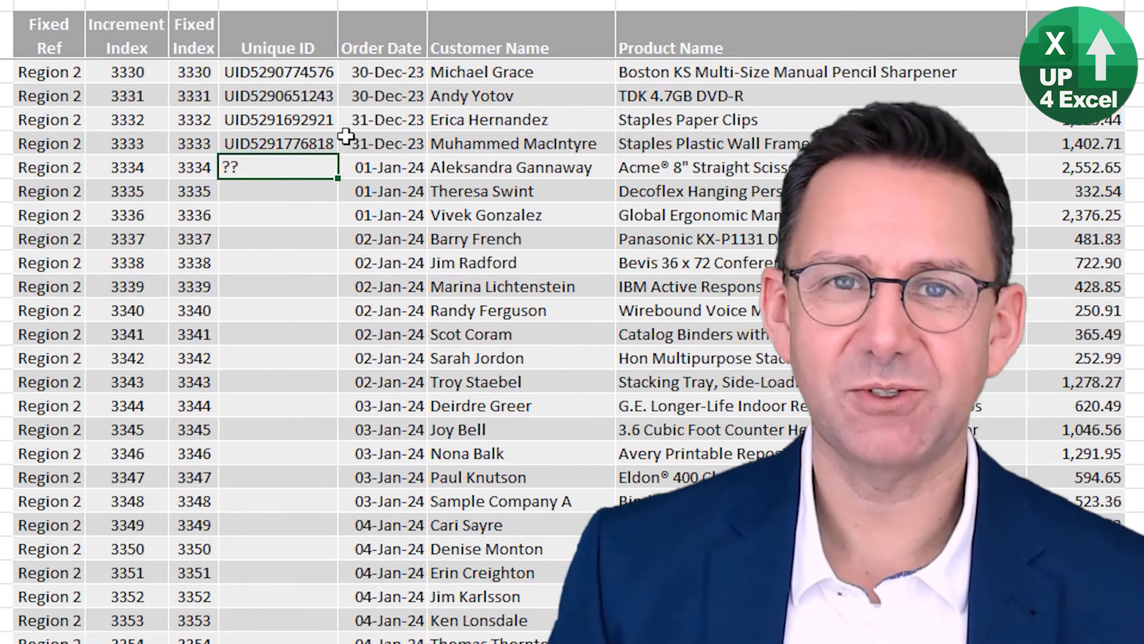